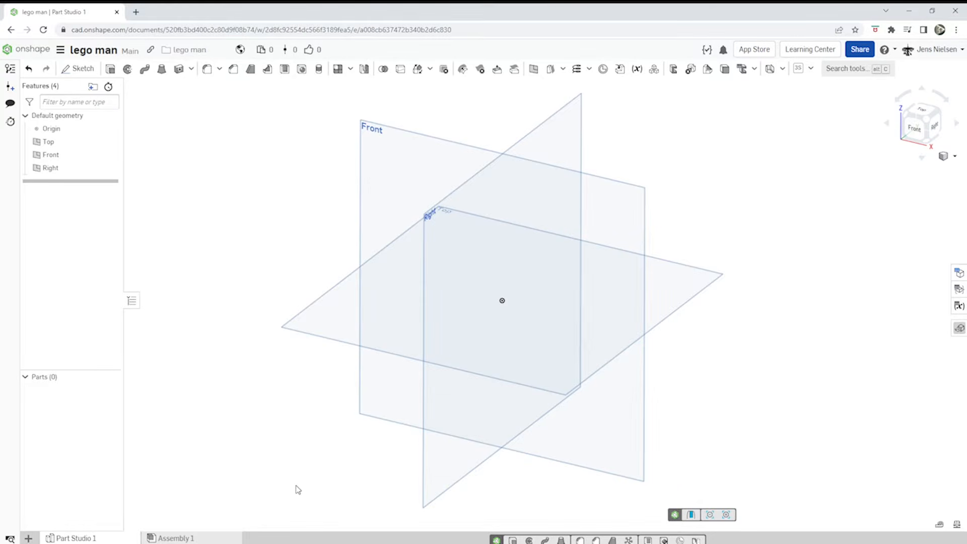
# On the Front plane, sketch a closed trapezoid from the origin, about 49 mm tall with a 22 mm top edge and a slanted outer side
pyautogui.press('s')
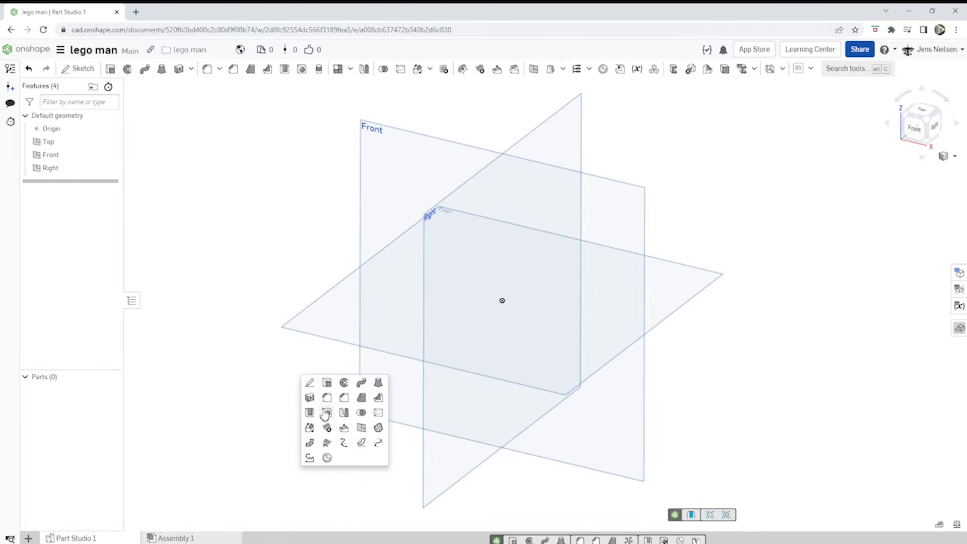
pyautogui.click(310, 381)
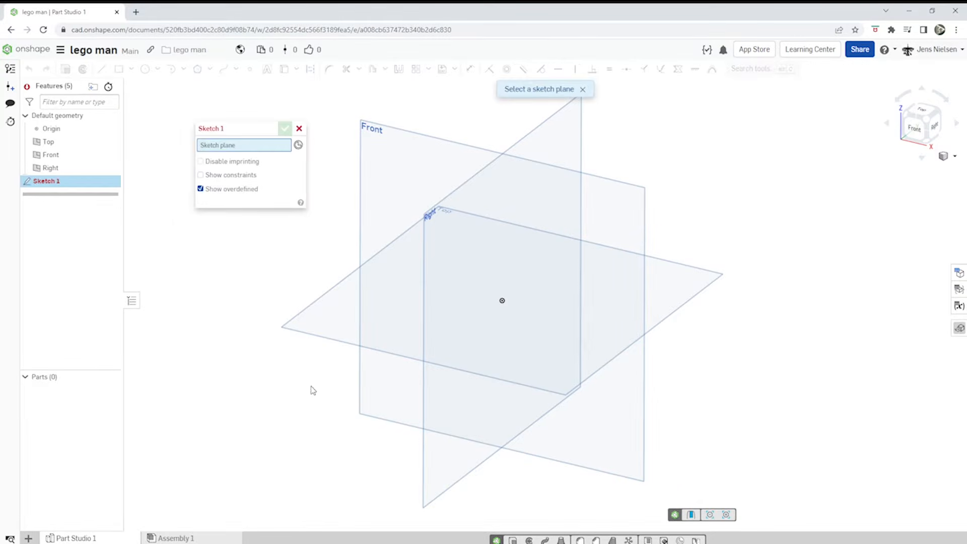
pyautogui.click(364, 223)
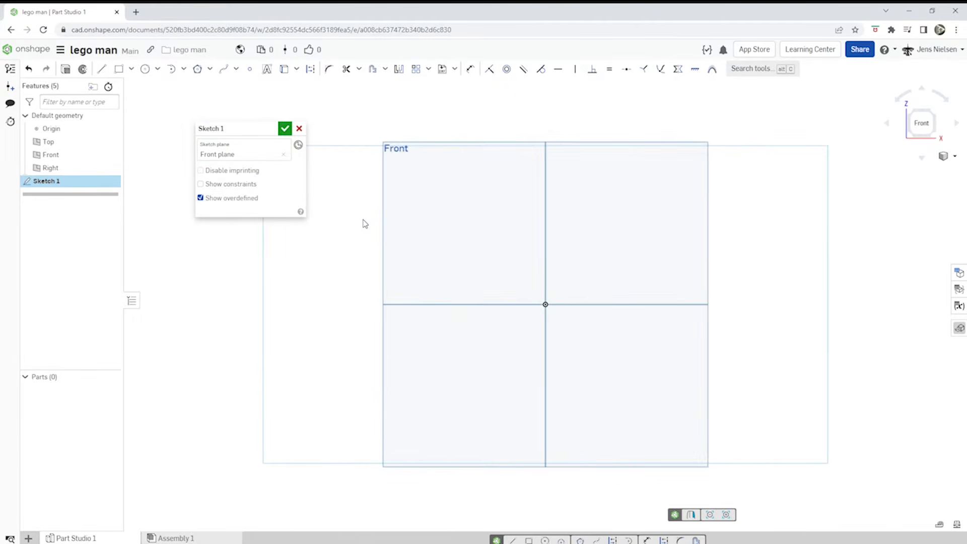
pyautogui.press('l')
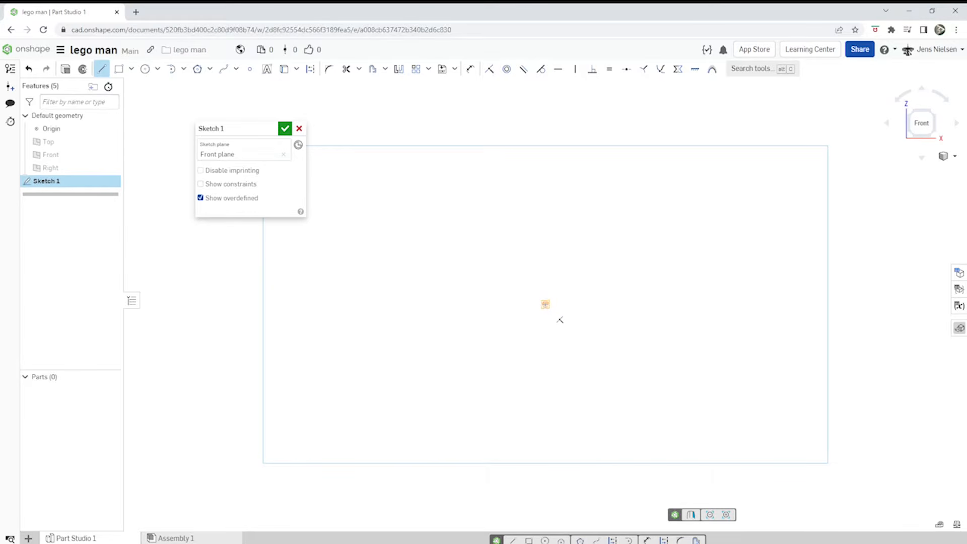
pyautogui.click(545, 305)
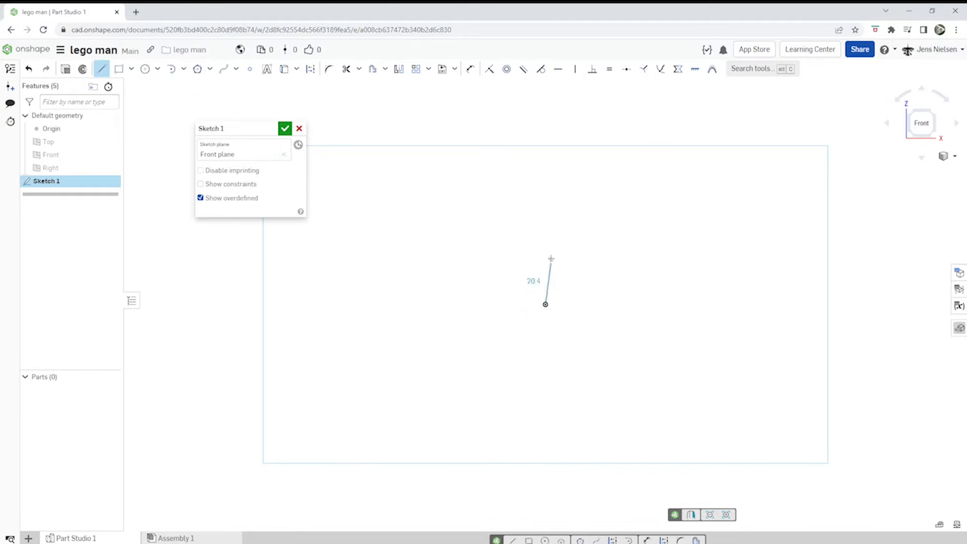
pyautogui.click(545, 199)
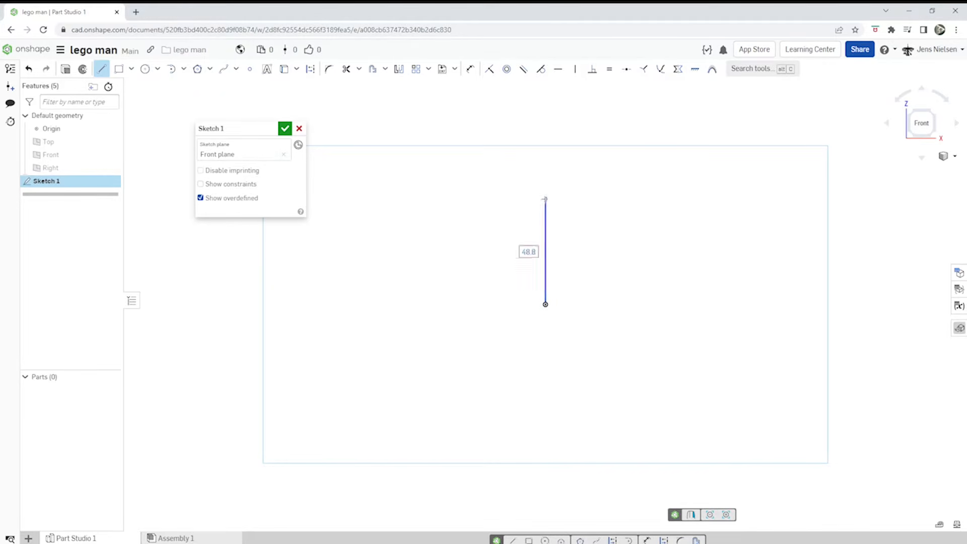
pyautogui.click(593, 199)
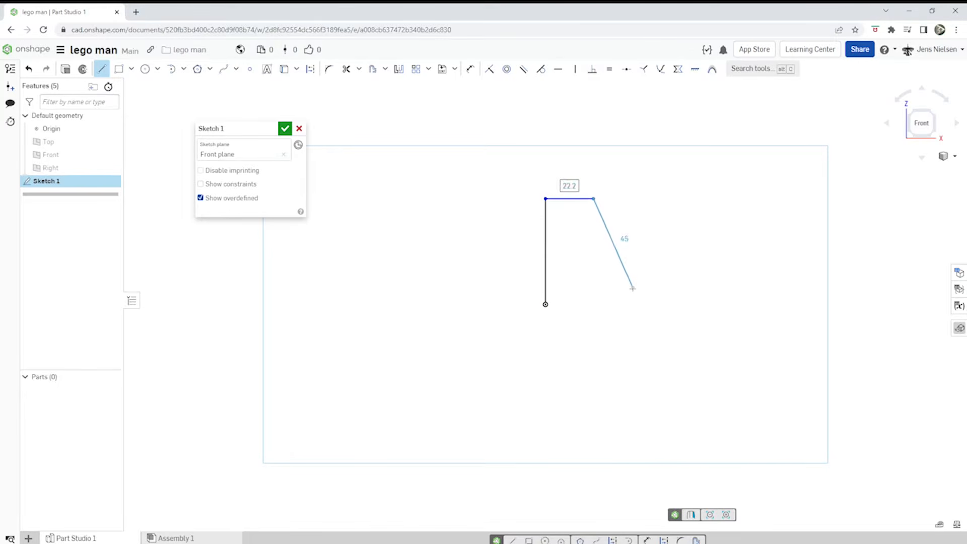
pyautogui.click(635, 304)
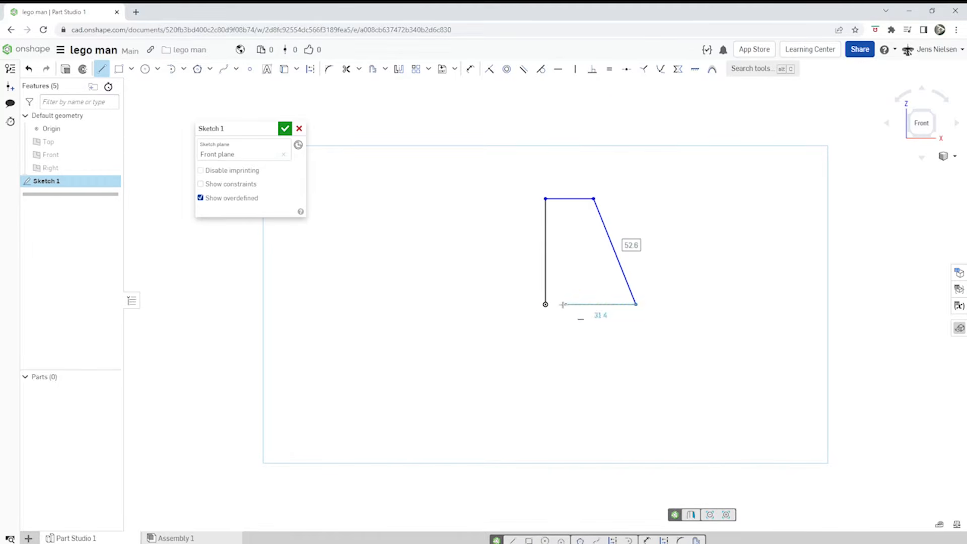
pyautogui.click(545, 304)
pyautogui.press('Escape')
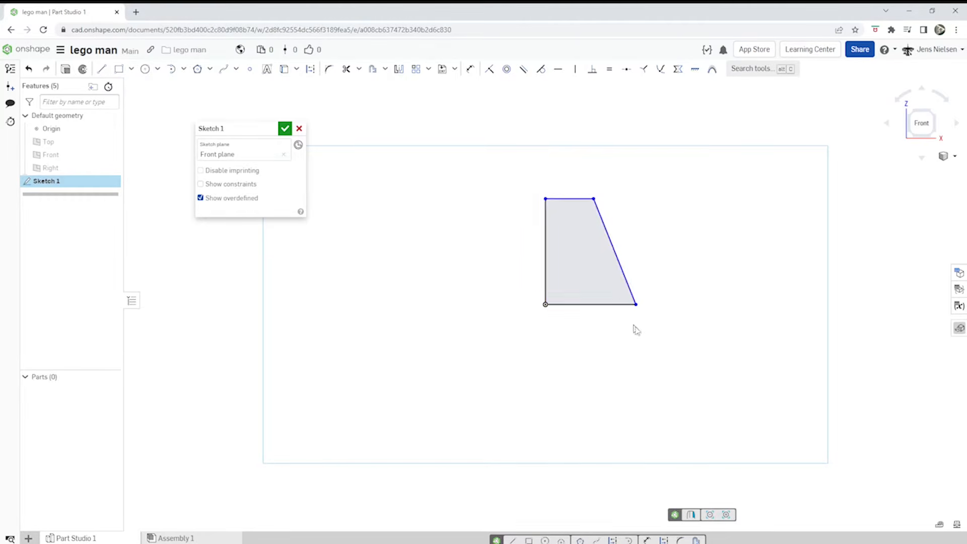
# Dimension the trapezoid's vertical side to 13 mm and place the dimension closer to the profile
pyautogui.press('d')
pyautogui.click(545, 285)
pyautogui.click(524, 282)
pyautogui.write('1')
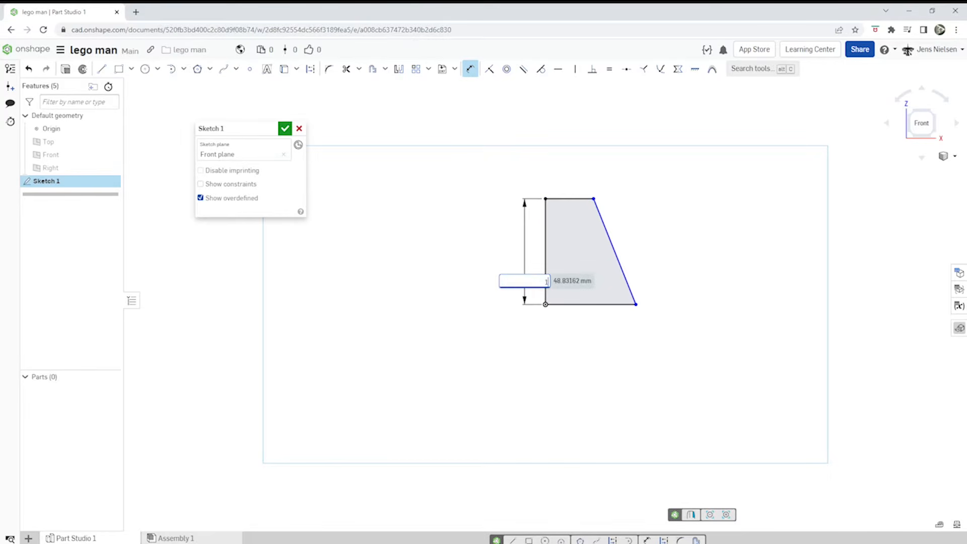
pyautogui.write('3')
pyautogui.press('Return')
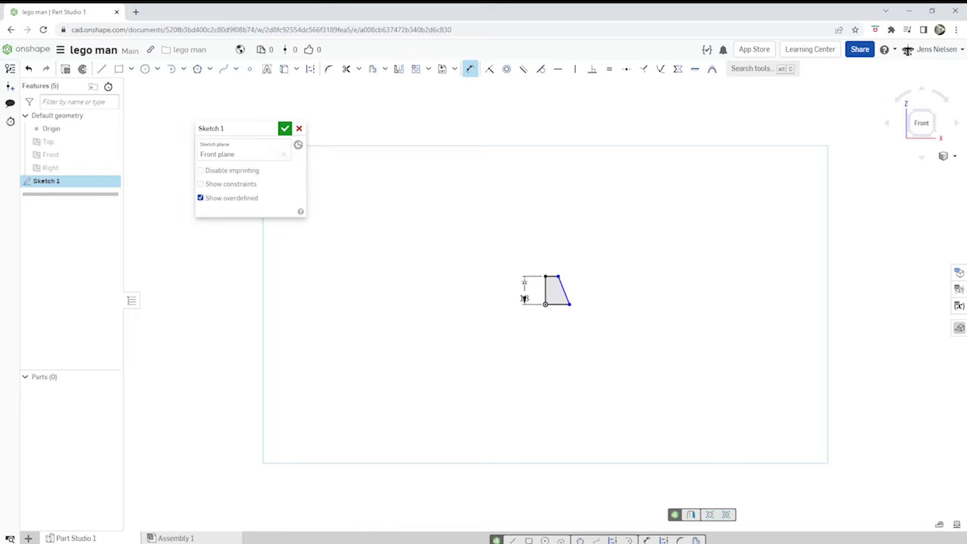
pyautogui.scroll(10, 544, 305)
pyautogui.press('Escape')
pyautogui.moveTo(395, 247); pyautogui.dragTo(533, 254)
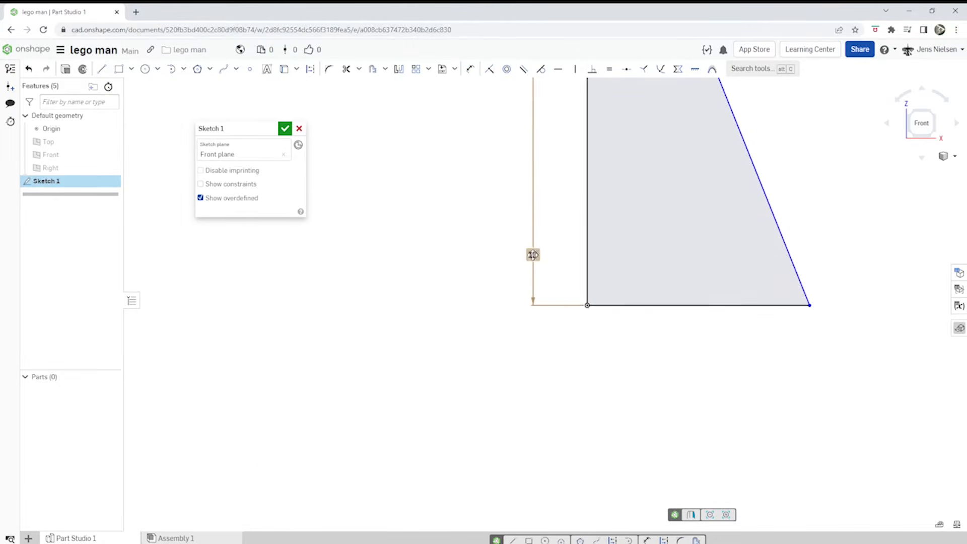
pyautogui.press('f')
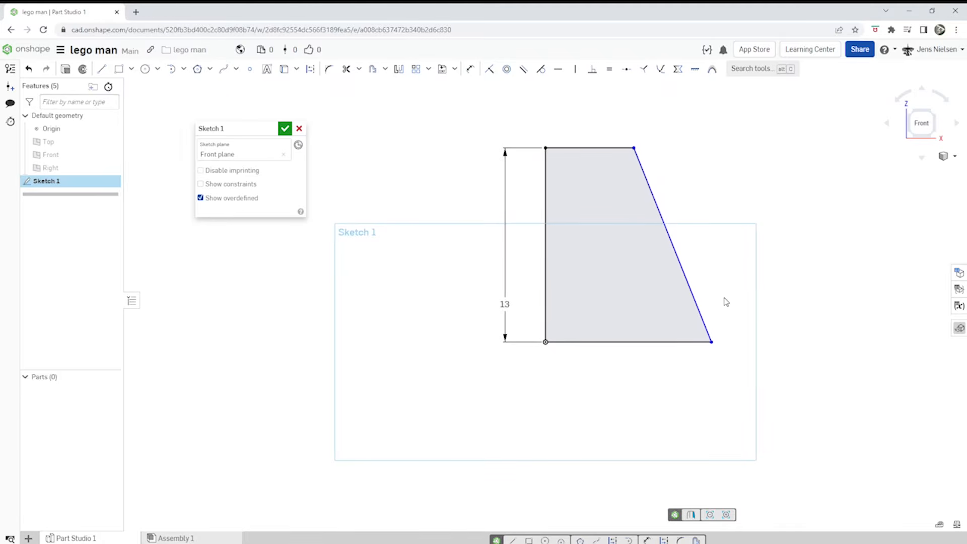
# Dimension the trapezoid's top edge to 5.5 mm and its bottom edge to 7.5 mm
pyautogui.press('d')
pyautogui.click(595, 148)
pyautogui.click(599, 166)
pyautogui.write('5.5')
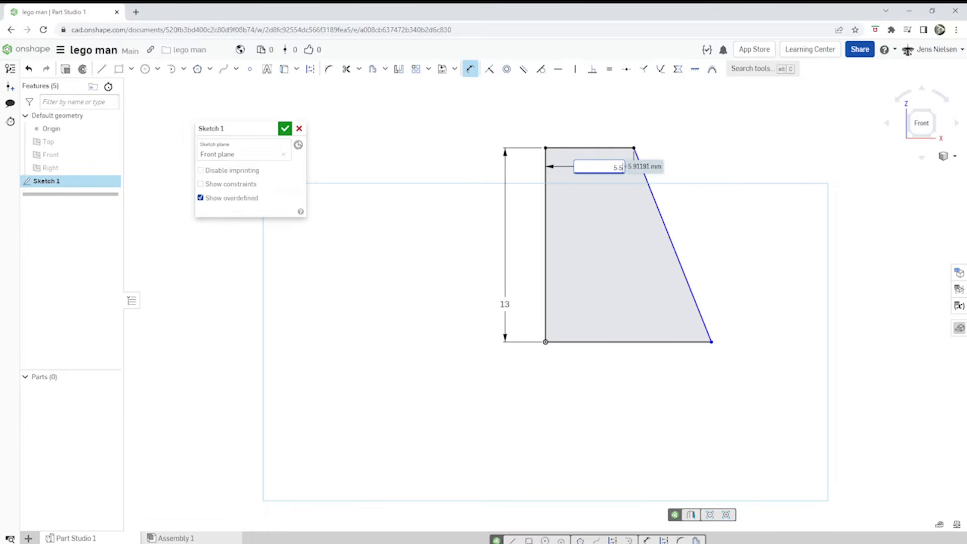
pyautogui.press('Return')
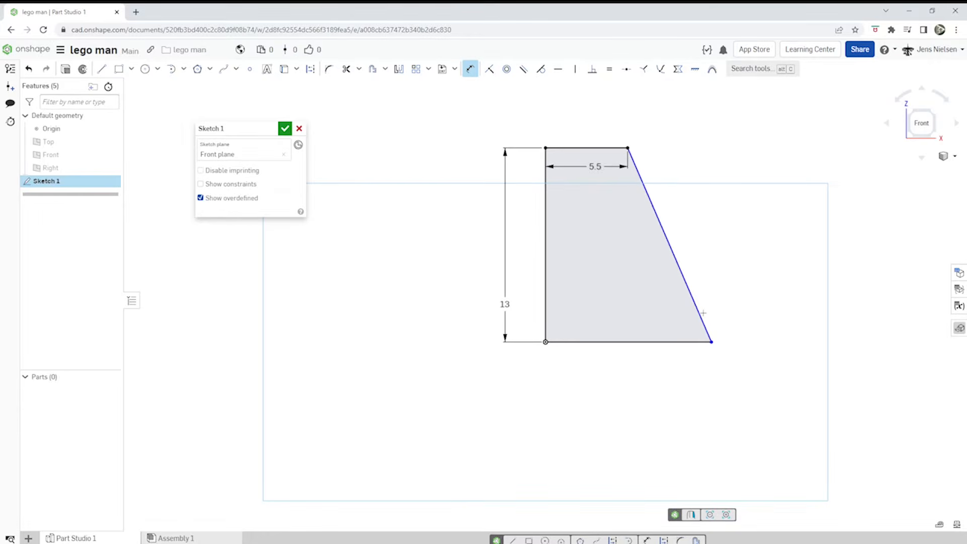
pyautogui.click(665, 341)
pyautogui.click(660, 353)
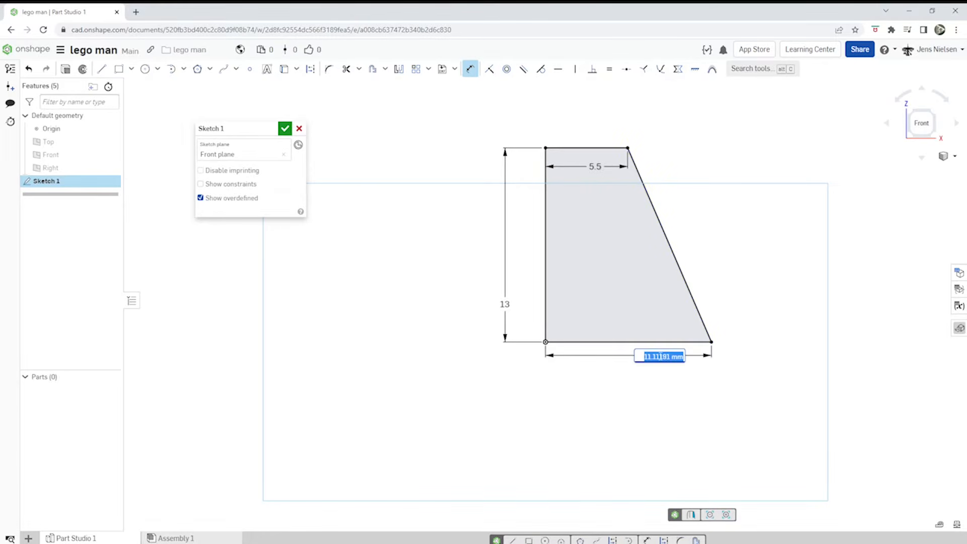
pyautogui.write('7.5')
pyautogui.press('Return')
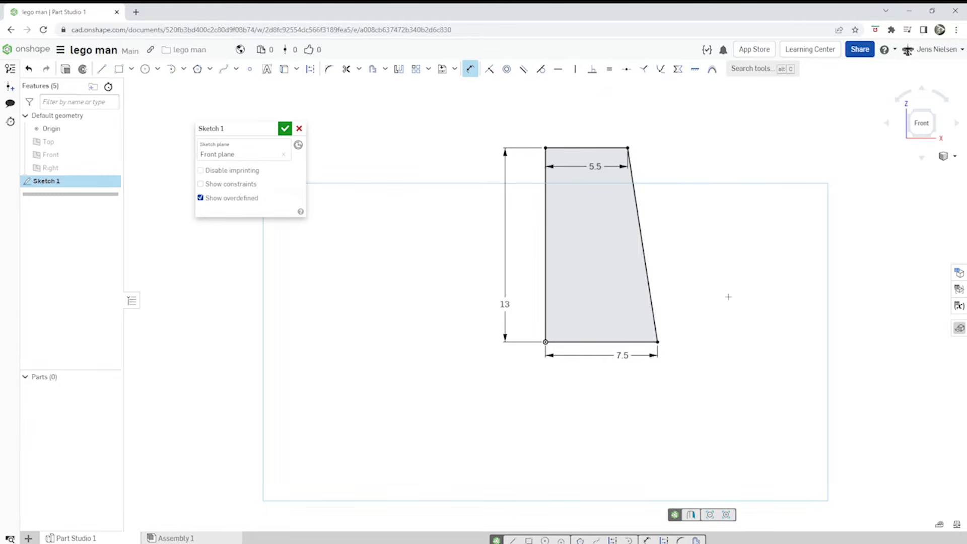
# Sketch a corner rectangle about 2.2 mm wide and 4.8 mm tall, rising from the trapezoid's upper-left corner
pyautogui.moveTo(671, 137); pyautogui.dragTo(670, 202, button='middle')
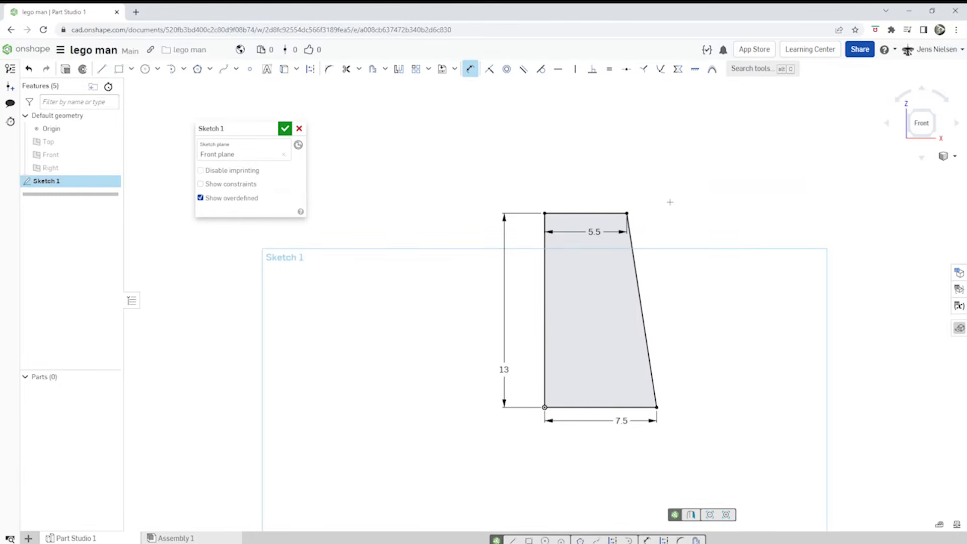
pyautogui.press('s')
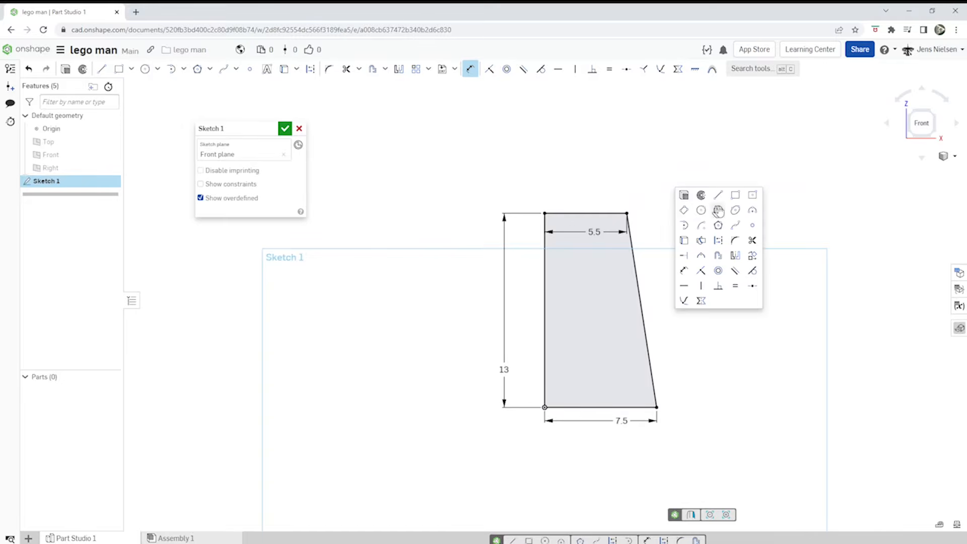
pyautogui.click(732, 197)
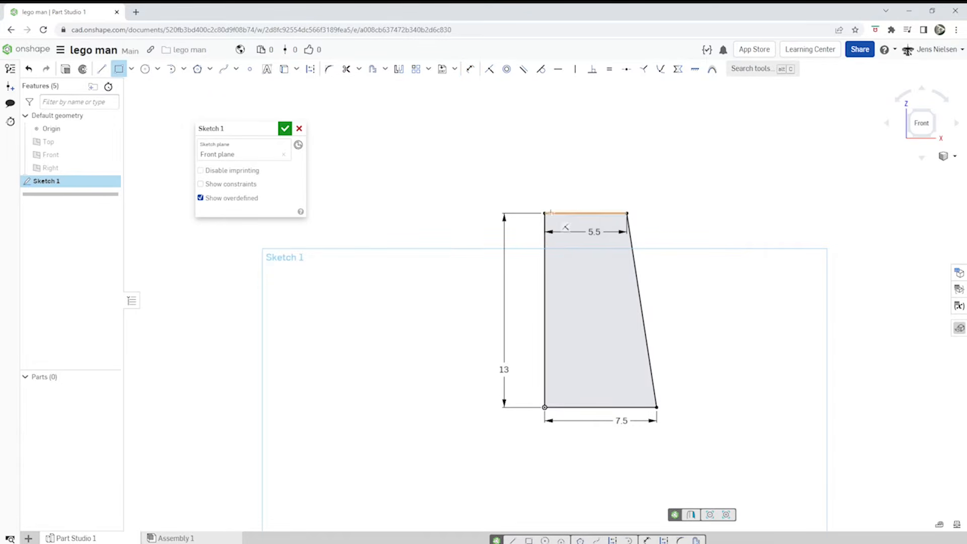
pyautogui.click(544, 213)
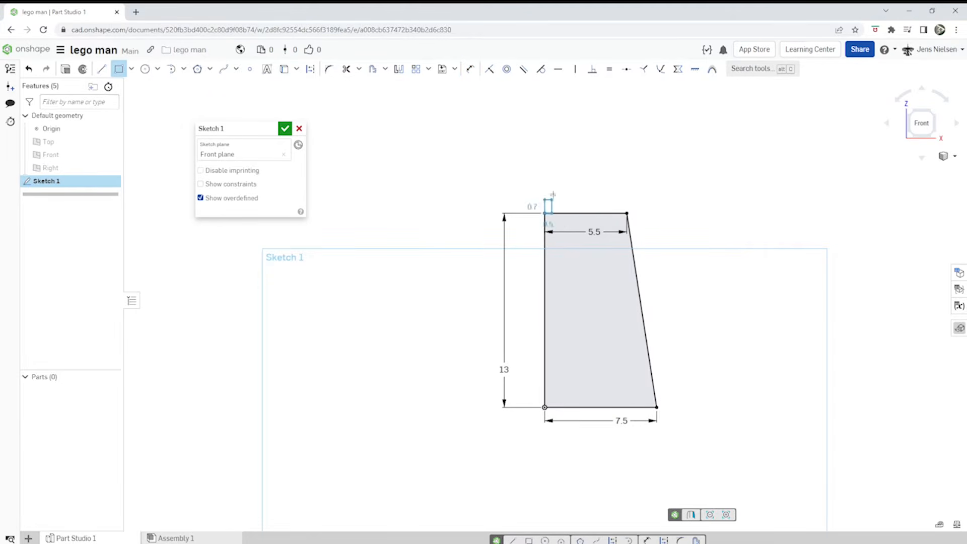
pyautogui.click(577, 142)
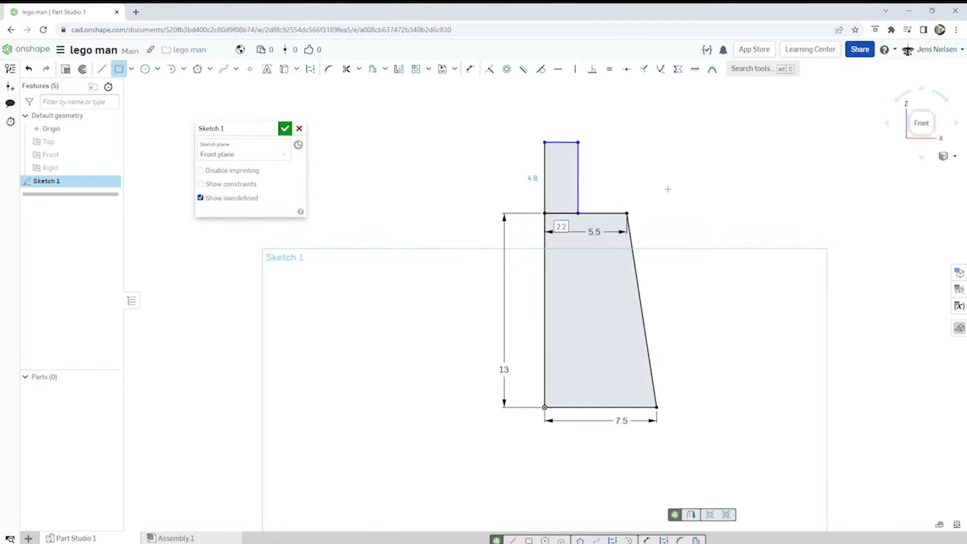
# Dimension the height of the upper rectangle to 6 mm
pyautogui.press('d')
pyautogui.click(577, 182)
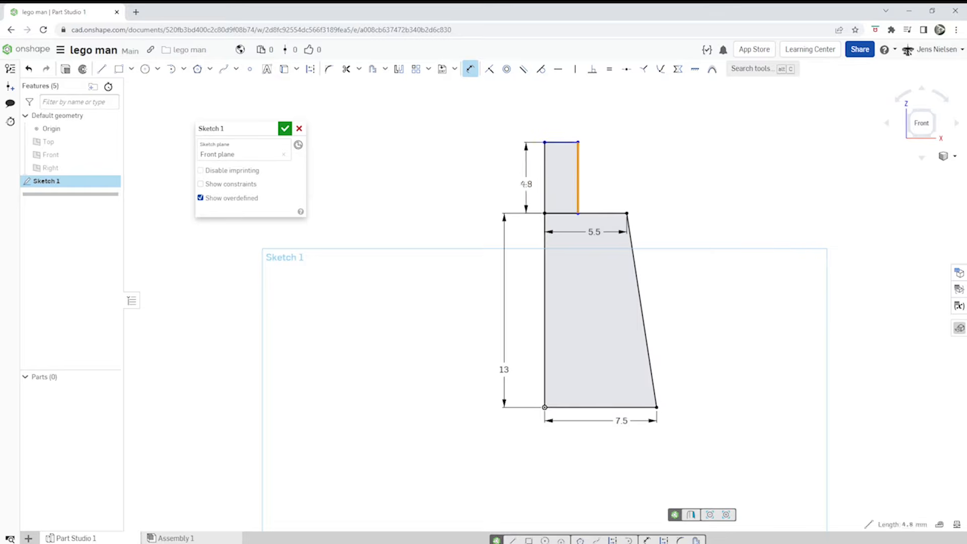
pyautogui.click(524, 184)
pyautogui.write('6')
pyautogui.press('Return')
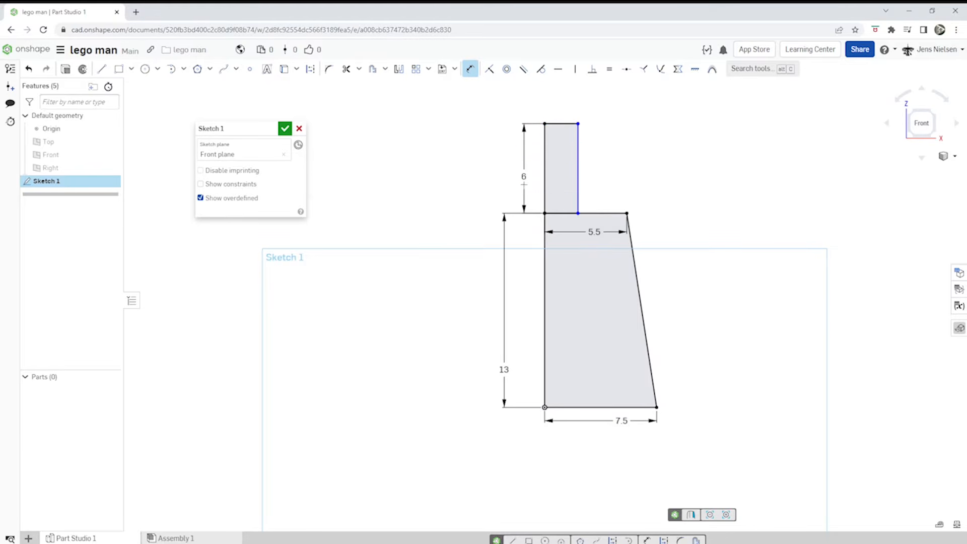
pyautogui.press('Escape')
# Draw a vertical construction line about 3.5 mm long downward from the origin as a centerline
pyautogui.press('l')
pyautogui.press('q')
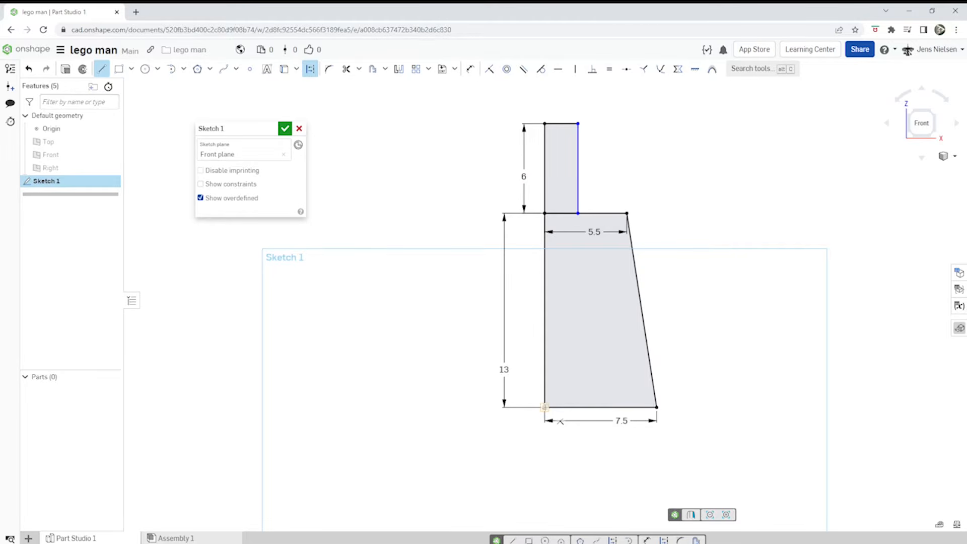
pyautogui.click(544, 407)
pyautogui.click(543, 459)
pyautogui.press('Escape')
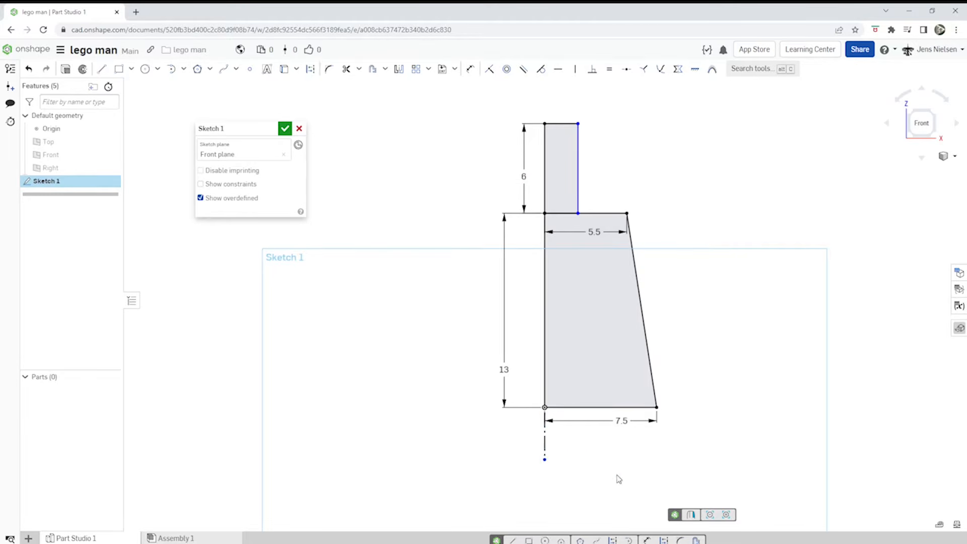
# Dimension the upper rectangle's outer side to the centerline as a 5 mm diameter and finish the sketch
pyautogui.press('d')
pyautogui.click(579, 198)
pyautogui.click(544, 433)
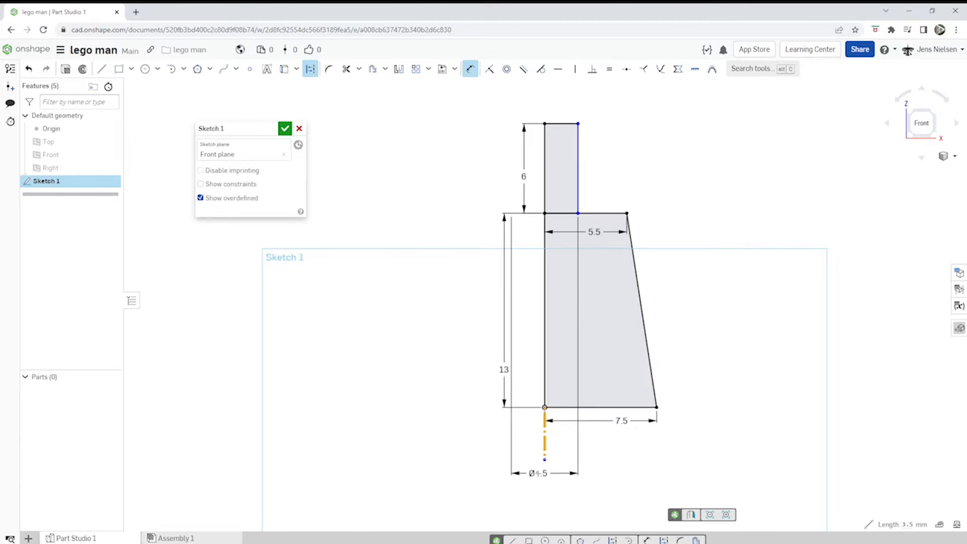
pyautogui.click(538, 473)
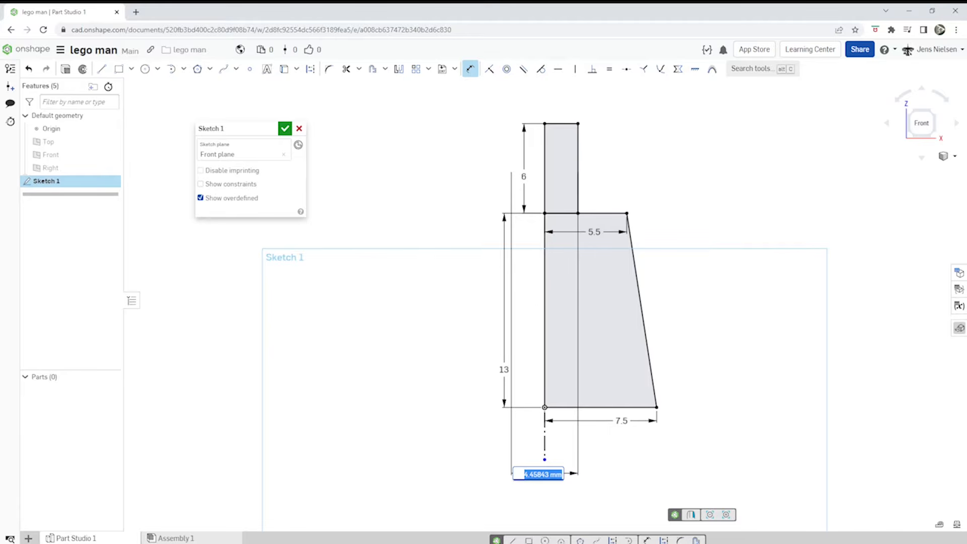
pyautogui.write('5')
pyautogui.press('Return')
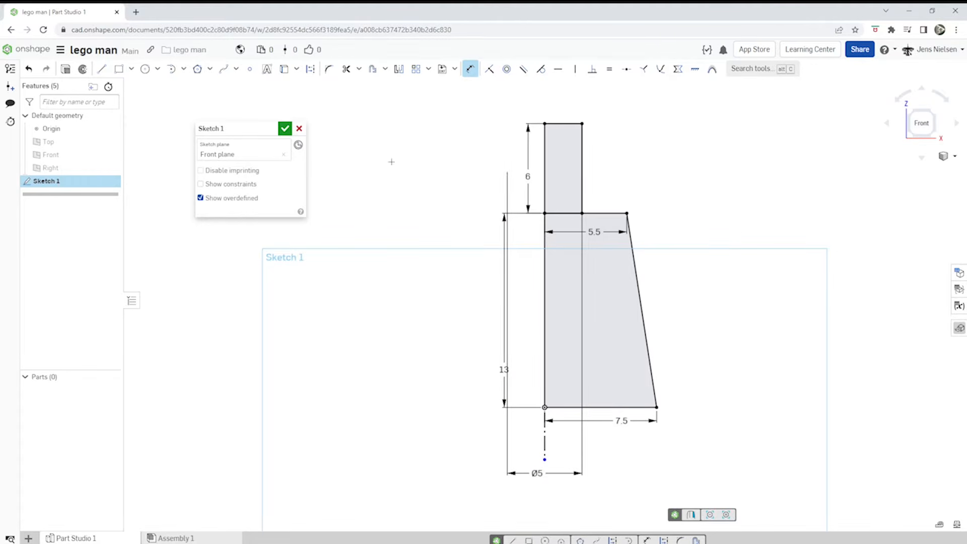
pyautogui.click(284, 129)
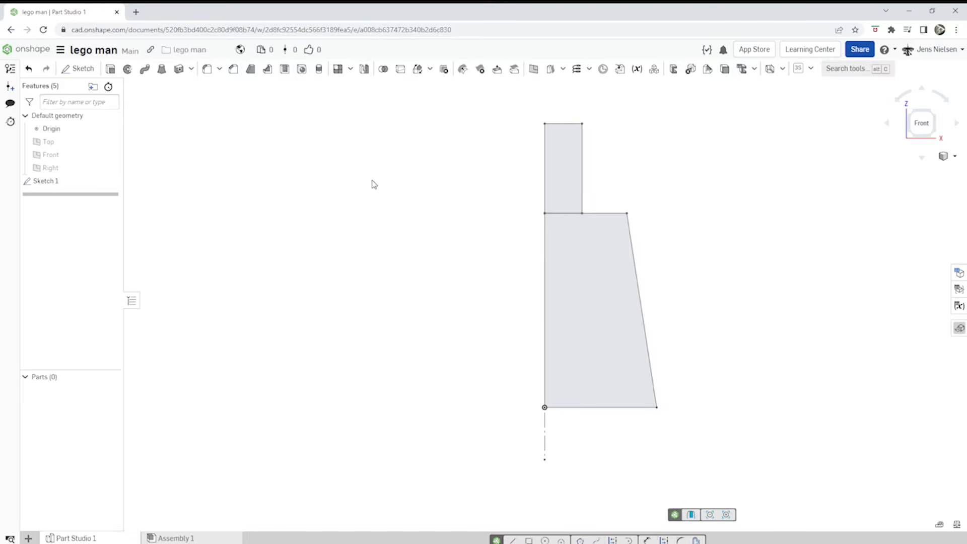
# Extrude the trapezoid region symmetrically as a new solid with a depth of 8 mm
pyautogui.click(110, 69)
pyautogui.click(585, 315)
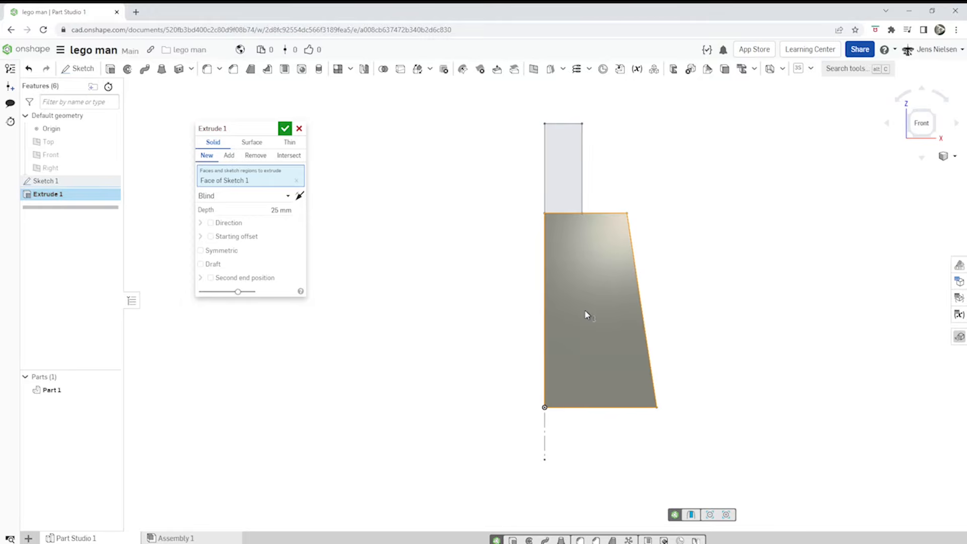
pyautogui.click(201, 250)
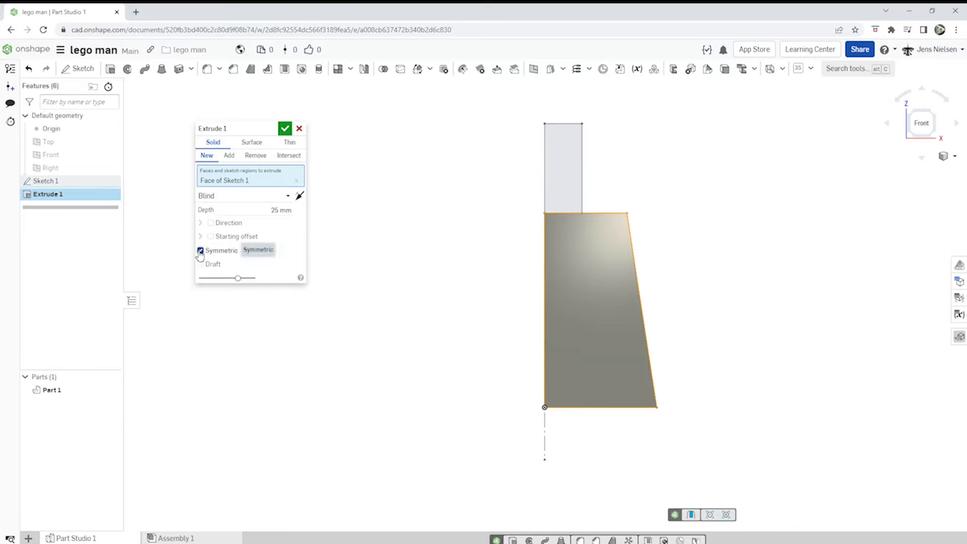
pyautogui.moveTo(373, 276); pyautogui.dragTo(343, 277, button='right')
pyautogui.click(283, 211)
pyautogui.write('8')
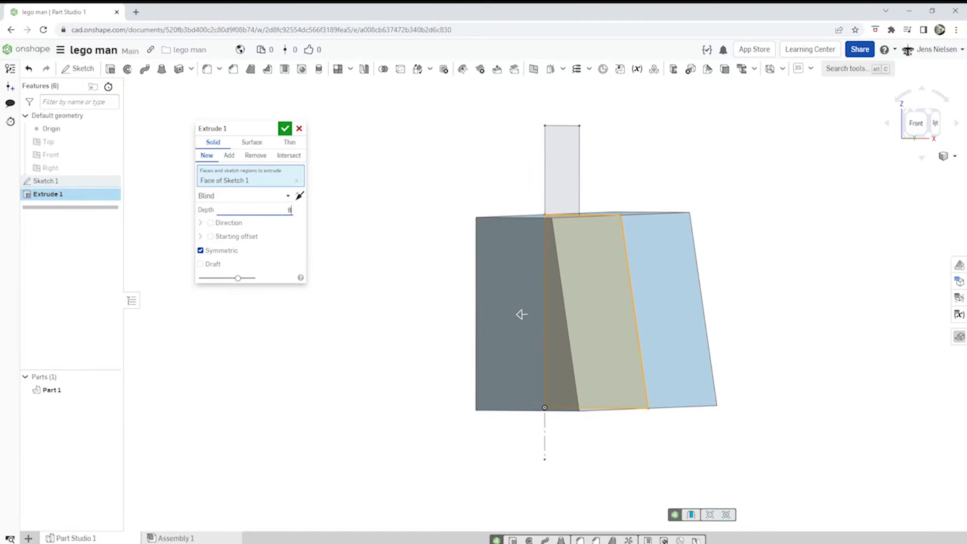
pyautogui.press('Tab')
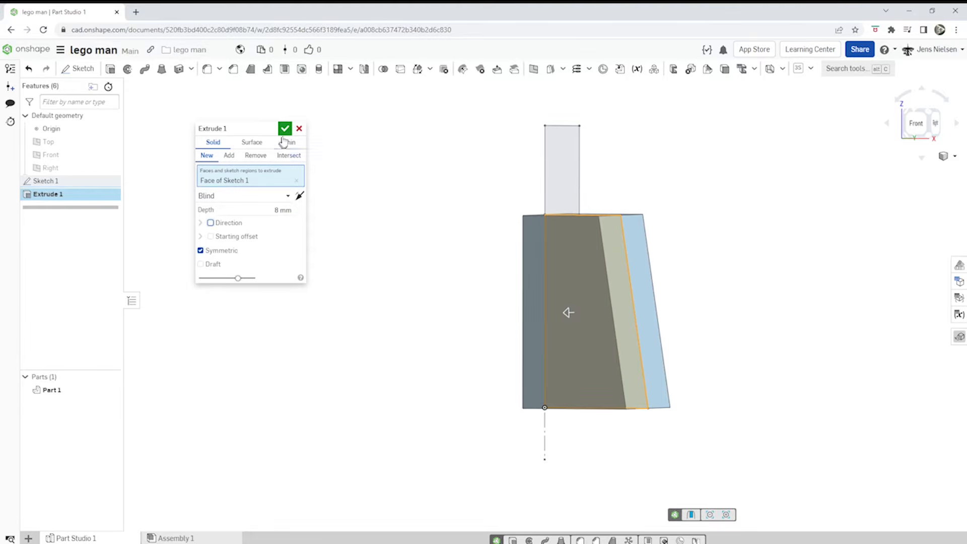
pyautogui.click(284, 129)
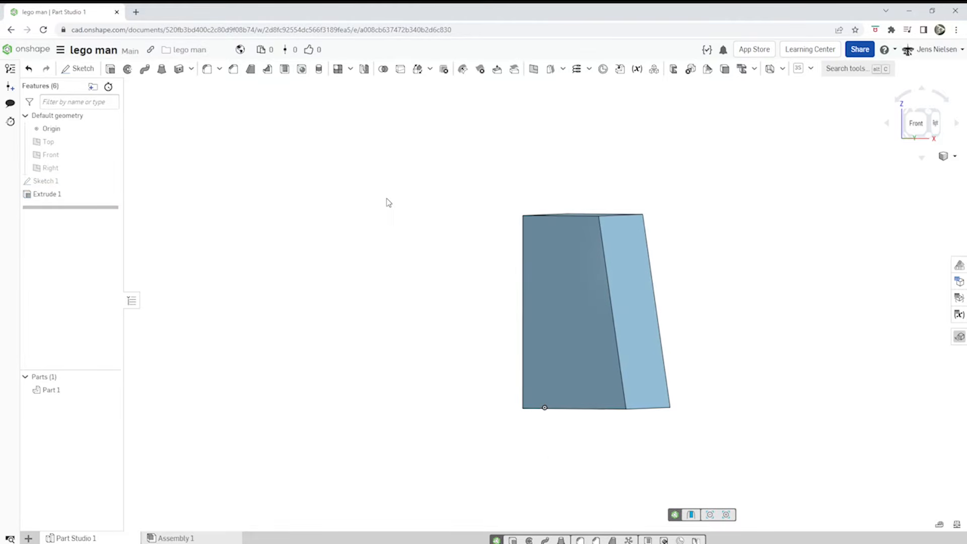
# Mirror the solid about its flat vertical face on the centre plane, adding the mirrored half to the same part
pyautogui.click(365, 75)
pyautogui.click(553, 262)
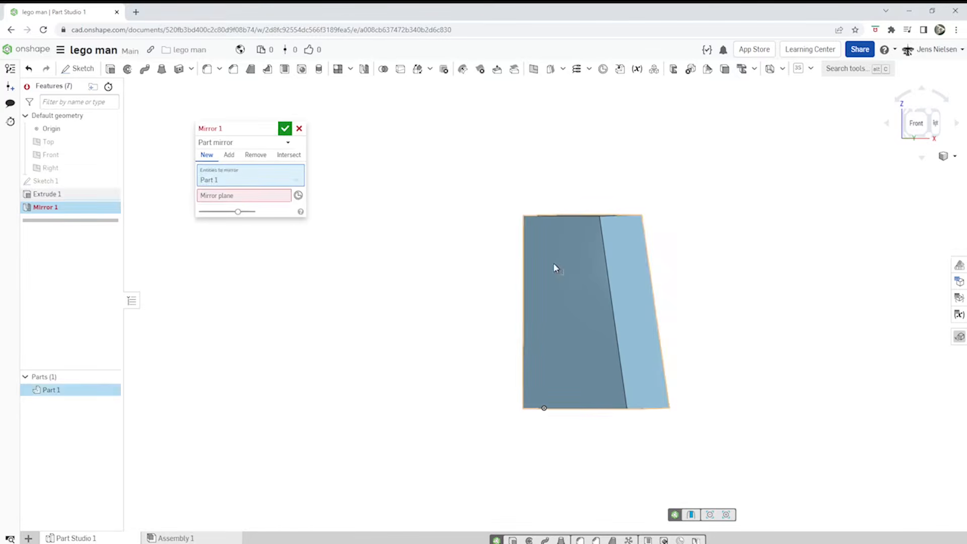
pyautogui.click(271, 198)
pyautogui.moveTo(393, 262); pyautogui.dragTo(535, 309, button='right')
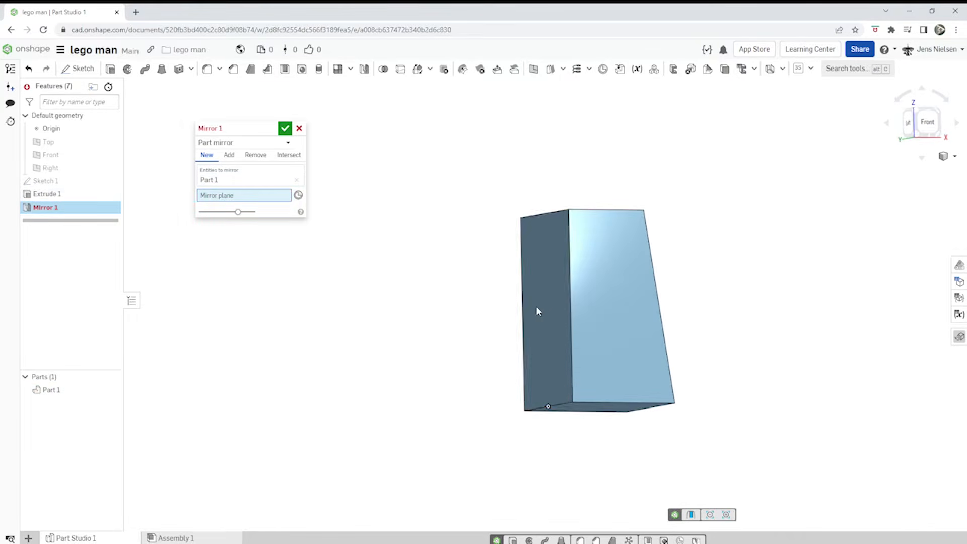
pyautogui.click(540, 308)
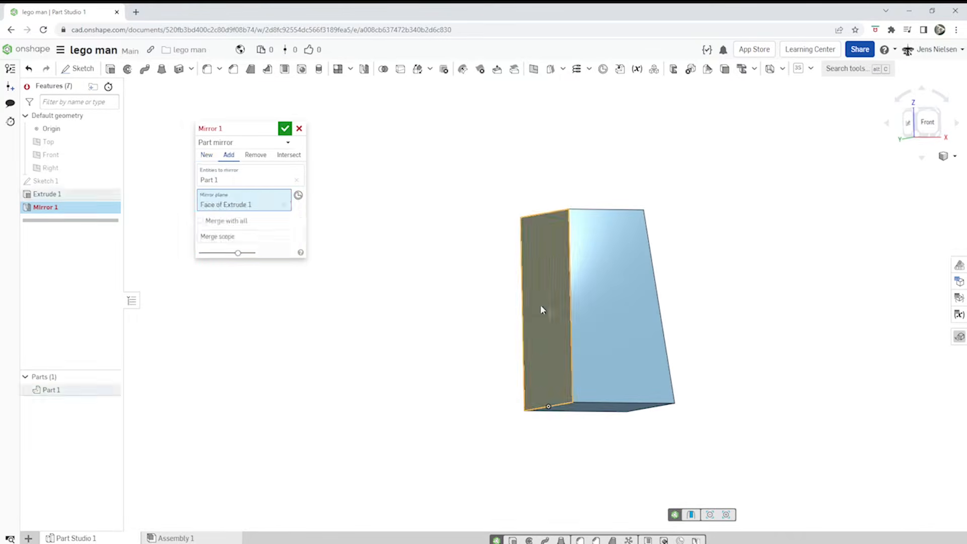
pyautogui.click(285, 129)
pyautogui.press('Up')
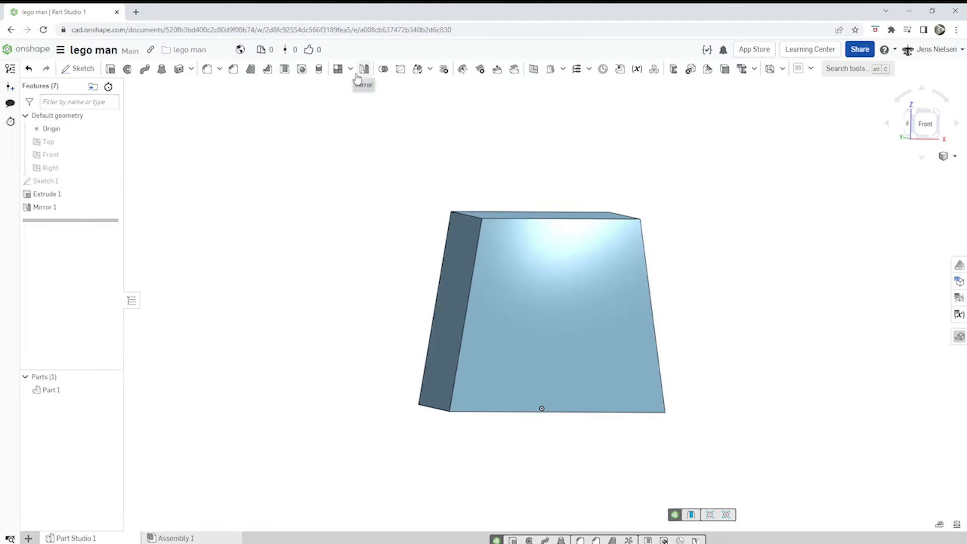
# Shell the torso body to a 1 mm wall thickness, removing its underside face
pyautogui.click(284, 70)
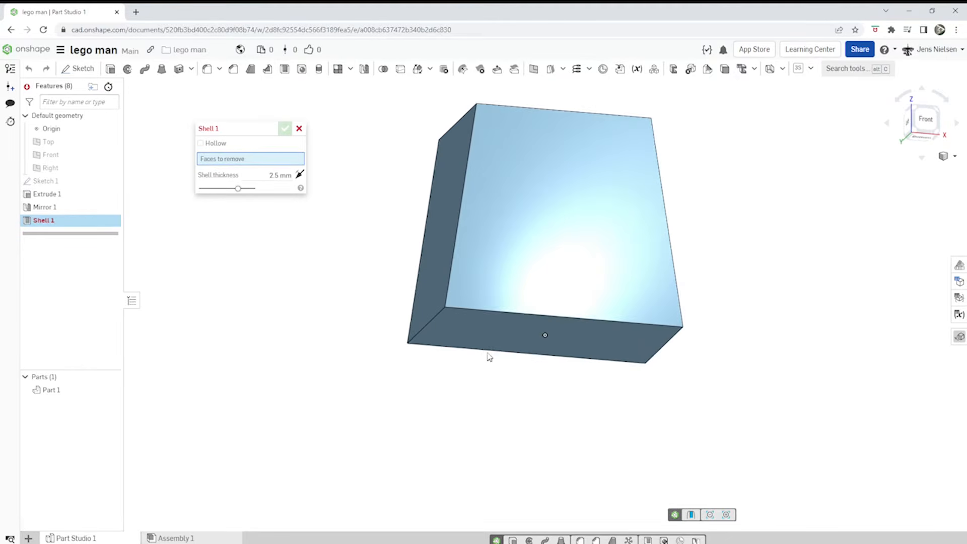
pyautogui.click(476, 332)
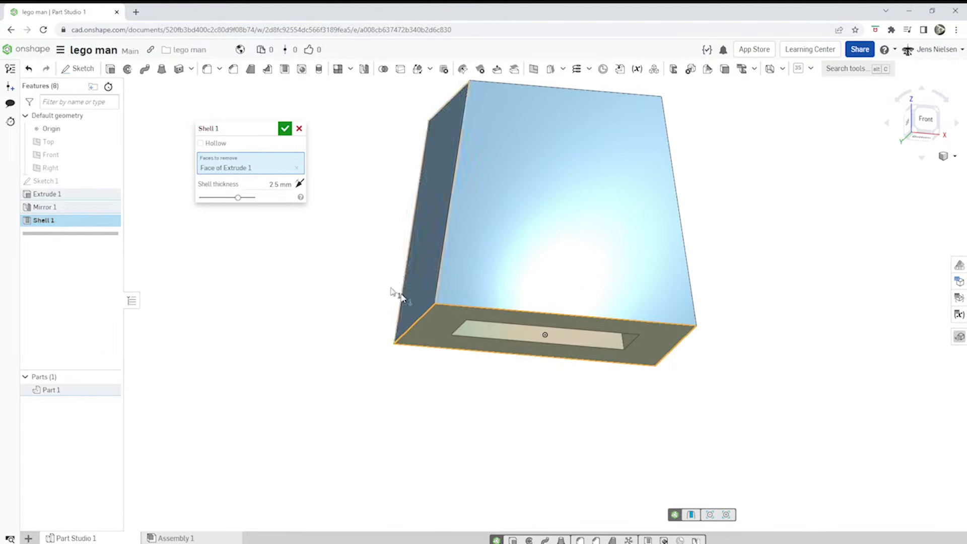
pyautogui.click(280, 184)
pyautogui.write('1')
pyautogui.click(287, 130)
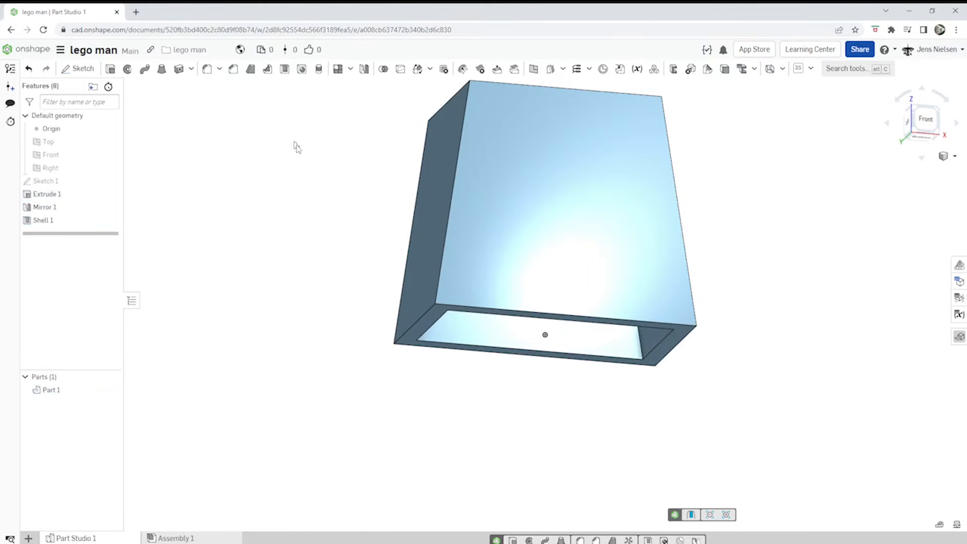
pyautogui.press('f')
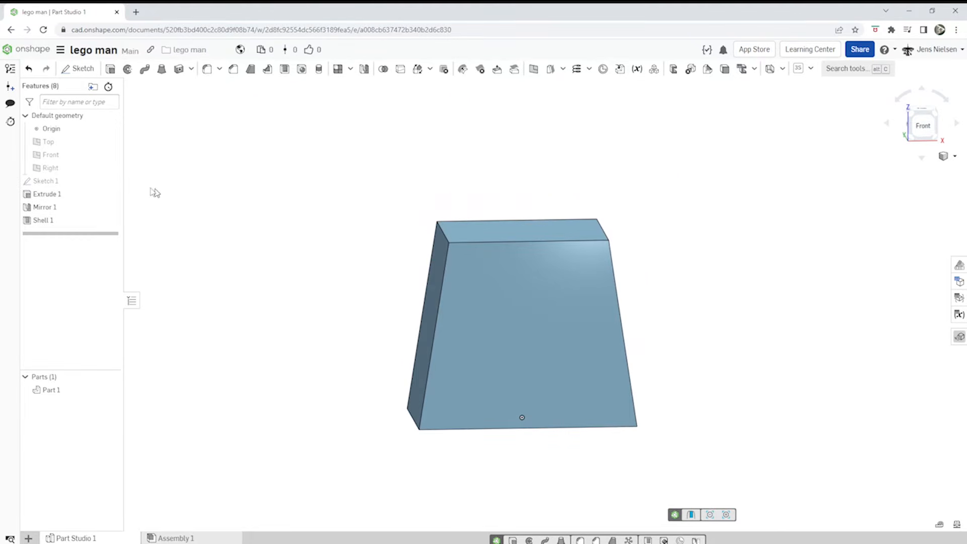
# Show Sketch 1 and fully revolve its upper rectangle about the rectangle's inner edge, adding the neck to the body
pyautogui.moveTo(85, 183)
pyautogui.click(111, 182)
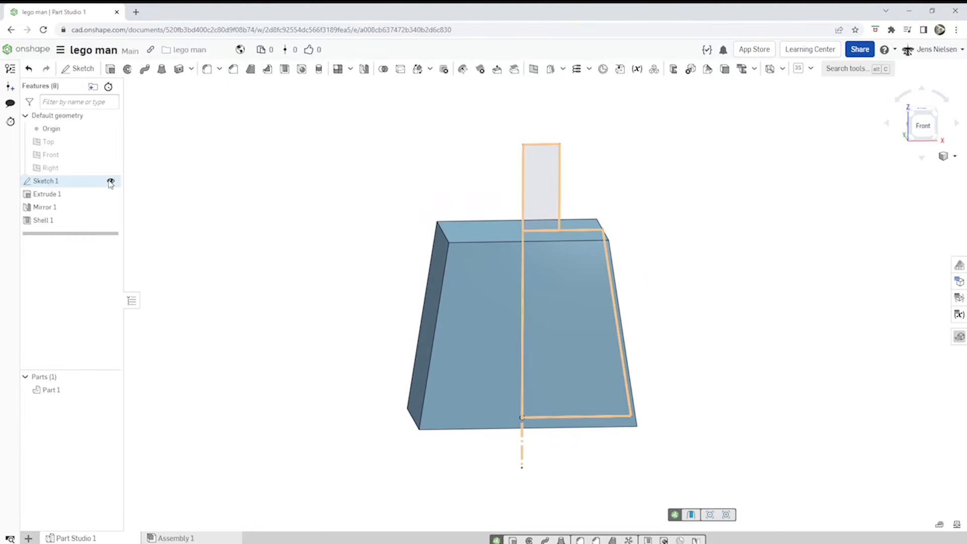
pyautogui.click(128, 70)
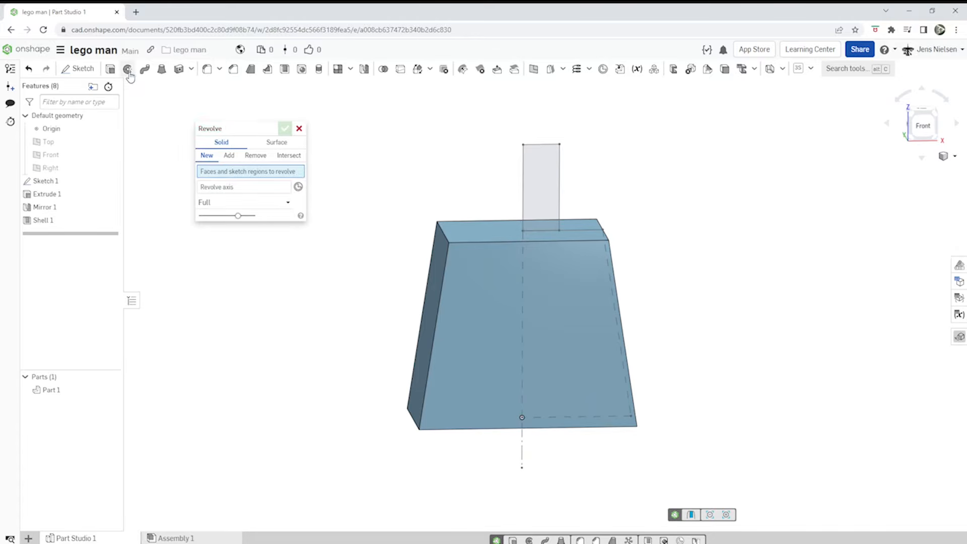
pyautogui.click(524, 194)
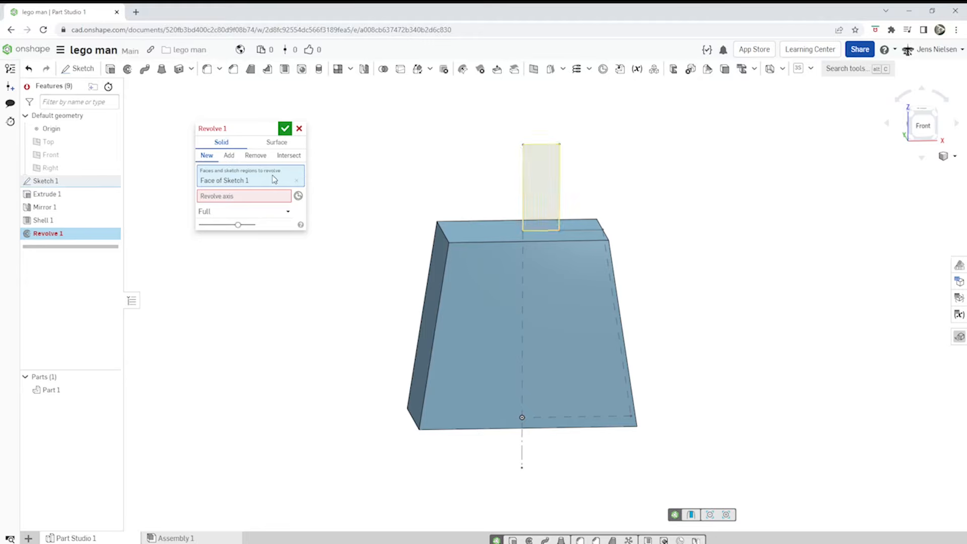
pyautogui.click(232, 196)
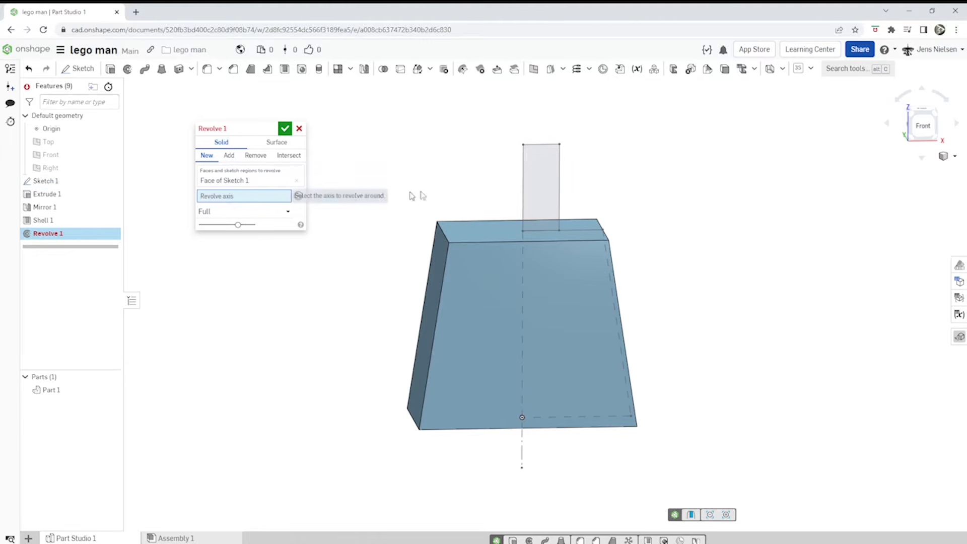
pyautogui.click(524, 195)
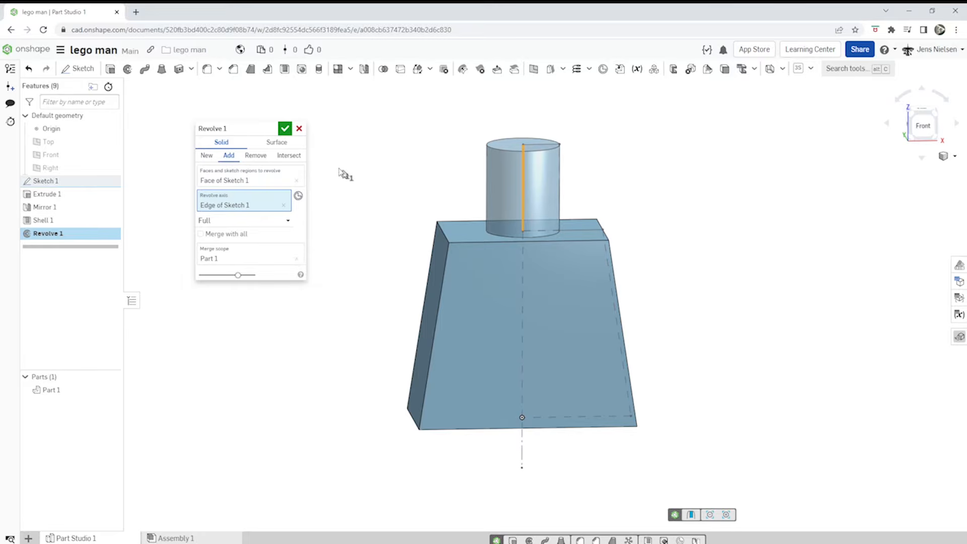
pyautogui.click(286, 130)
pyautogui.hotkey('shift', '1')
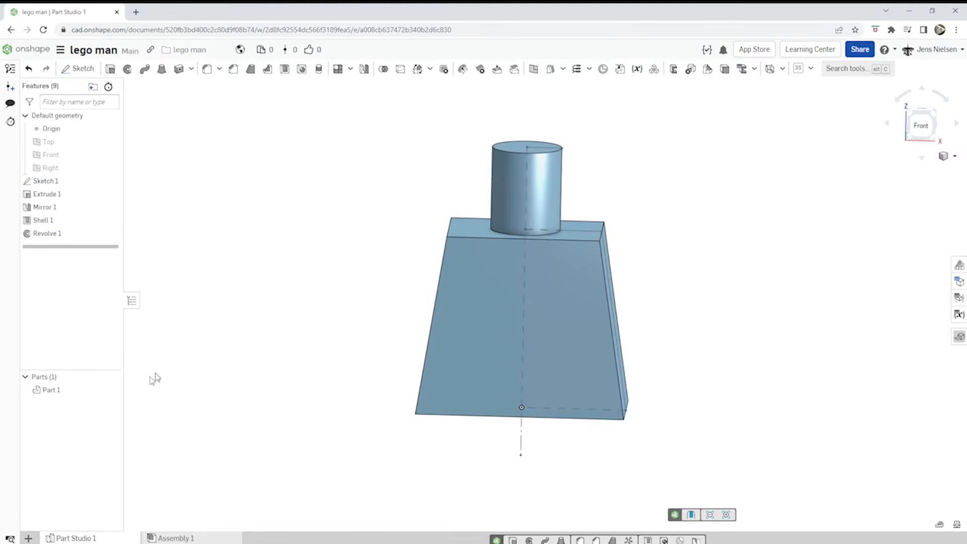
# Rename Part 1 as torso and set its appearance color to red (FF0000)
pyautogui.rightClick(69, 398)
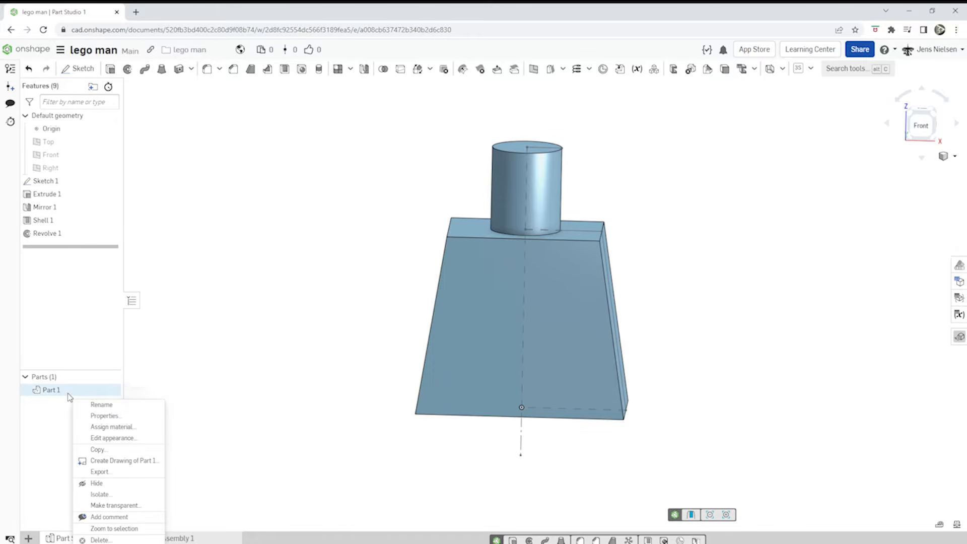
pyautogui.click(94, 406)
pyautogui.write('torso')
pyautogui.press('Return')
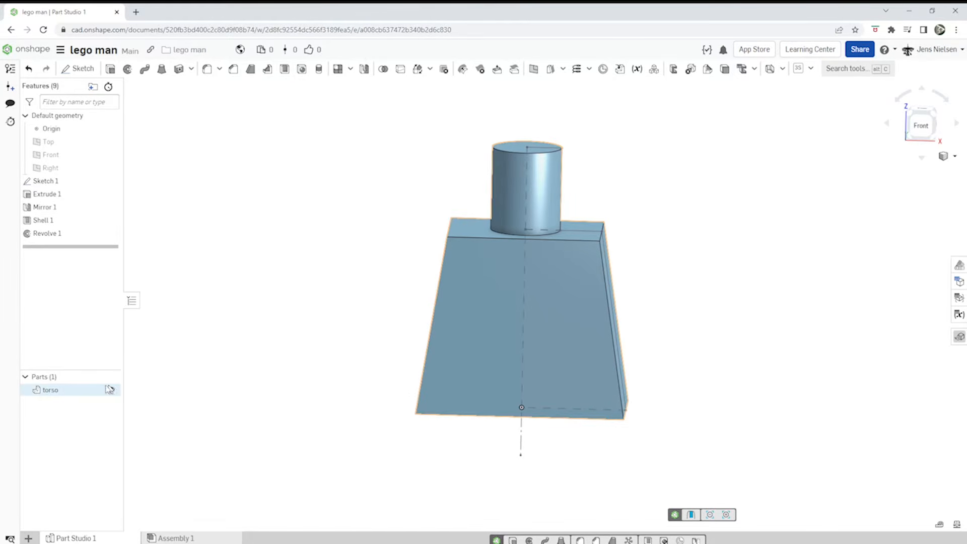
pyautogui.rightClick(69, 396)
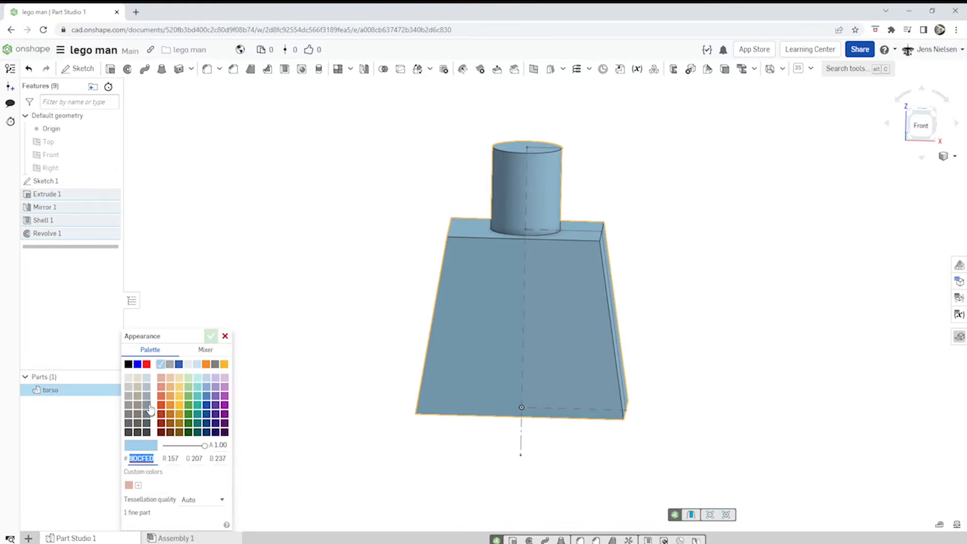
pyautogui.click(146, 363)
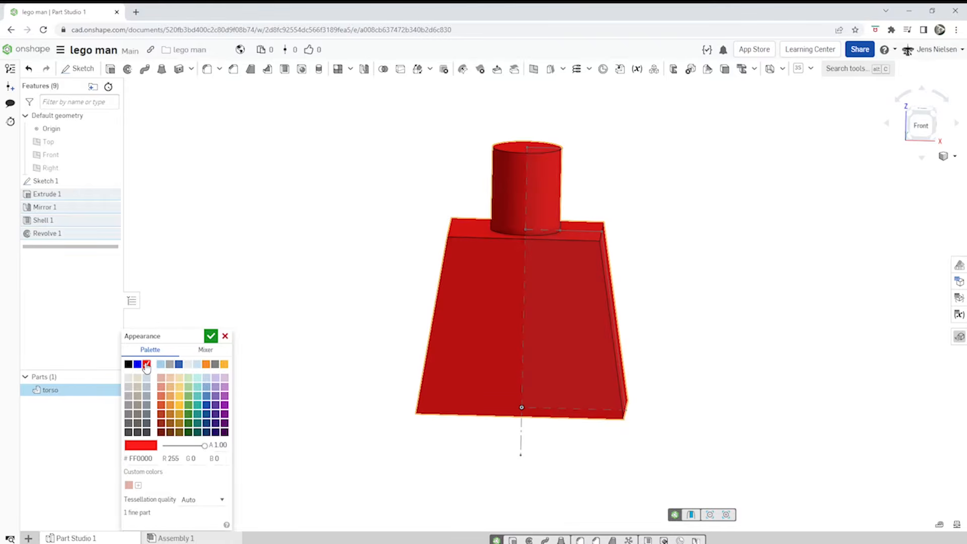
pyautogui.click(211, 336)
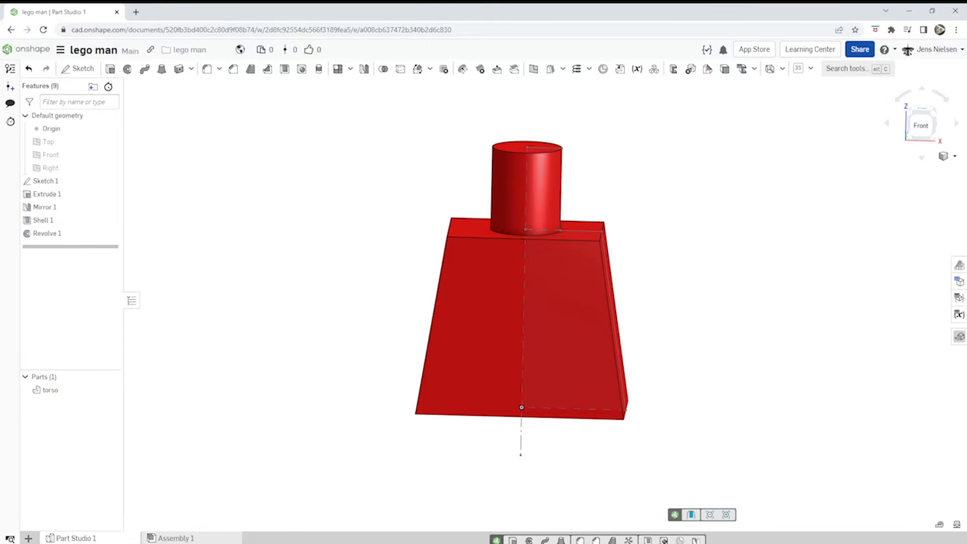
# Set up a 1 mm fillet on the torso's front side edges, front top edge and both upper side edges
pyautogui.click(206, 69)
pyautogui.click(272, 213)
pyautogui.write('1')
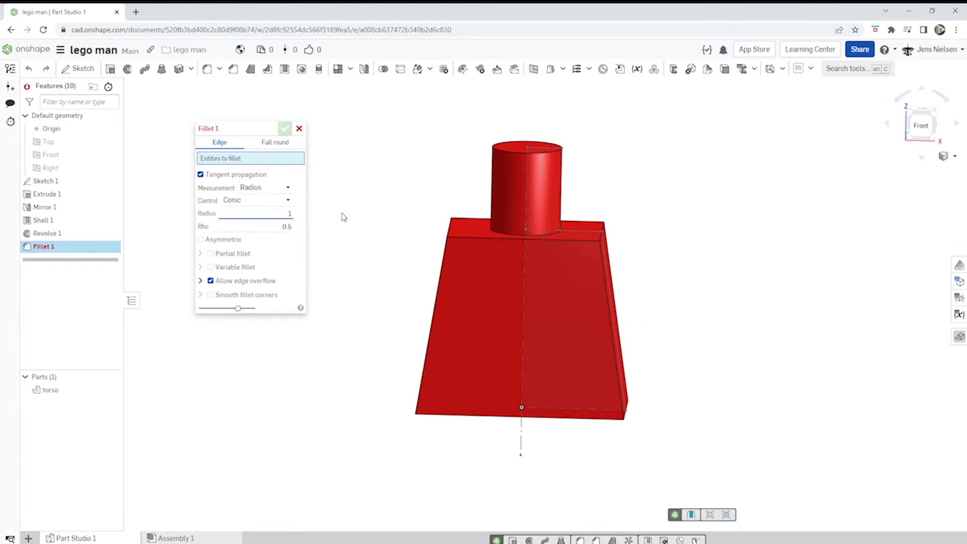
pyautogui.click(438, 289)
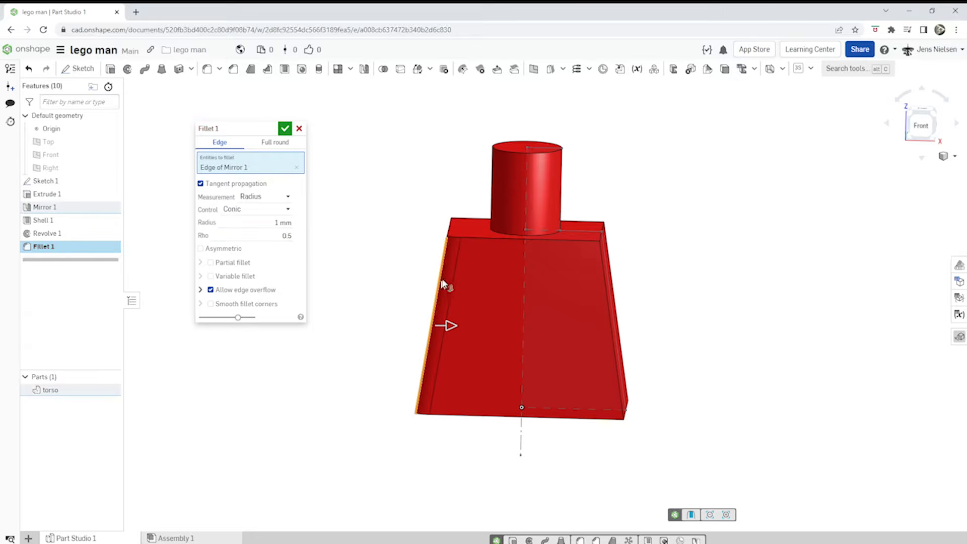
pyautogui.click(471, 238)
pyautogui.click(612, 311)
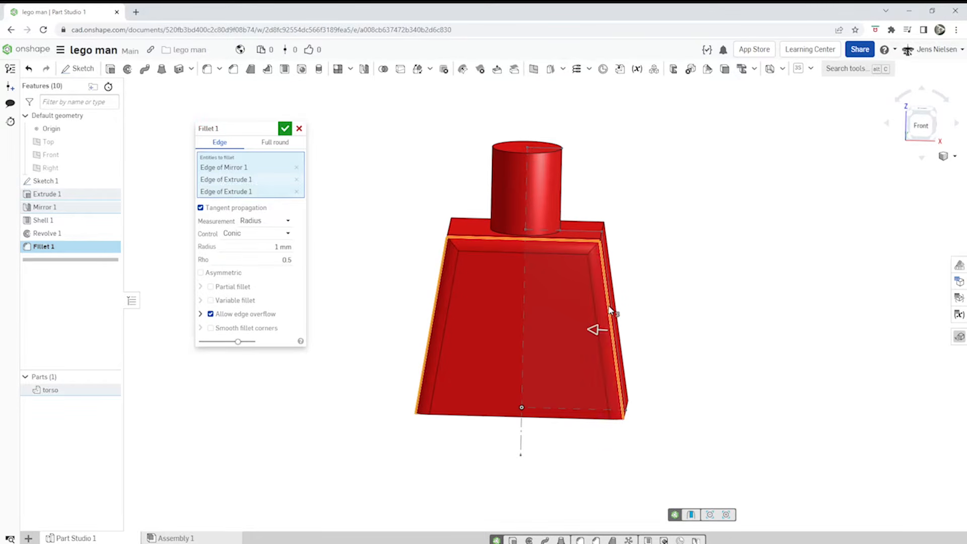
pyautogui.moveTo(652, 239); pyautogui.dragTo(611, 241, button='right')
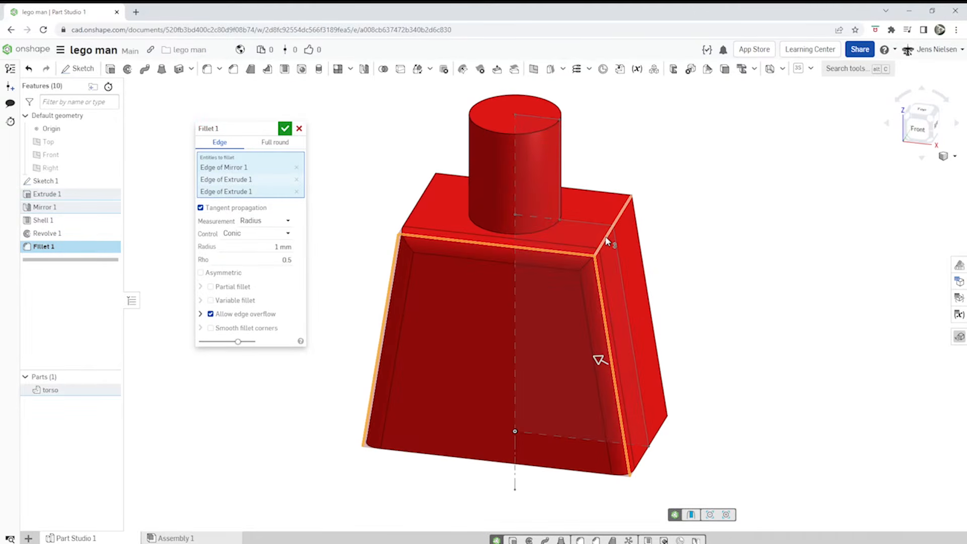
pyautogui.click(609, 240)
pyautogui.click(412, 214)
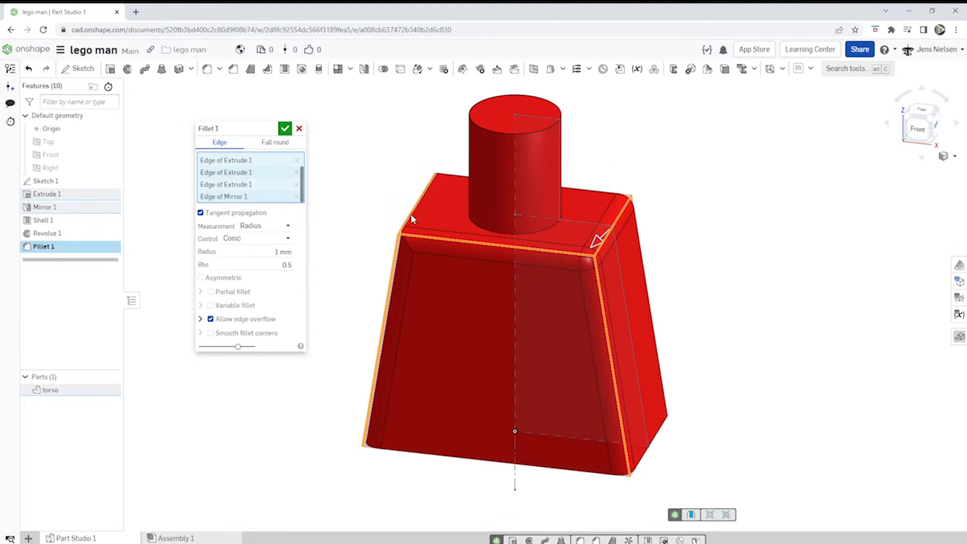
# Add the torso's rear side edges and rear top edge to the fillet and apply it
pyautogui.moveTo(545, 231); pyautogui.dragTo(615, 362, button='right')
pyautogui.click(615, 361)
pyautogui.click(585, 205)
pyautogui.click(659, 223)
pyautogui.moveTo(660, 222)
pyautogui.mouseDown(button='right')
pyautogui.moveTo(686, 227)
pyautogui.moveTo(648, 227)
pyautogui.moveTo(672, 229)
pyautogui.mouseUp(button='right')
pyautogui.press('Return')
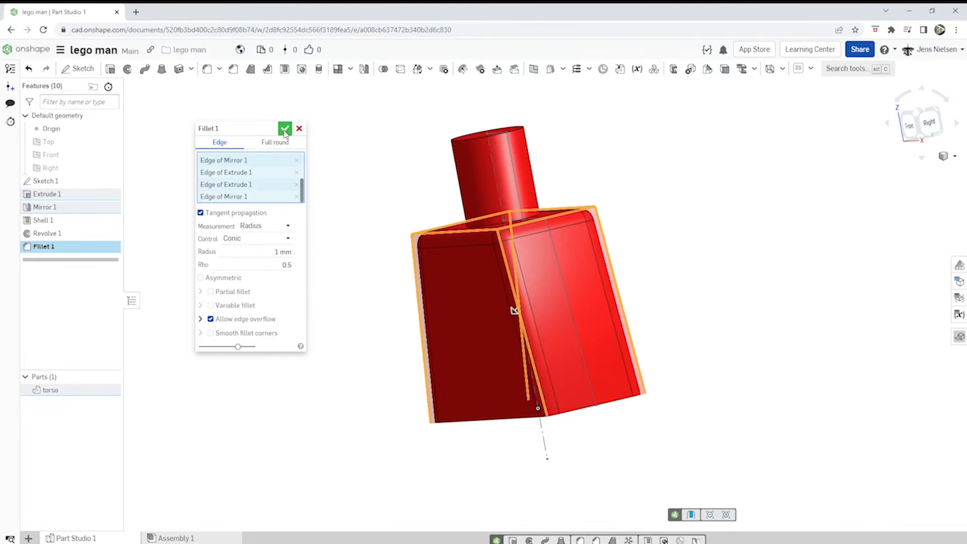
# Hide Sketch 1 so that only the torso solid is displayed
pyautogui.hotkey('shift', '1')
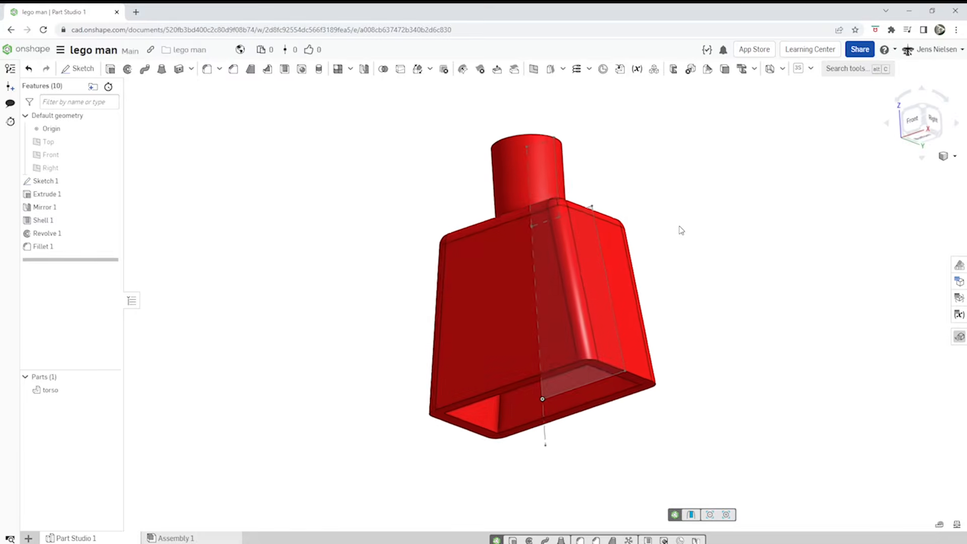
pyautogui.press('Up')
pyautogui.press('Up')
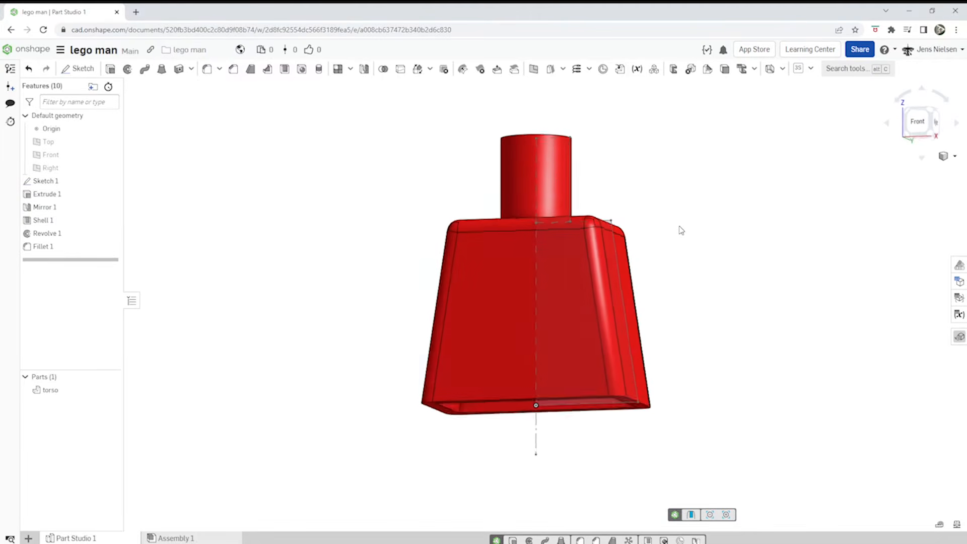
pyautogui.press('Down')
pyautogui.press('Down')
pyautogui.press('Down')
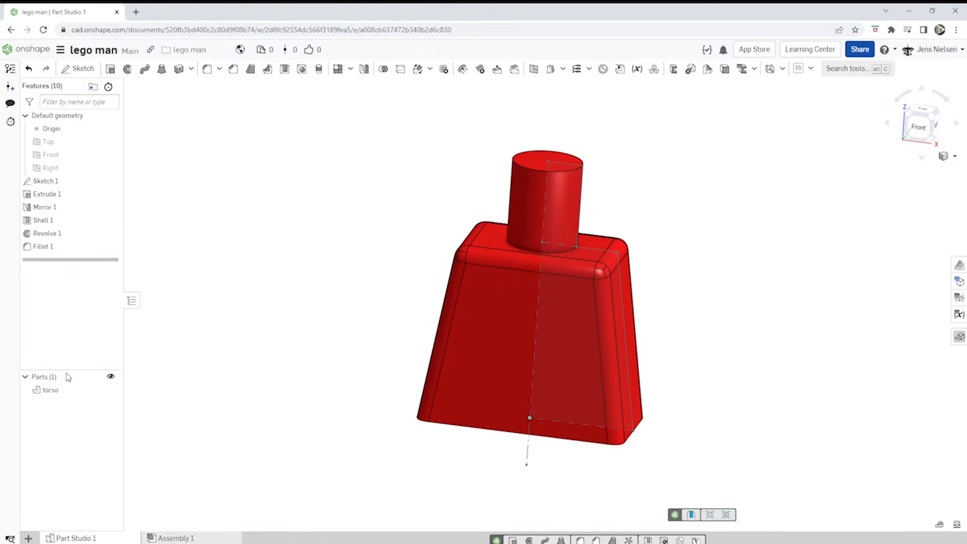
pyautogui.click(110, 180)
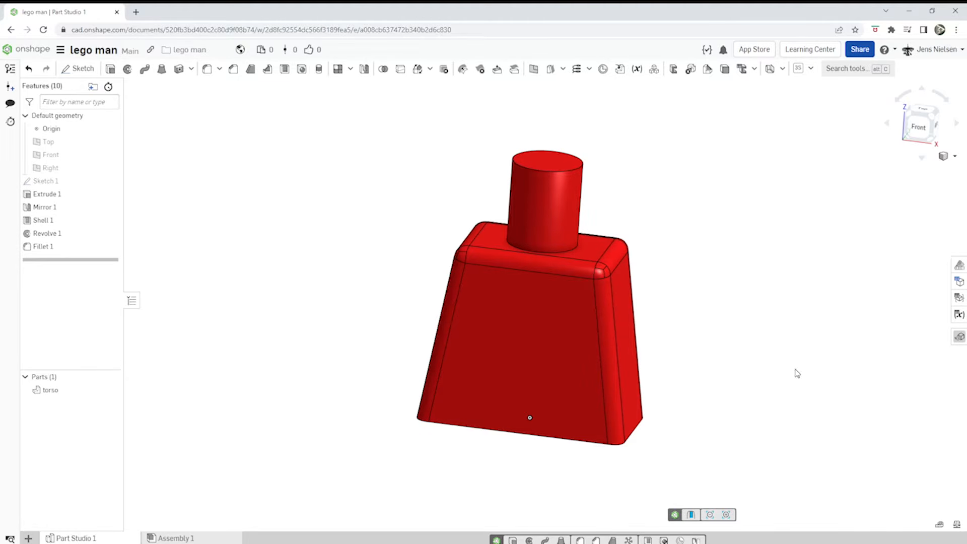
# Start a new sketch on the Front plane and view it straight on
pyautogui.press('s')
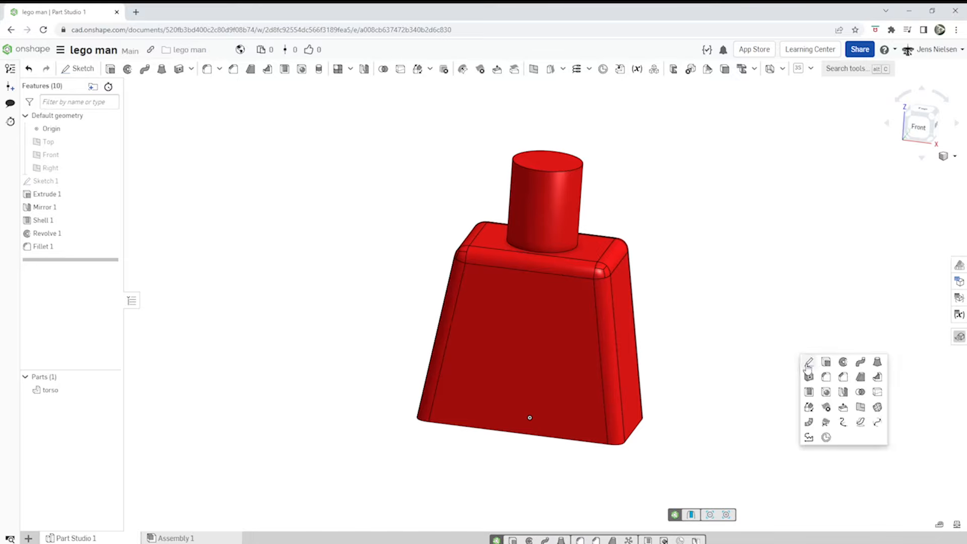
pyautogui.click(808, 361)
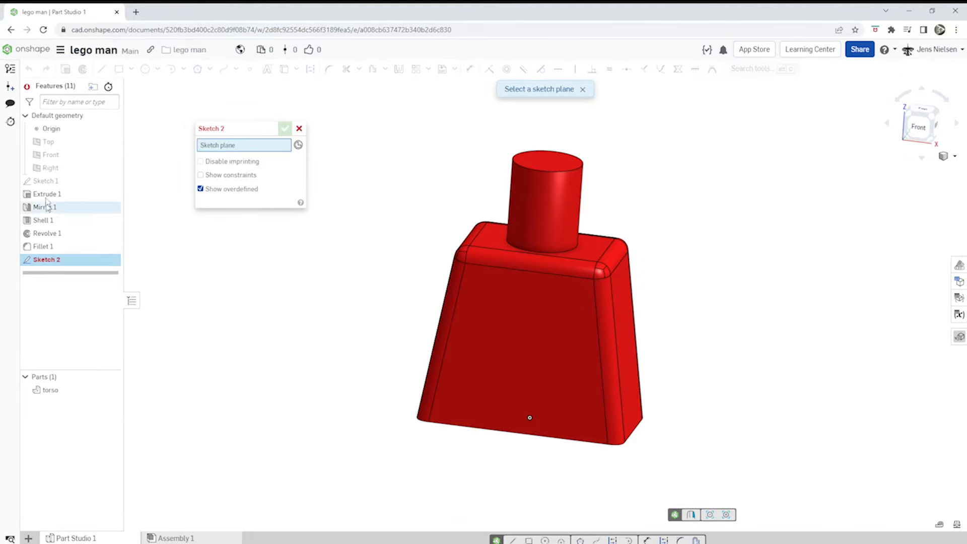
pyautogui.click(55, 156)
pyautogui.press('n')
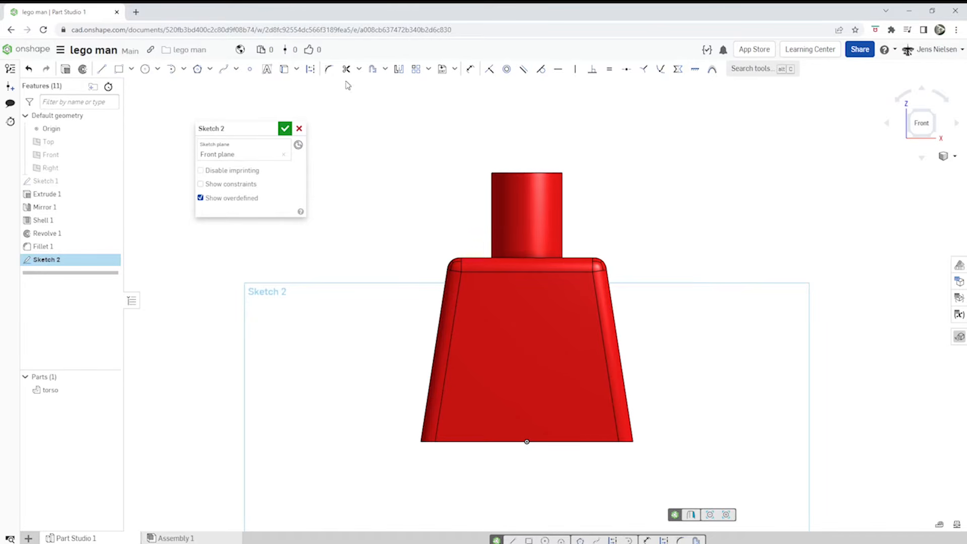
# Bring the neck cylinder's outline into the sketch as intersection curves with the Front plane
pyautogui.click(296, 70)
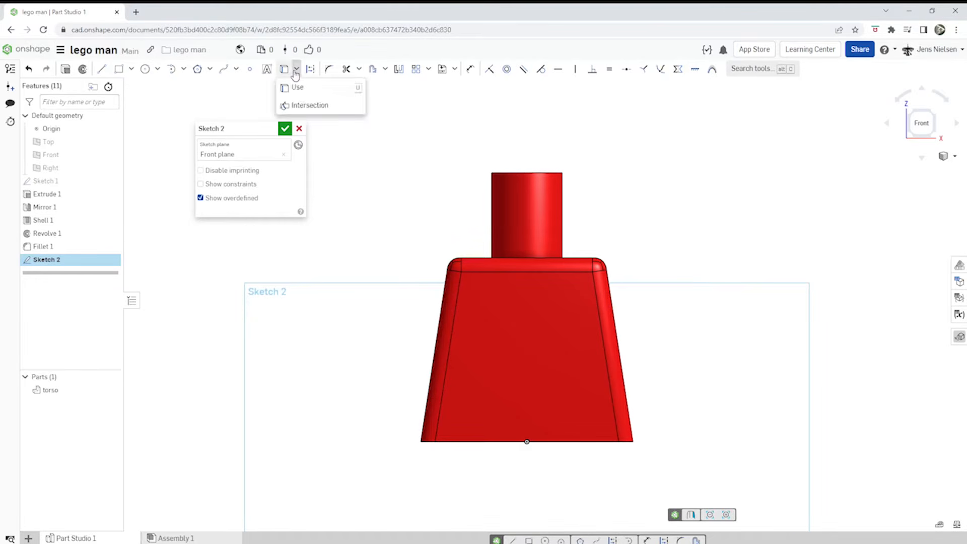
pyautogui.click(305, 107)
pyautogui.click(548, 216)
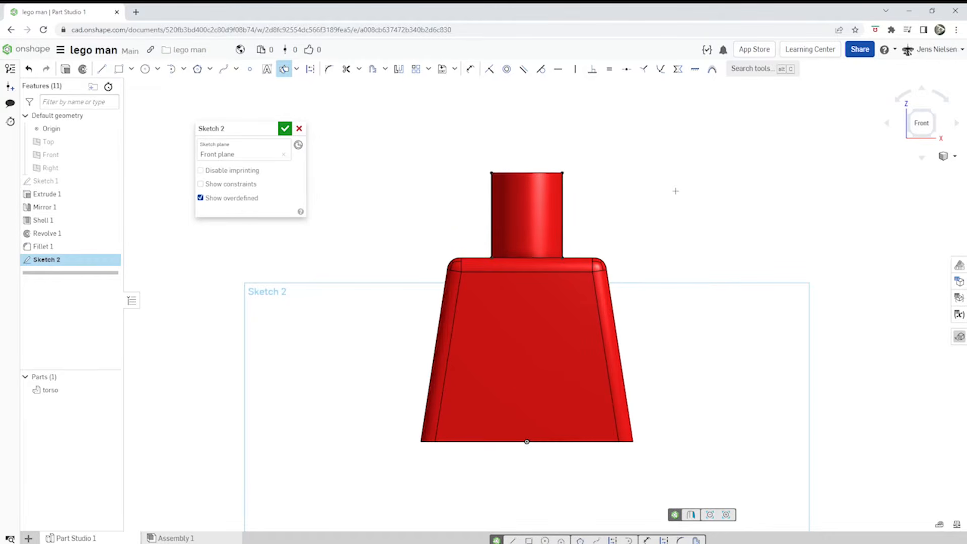
pyautogui.scroll(3, 675, 191)
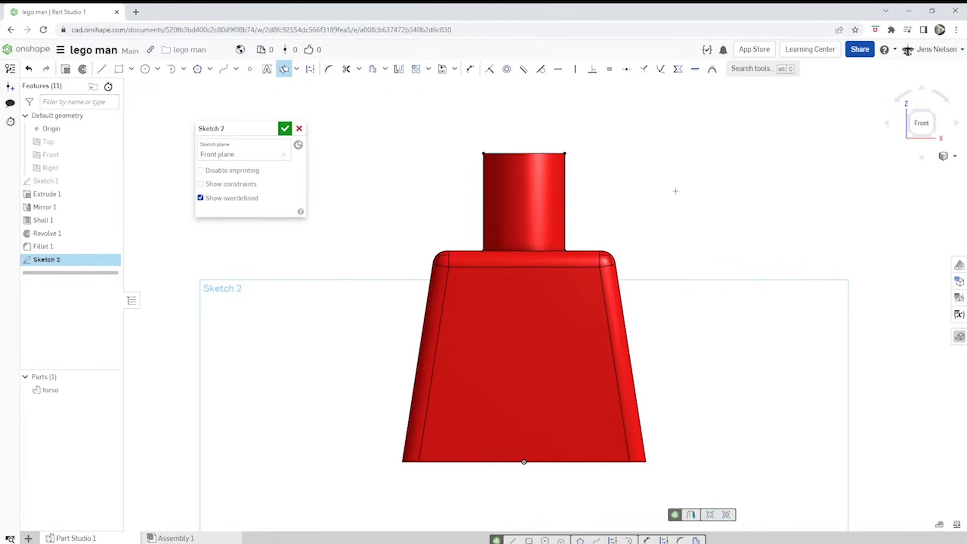
# Project the neck's top face and the torso's top face onto the sketch as reference lines with the Use tool
pyautogui.scroll(-1, 676, 191)
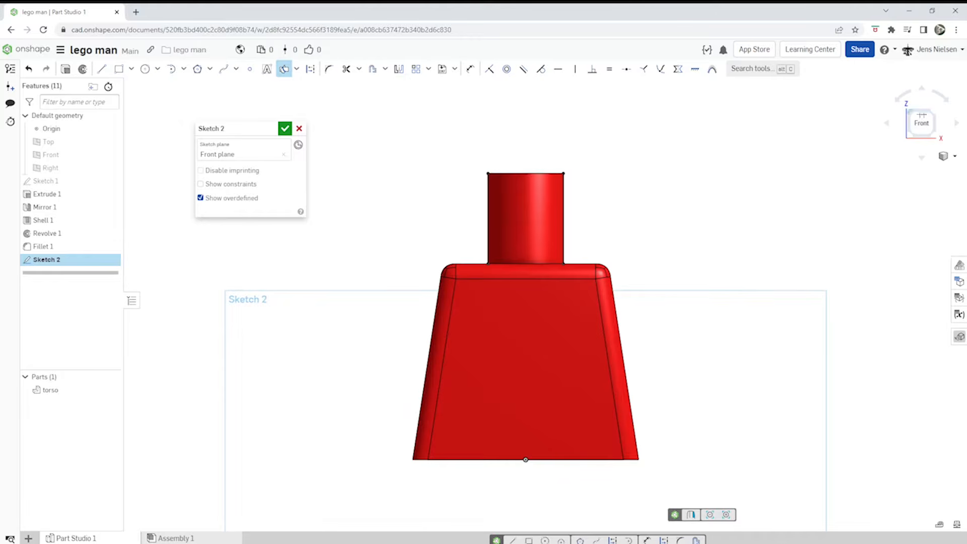
pyautogui.click(933, 111)
pyautogui.scroll(3, 700, 188)
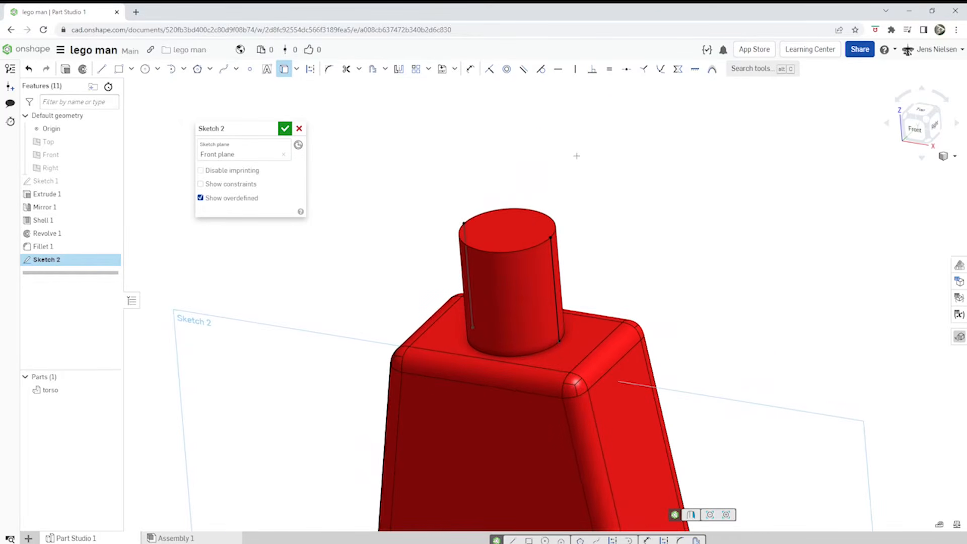
pyautogui.click(538, 211)
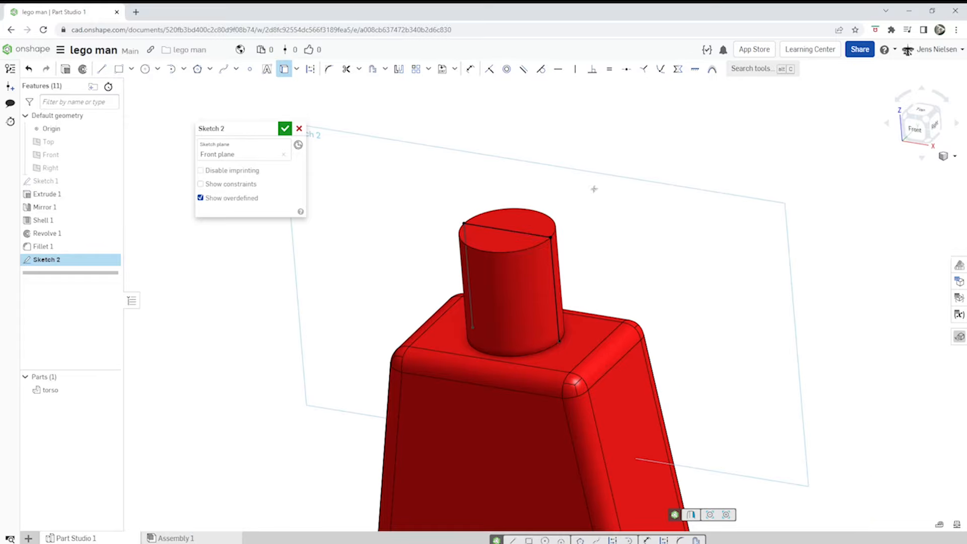
pyautogui.moveTo(627, 128)
pyautogui.mouseDown(button='right')
pyautogui.moveTo(638, 252)
pyautogui.moveTo(574, 352)
pyautogui.mouseUp(button='right')
pyautogui.click(580, 355)
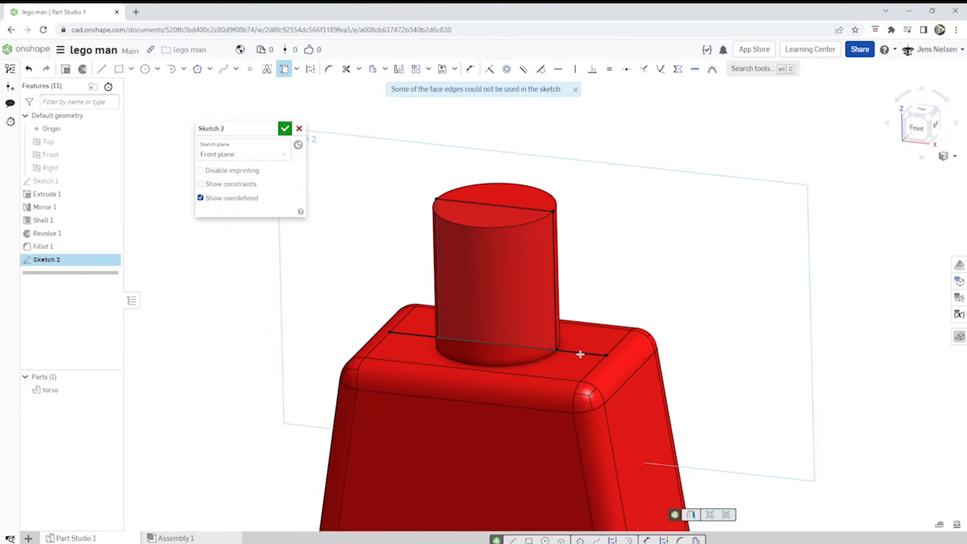
# Draw a vertical centre line about 6 mm long from the midpoint of the neck's top line to the torso's top line
pyautogui.scroll(1, 662, 268)
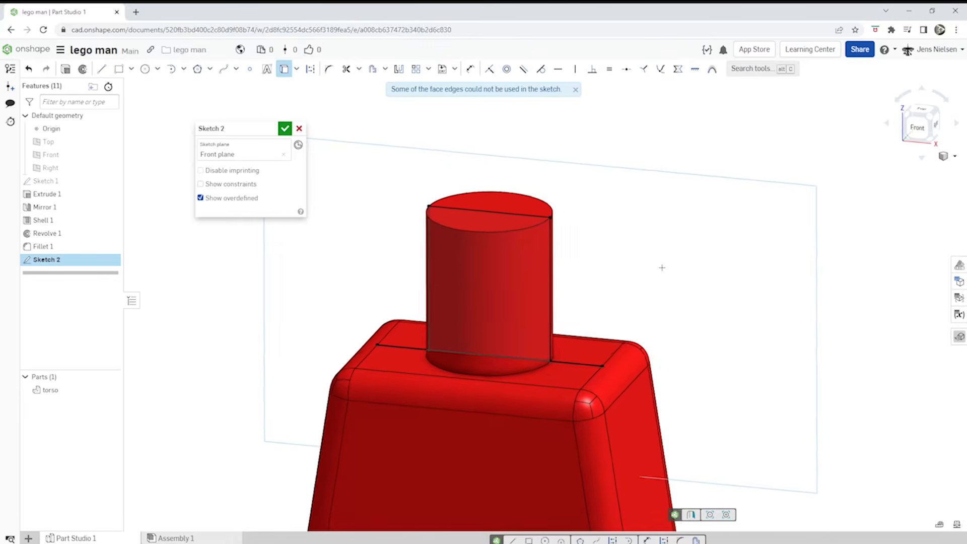
pyautogui.scroll(1, 662, 268)
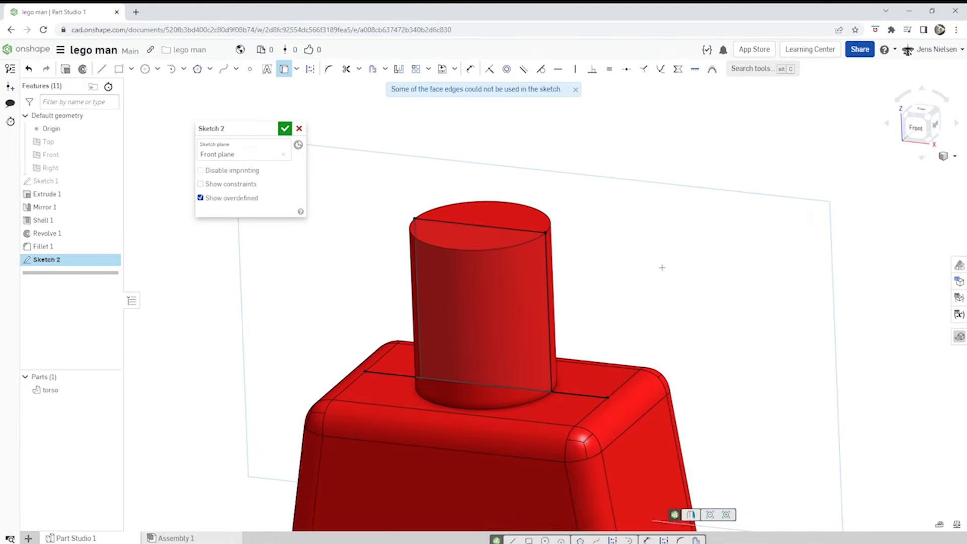
pyautogui.press('l')
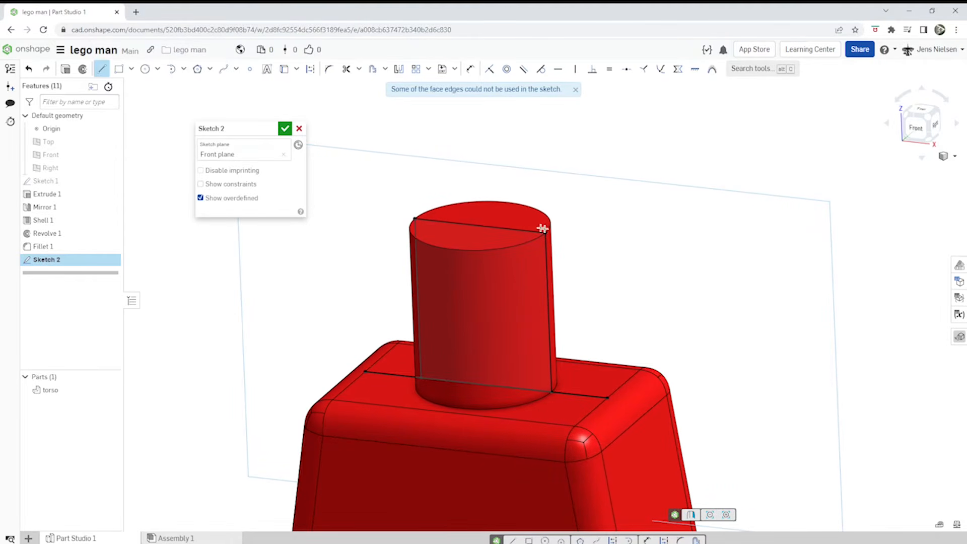
pyautogui.click(480, 226)
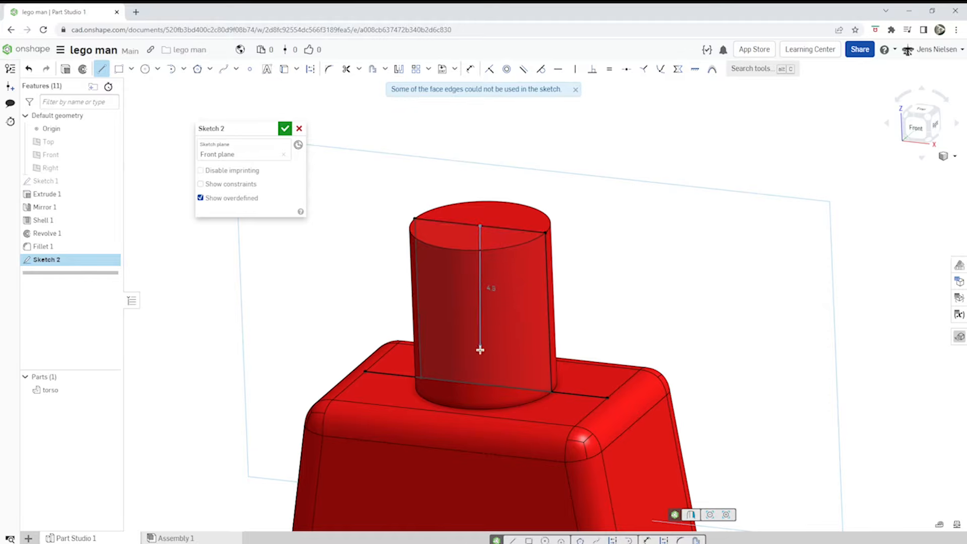
pyautogui.click(484, 384)
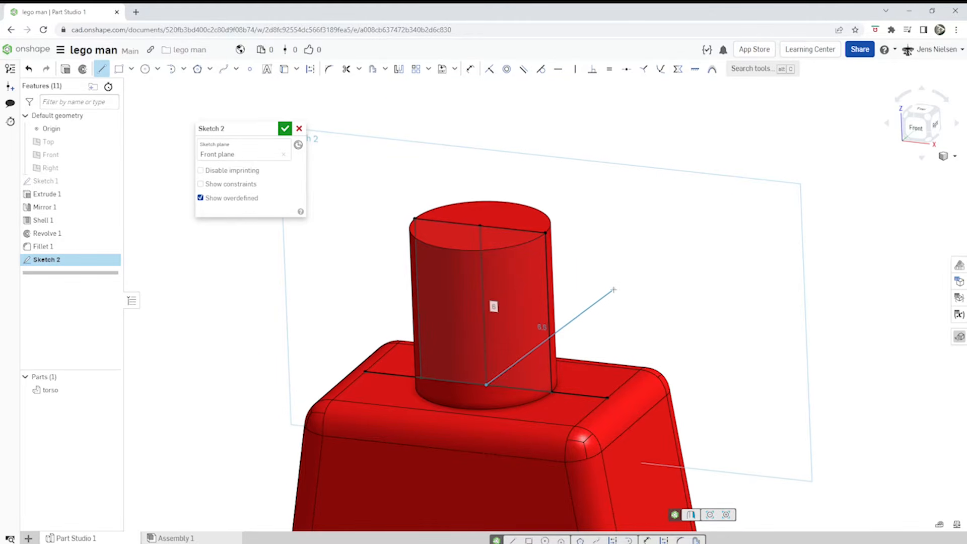
pyautogui.press('Escape')
# Draw a vertical line up from the neck's top midpoint, a horizontal line about 5 mm long, and a vertical line down about 3.7 mm
pyautogui.press('l')
pyautogui.click(480, 225)
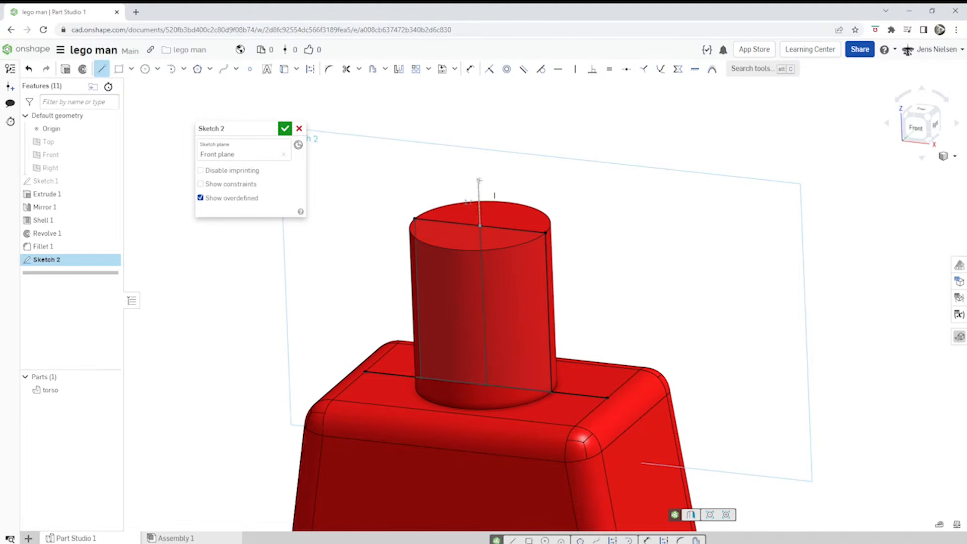
pyautogui.click(478, 180)
pyautogui.click(609, 192)
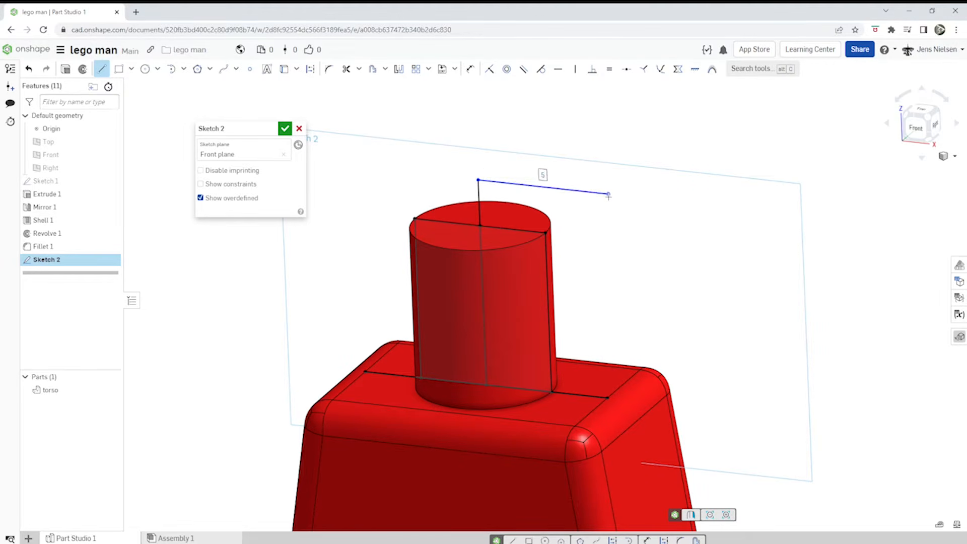
pyautogui.click(611, 292)
# Continue the outer line with a tangent arc curving inward and a vertical line about 2.2 mm long down to the torso's top line
pyautogui.rightClick(611, 292)
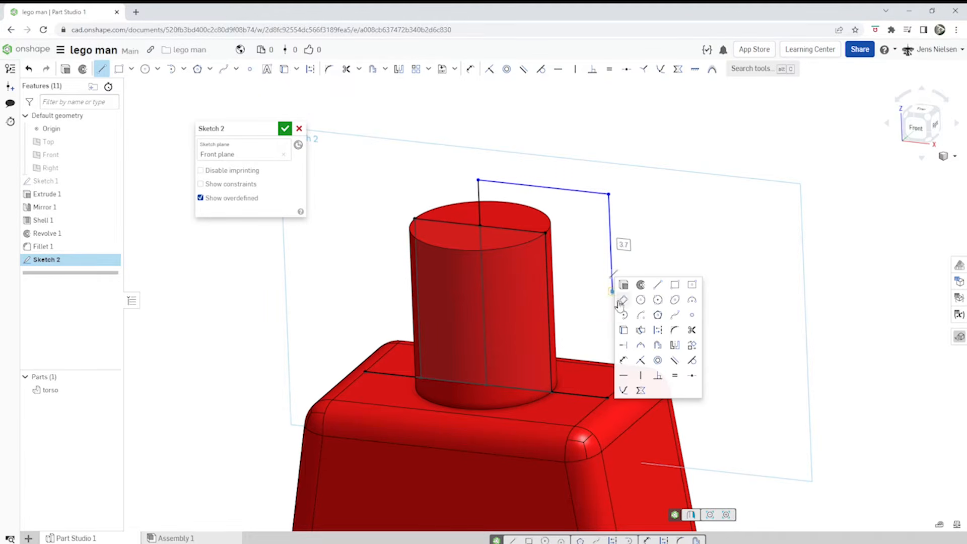
pyautogui.click(622, 307)
pyautogui.click(612, 291)
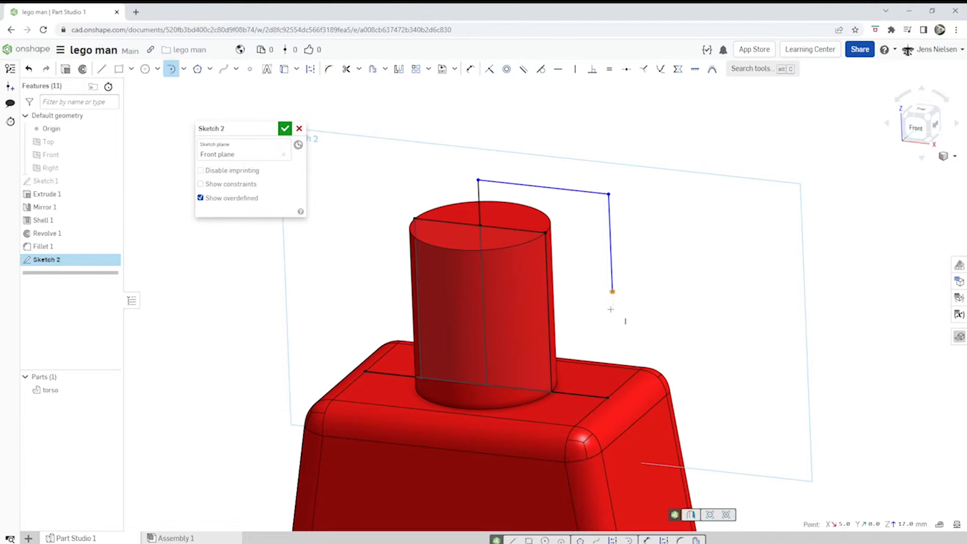
pyautogui.click(578, 338)
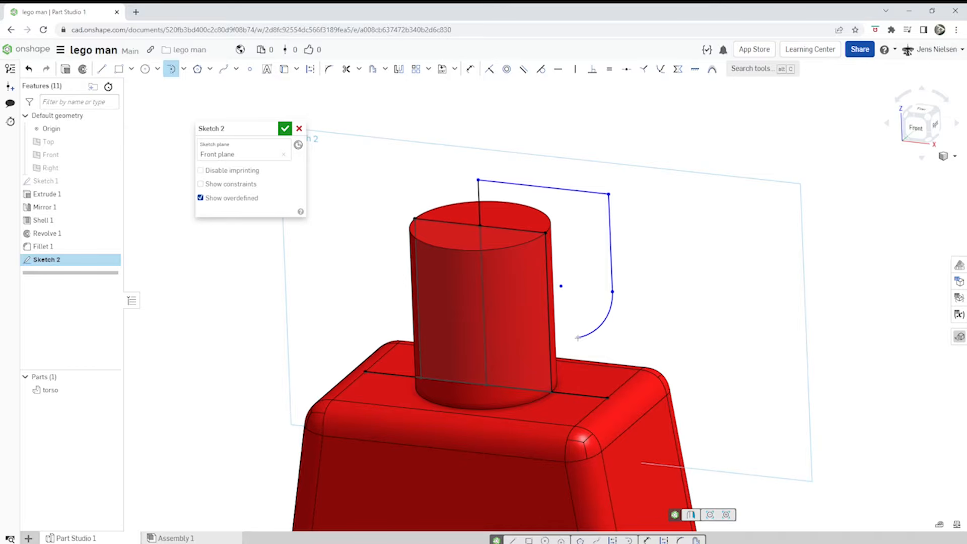
pyautogui.press('l')
pyautogui.click(578, 338)
pyautogui.click(579, 394)
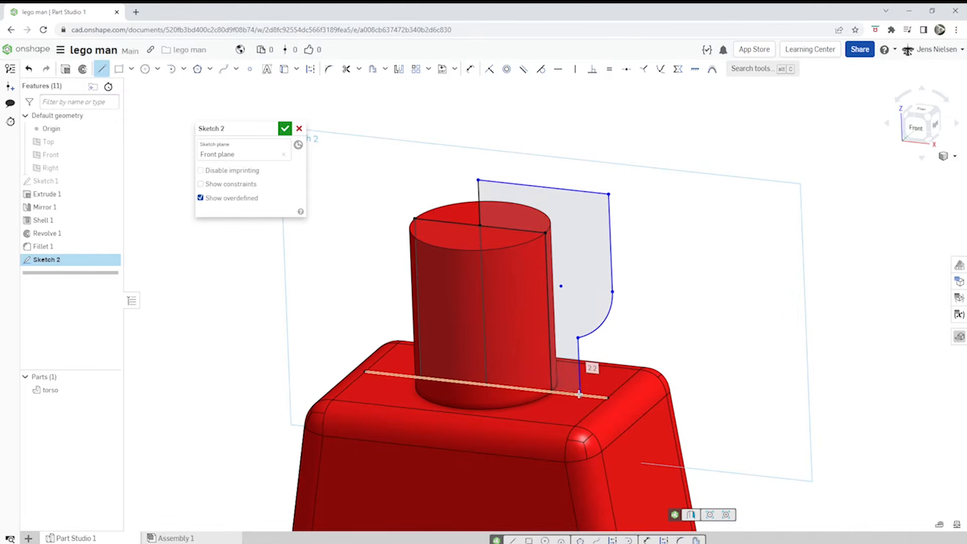
pyautogui.press('Escape')
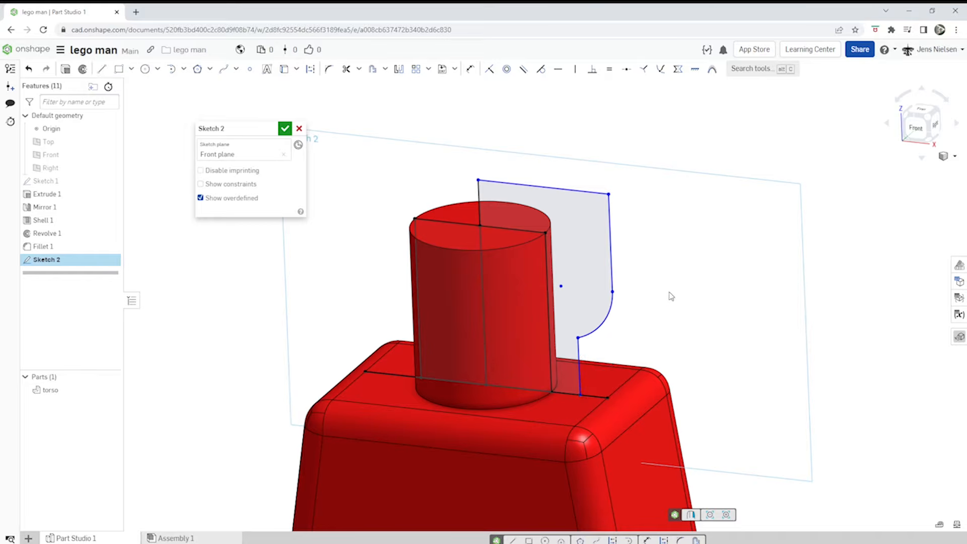
# Dimension the lower vertical line 3 mm from the neck's centre line
pyautogui.press('n')
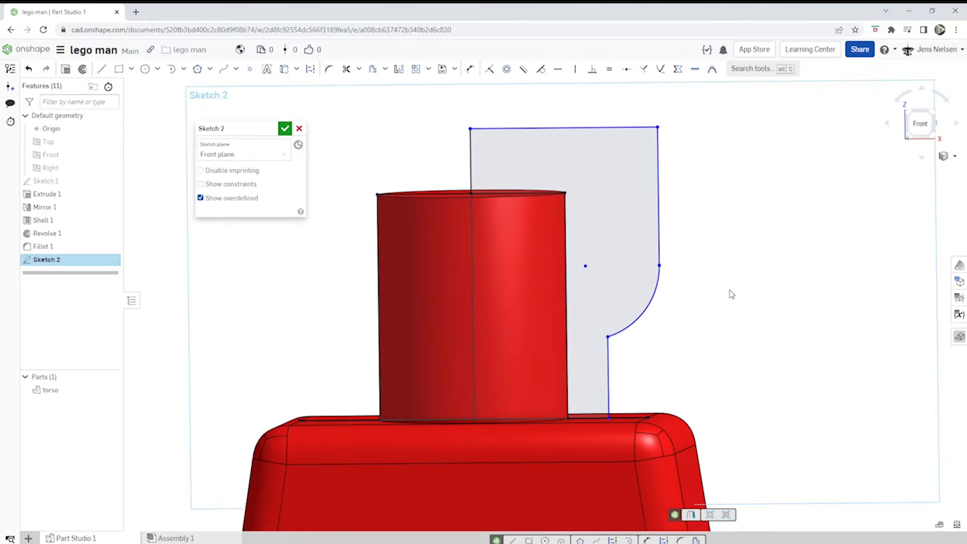
pyautogui.press('u')
pyautogui.click(474, 396)
pyautogui.click(609, 389)
pyautogui.click(503, 389)
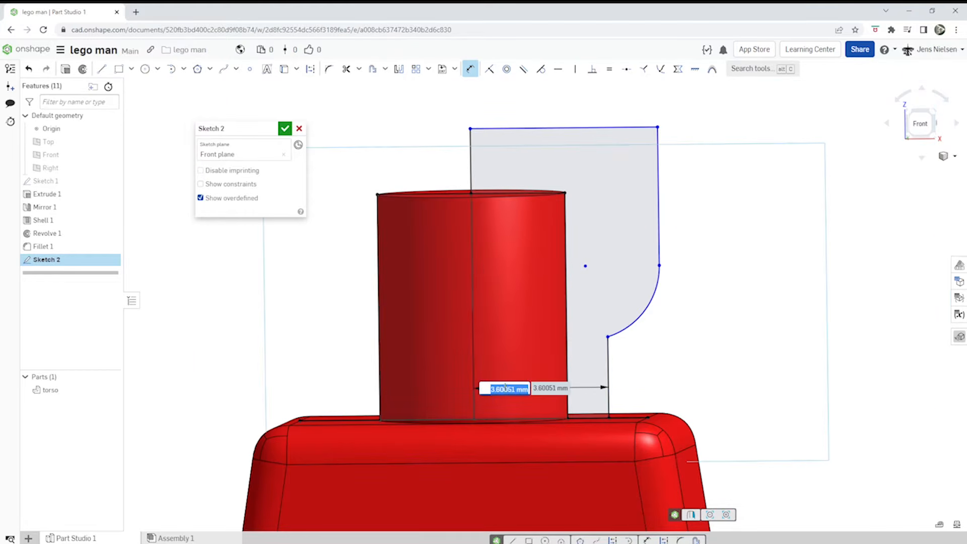
pyautogui.write('3')
pyautogui.press('Return')
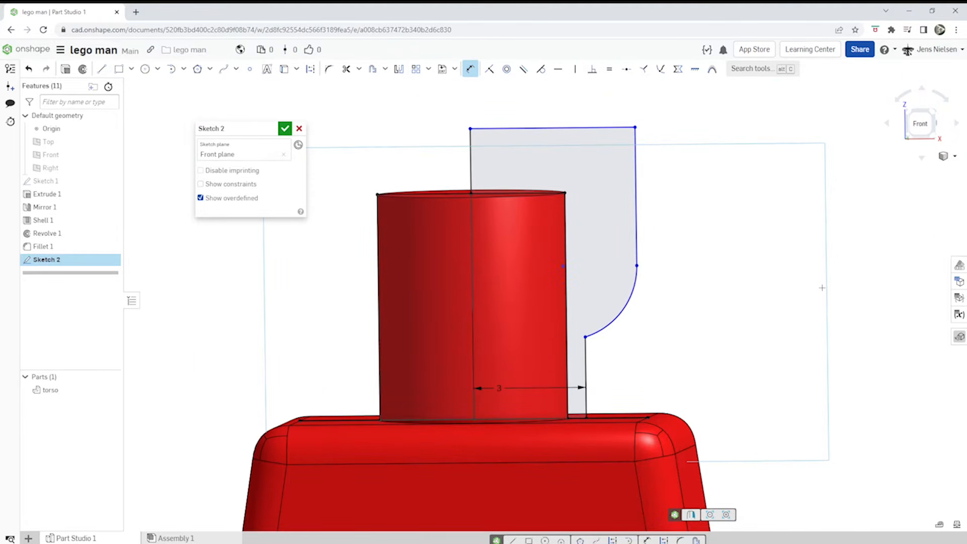
# Dimension the outer vertical line 5 mm from the centre line
pyautogui.click(636, 189)
pyautogui.click(471, 180)
pyautogui.click(502, 174)
pyautogui.write('5')
pyautogui.press('Return')
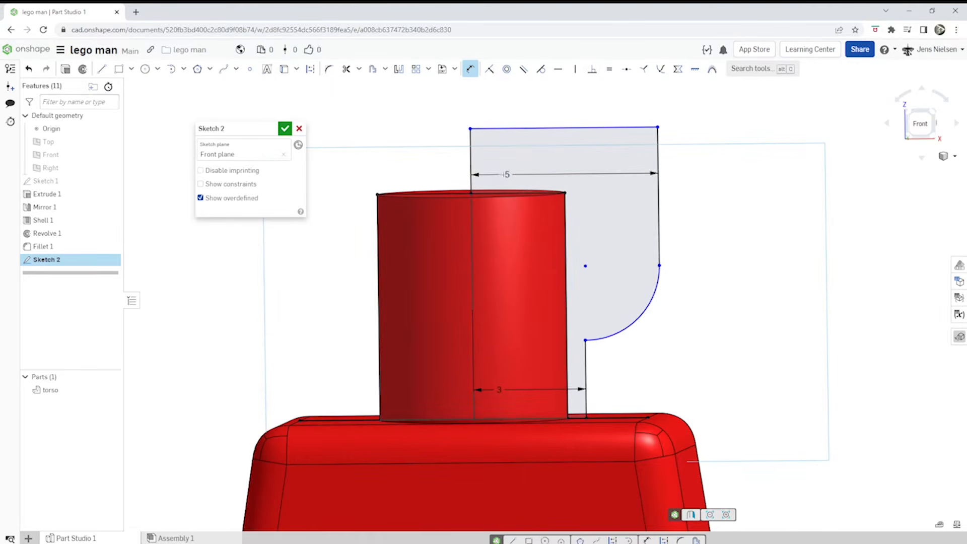
# Set the radius of the lower arc to 2 mm
pyautogui.click(643, 316)
pyautogui.click(641, 318)
pyautogui.write('2')
pyautogui.press('Return')
# Convert the horizontal line above the neck to construction geometry
pyautogui.scroll(-4, 643, 320)
pyautogui.press('Escape')
pyautogui.click(631, 197)
pyautogui.press('q')
pyautogui.click(731, 208)
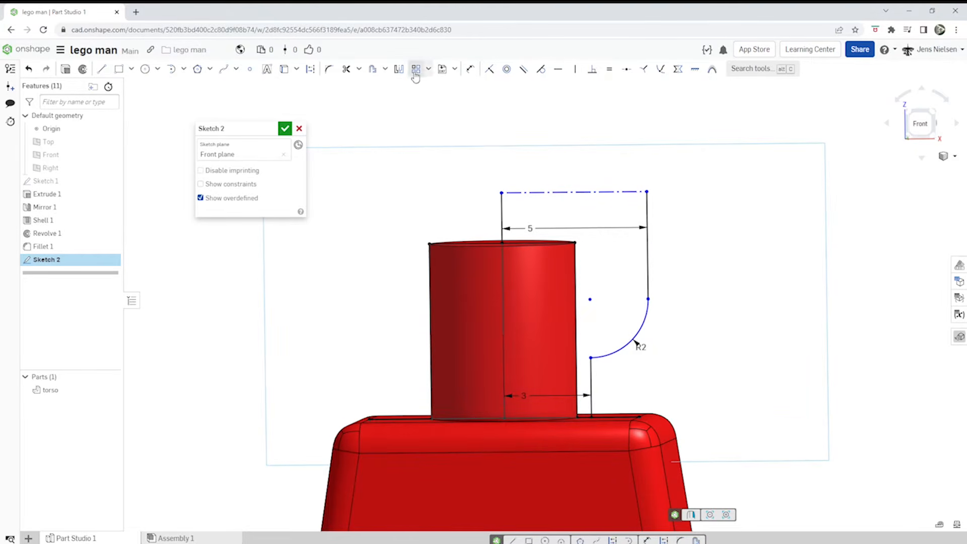
# Mirror the outer vertical line, the arc, the lower vertical line and the short centre line across the horizontal construction line
pyautogui.click(399, 75)
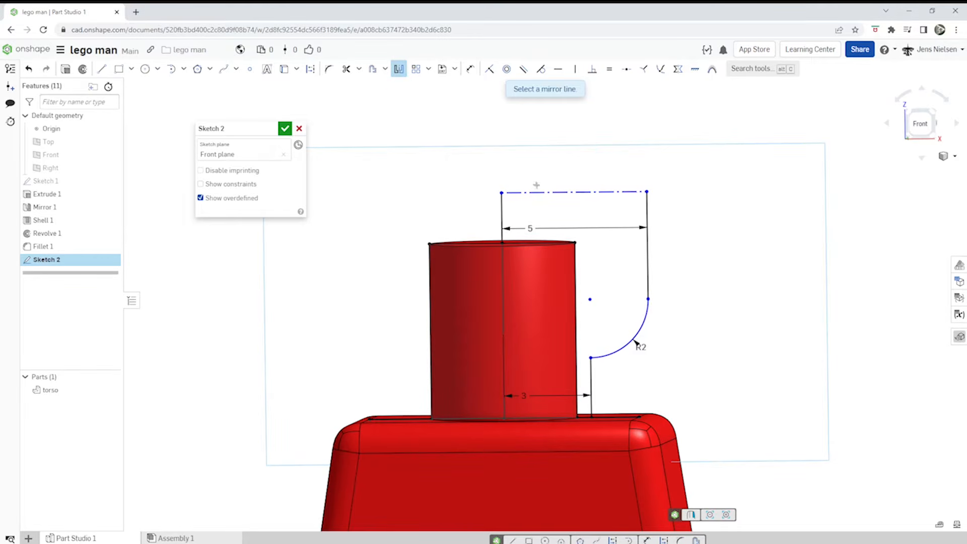
pyautogui.click(543, 192)
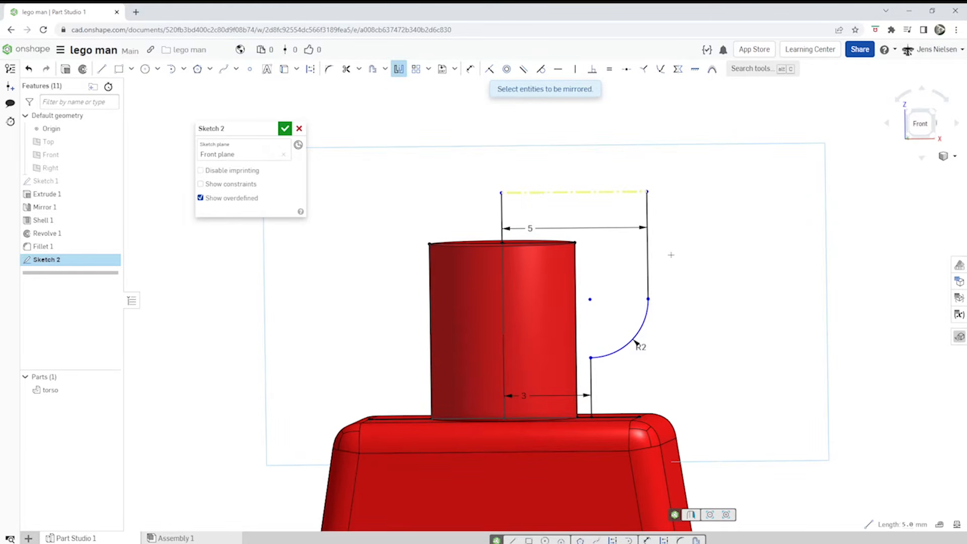
pyautogui.click(648, 275)
pyautogui.click(639, 329)
pyautogui.click(593, 374)
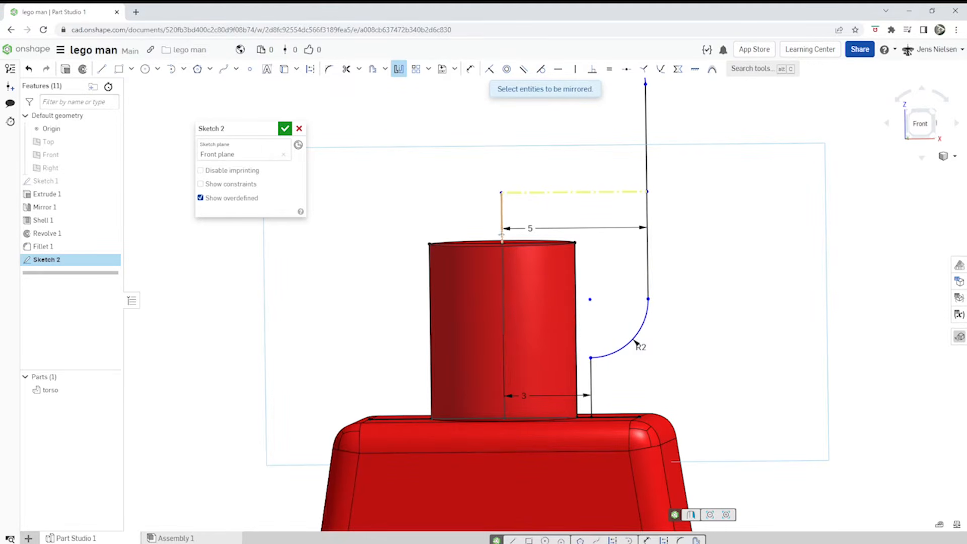
pyautogui.click(502, 218)
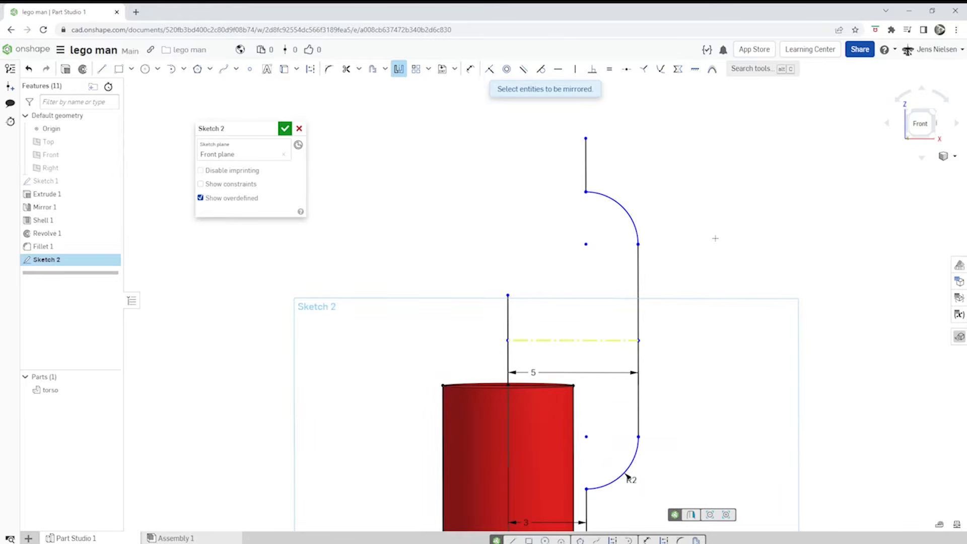
# Close the profile with a horizontal top line 3 mm long and a vertical line down to the centre line's upper end
pyautogui.press('l')
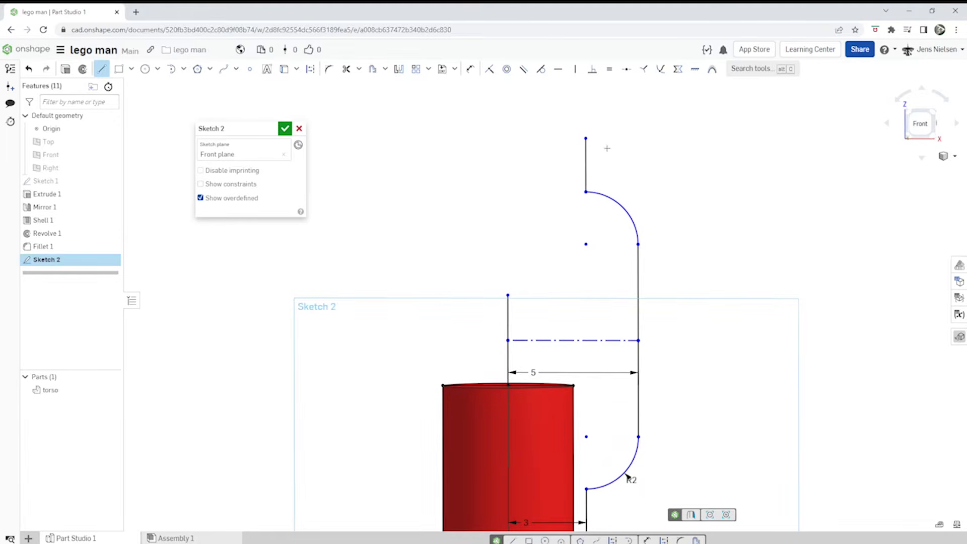
pyautogui.click(586, 138)
pyautogui.click(507, 139)
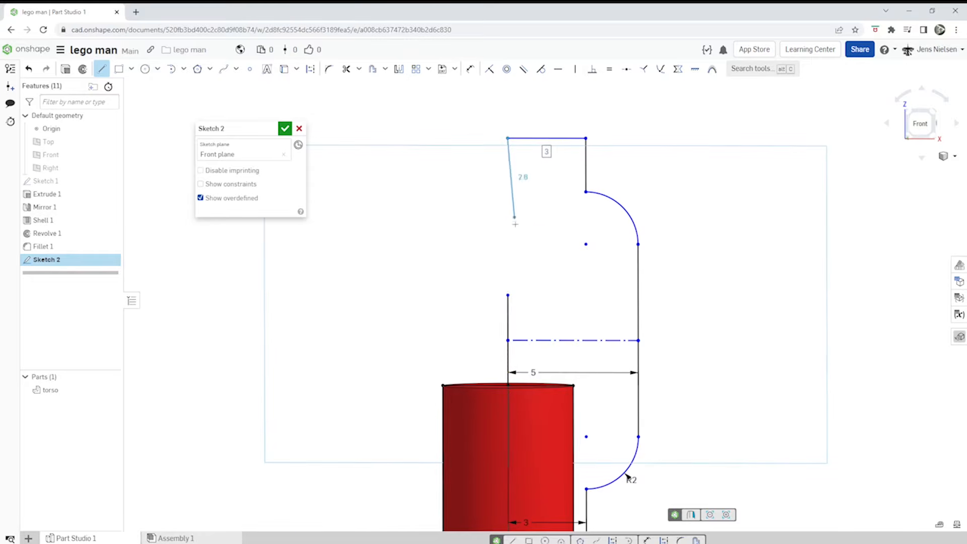
pyautogui.click(508, 294)
pyautogui.press('Escape')
# Dimension the profile's overall height from the torso's top to its upper edge as 12 mm
pyautogui.press('u')
pyautogui.scroll(-1, 707, 339)
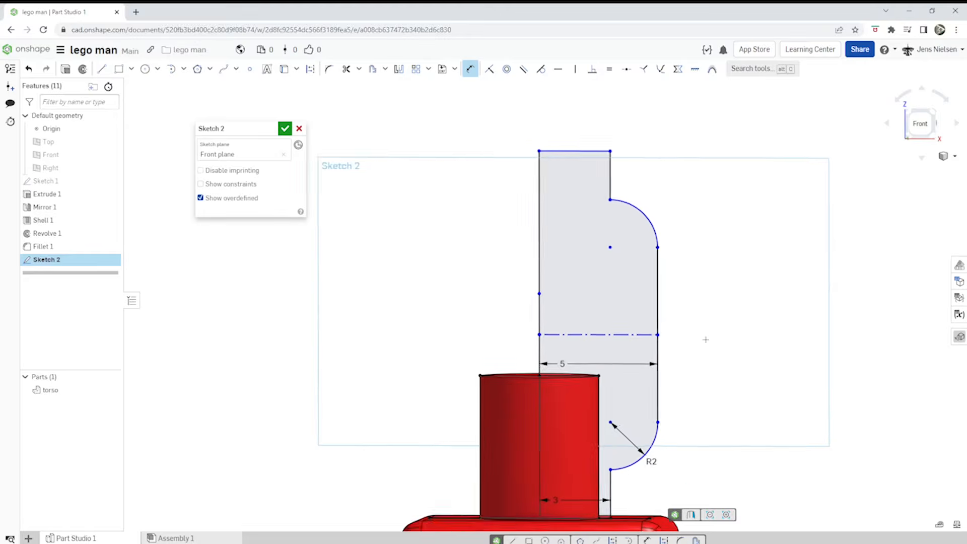
pyautogui.moveTo(706, 339); pyautogui.dragTo(752, 308, button='middle')
pyautogui.click(649, 482)
pyautogui.click(582, 134)
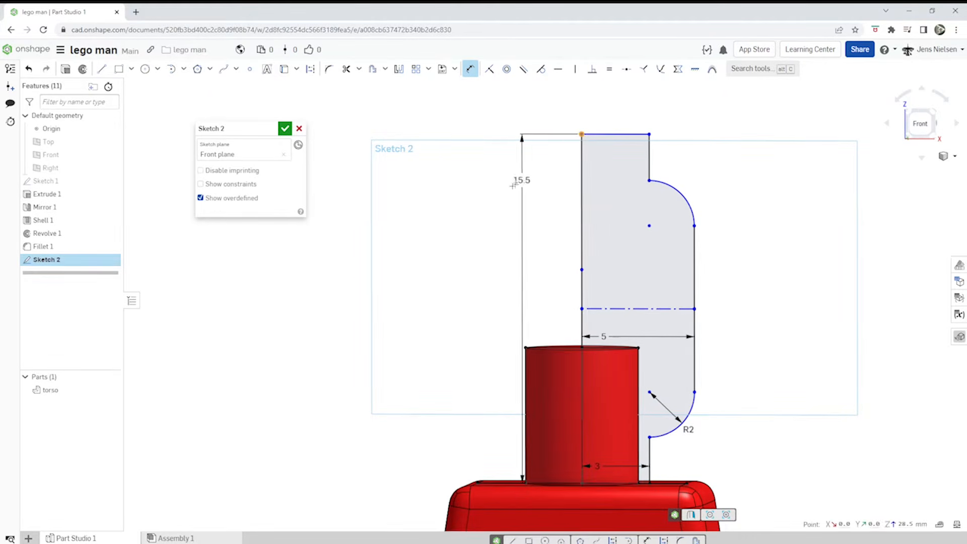
pyautogui.click(454, 214)
pyautogui.write('1')
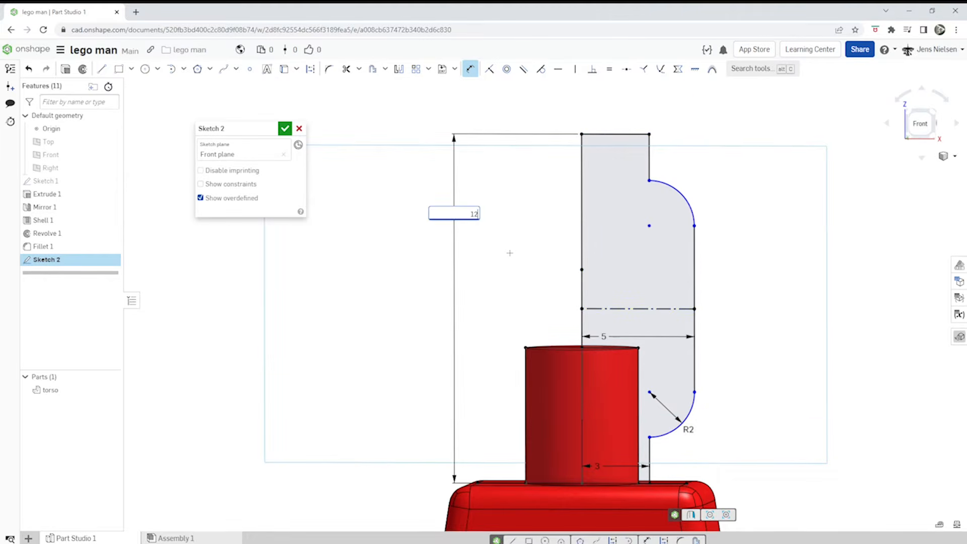
pyautogui.write('2')
pyautogui.press('Return')
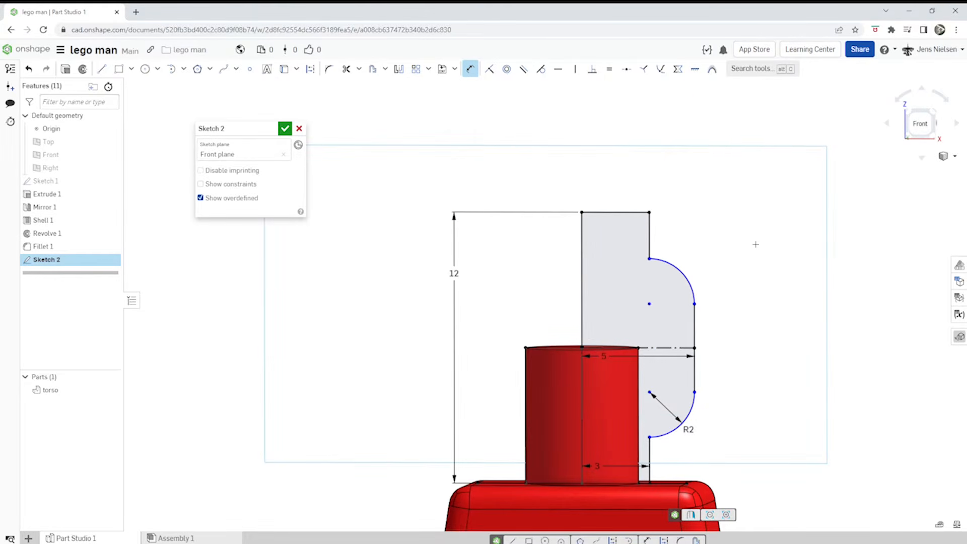
# Set the length of the short vertical line between the lower arc and the torso's top to 1 mm
pyautogui.scroll(1, 757, 244)
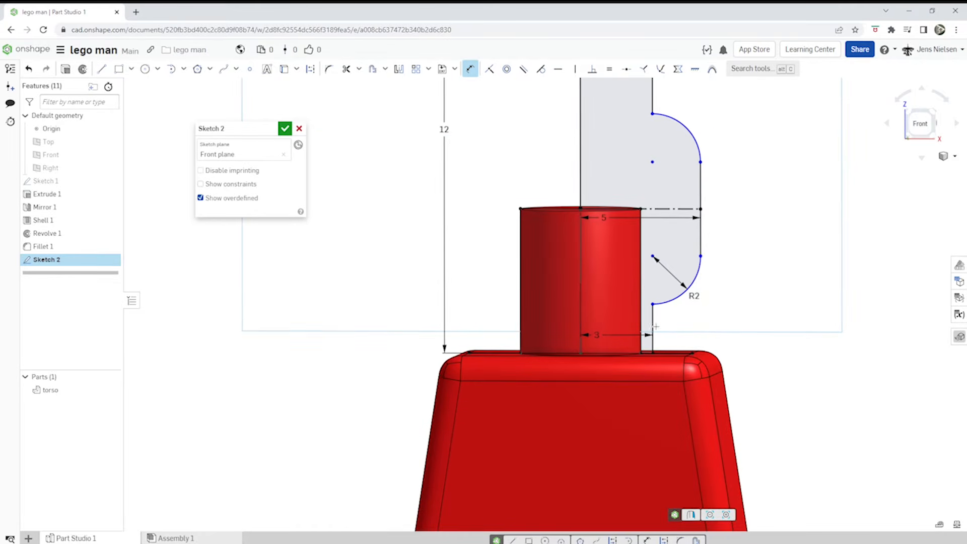
pyautogui.click(652, 328)
pyautogui.click(665, 325)
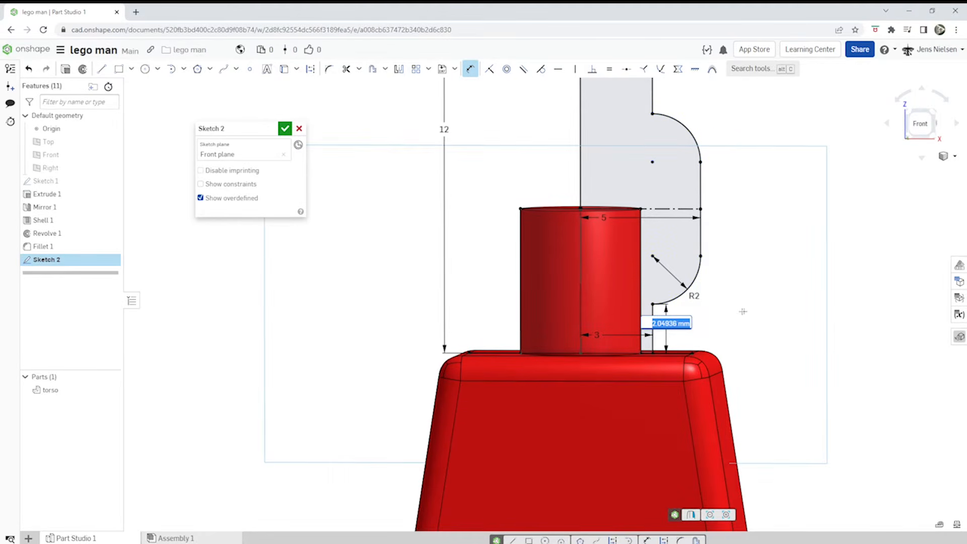
pyautogui.write('1')
pyautogui.press('Return')
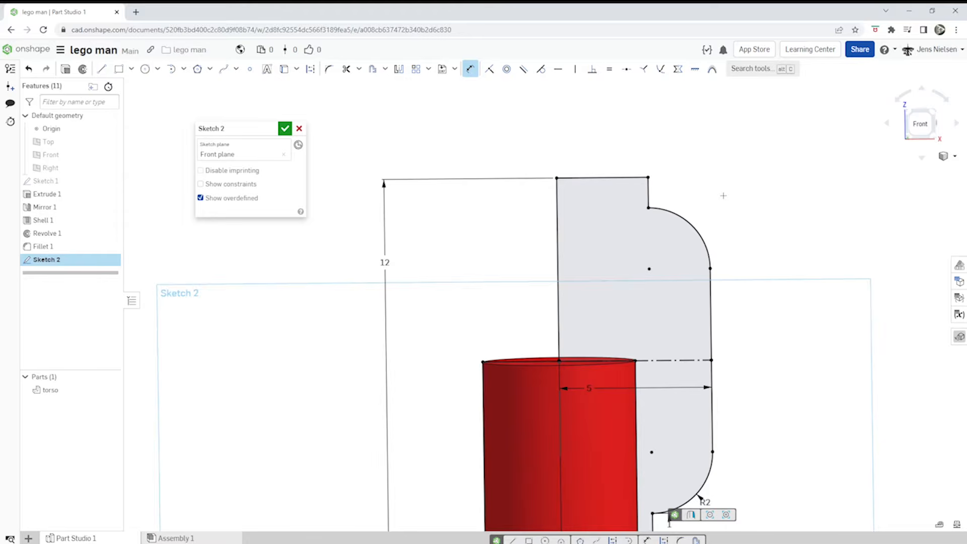
# Draw a vertical line about 1 mm down from the profile's top edge and a line about 2.6 mm long to the vertical centre line
pyautogui.press('l')
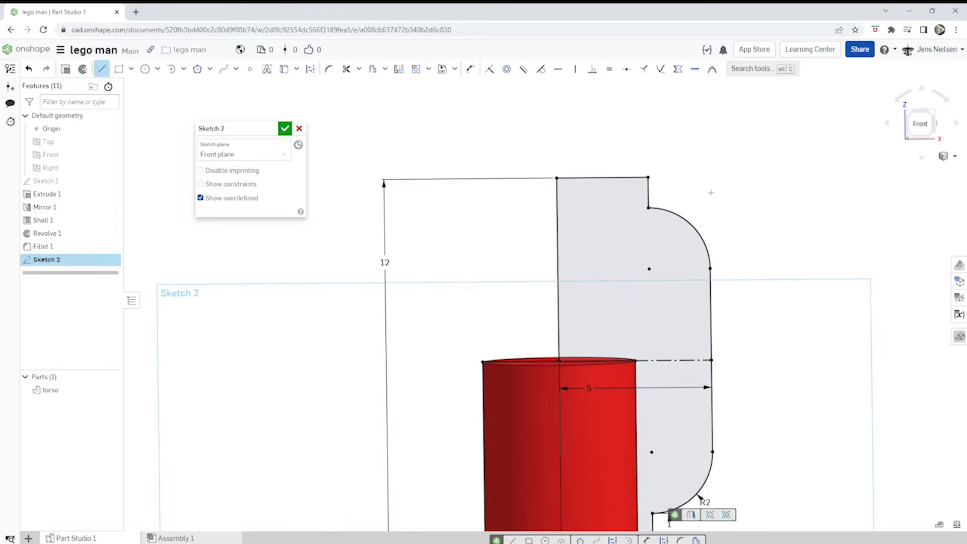
pyautogui.click(635, 179)
pyautogui.click(635, 209)
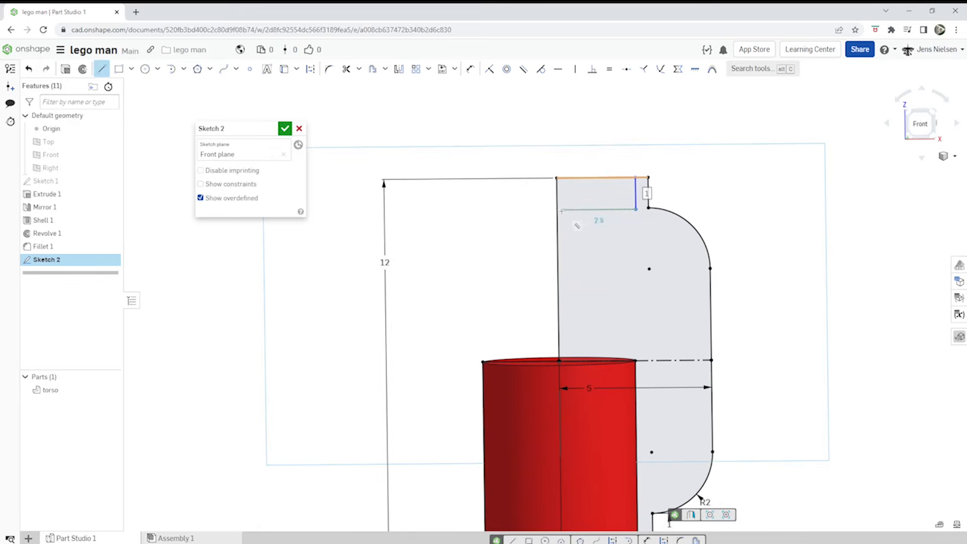
pyautogui.click(558, 210)
pyautogui.press('Escape')
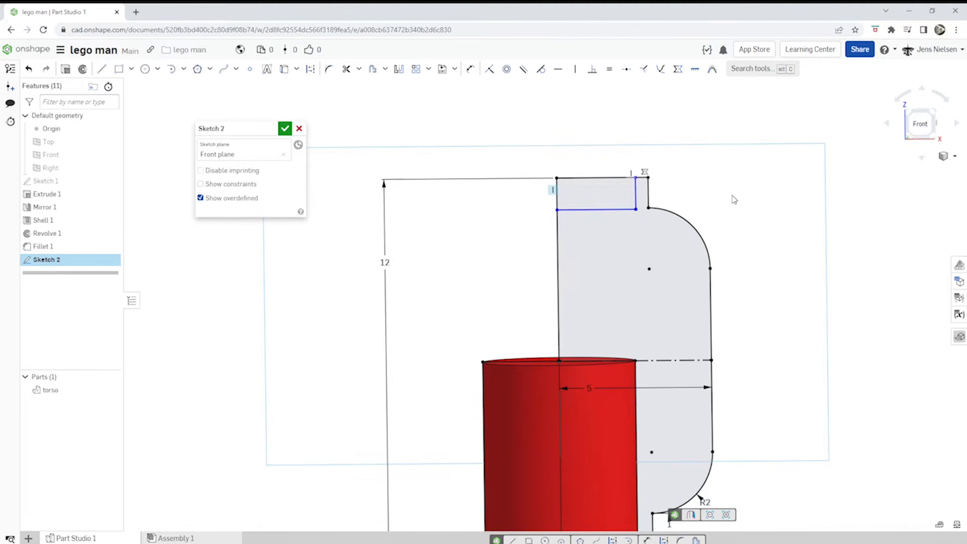
# Align the new lines' shared corner horizontally with the upper arc's start and vertically with the neck's upper outer corner
pyautogui.press('h')
pyautogui.click(627, 209)
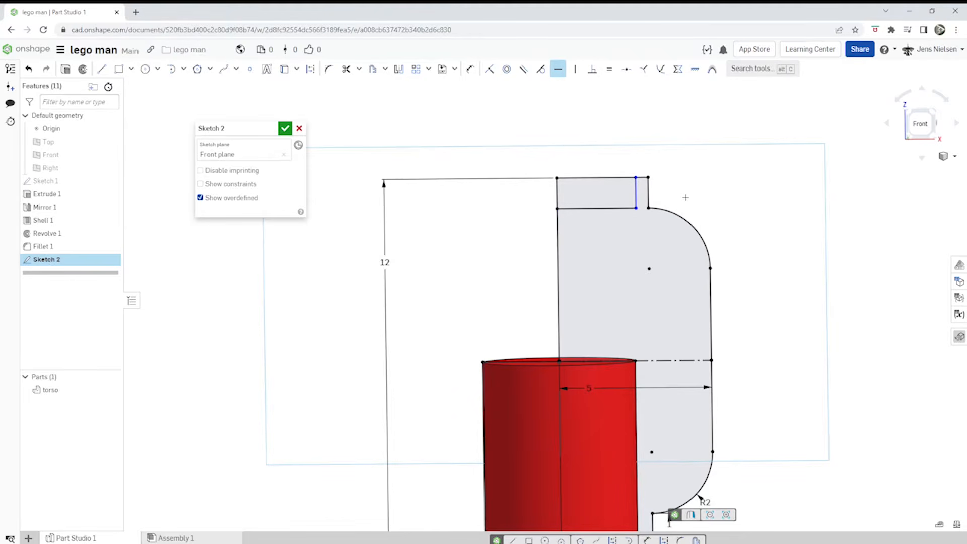
pyautogui.scroll(-2, 686, 197)
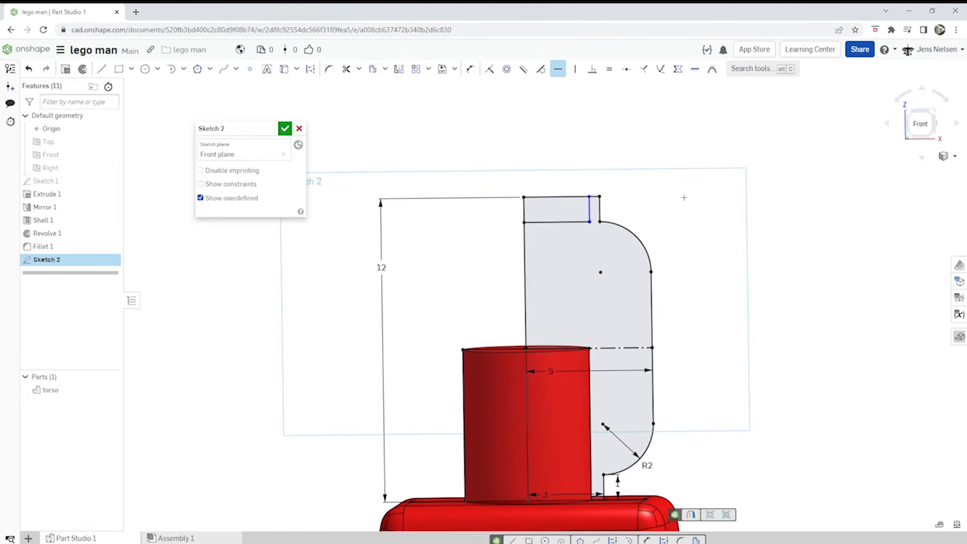
pyautogui.press('v')
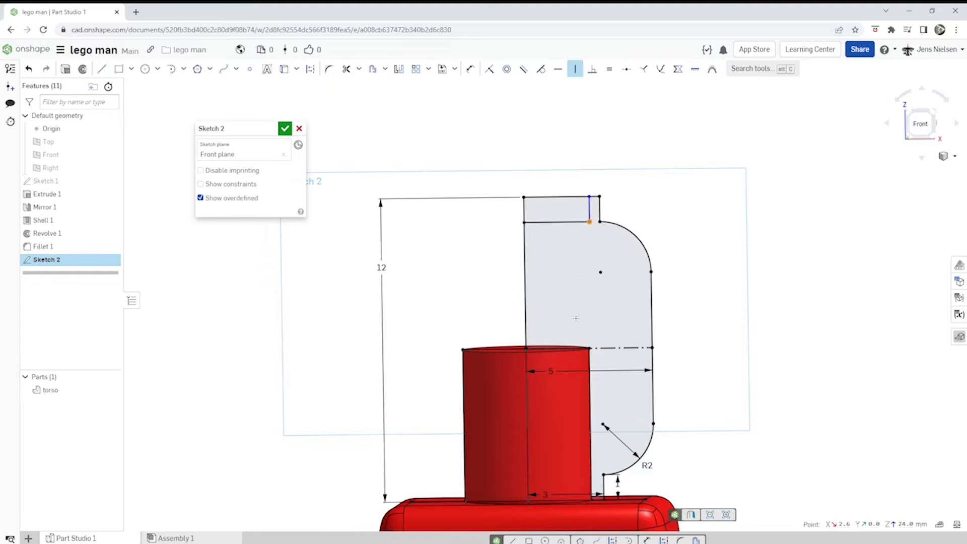
pyautogui.click(588, 347)
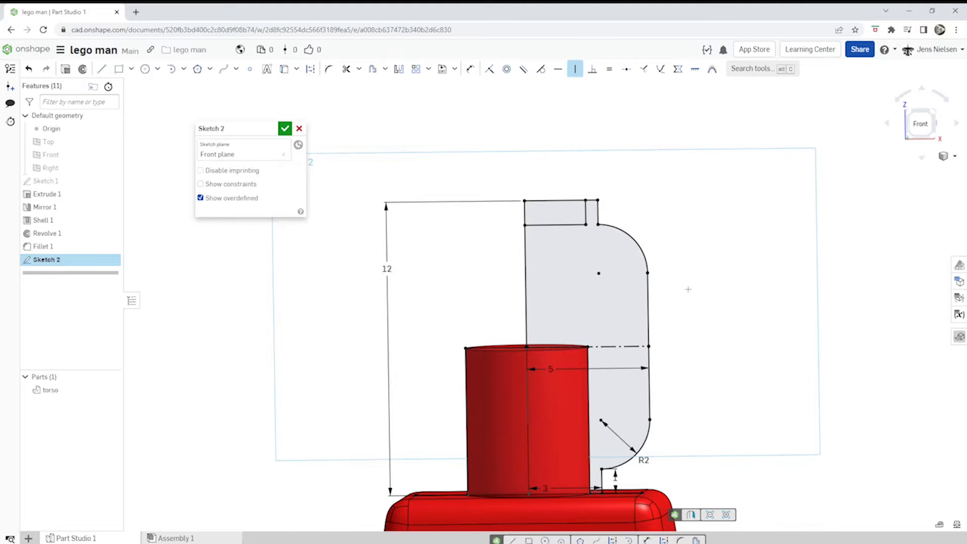
# Draw an eye circle inside the head profile above the neck and set its diameter to 1 mm
pyautogui.press('s')
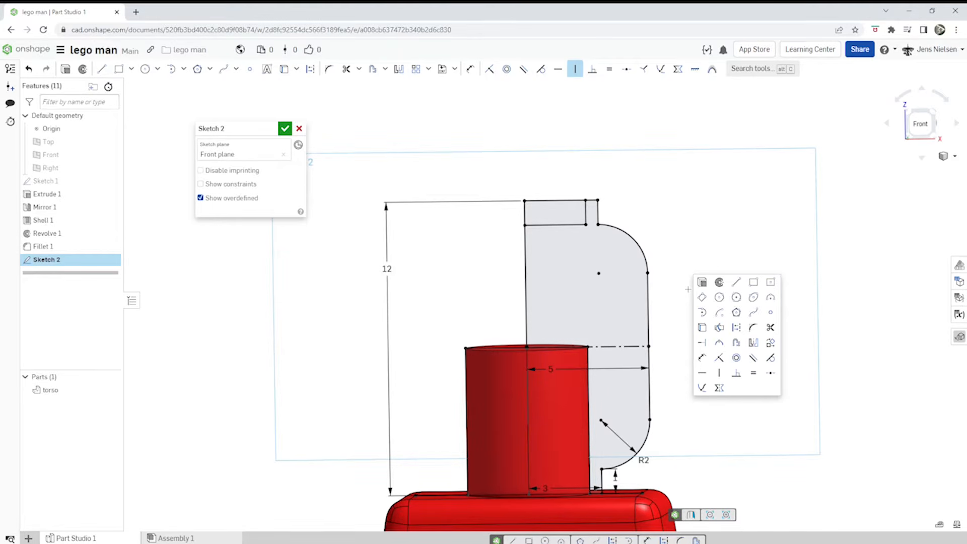
pyautogui.click(719, 298)
pyautogui.click(566, 281)
pyautogui.click(577, 293)
pyautogui.scroll(6, 577, 293)
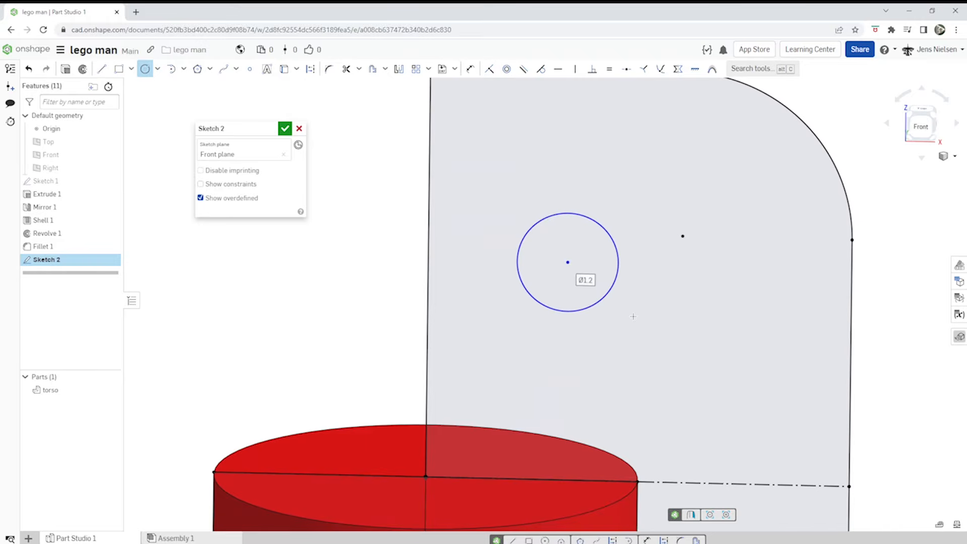
pyautogui.press('d')
pyautogui.click(618, 263)
pyautogui.click(635, 266)
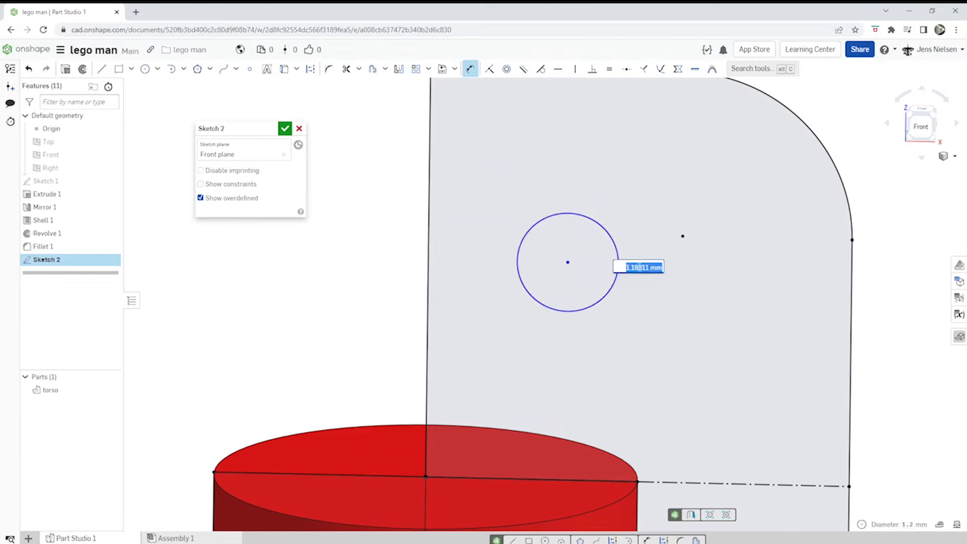
pyautogui.write('1')
pyautogui.press('Return')
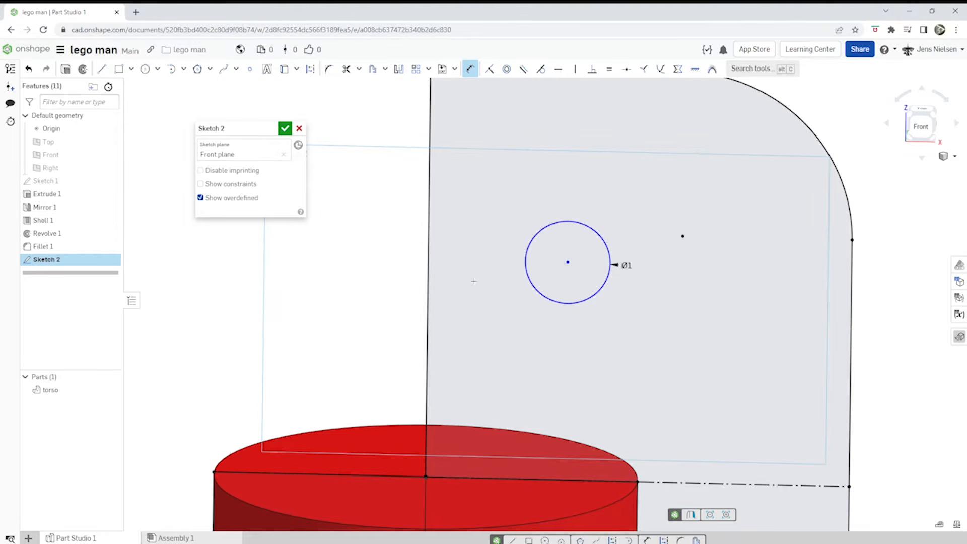
# Set the distance from the vertical centre line to the eye circle's centre to 2 mm
pyautogui.click(425, 274)
pyautogui.click(567, 262)
pyautogui.click(456, 263)
pyautogui.write('2')
pyautogui.press('Return')
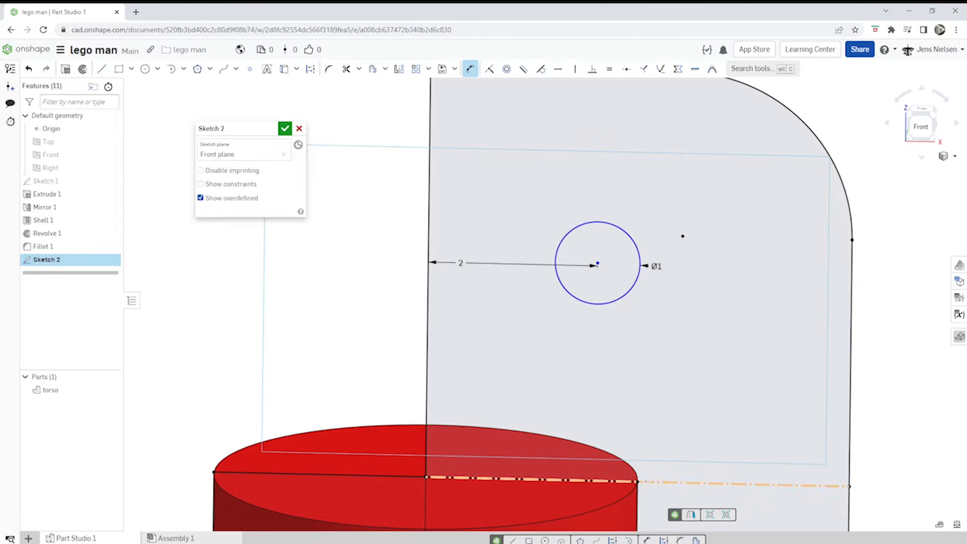
# Set the height of the eye circle's centre above the horizontal construction line to 1 mm
pyautogui.scroll(-5, 658, 412)
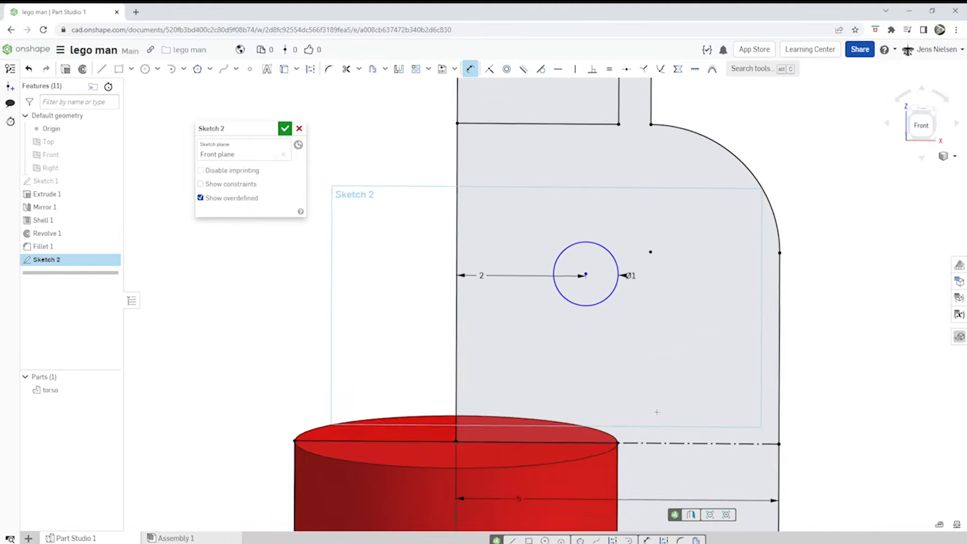
pyautogui.scroll(-3, 745, 394)
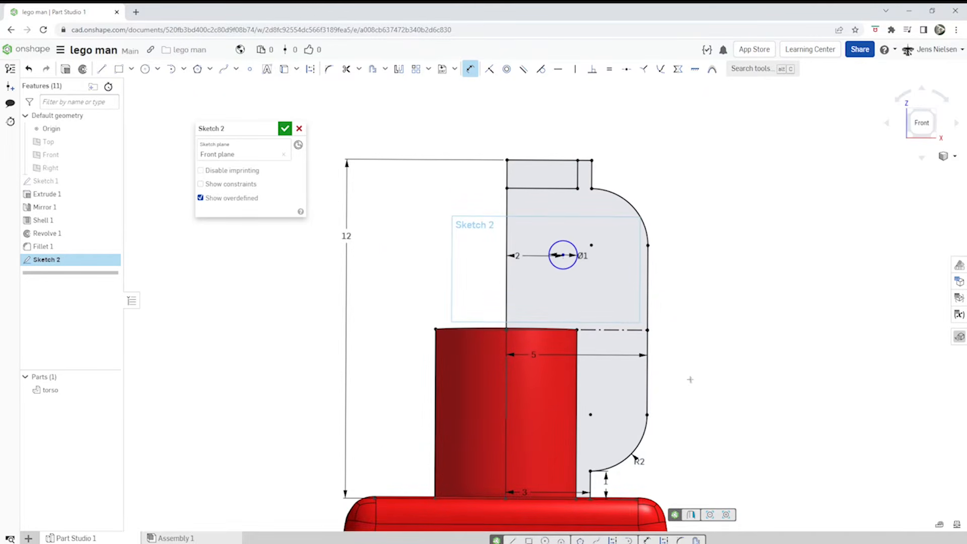
pyautogui.click(649, 331)
pyautogui.click(670, 314)
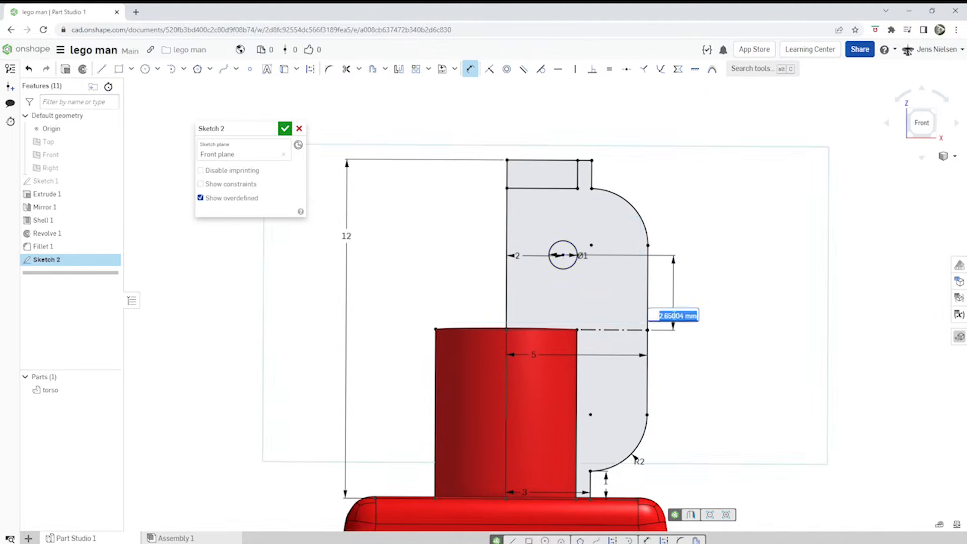
pyautogui.write('1')
pyautogui.press('Return')
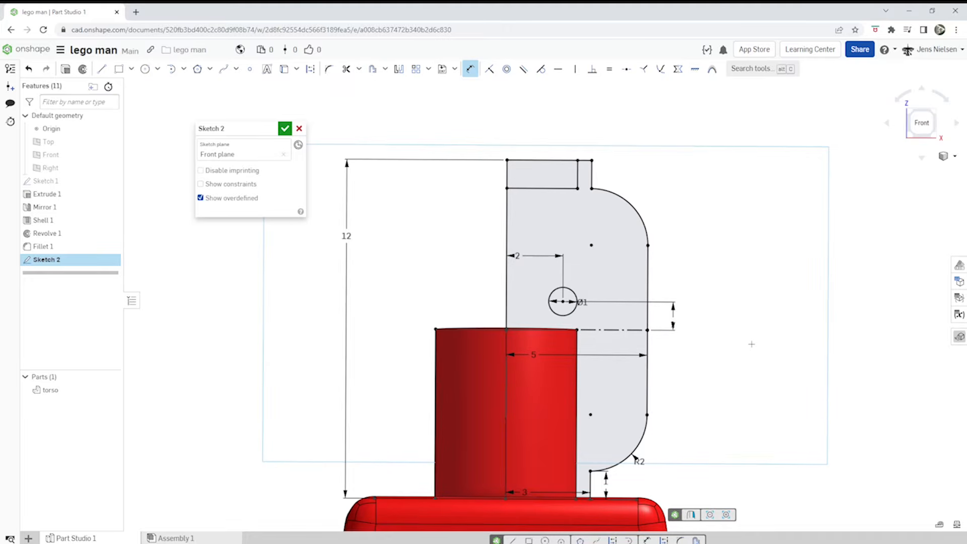
# Mirror the eye circle across the profile's vertical centre line
pyautogui.scroll(2, 750, 311)
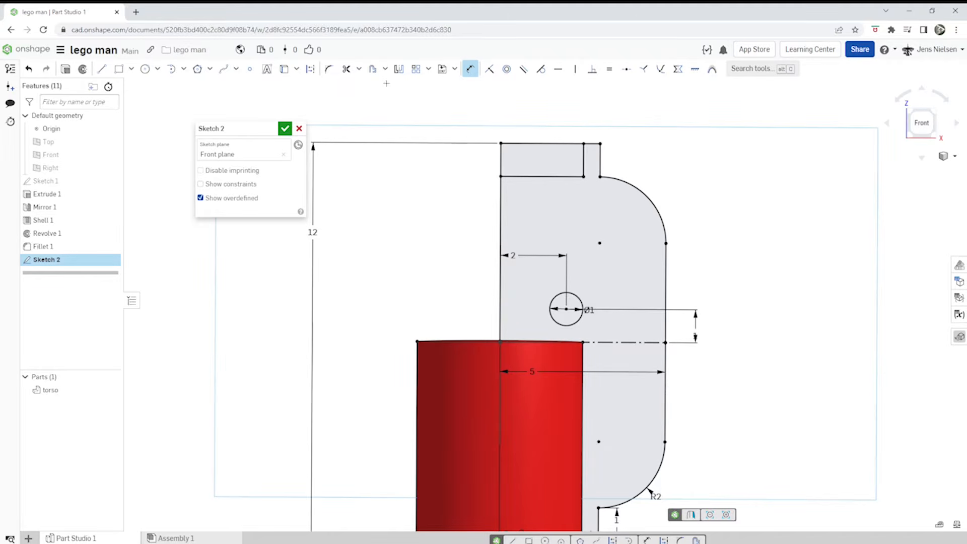
pyautogui.click(399, 69)
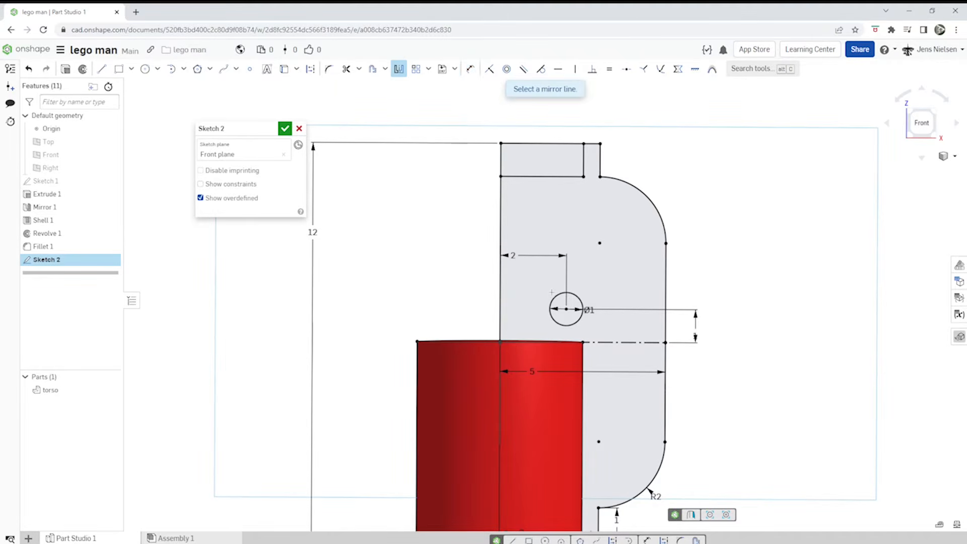
pyautogui.click(501, 291)
pyautogui.click(553, 296)
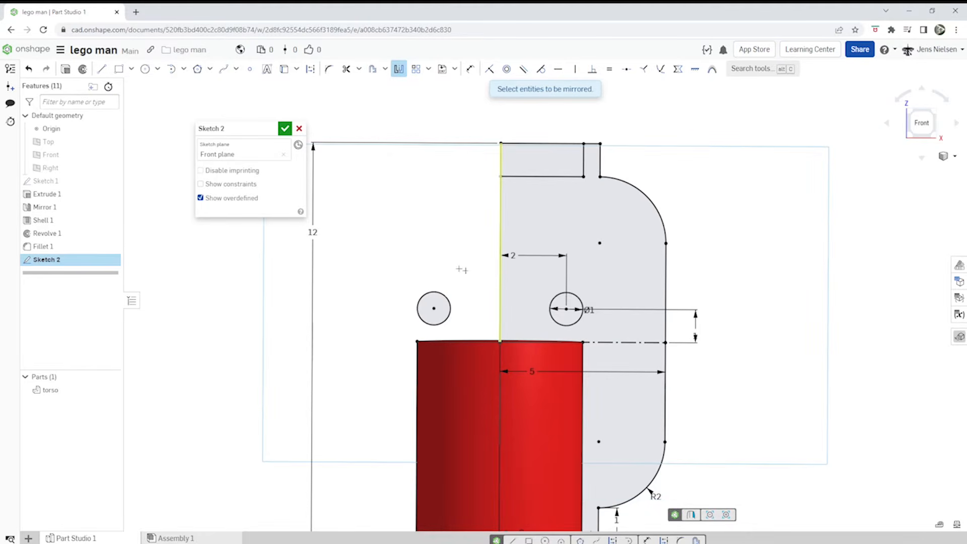
pyautogui.scroll(-3, 395, 212)
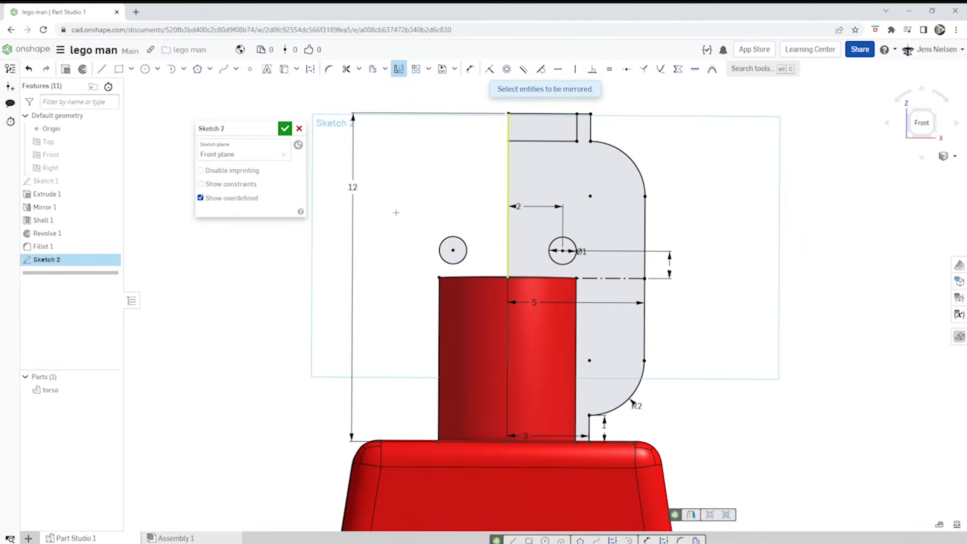
pyautogui.press('Escape')
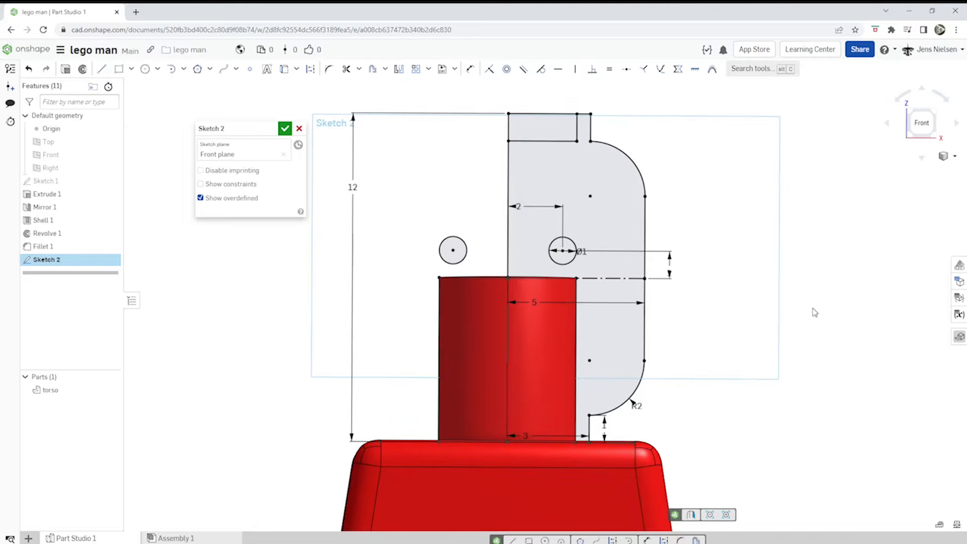
# Draw a mouth arc of about 5.7 mm radius across the neck, with its centre point on the vertical centre line between the eyes
pyautogui.rightClick(815, 312)
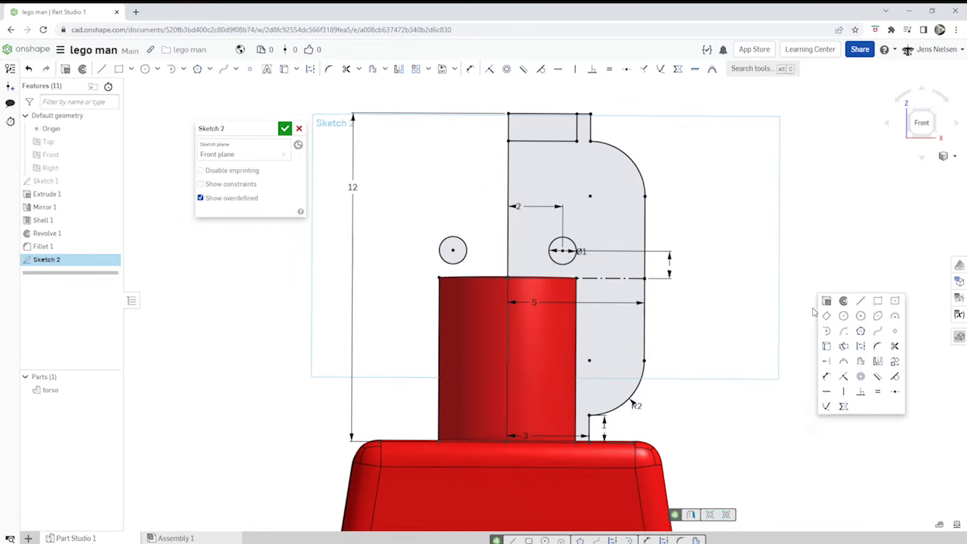
pyautogui.click(844, 333)
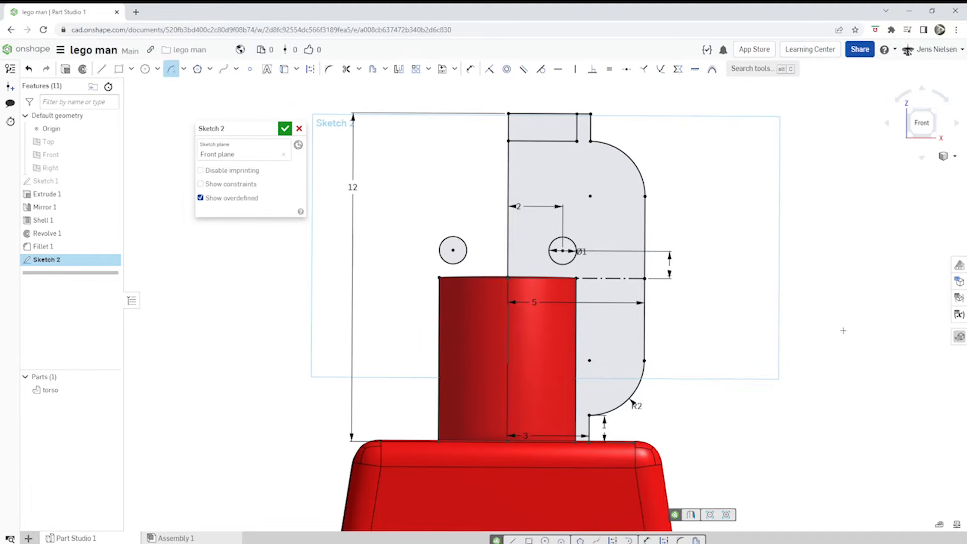
pyautogui.click(508, 223)
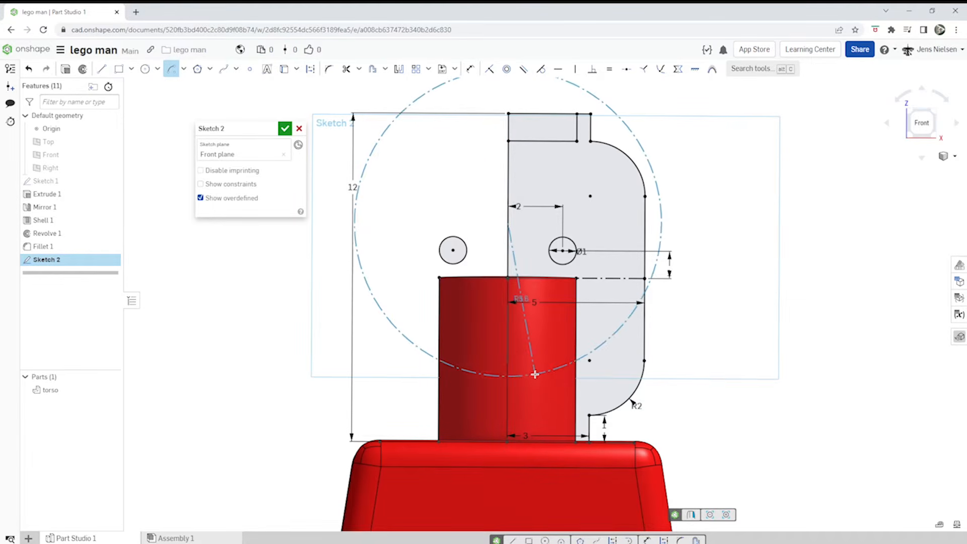
pyautogui.click(541, 374)
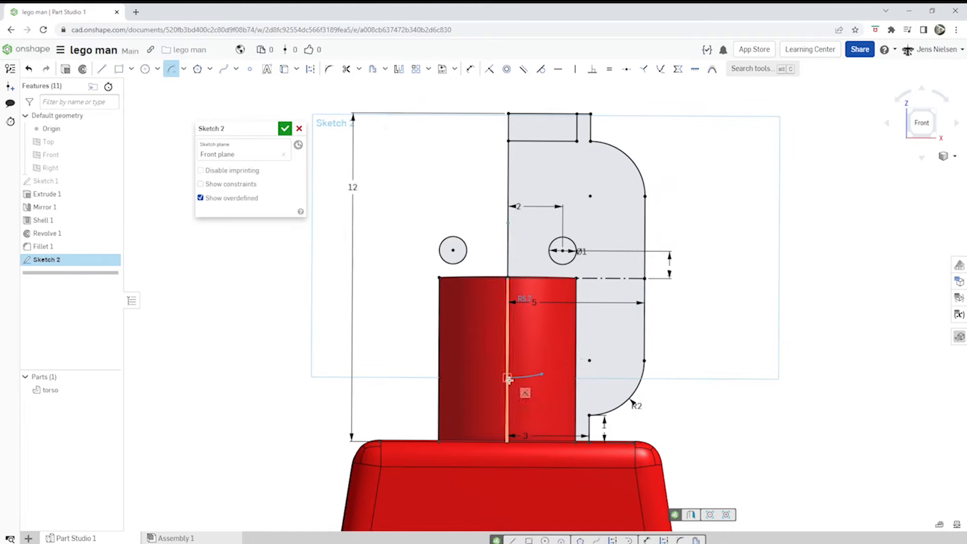
pyautogui.click(474, 375)
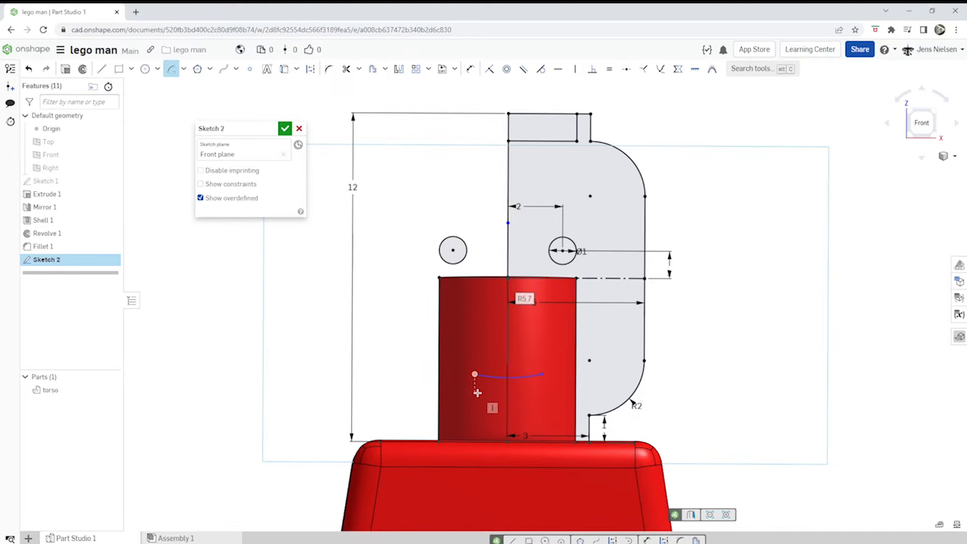
# Set the height of the mouth arc's centre point above the middle of the neck's top to 1.5 mm
pyautogui.press('d')
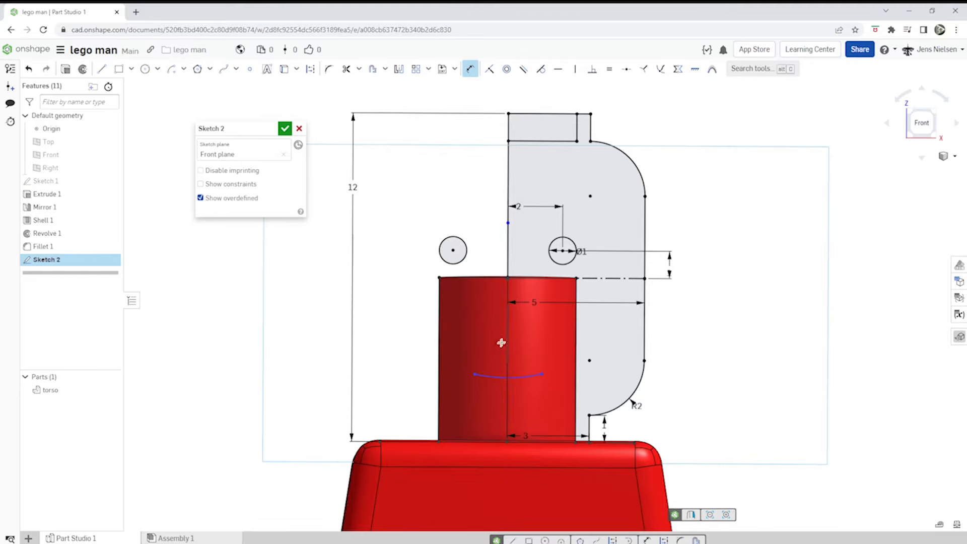
pyautogui.click(507, 279)
pyautogui.click(508, 223)
pyautogui.click(497, 230)
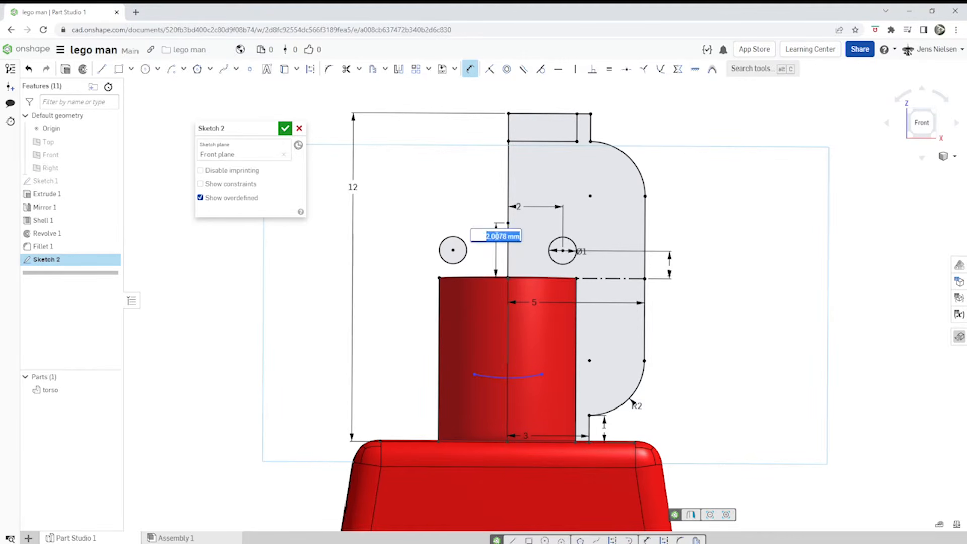
pyautogui.write('1.5')
pyautogui.press('Return')
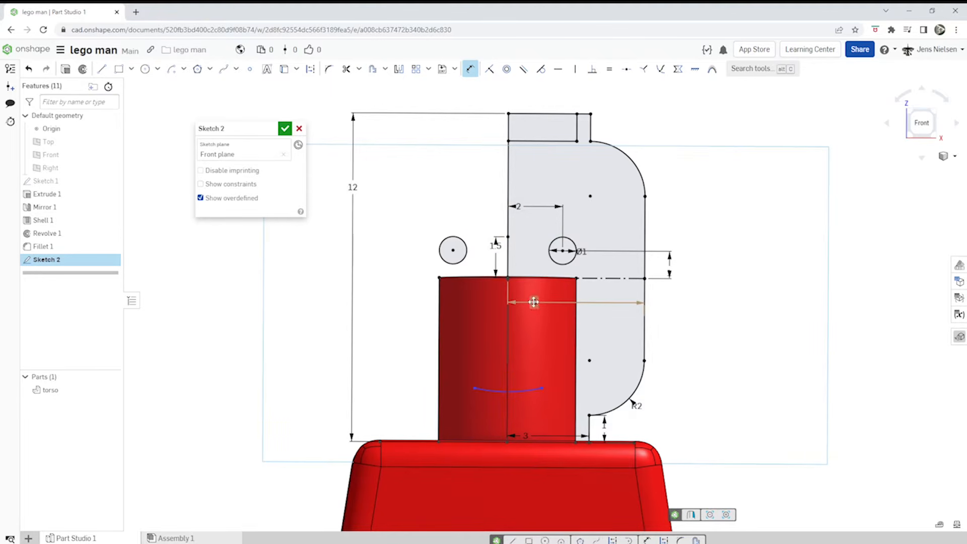
# Set the horizontal distance between the mouth arc's two endpoints to 3 mm
pyautogui.scroll(4, 559, 328)
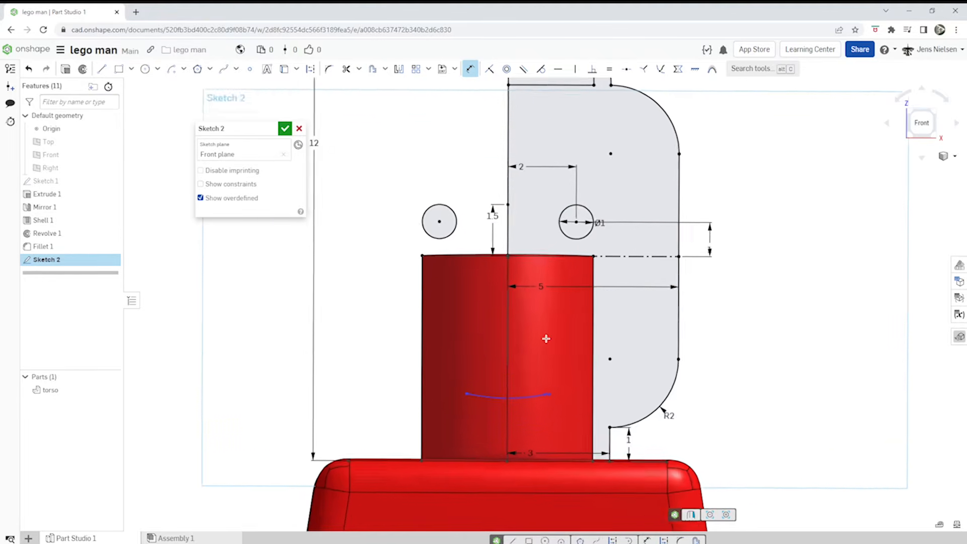
pyautogui.click(560, 317)
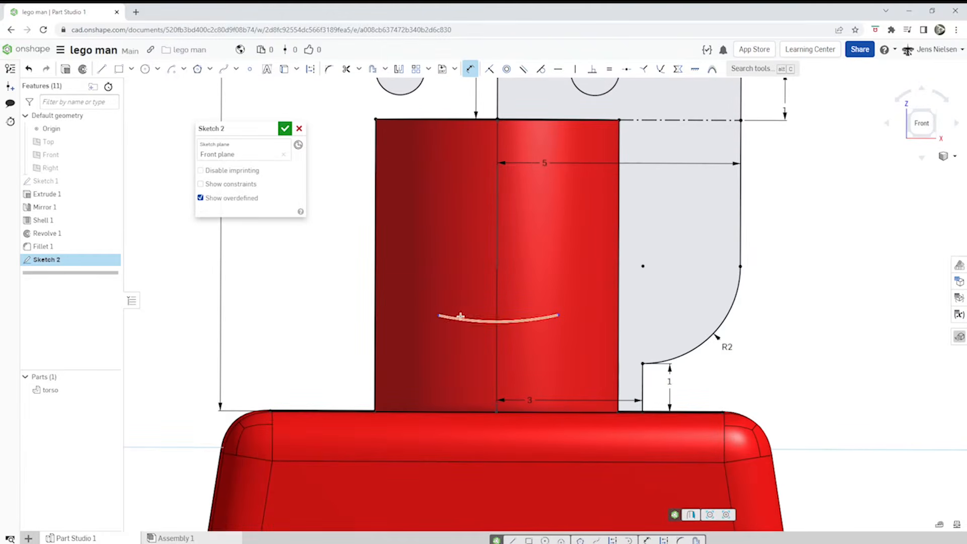
pyautogui.click(439, 315)
pyautogui.click(454, 304)
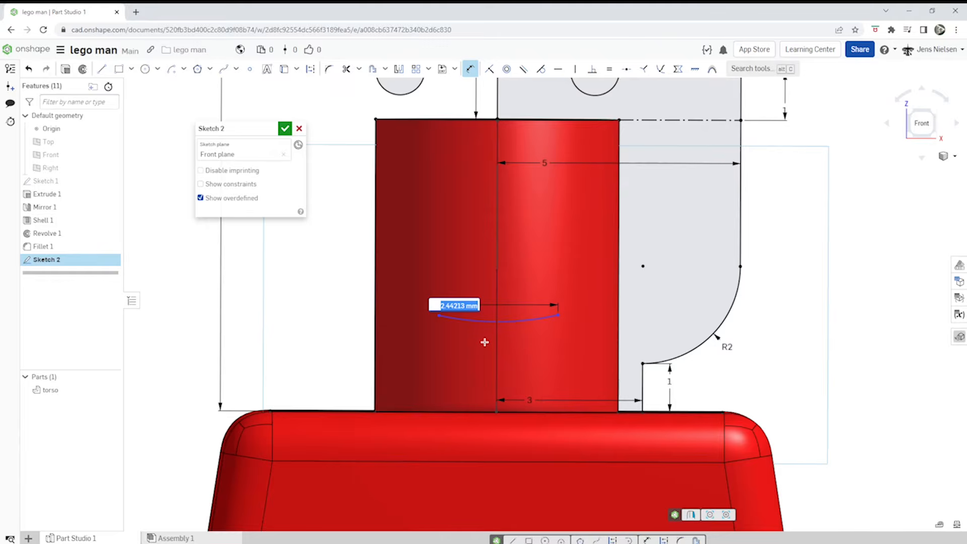
pyautogui.write('3')
pyautogui.press('Return')
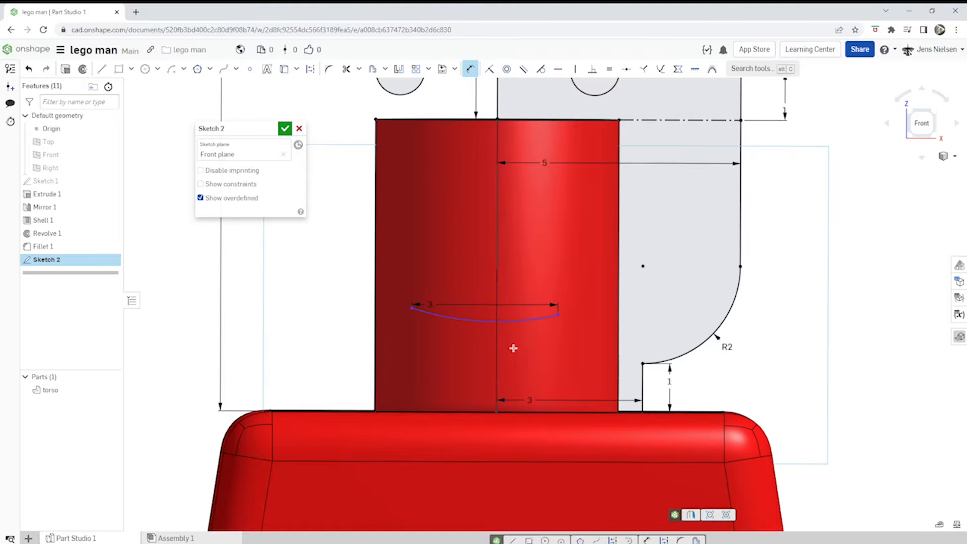
# Constrain the mouth arc's two endpoints to be horizontally aligned
pyautogui.press('h')
pyautogui.click(558, 315)
pyautogui.click(412, 307)
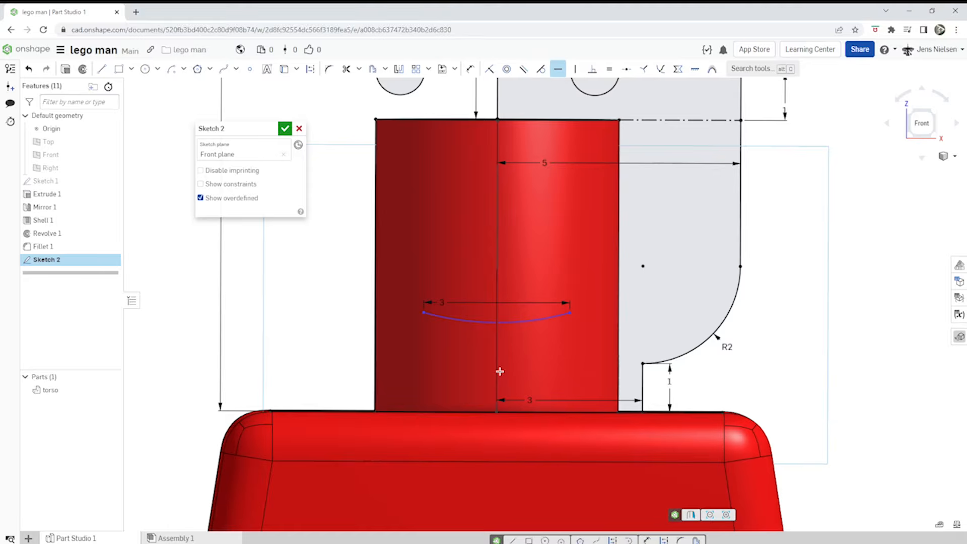
# Set the mouth arc's radius to 4 mm
pyautogui.press('d')
pyautogui.click(466, 320)
pyautogui.click(459, 336)
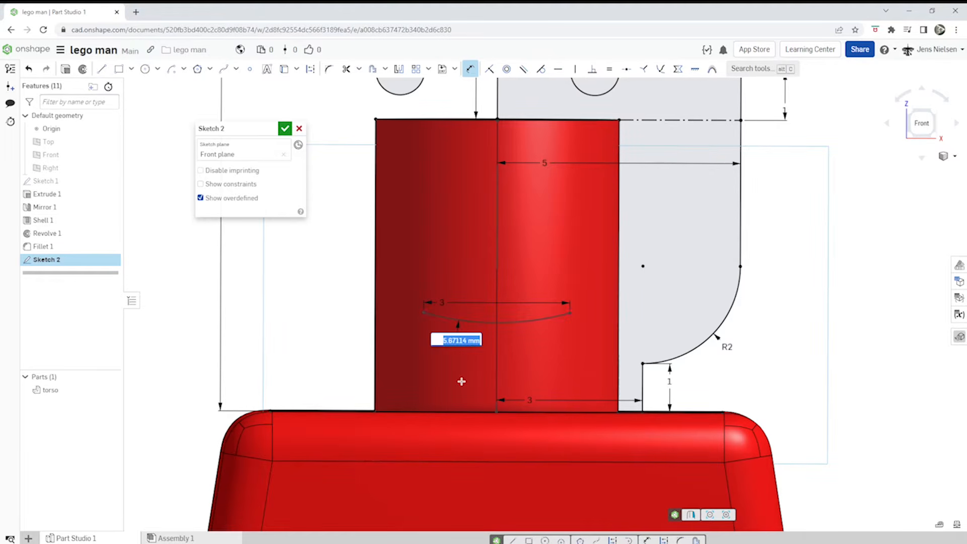
pyautogui.write('4')
pyautogui.press('Return')
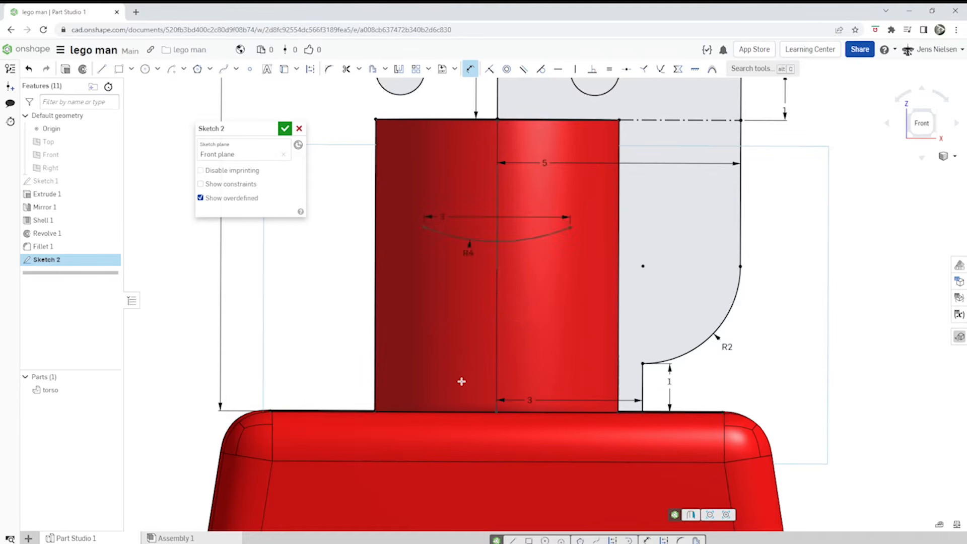
pyautogui.scroll(-2, 462, 382)
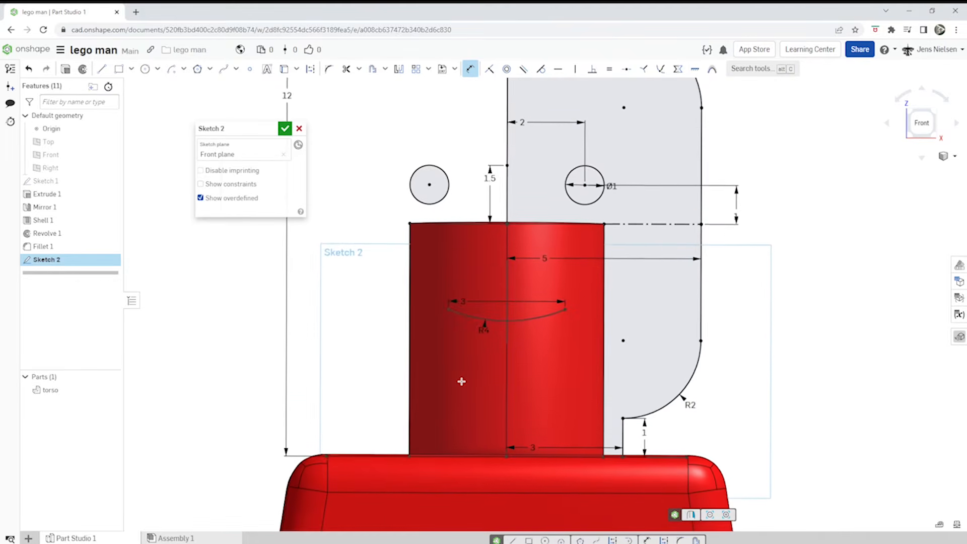
pyautogui.scroll(3, 461, 381)
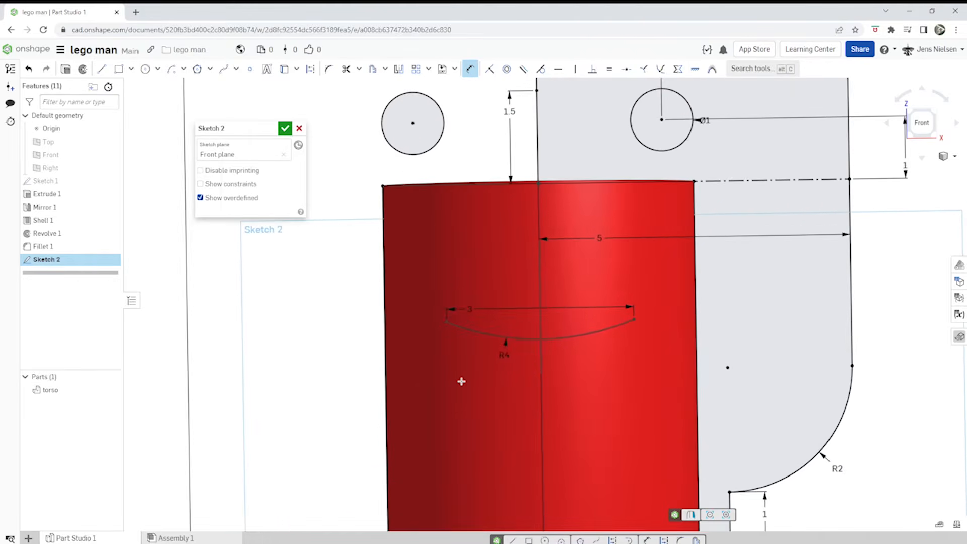
# Hide the torso part and convert the mouth arc to construction geometry
pyautogui.click(116, 389)
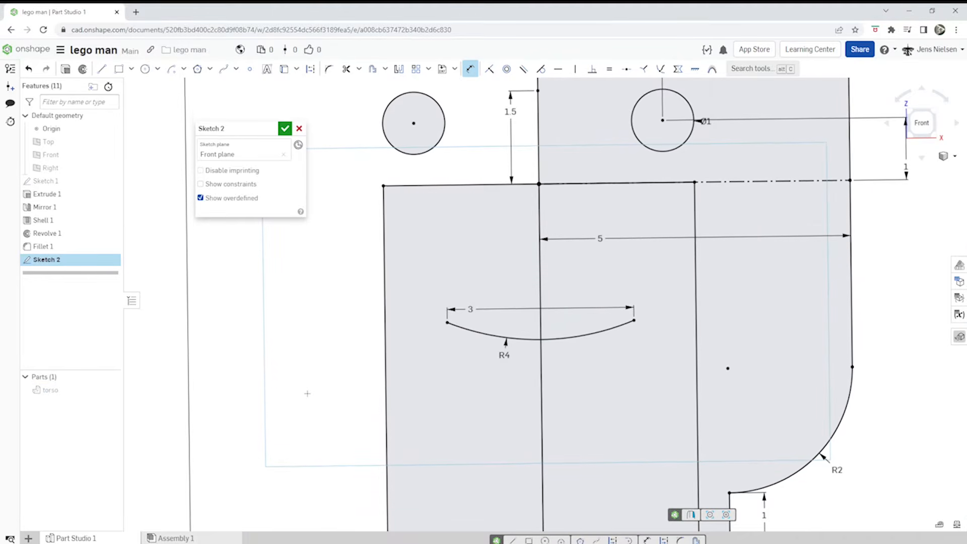
pyautogui.press('Escape')
pyautogui.click(471, 333)
pyautogui.press('q')
pyautogui.click(318, 341)
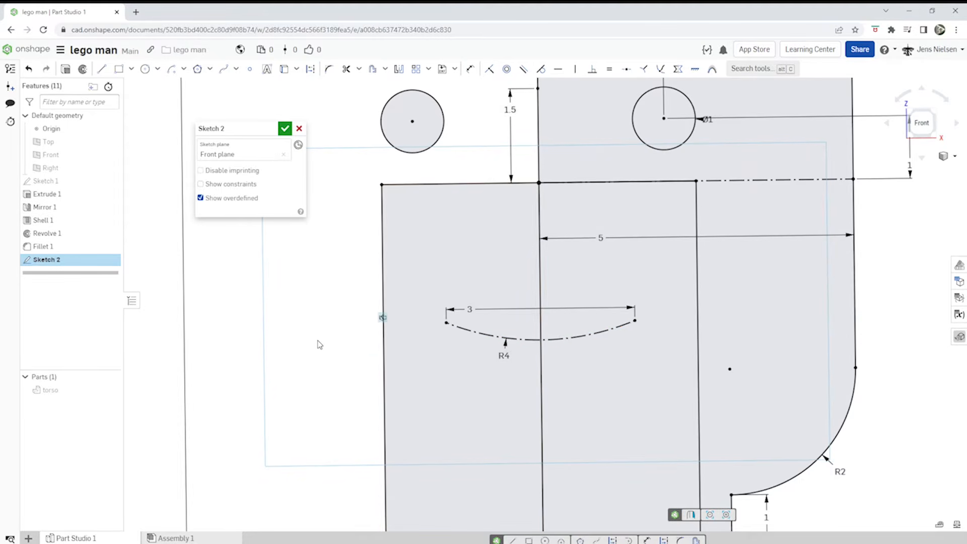
# Create a slot around the mouth arc with the Slot tool and set its width to 0.4 mm
pyautogui.click(373, 71)
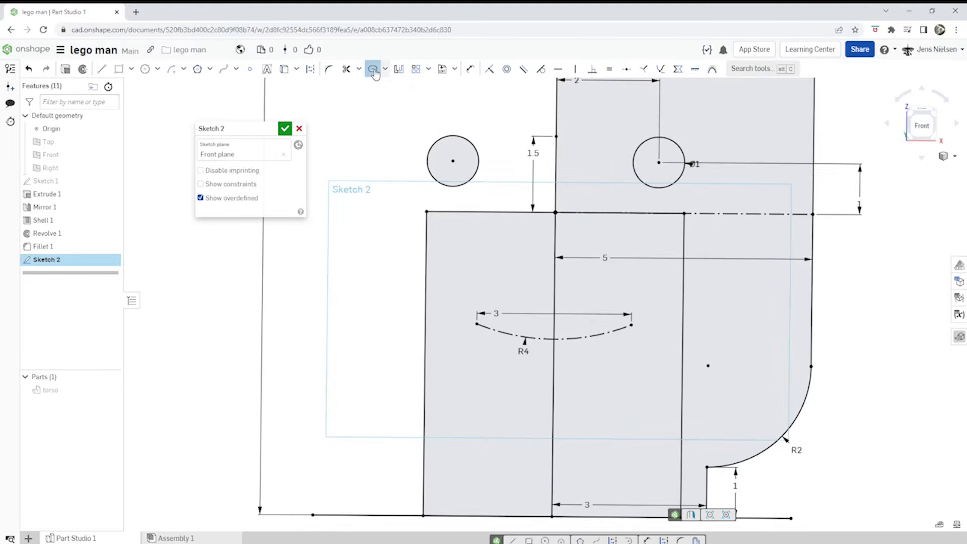
pyautogui.click(492, 333)
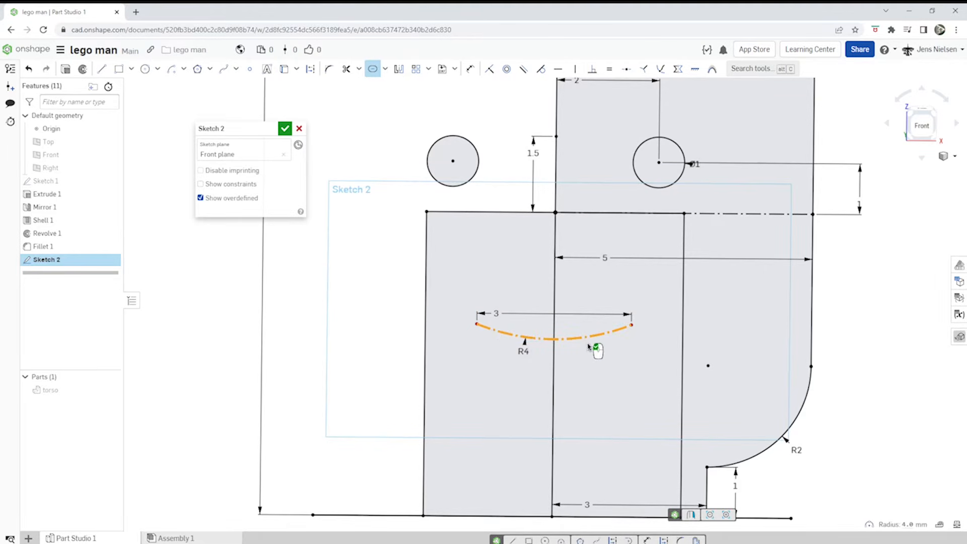
pyautogui.scroll(-6, 593, 347)
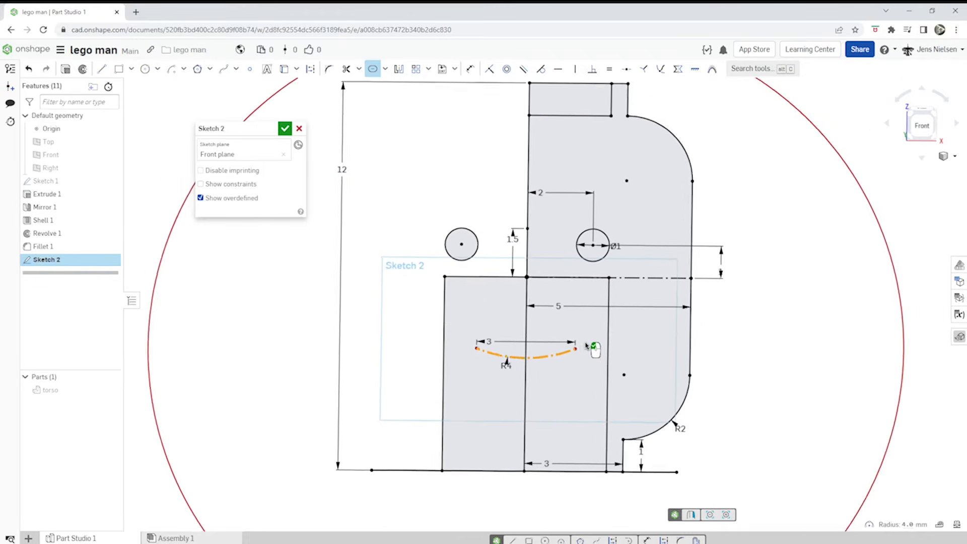
pyautogui.scroll(-6, 597, 187)
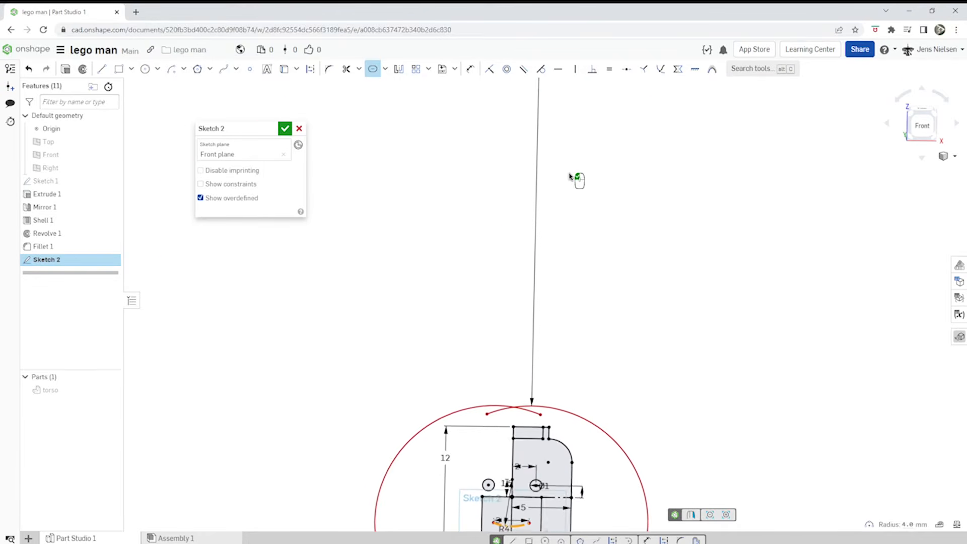
pyautogui.doubleClick(535, 162)
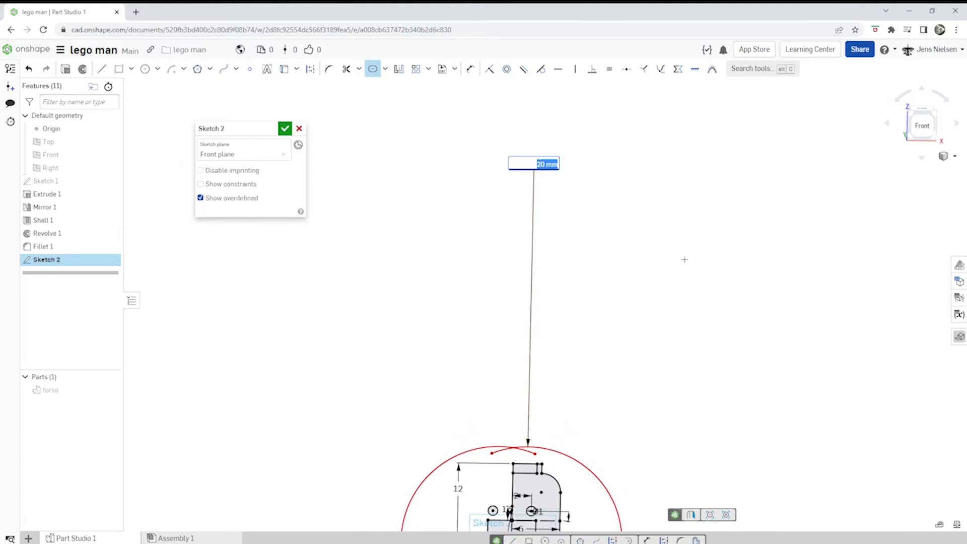
pyautogui.press('BackSpace')
pyautogui.write('.4')
pyautogui.press('Return')
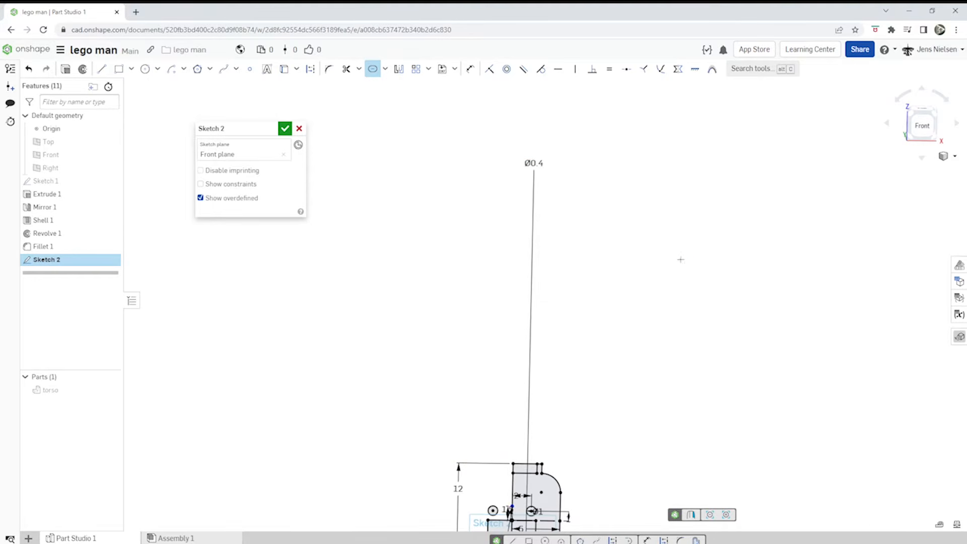
# Move the slot's 0.4 mm dimension label close to the head profile and finish the sketch
pyautogui.moveTo(534, 172)
pyautogui.mouseDown()
pyautogui.moveTo(529, 409)
pyautogui.moveTo(569, 497)
pyautogui.mouseUp()
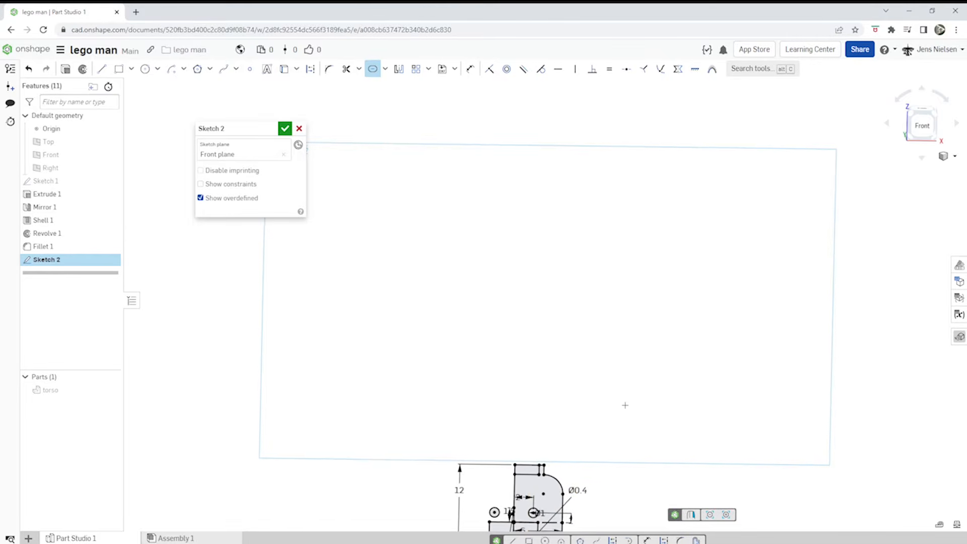
pyautogui.moveTo(626, 407); pyautogui.dragTo(670, 282, button='middle')
pyautogui.scroll(8, 675, 353)
pyautogui.scroll(1, 685, 368)
pyautogui.moveTo(566, 322); pyautogui.dragTo(557, 370, button='middle')
pyautogui.scroll(1, 553, 360)
pyautogui.scroll(-3, 783, 403)
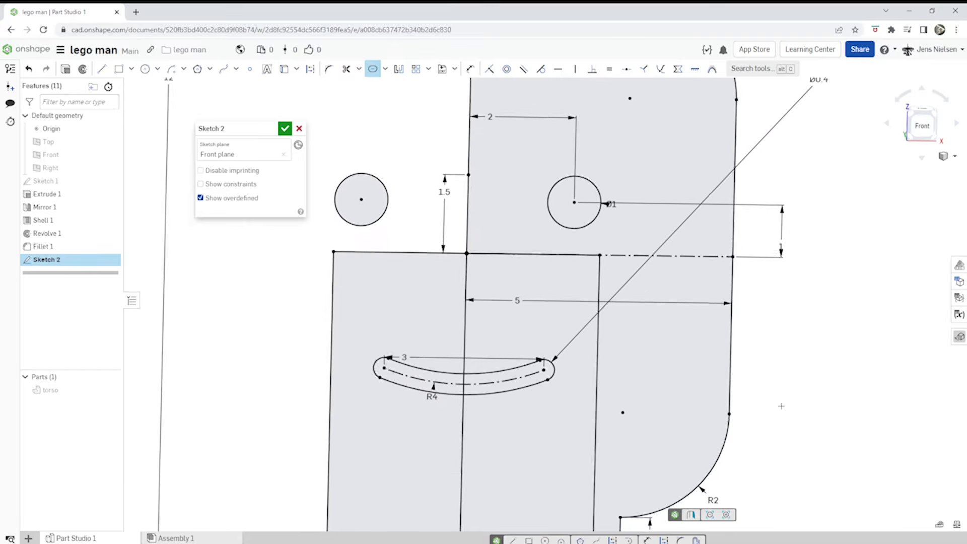
pyautogui.scroll(-1, 784, 403)
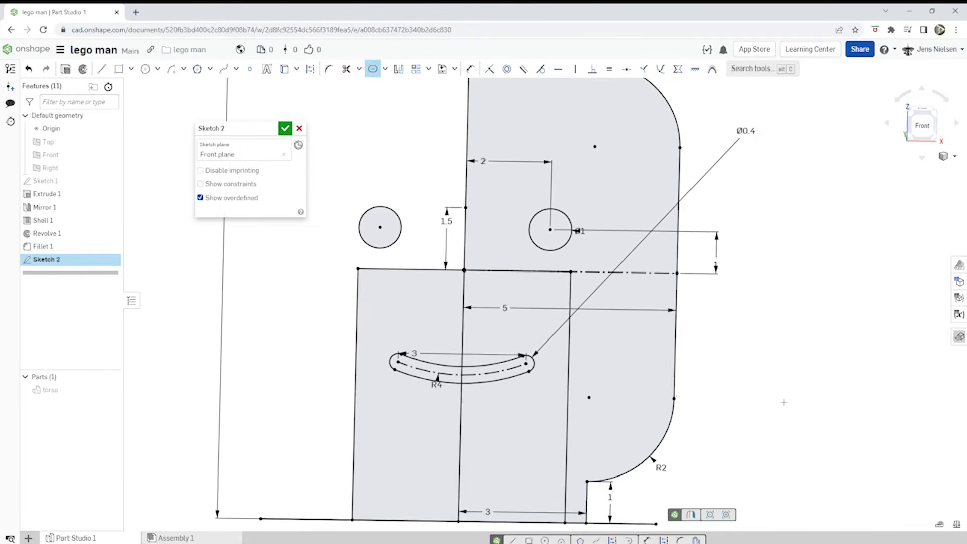
pyautogui.click(285, 129)
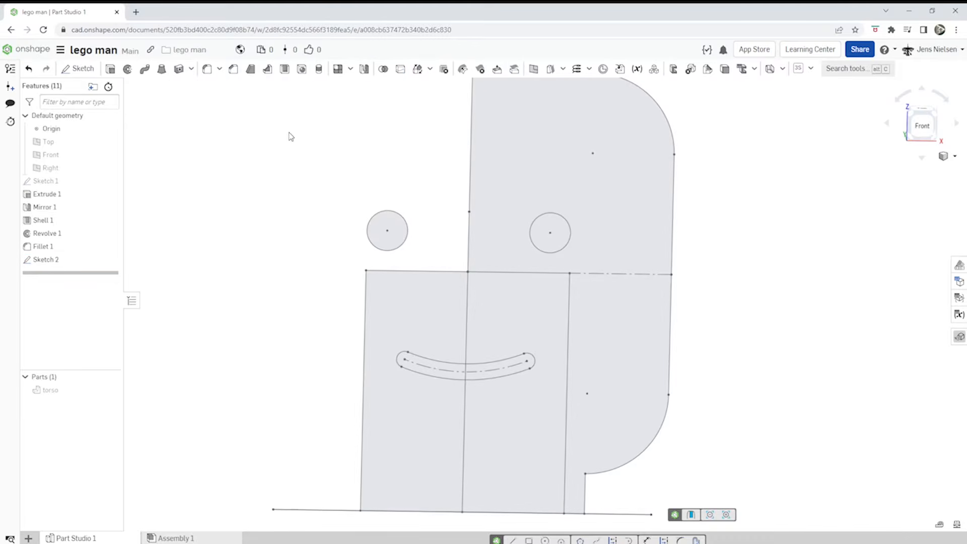
pyautogui.press('f')
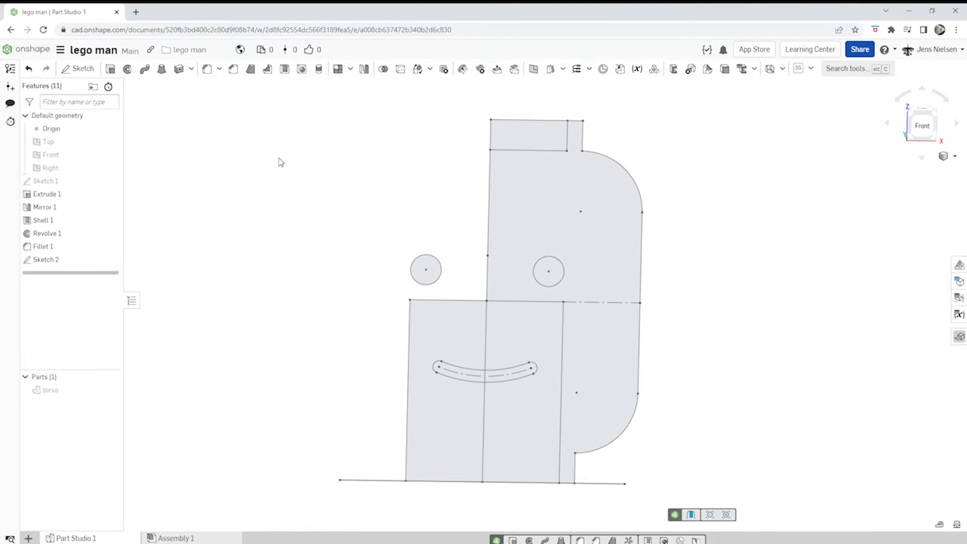
# Revolve the half head profile, including the eye circle region, fully around the vertical centre line as a new solid part
pyautogui.click(128, 70)
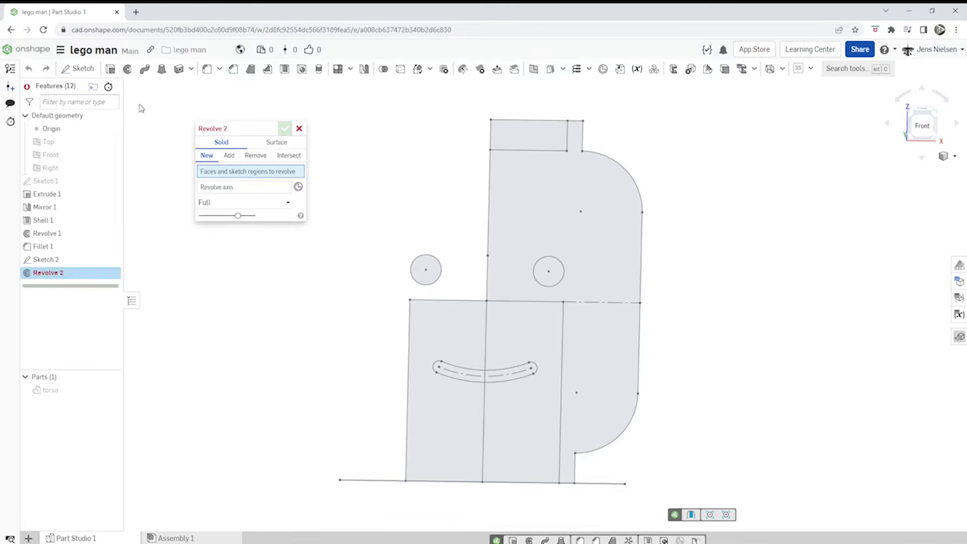
pyautogui.click(586, 238)
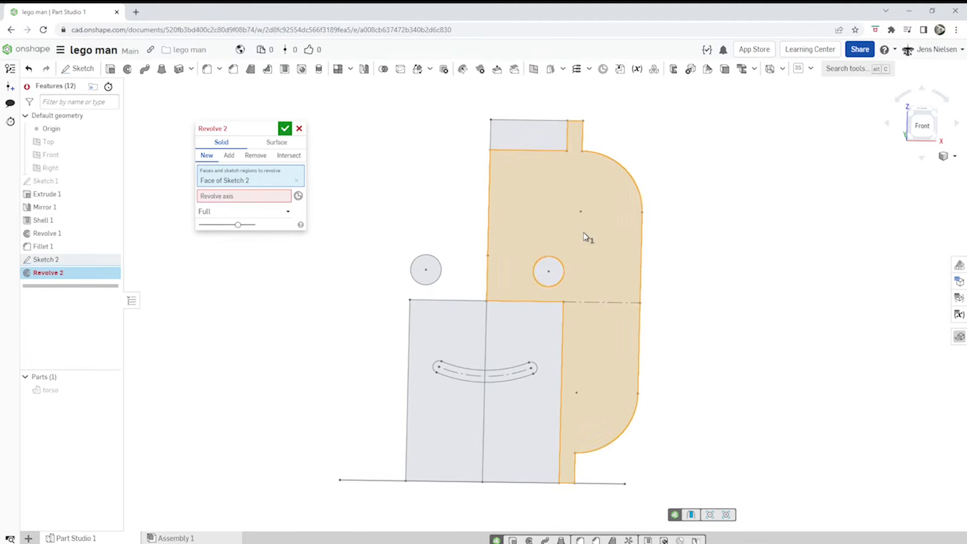
pyautogui.click(558, 281)
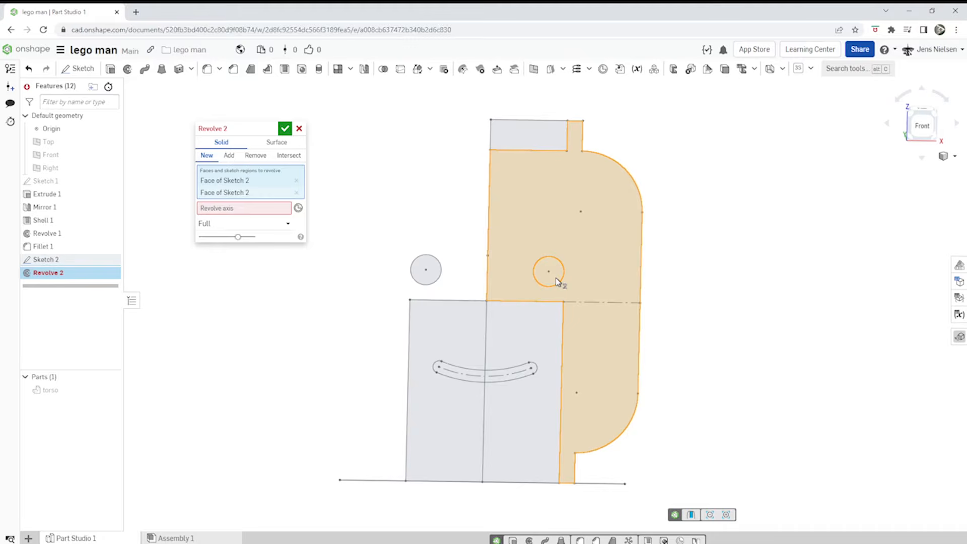
pyautogui.click(260, 209)
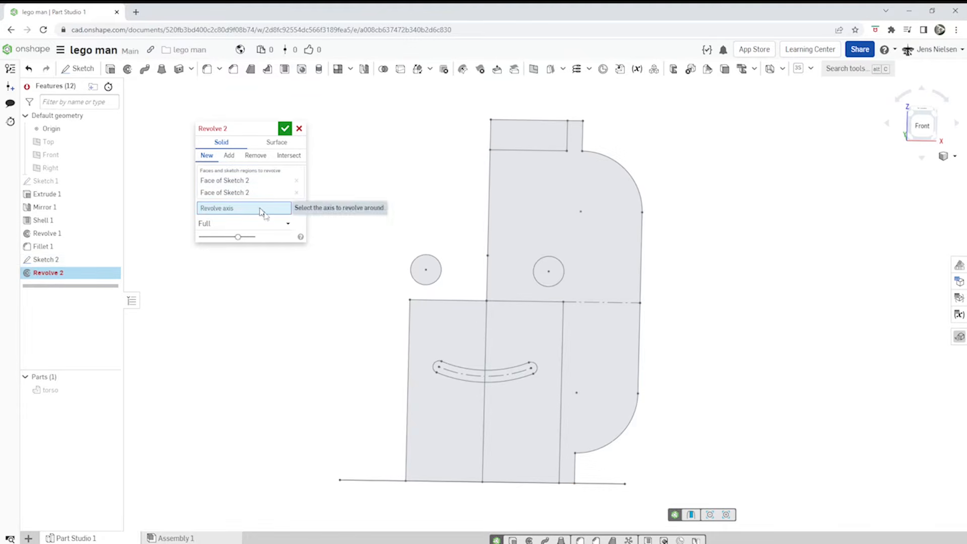
pyautogui.click(485, 329)
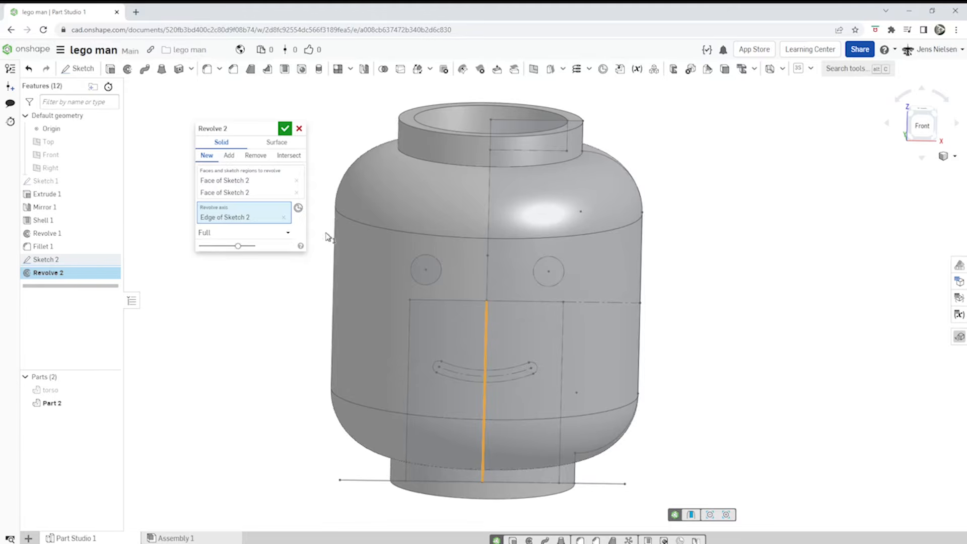
pyautogui.click(285, 131)
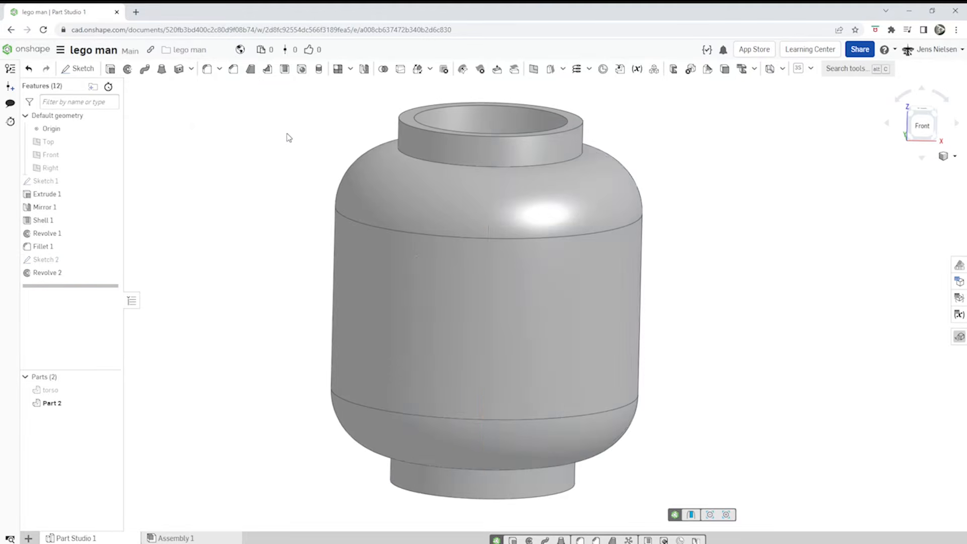
# Rename the newly revolved part as head
pyautogui.rightClick(50, 411)
pyautogui.click(96, 242)
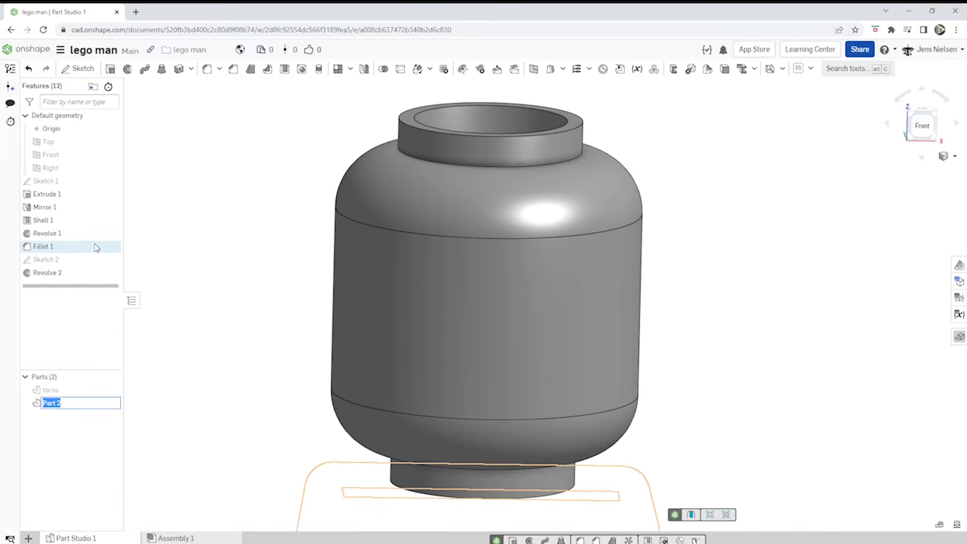
pyautogui.write('head')
pyautogui.press('Return')
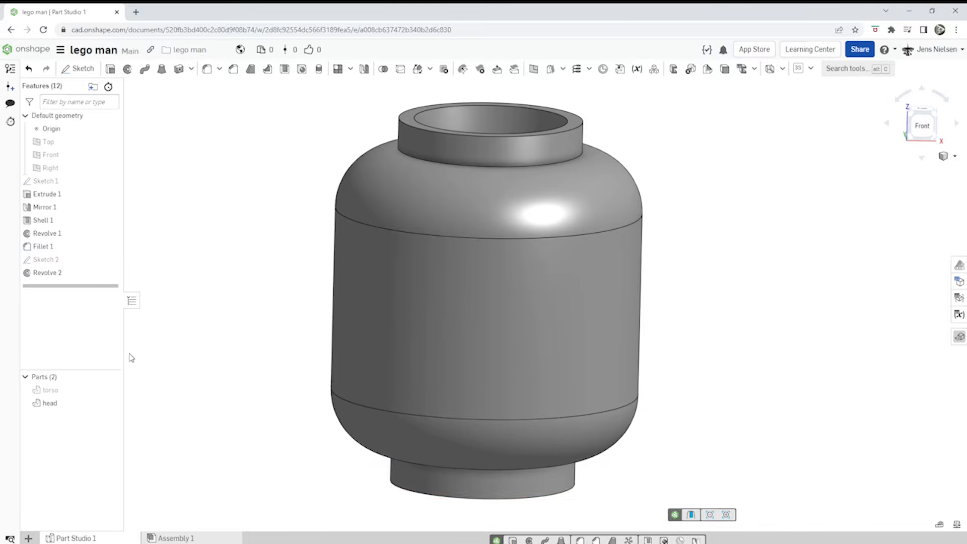
# Set the head part's appearance to the yellow-orange palette colour FAB601
pyautogui.rightClick(68, 404)
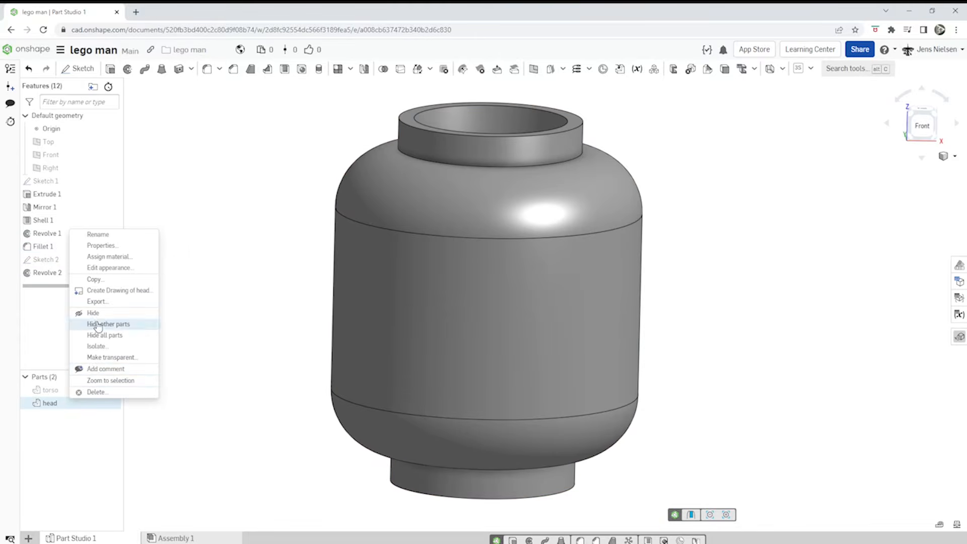
pyautogui.click(108, 268)
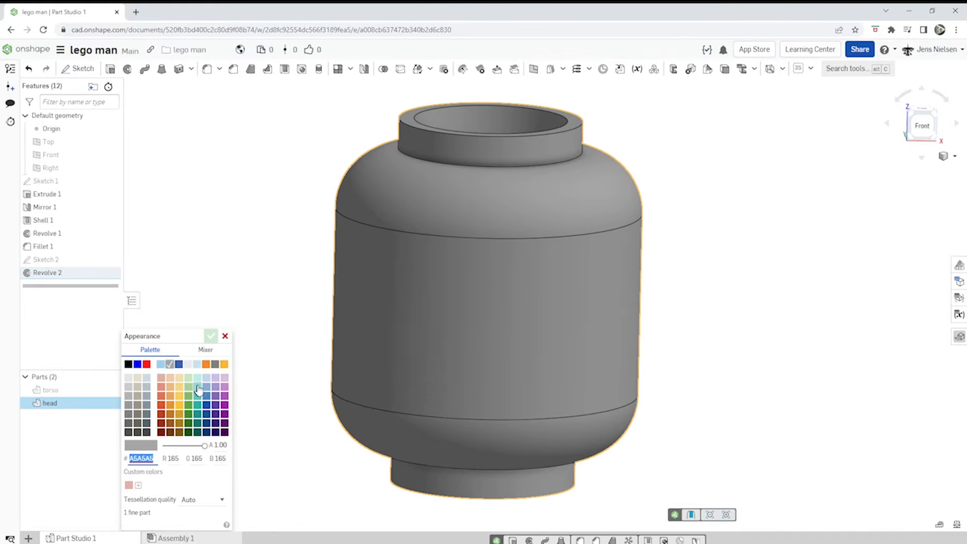
pyautogui.click(225, 364)
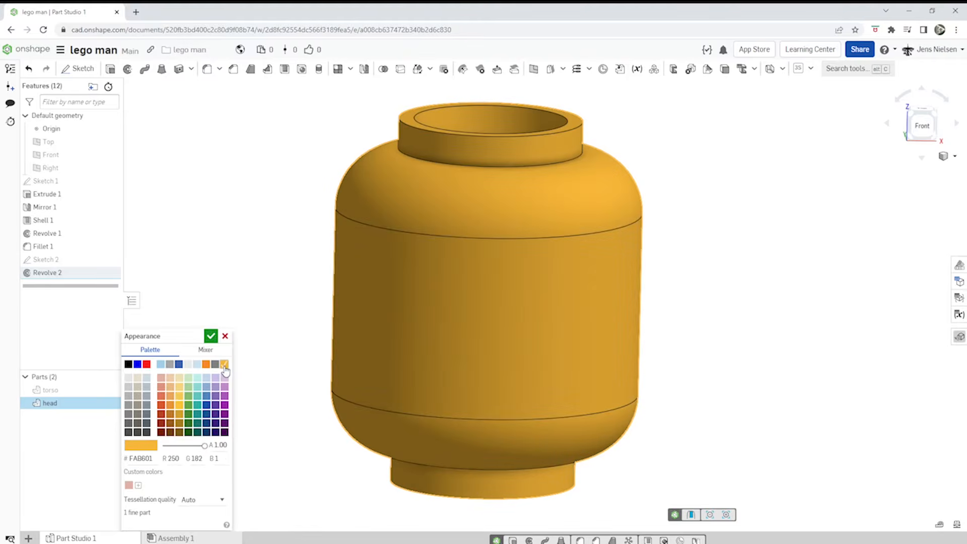
pyautogui.click(210, 336)
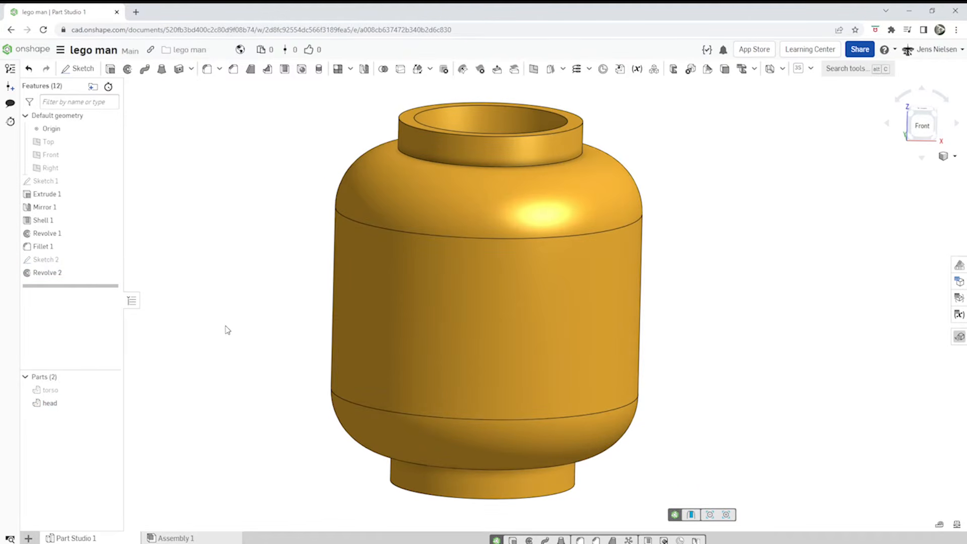
# Show the head sketch and begin a face split on the head's upper rounded face and its cylindrical side face
pyautogui.click(111, 260)
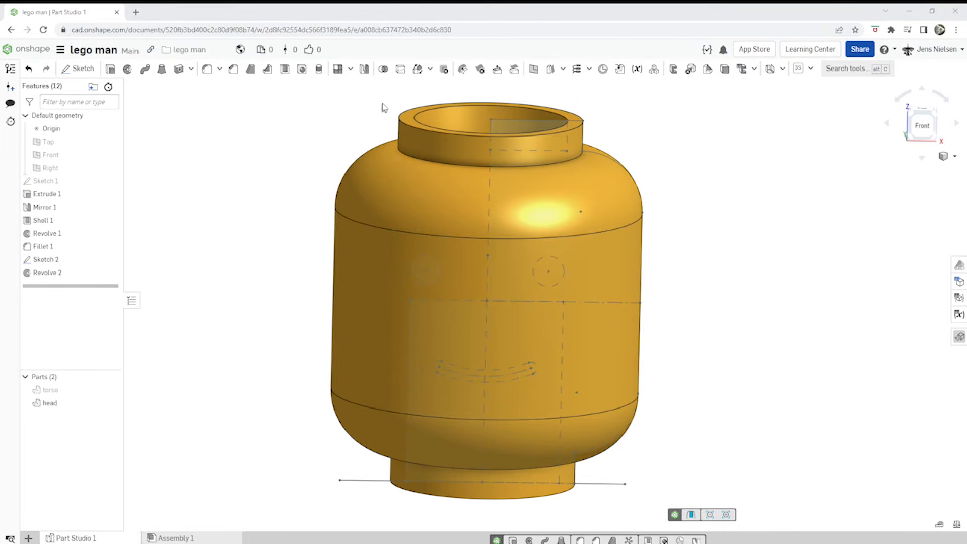
pyautogui.click(400, 69)
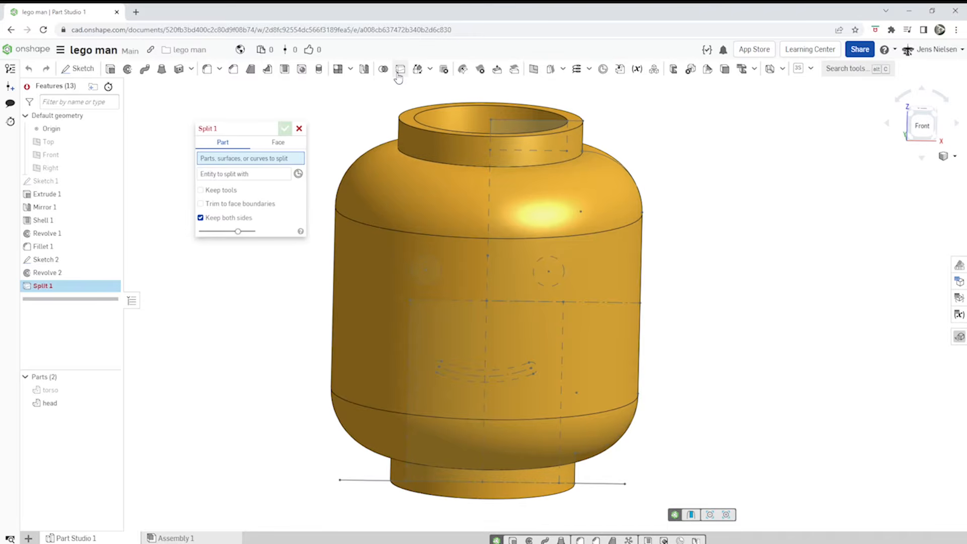
pyautogui.click(278, 142)
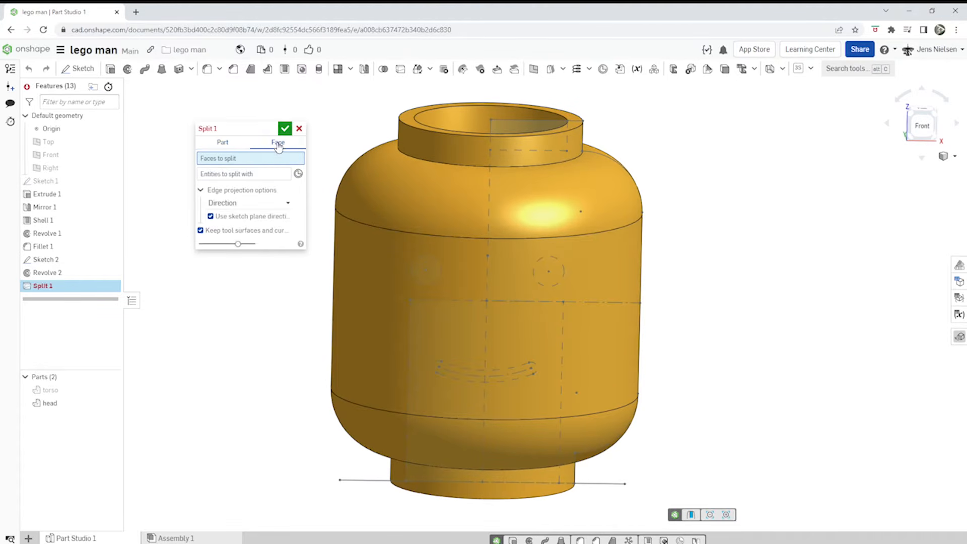
pyautogui.click(387, 197)
pyautogui.click(376, 280)
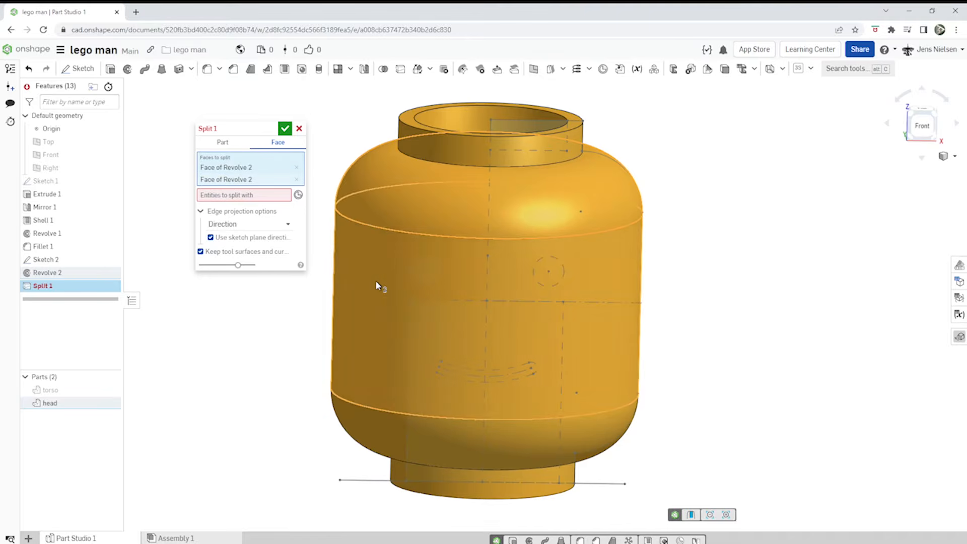
pyautogui.hotkey('shift', '1')
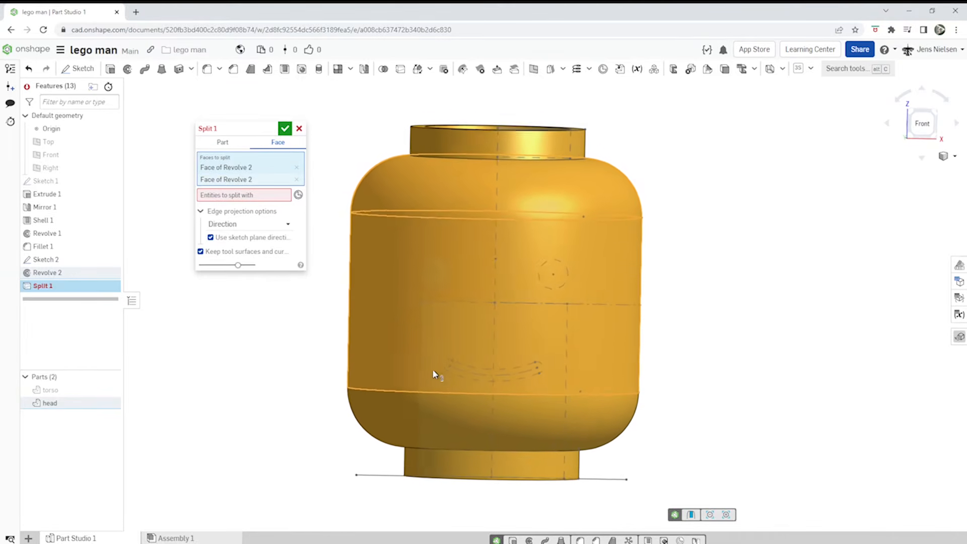
# Use the two sketched eye circles as entities to split the head faces with
pyautogui.click(271, 197)
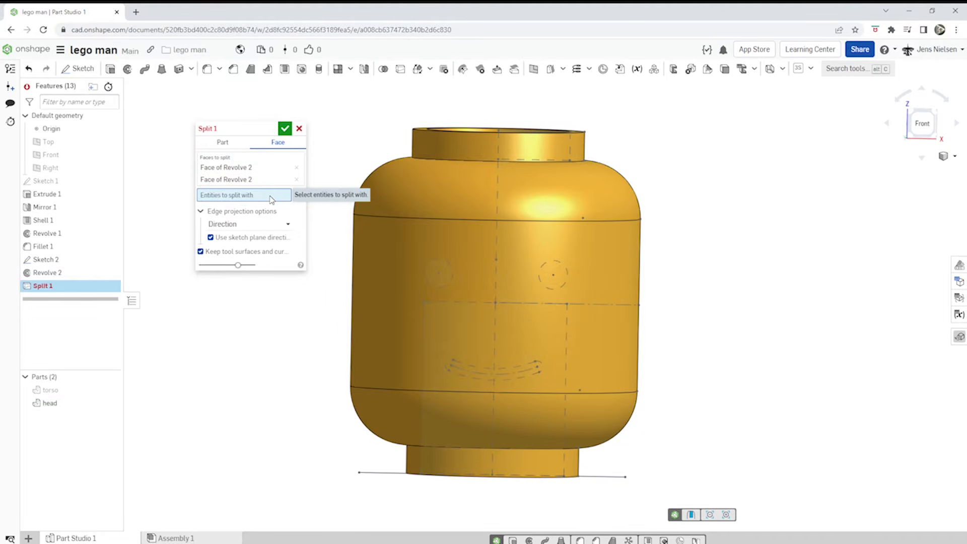
pyautogui.click(447, 285)
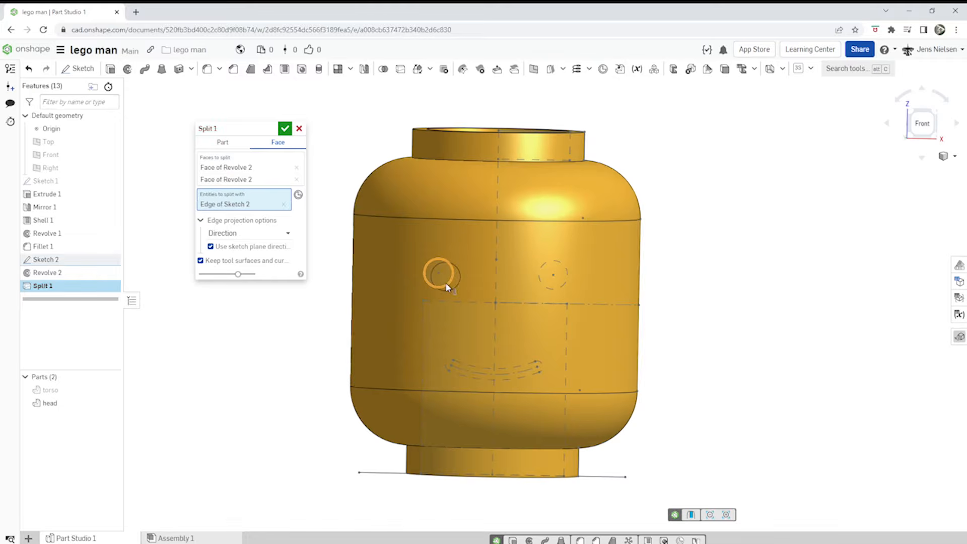
pyautogui.click(547, 291)
# Add all four edges of the sketched mouth slot as splitting entities and complete the face split
pyautogui.scroll(5, 544, 353)
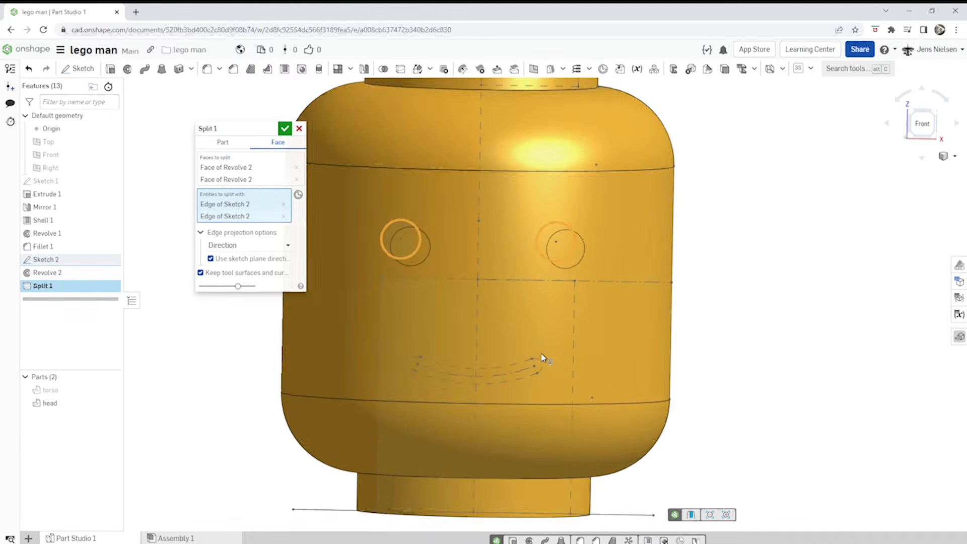
pyautogui.click(537, 305)
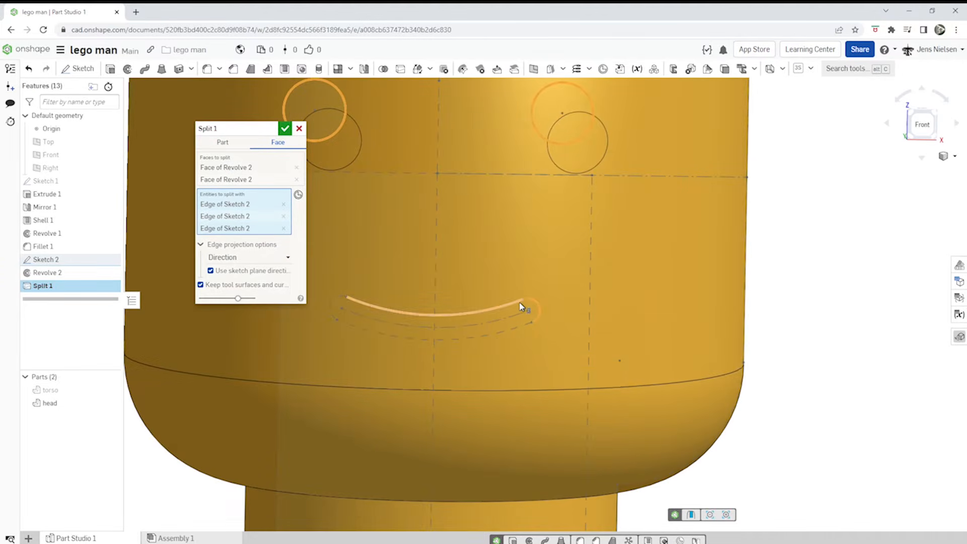
pyautogui.click(521, 306)
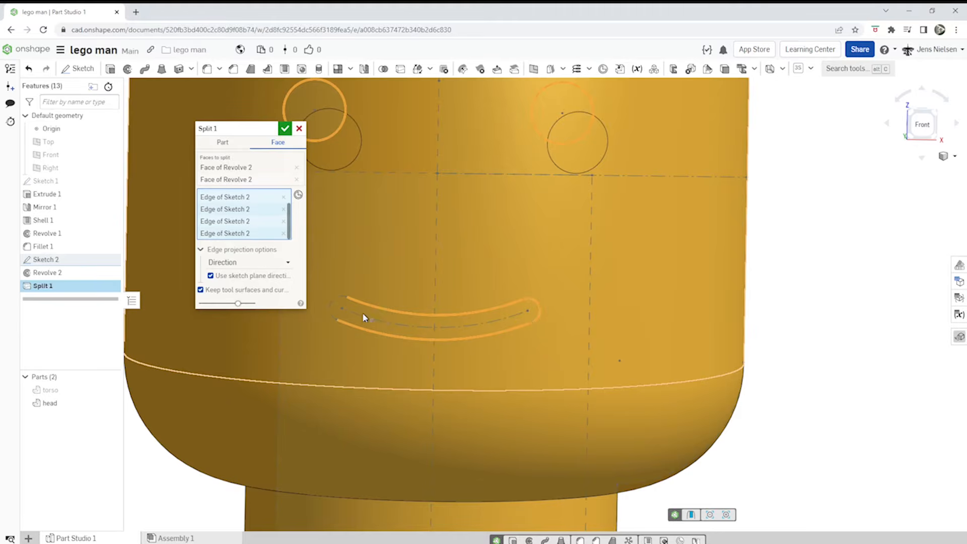
pyautogui.click(334, 311)
pyautogui.scroll(-6, 504, 342)
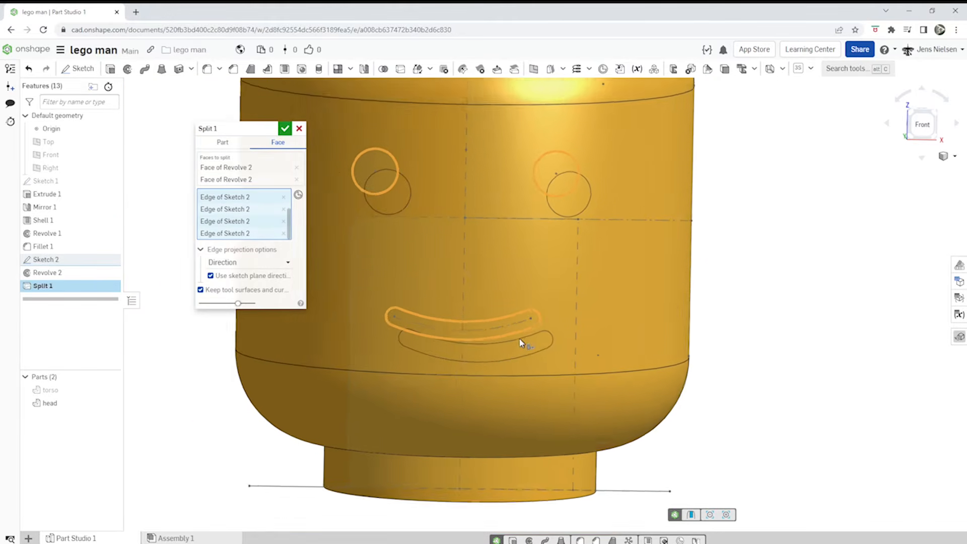
pyautogui.moveTo(520, 339); pyautogui.dragTo(335, 212, button='right')
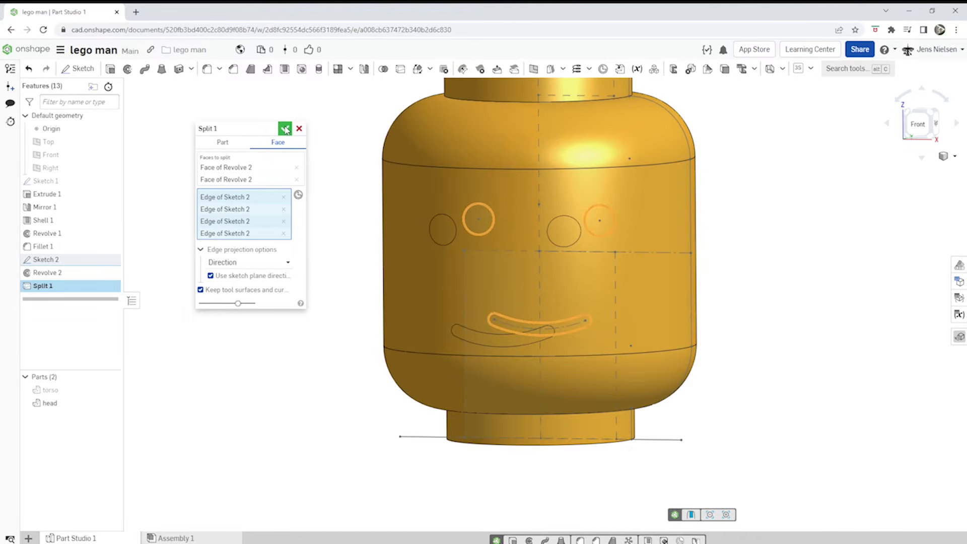
pyautogui.click(285, 129)
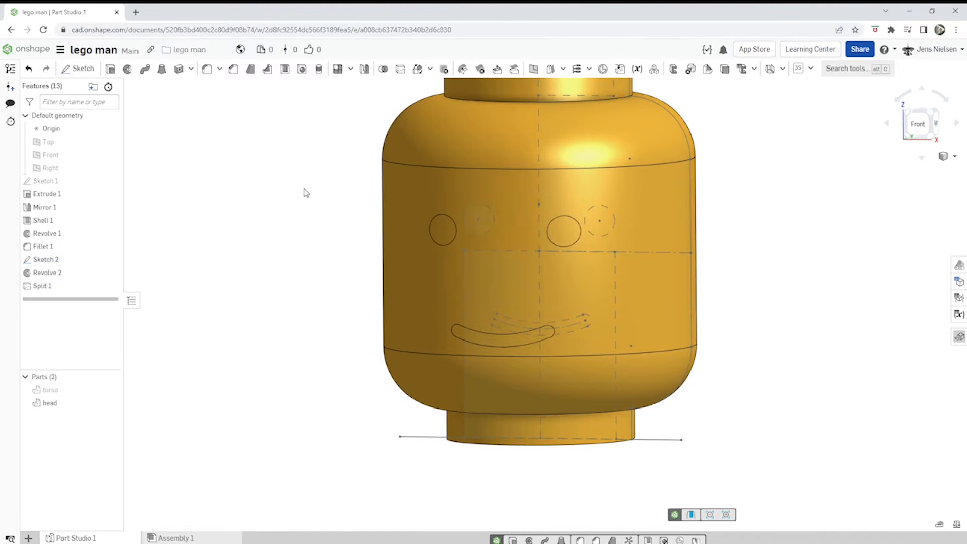
# Give the two eye faces and the mouth face a black 000000 face appearance
pyautogui.press('f')
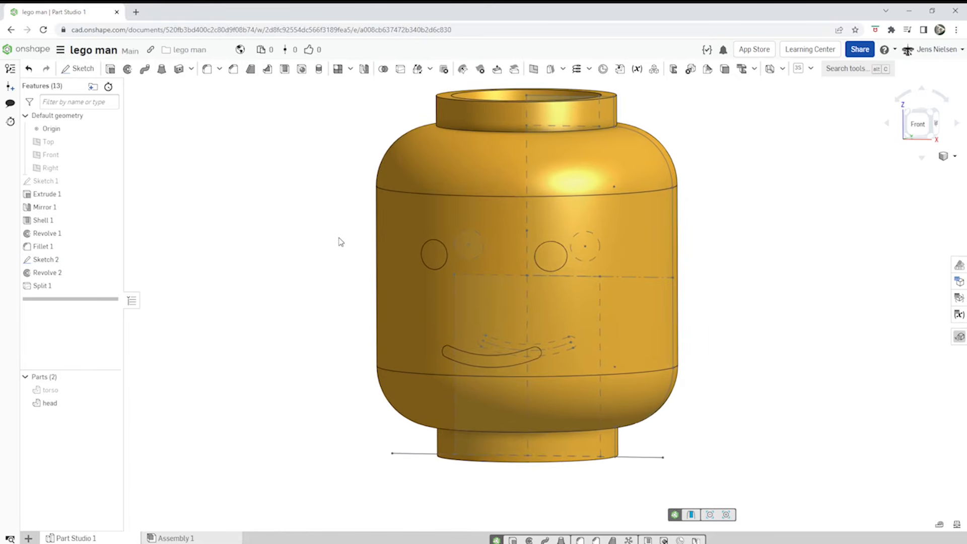
pyautogui.rightClick(428, 260)
pyautogui.click(432, 251)
pyautogui.click(551, 257)
pyautogui.click(440, 264)
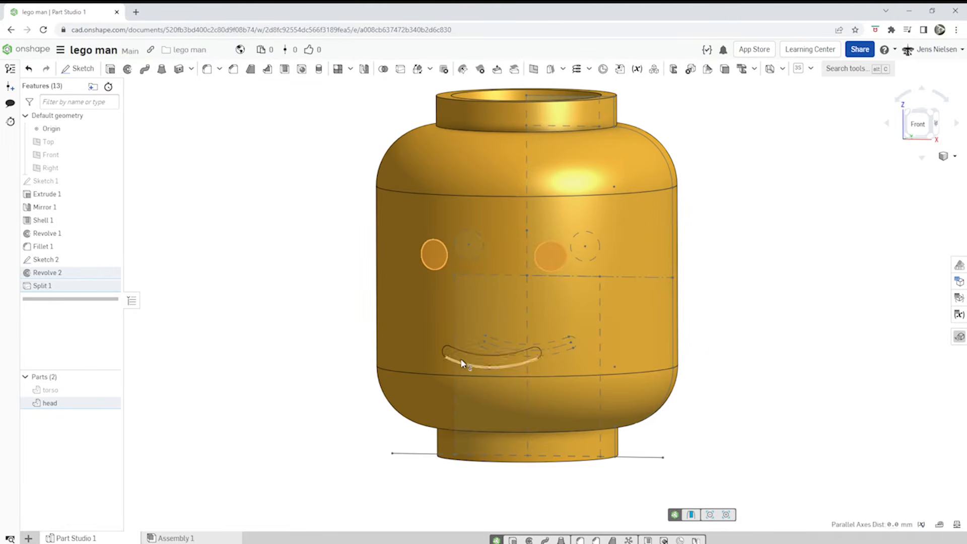
pyautogui.click(459, 357)
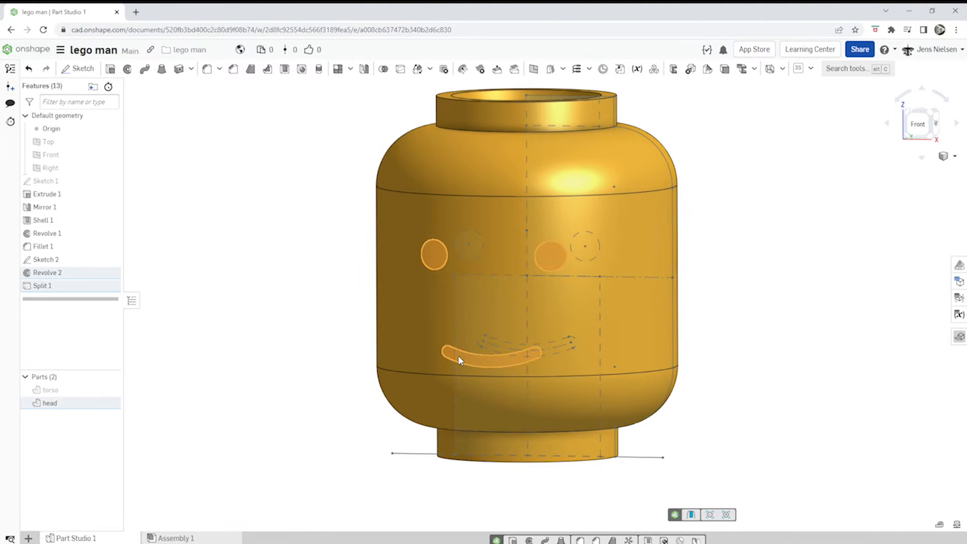
pyautogui.rightClick(458, 359)
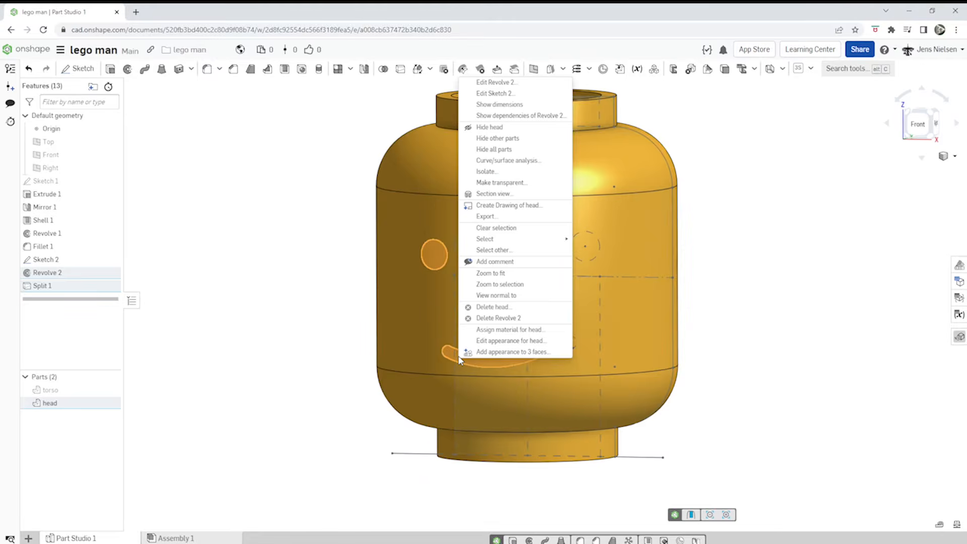
pyautogui.click(485, 352)
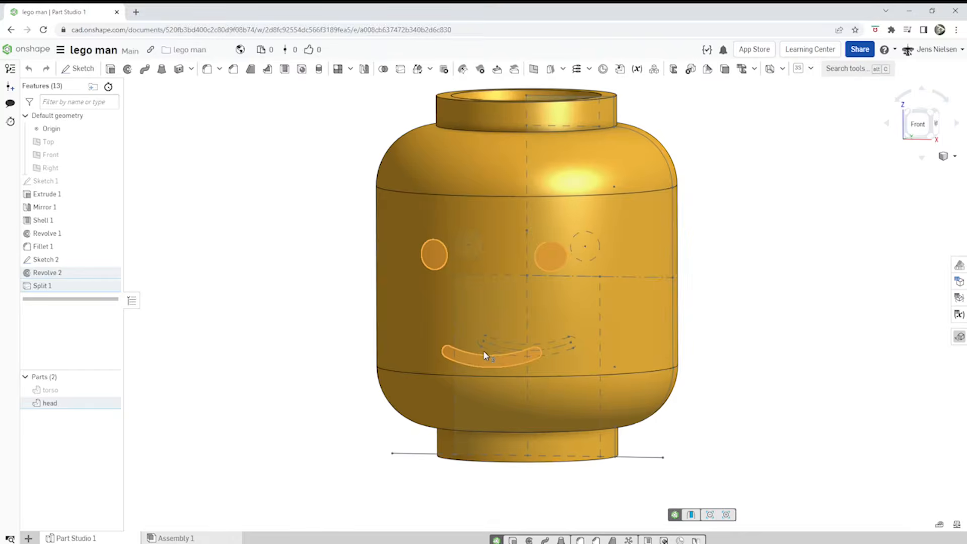
pyautogui.click(129, 391)
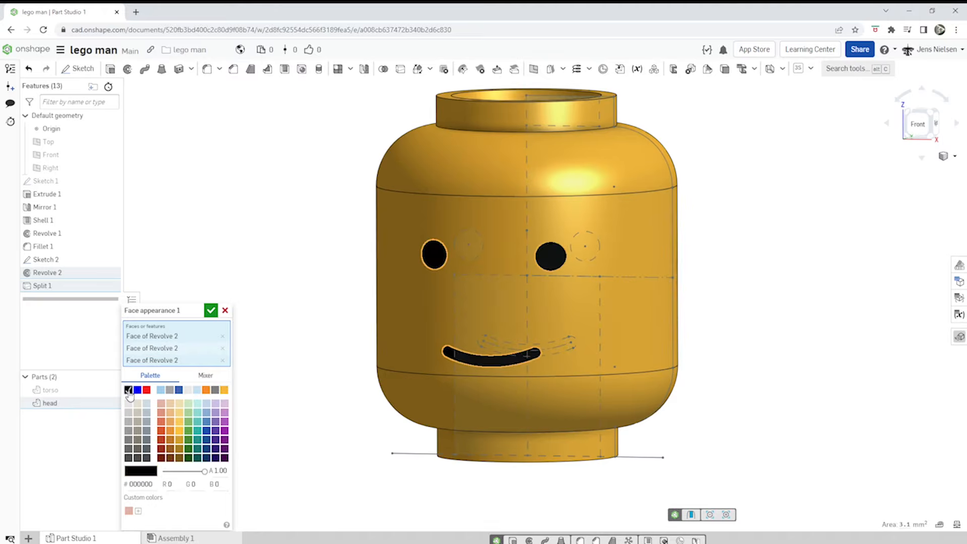
pyautogui.click(210, 311)
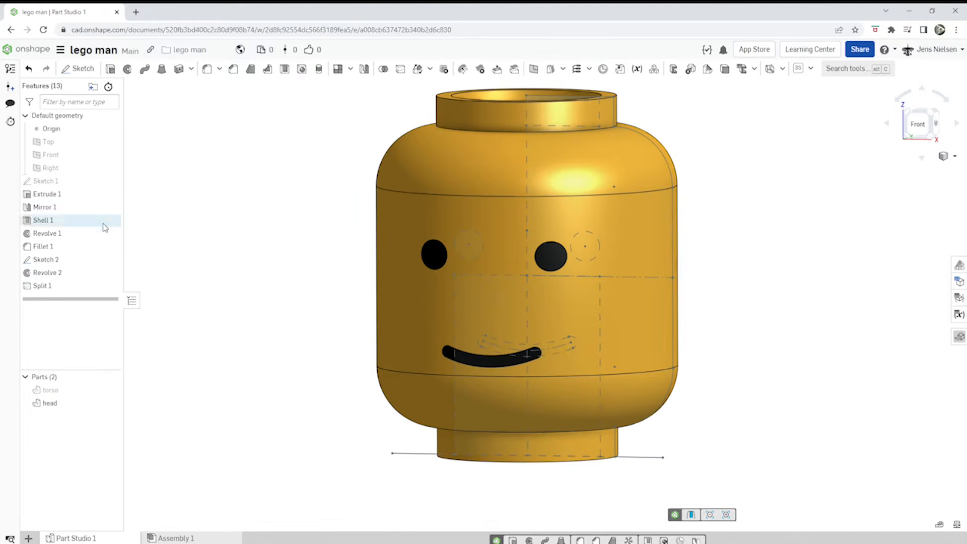
# Hide the head sketch and show the torso part together with the head
pyautogui.click(112, 260)
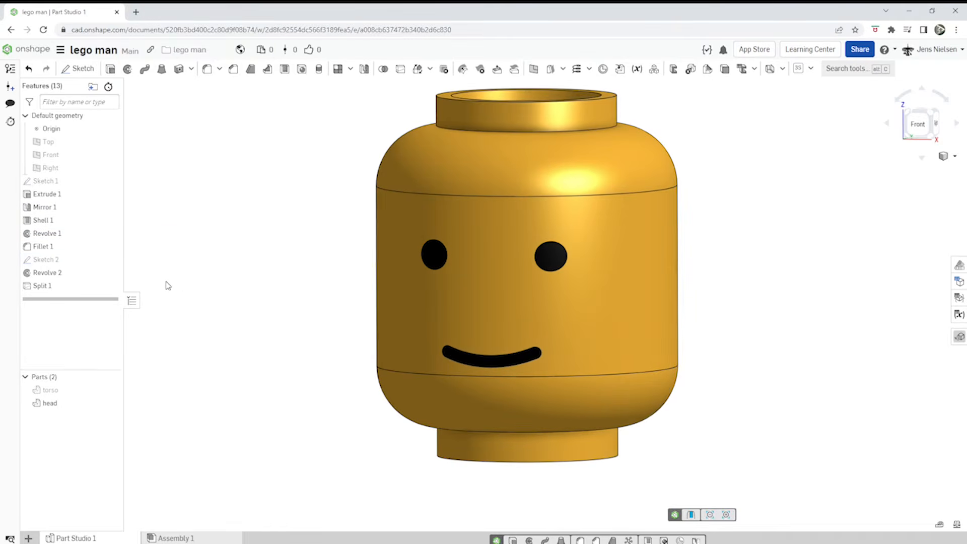
pyautogui.click(111, 390)
pyautogui.press('f')
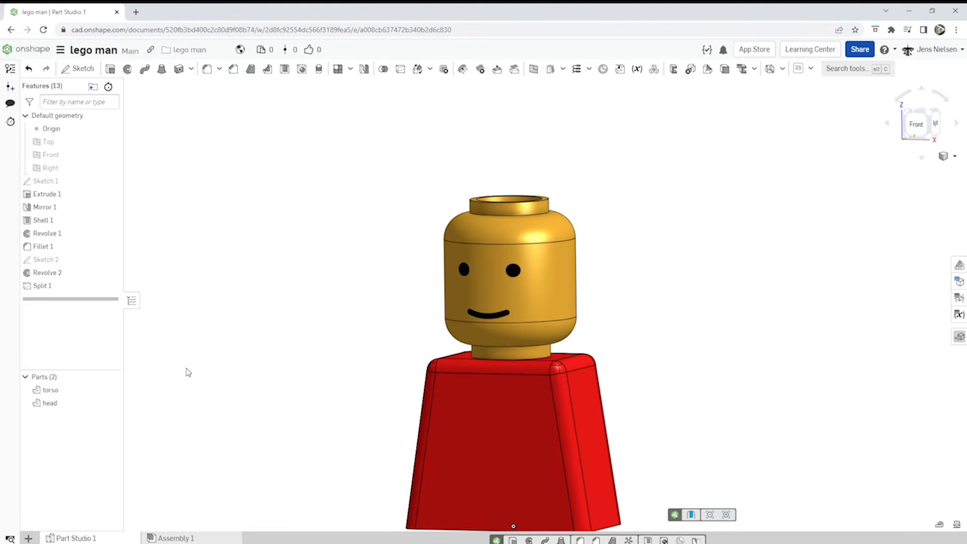
pyautogui.press('f')
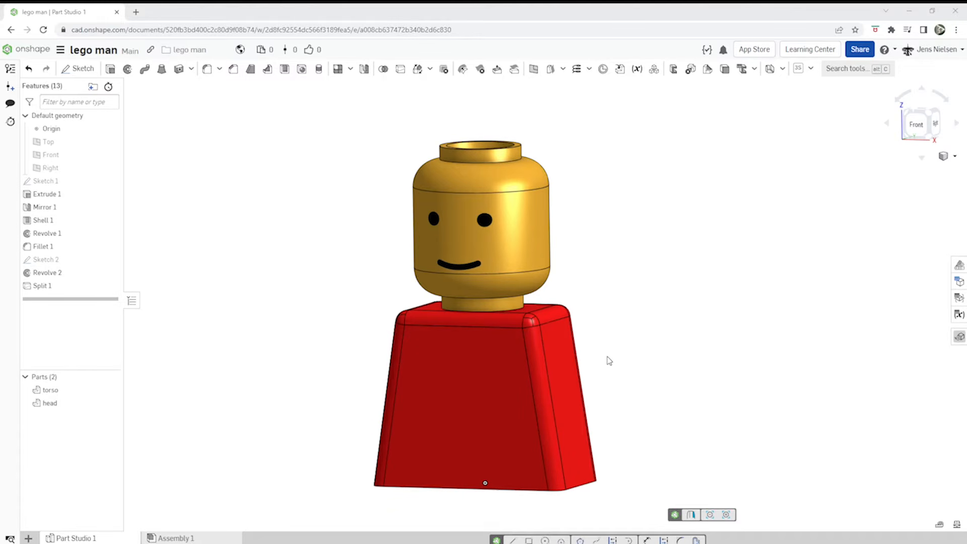
# Start a sketch on the torso's sloping right side face and draw a circle about 3.2 mm in diameter, centred above the origin
pyautogui.click(563, 359)
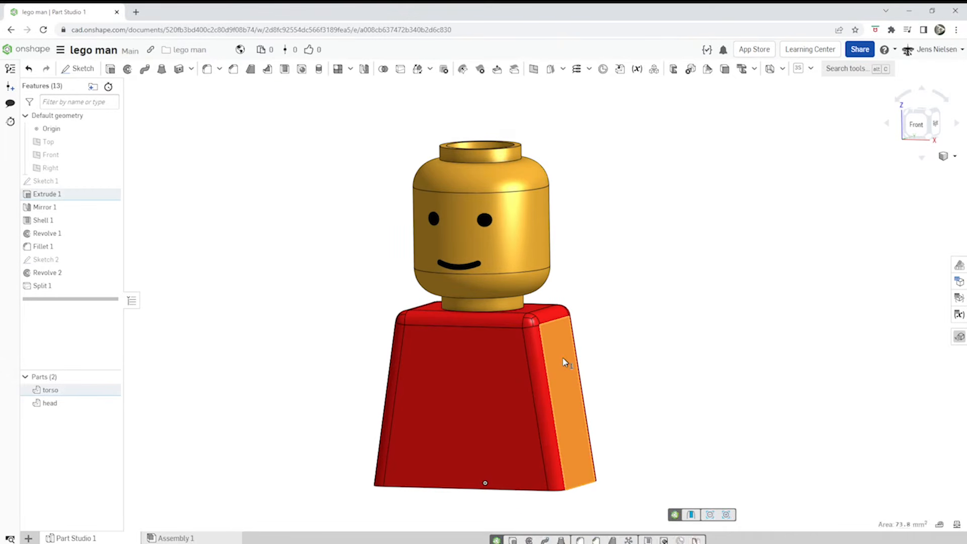
pyautogui.press('s')
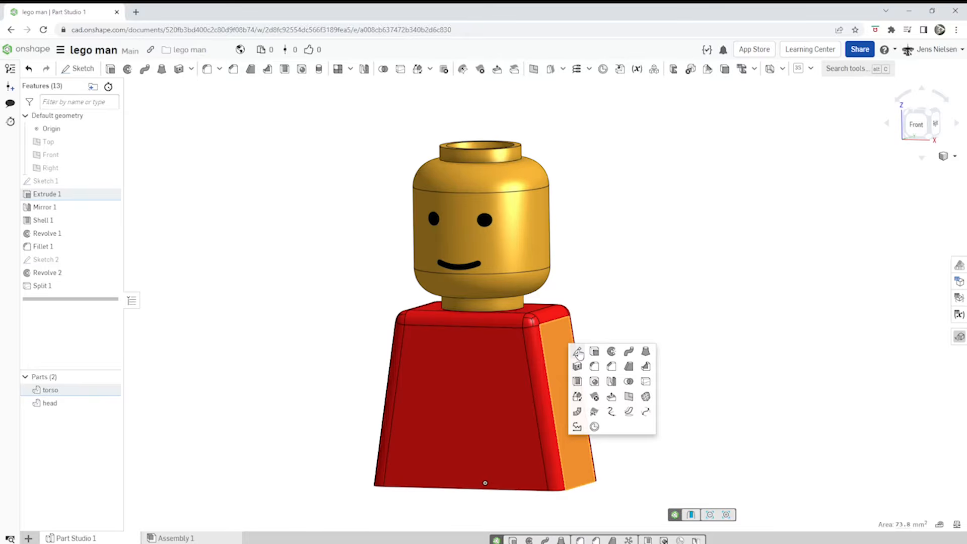
pyautogui.click(578, 351)
pyautogui.press('n')
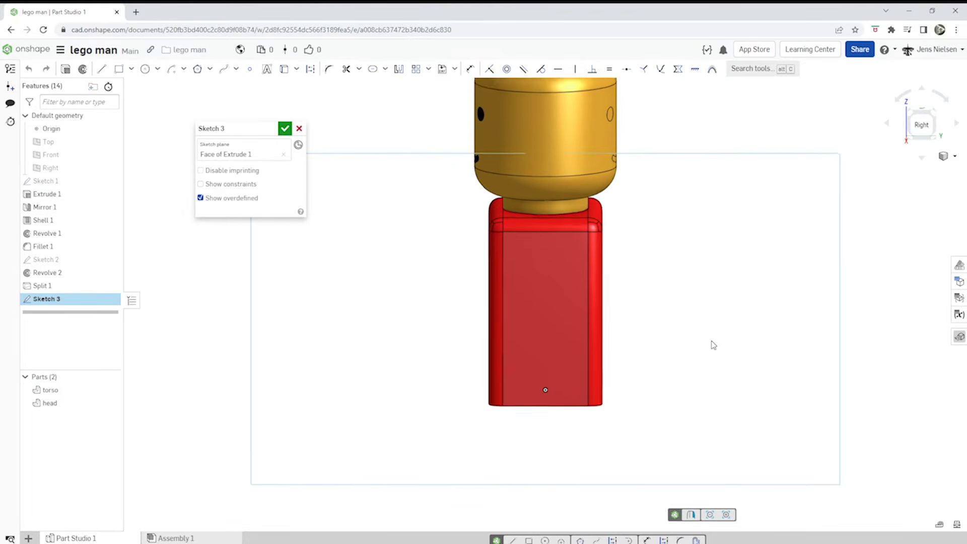
pyautogui.press('s')
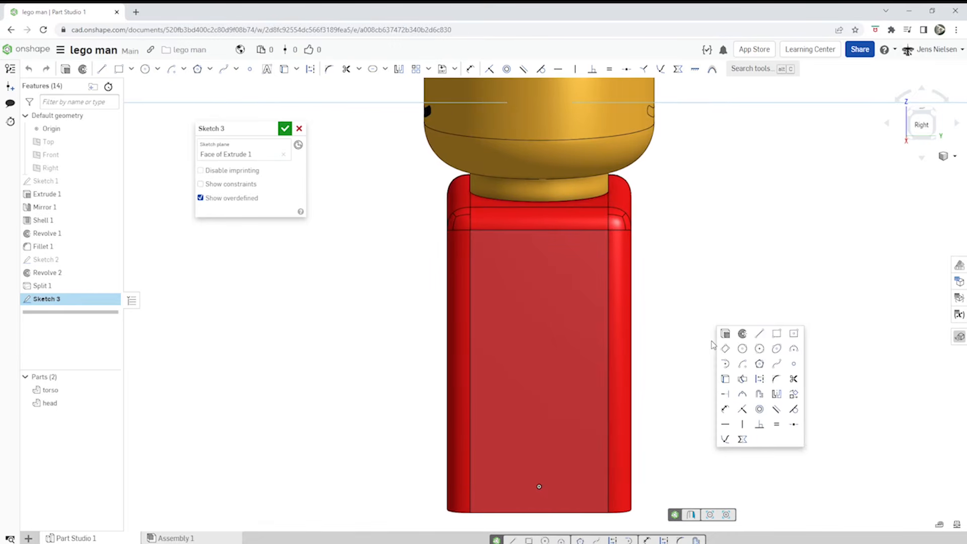
pyautogui.click(740, 347)
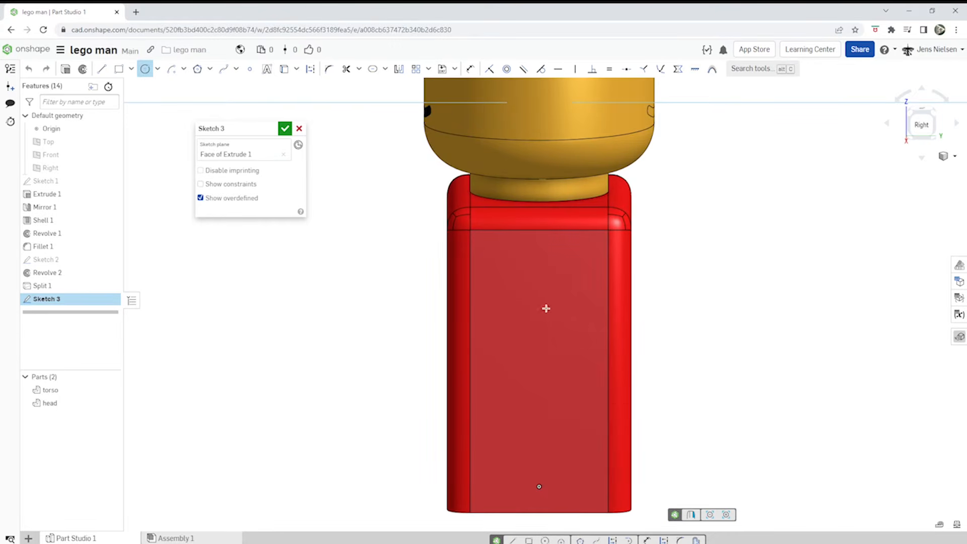
pyautogui.click(539, 305)
pyautogui.click(568, 327)
# Set the circle's diameter to 4 mm and move the circle down so it lies within the torso's side face
pyautogui.press('d')
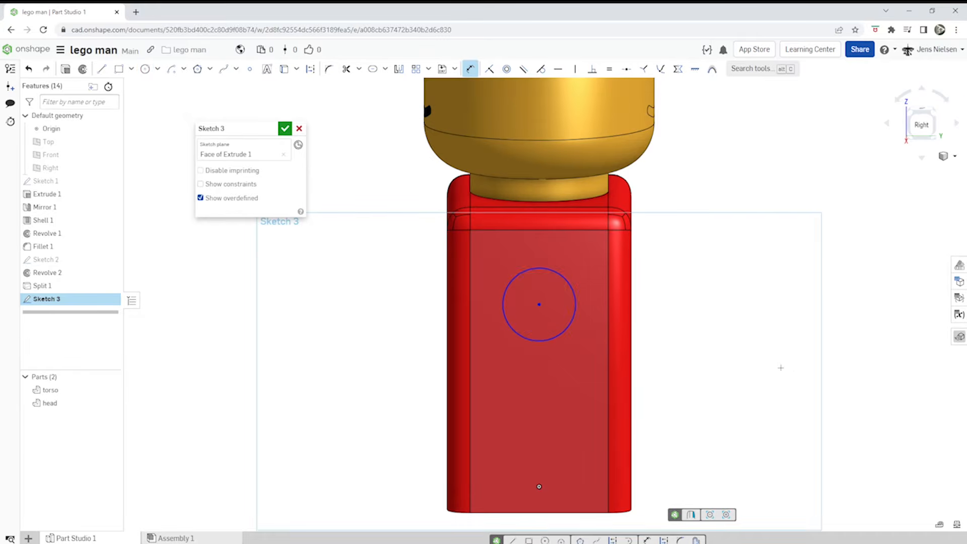
pyautogui.click(566, 328)
pyautogui.click(680, 354)
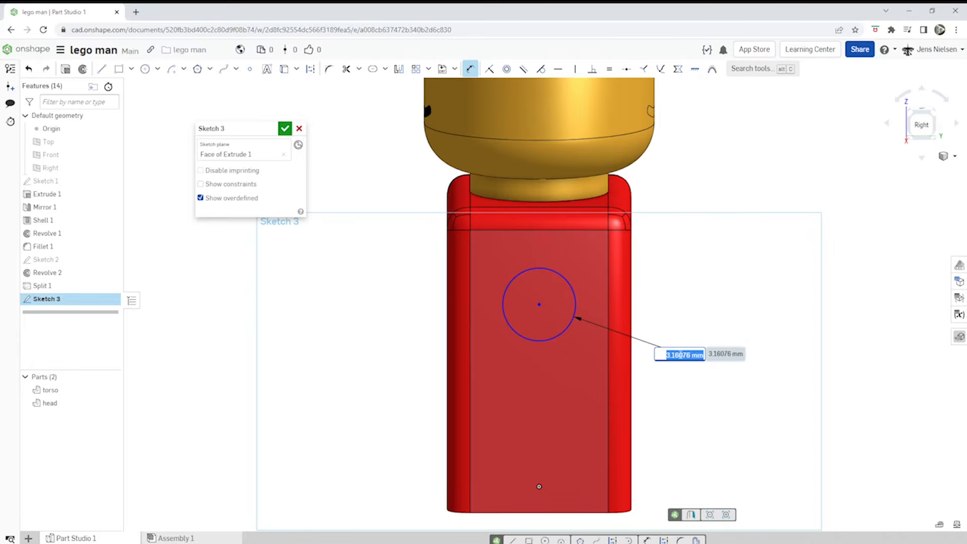
pyautogui.write('4')
pyautogui.press('Return')
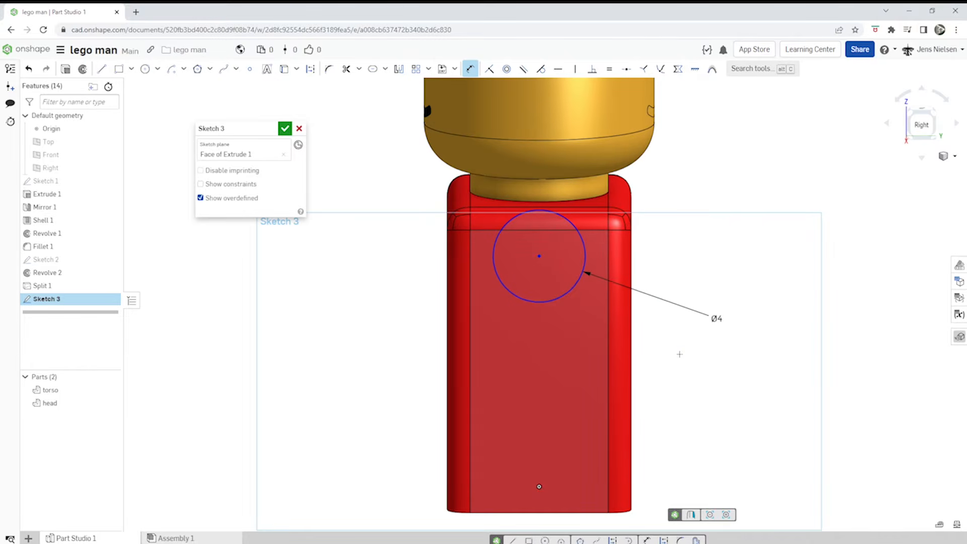
pyautogui.press('Escape')
pyautogui.moveTo(539, 257); pyautogui.dragTo(535, 307)
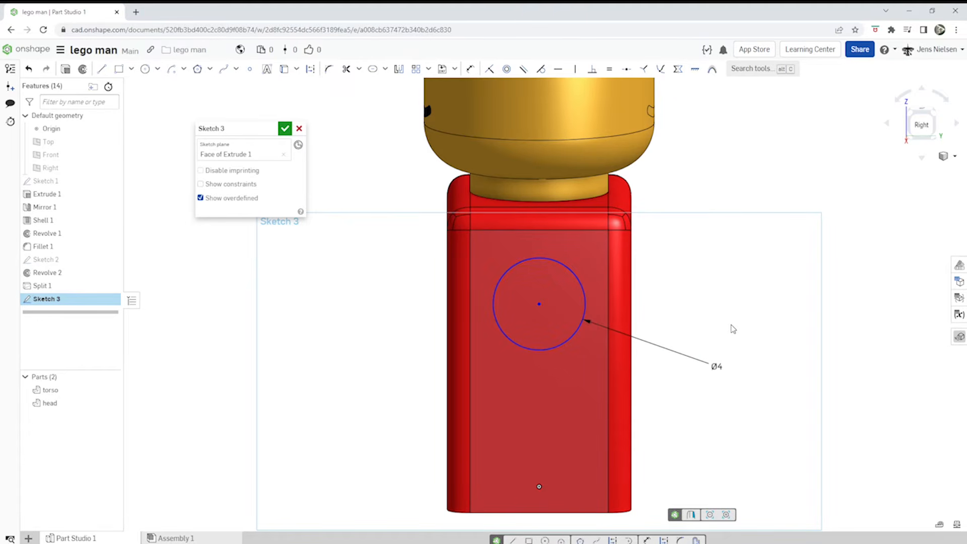
# Dimension the circle's centre 3.2 mm below the side face's upper edge and finish the sketch
pyautogui.press('u')
pyautogui.click(558, 232)
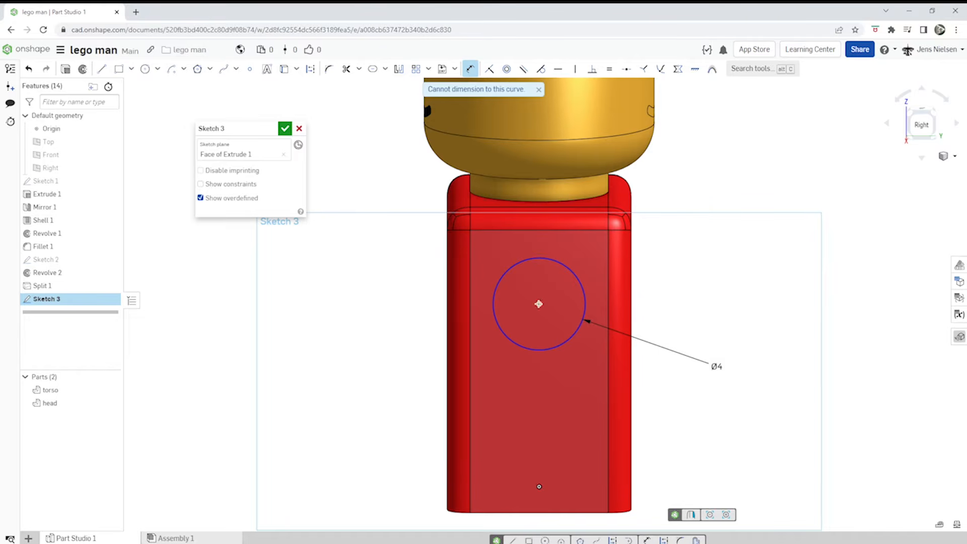
pyautogui.click(607, 231)
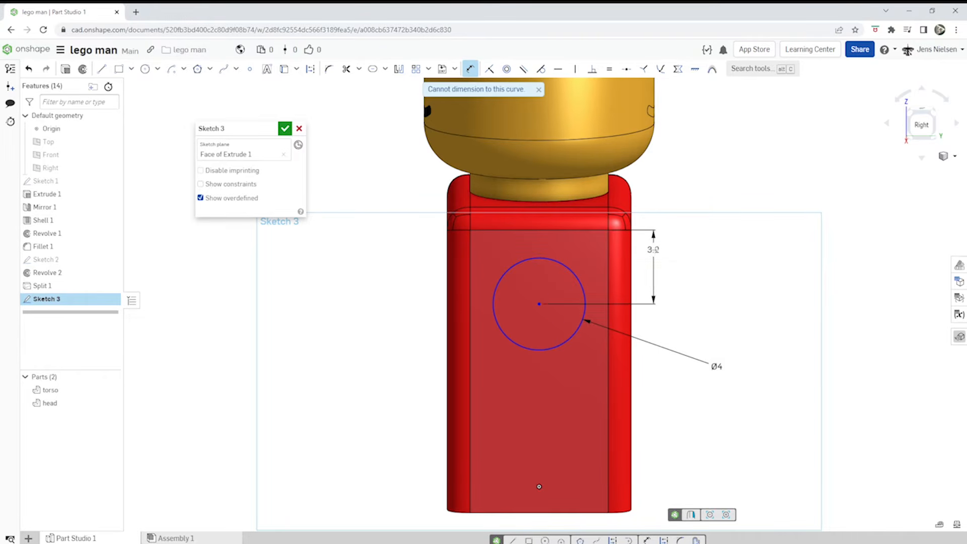
pyautogui.click(661, 252)
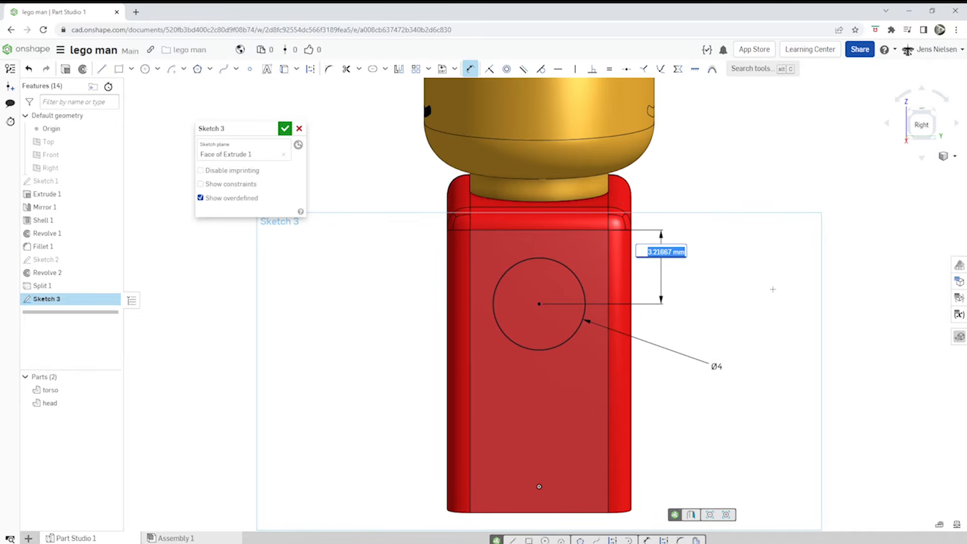
pyautogui.write('3.2')
pyautogui.press('Return')
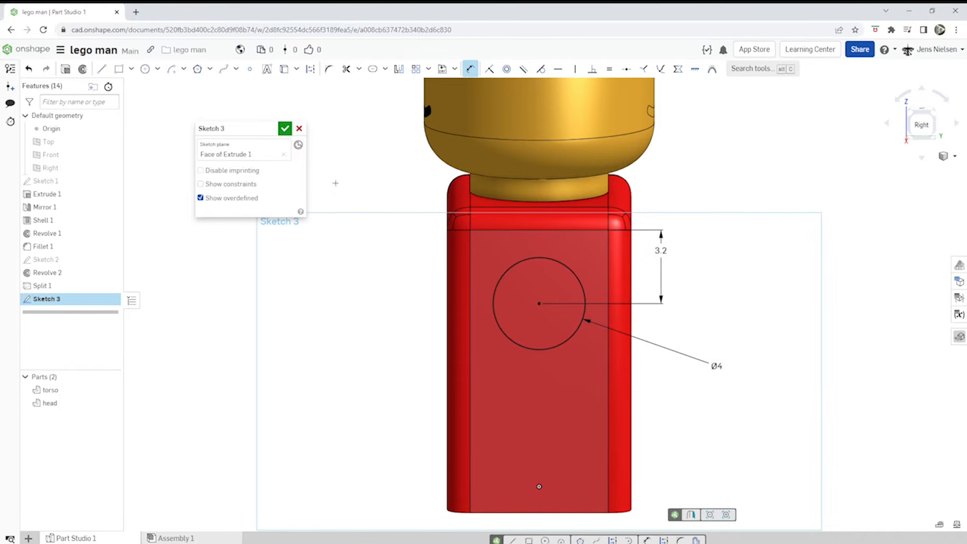
pyautogui.click(287, 133)
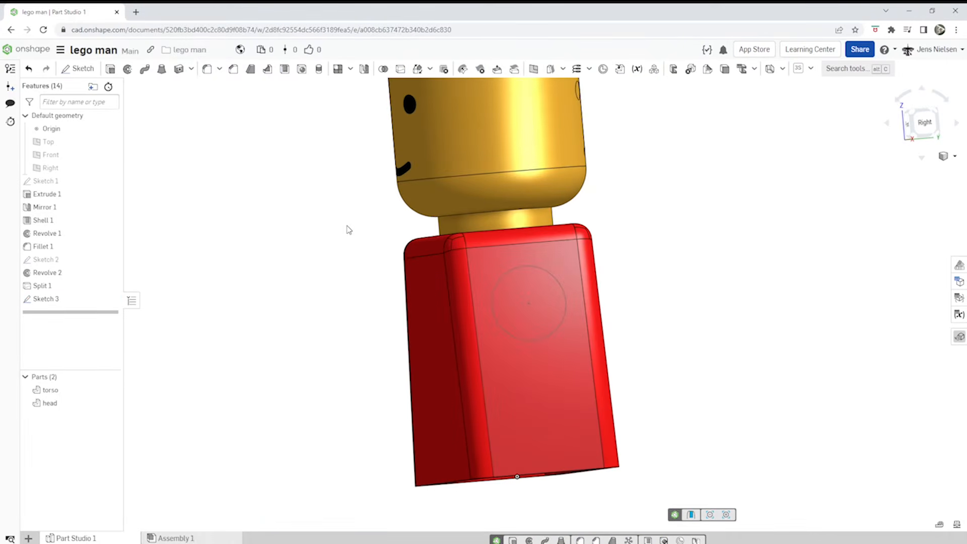
# Extrude the arm circle as a Remove cut into the torso with the Up to next end type
pyautogui.click(111, 69)
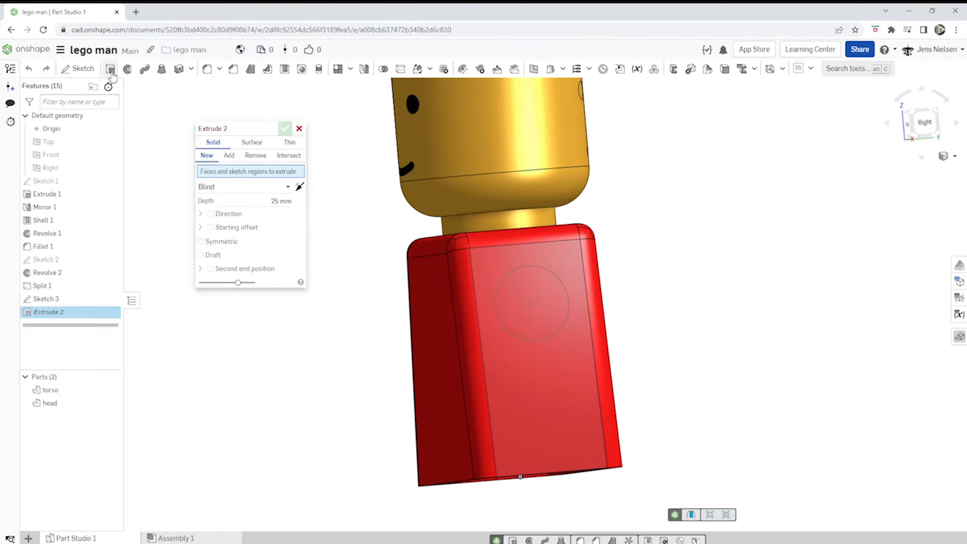
pyautogui.click(537, 292)
pyautogui.click(256, 155)
pyautogui.moveTo(430, 391); pyautogui.dragTo(421, 370, button='right')
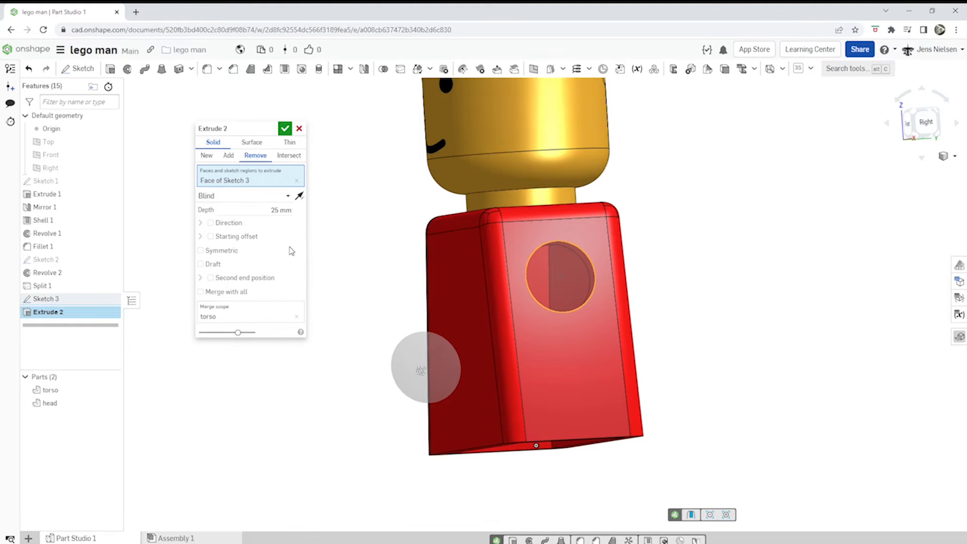
pyautogui.click(288, 199)
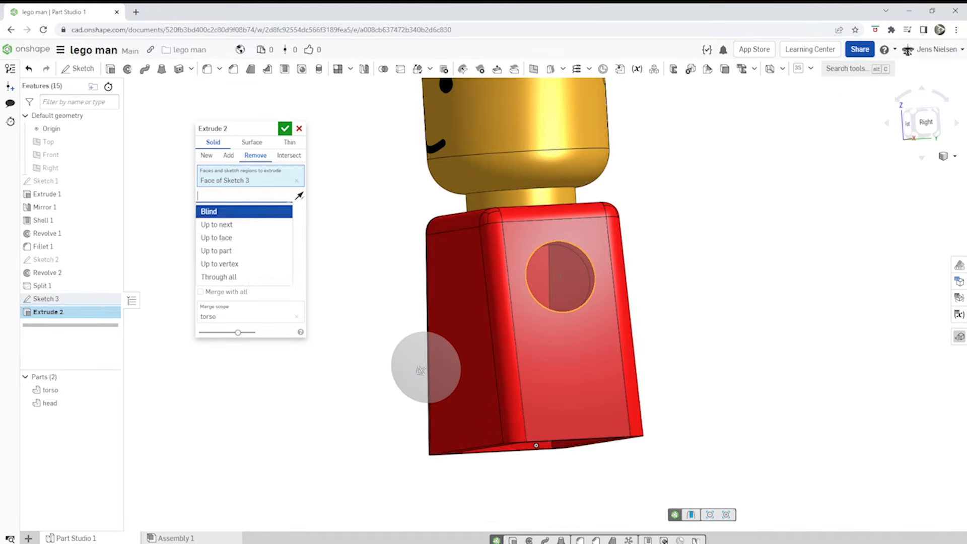
pyautogui.click(262, 222)
pyautogui.moveTo(427, 318); pyautogui.dragTo(292, 139, button='right')
pyautogui.click(285, 128)
pyautogui.moveTo(814, 298); pyautogui.dragTo(733, 260, button='right')
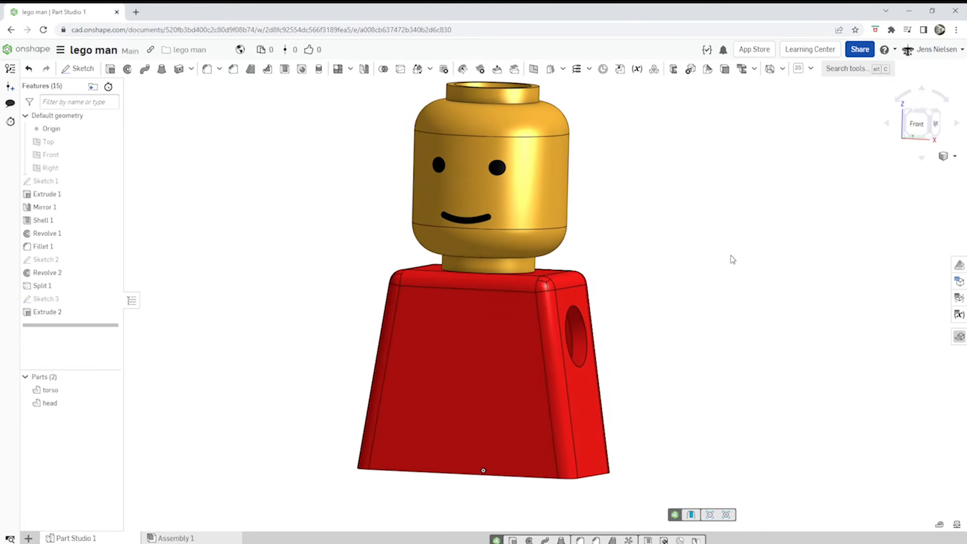
# Mirror the arm hole cut about the Right plane as a feature mirror
pyautogui.click(363, 71)
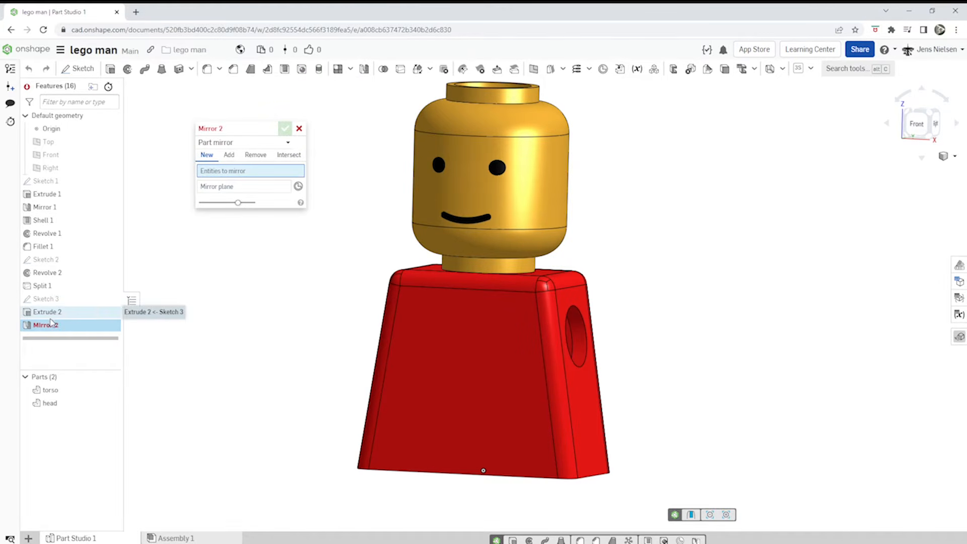
pyautogui.click(289, 143)
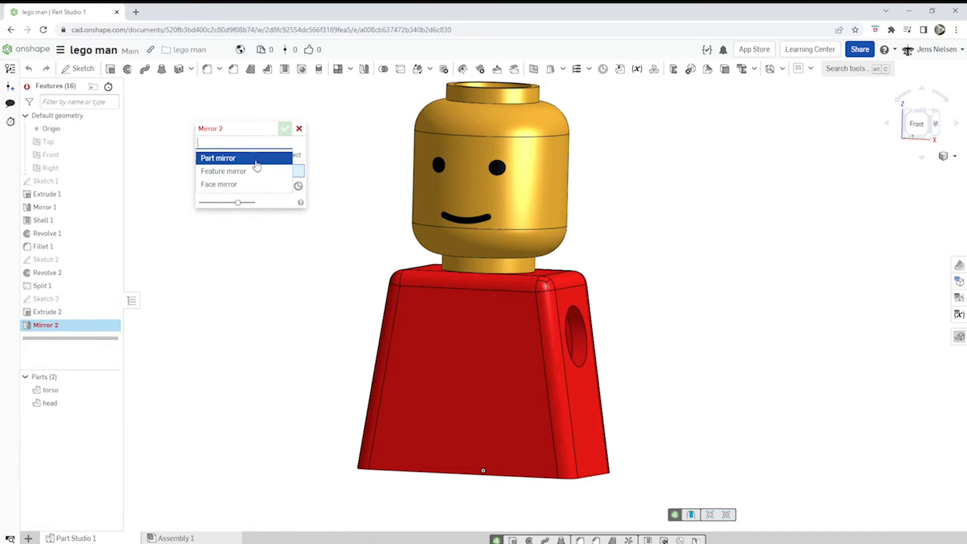
pyautogui.click(252, 171)
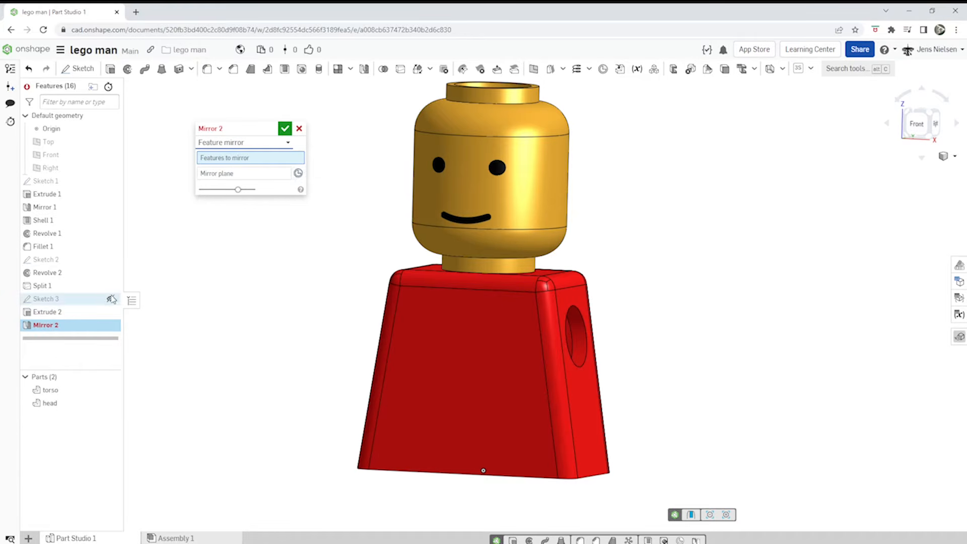
pyautogui.click(65, 313)
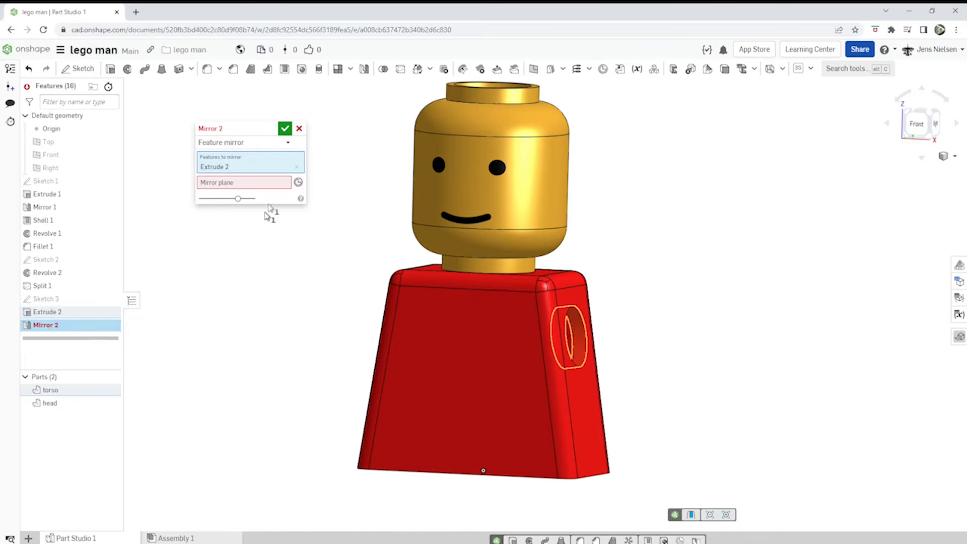
pyautogui.click(269, 186)
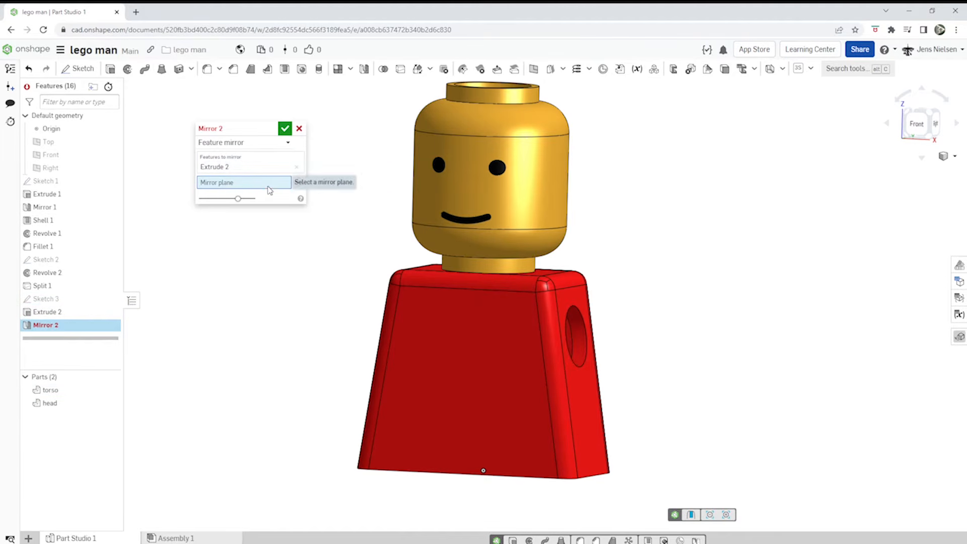
pyautogui.click(90, 171)
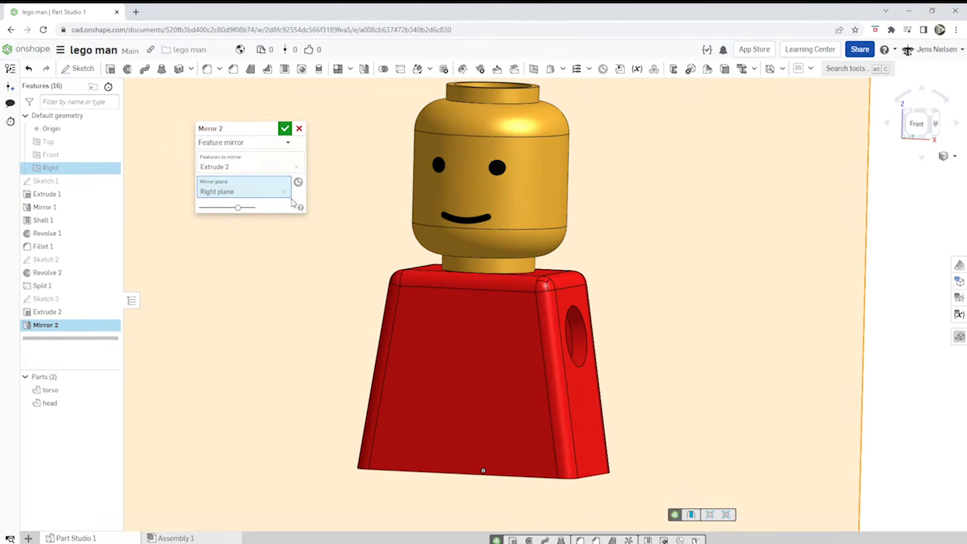
pyautogui.press('f')
pyautogui.hotkey('shift', '1')
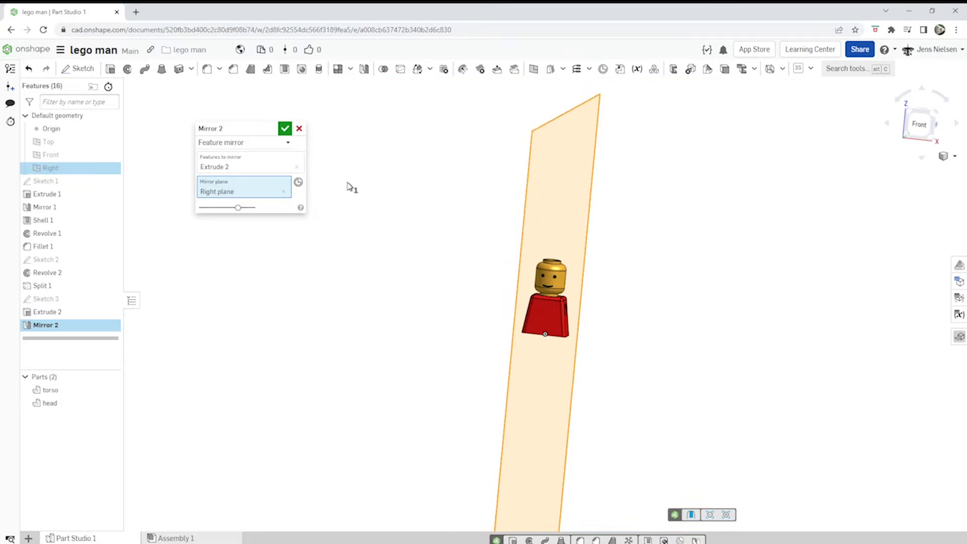
pyautogui.click(286, 130)
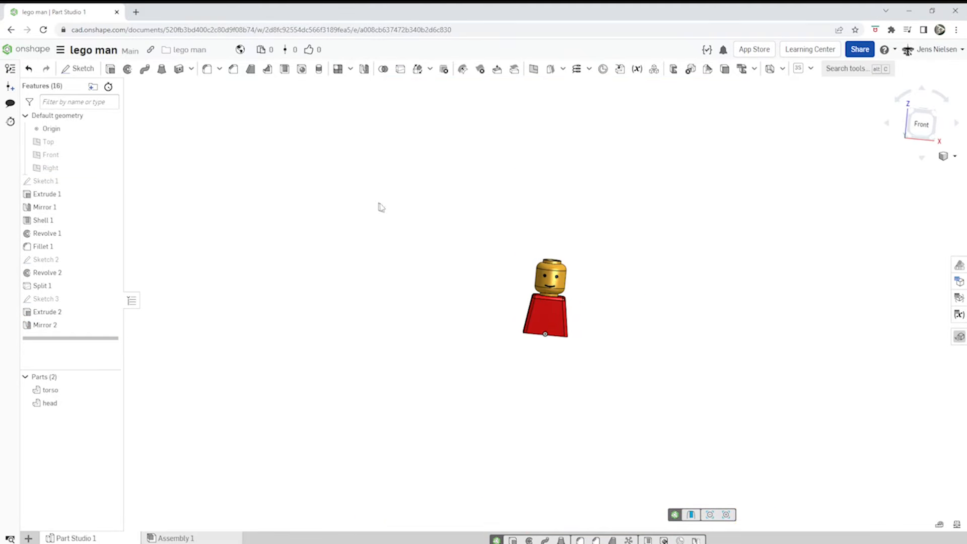
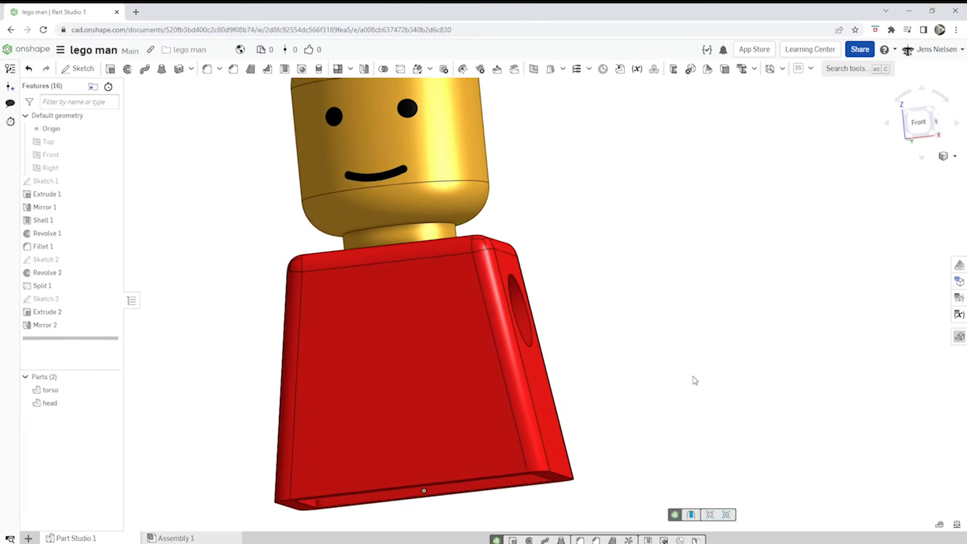
# Create a Curve point plane from the torso's front side-face fillet edge and the vertex at its lower end
pyautogui.press('s')
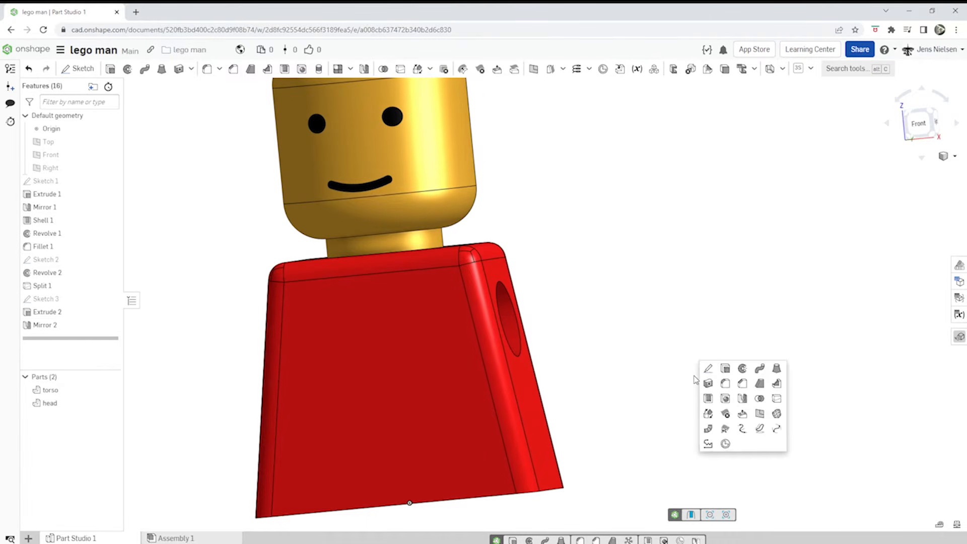
pyautogui.click(760, 414)
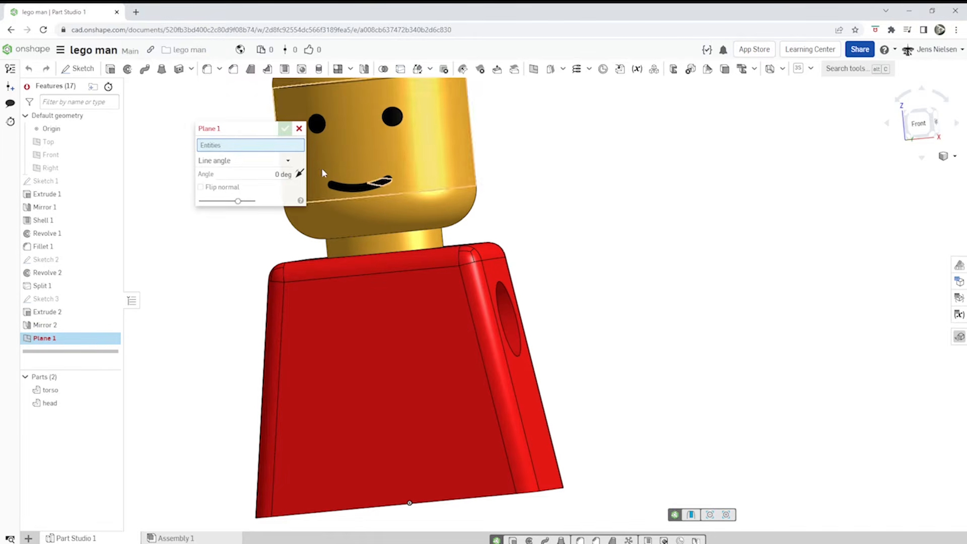
pyautogui.click(287, 160)
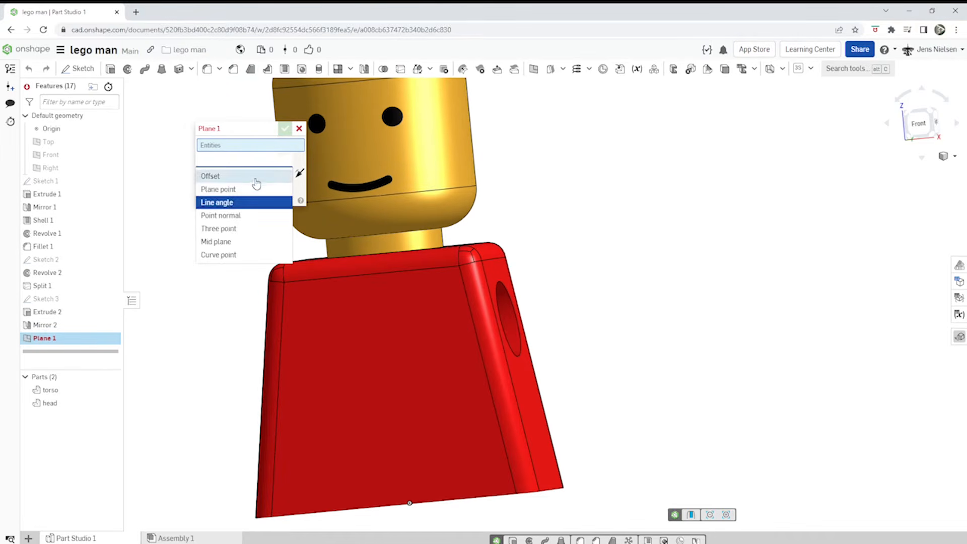
pyautogui.click(233, 255)
pyautogui.scroll(-10, 646, 403)
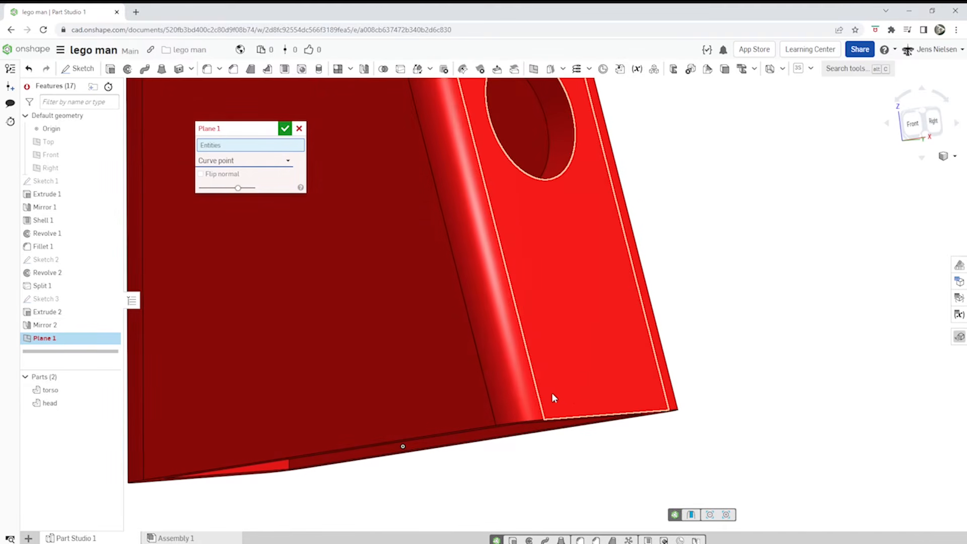
pyautogui.click(537, 393)
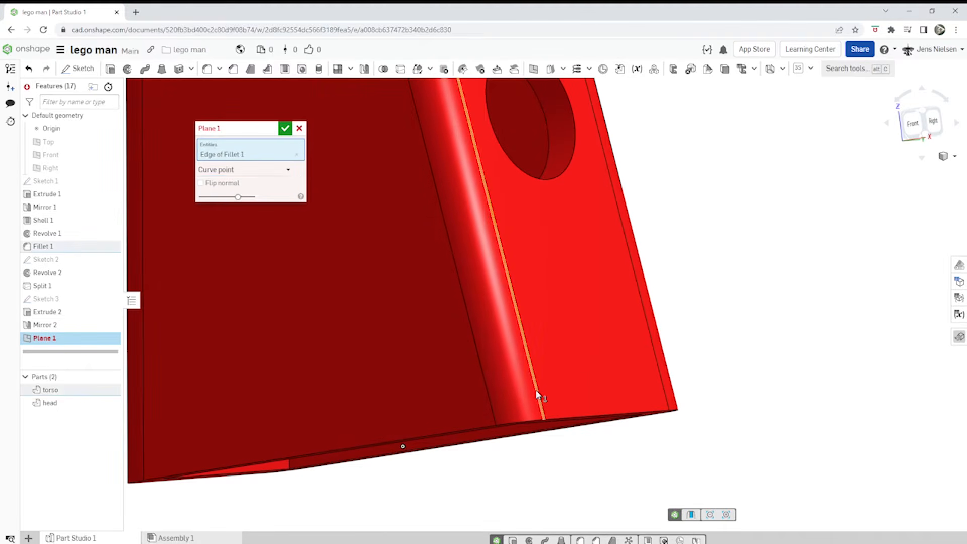
pyautogui.click(545, 420)
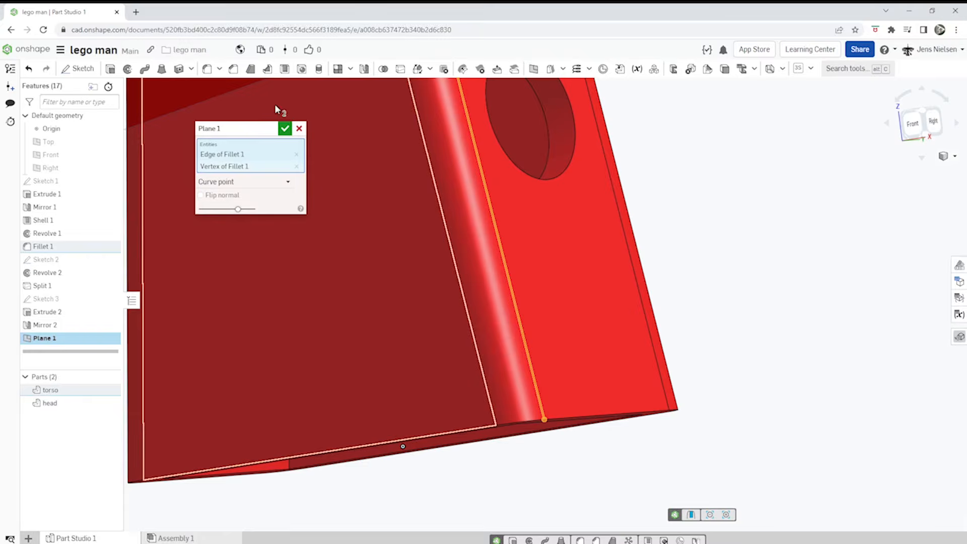
pyautogui.click(285, 129)
# Start a sketch on the new curve point plane and draw a circle about 4.1 mm in diameter beside the head
pyautogui.scroll(-5, 667, 274)
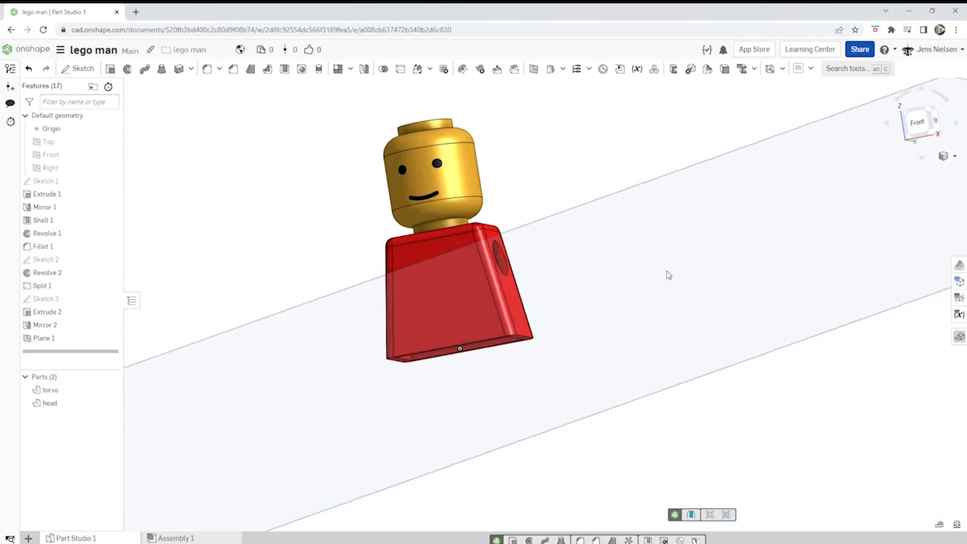
pyautogui.scroll(-3, 667, 274)
pyautogui.moveTo(667, 274); pyautogui.dragTo(798, 380, button='right')
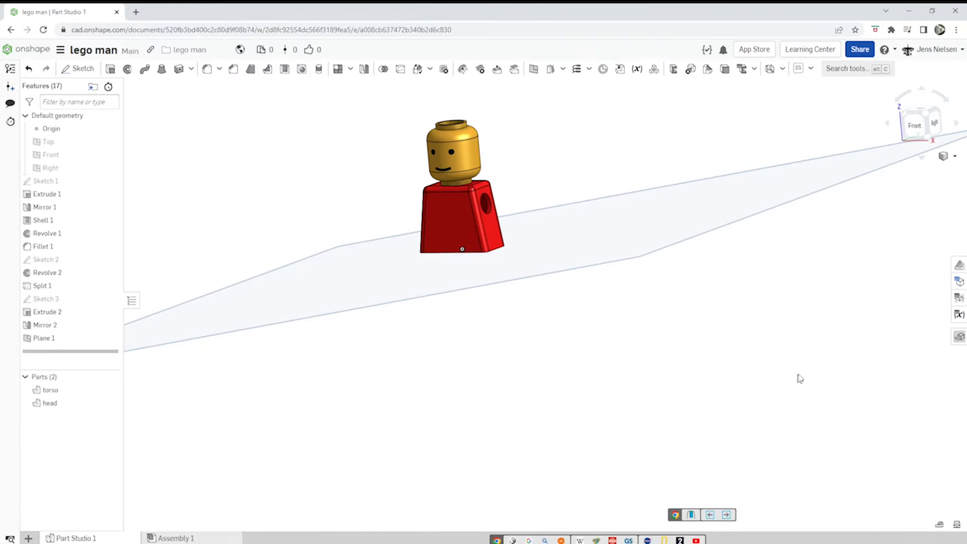
pyautogui.press('s')
pyautogui.click(815, 370)
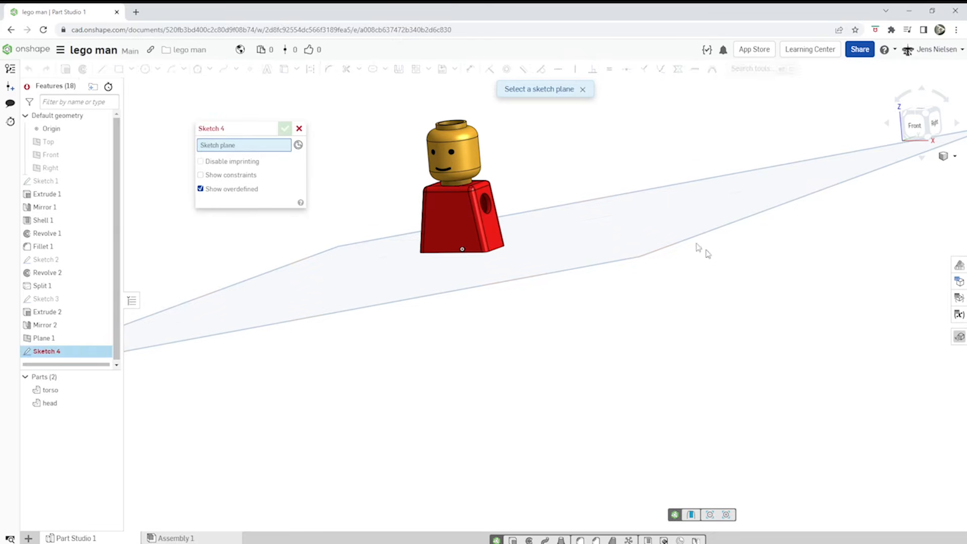
pyautogui.click(680, 237)
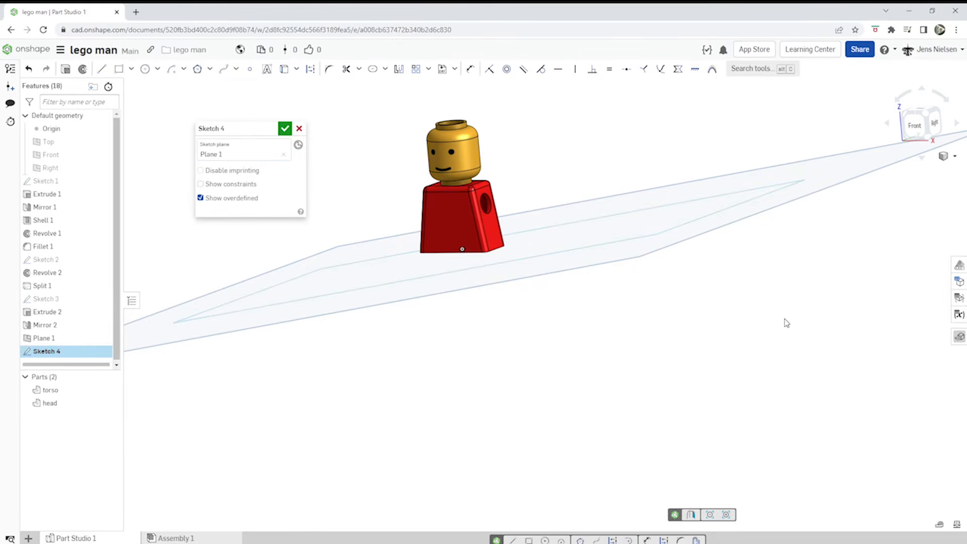
pyautogui.press('n')
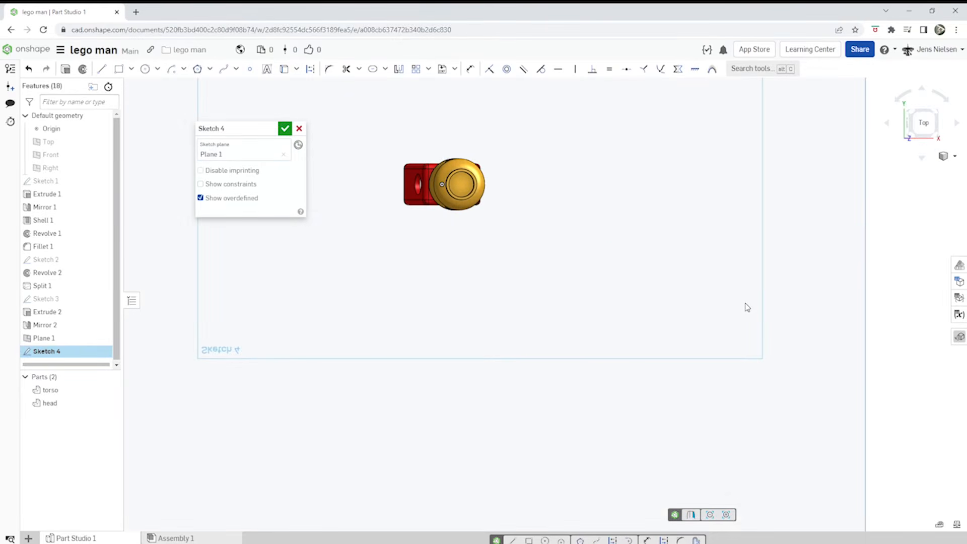
pyautogui.press('s')
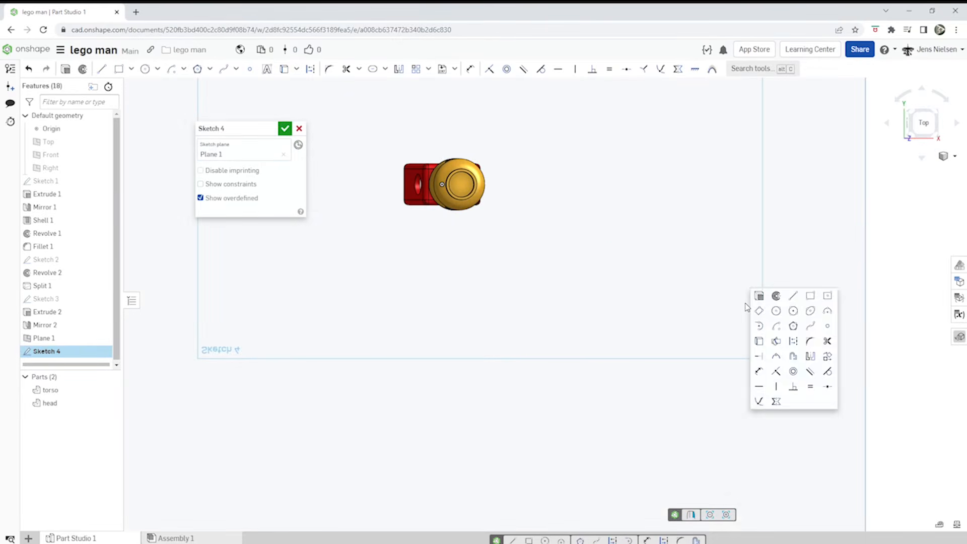
pyautogui.click(775, 312)
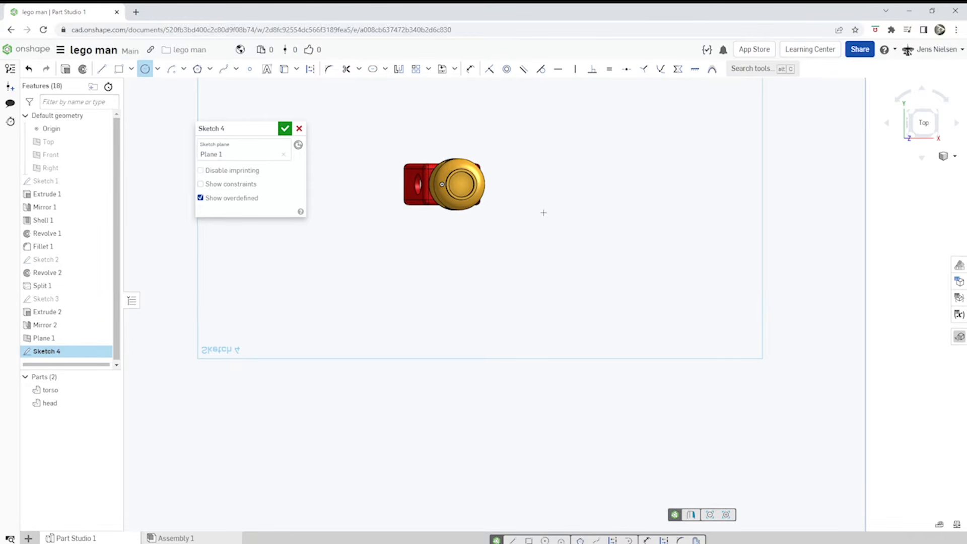
pyautogui.scroll(10, 544, 213)
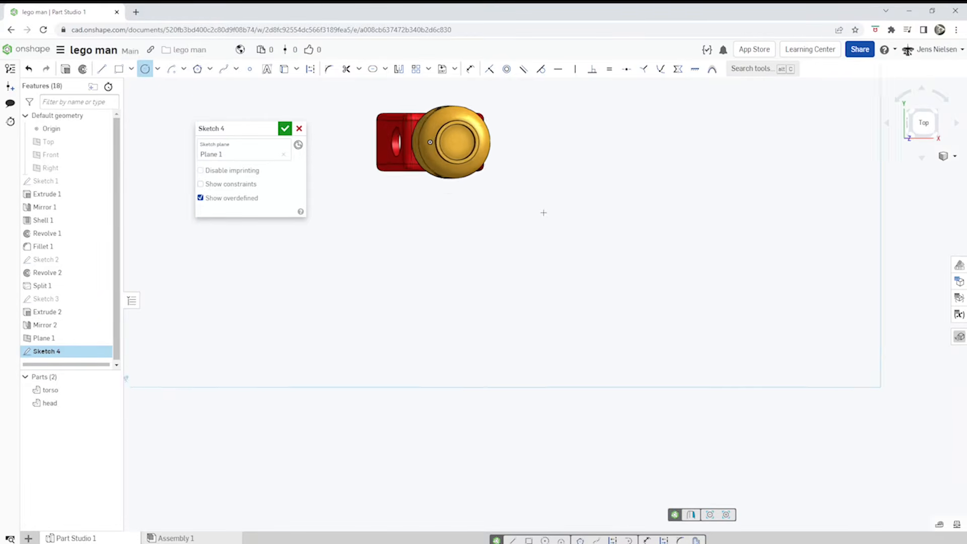
pyautogui.click(511, 174)
pyautogui.click(556, 193)
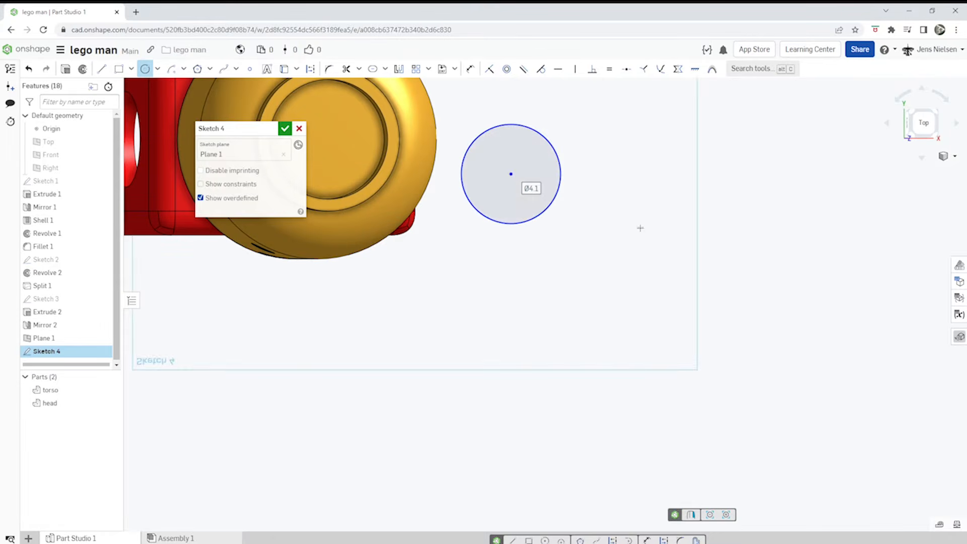
# Dimension the sketched arm circle's diameter to 4 mm
pyautogui.press('d')
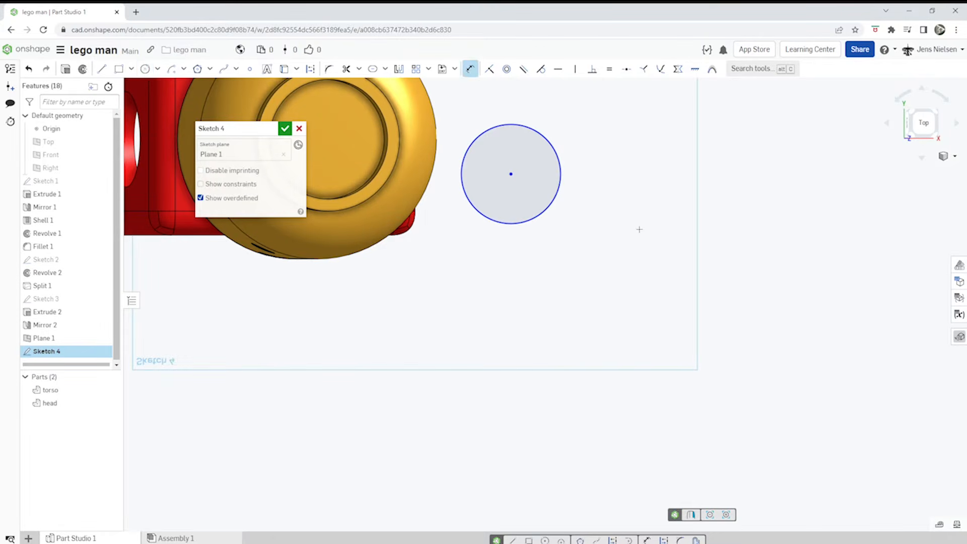
pyautogui.click(549, 211)
pyautogui.click(548, 212)
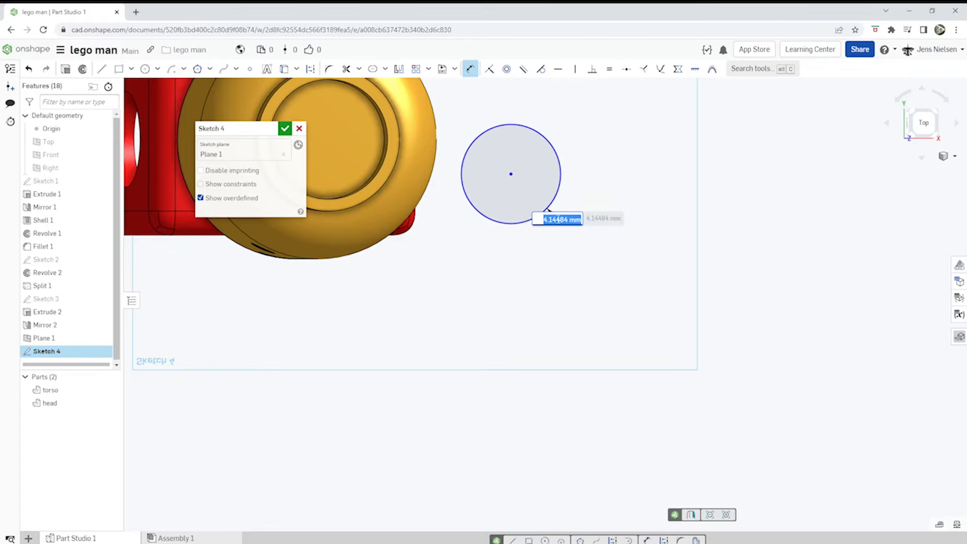
pyautogui.write('4')
pyautogui.press('Return')
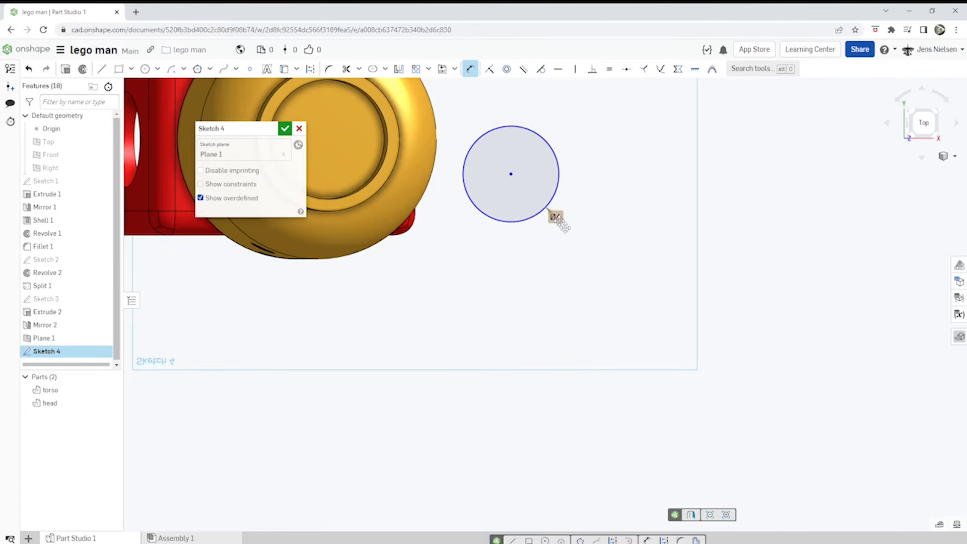
# Constrain the 4 mm circle tangent to the lower edge of the torso's side face
pyautogui.scroll(-3, 571, 237)
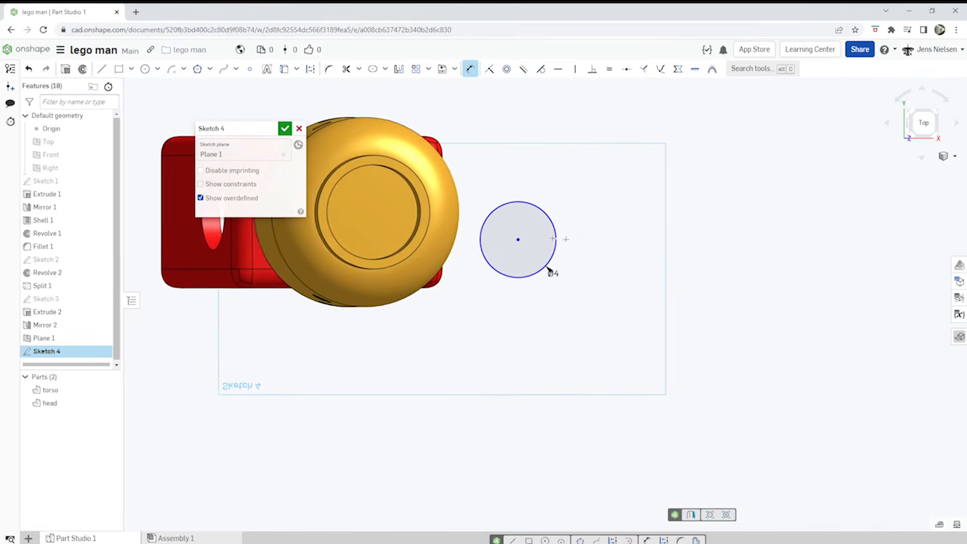
pyautogui.click(911, 135)
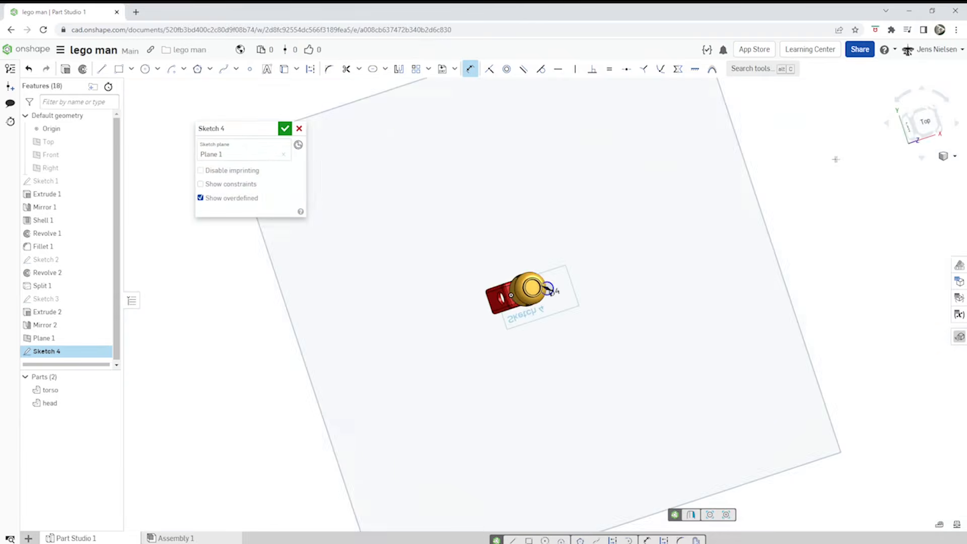
pyautogui.scroll(10, 836, 159)
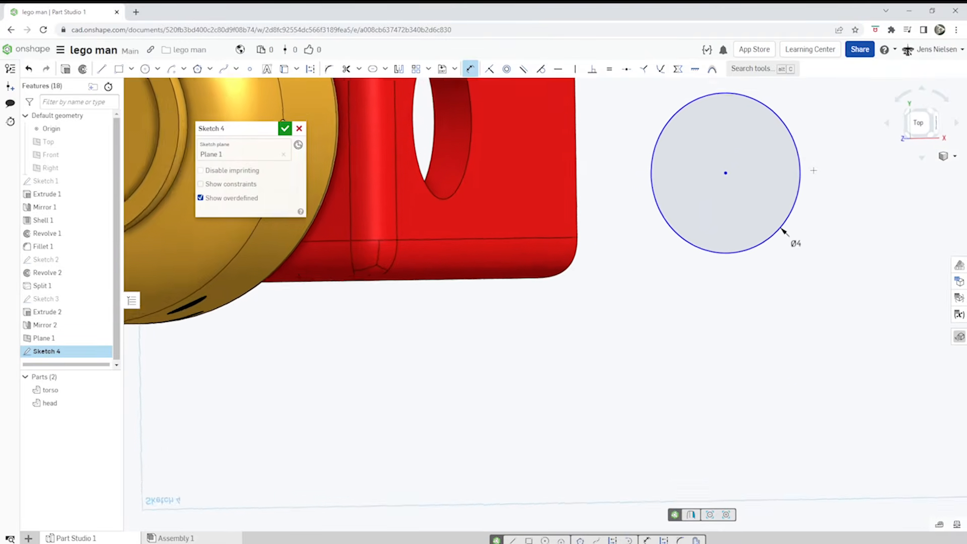
pyautogui.scroll(-2, 806, 186)
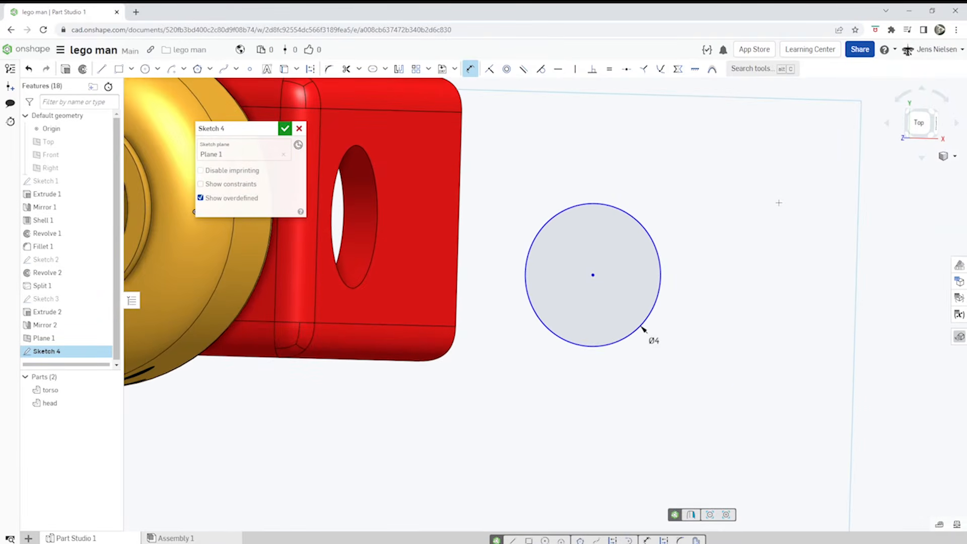
pyautogui.press('t')
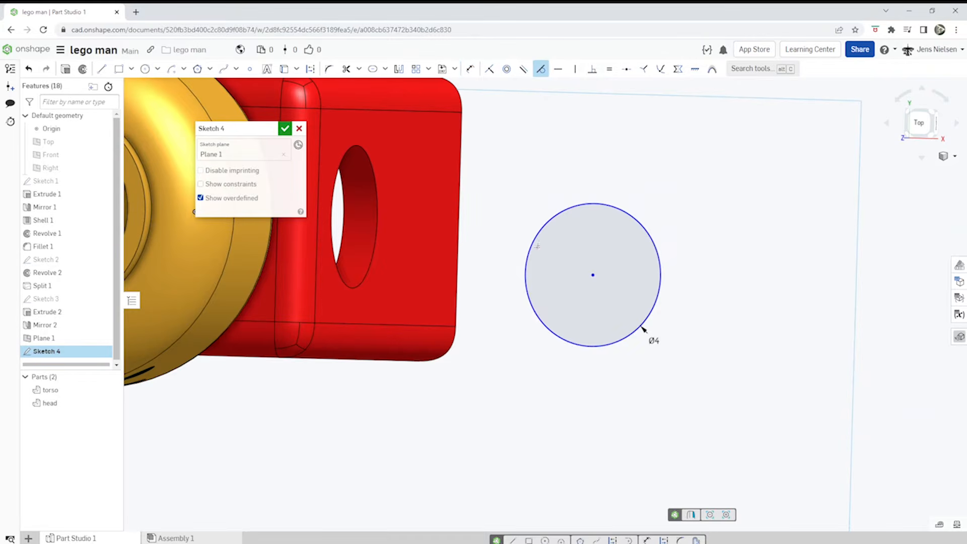
pyautogui.click(528, 253)
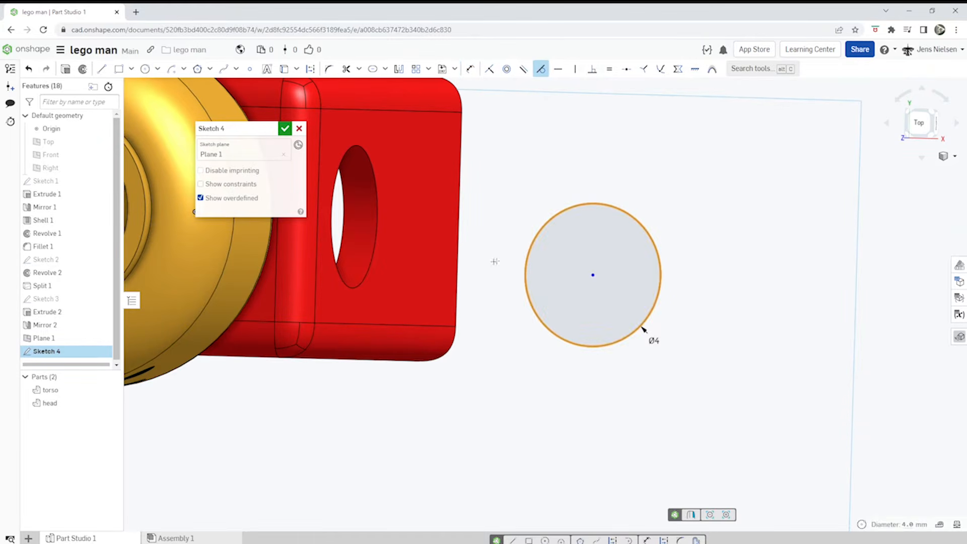
pyautogui.moveTo(642, 329); pyautogui.dragTo(574, 327)
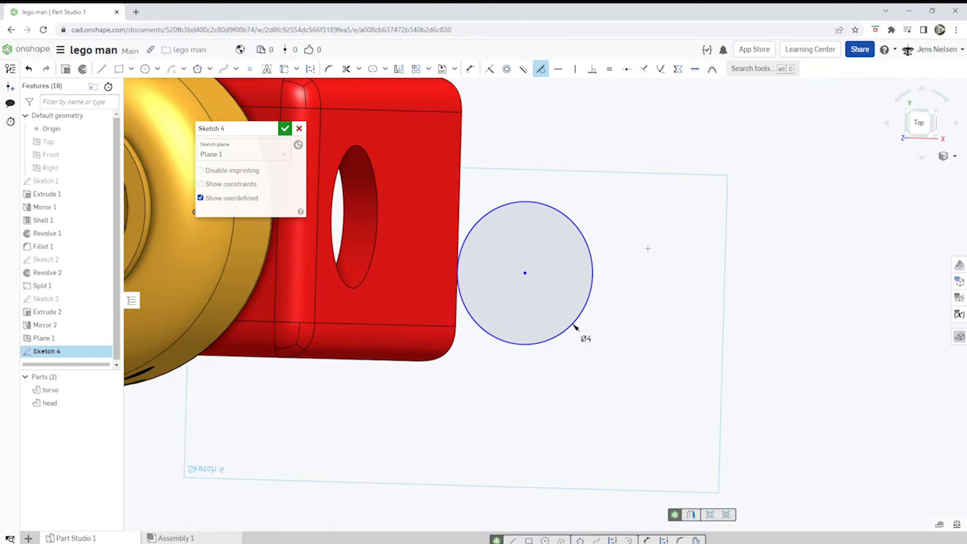
# Align the circle's centre horizontally with the vertex at the front end of the torso's lower side edge and accept the sketch
pyautogui.press('h')
pyautogui.press('d')
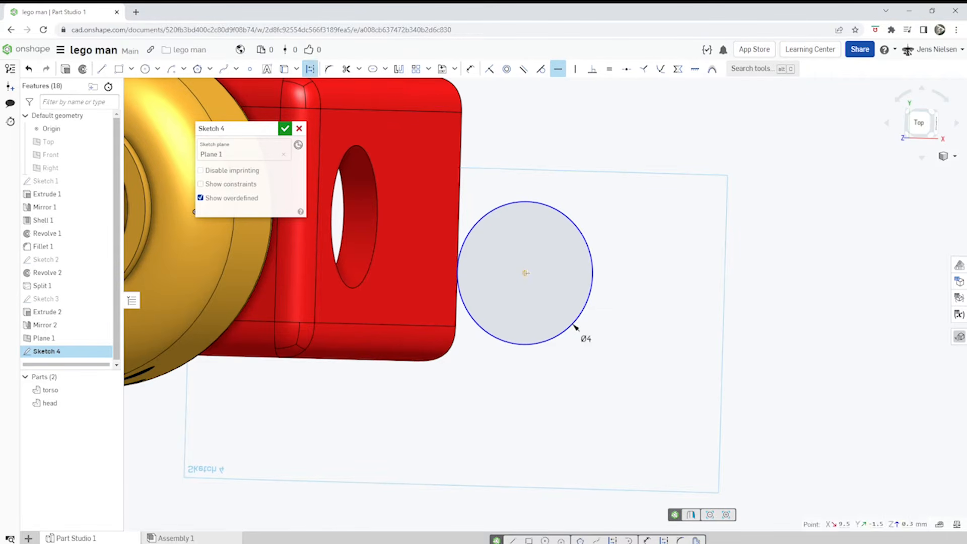
pyautogui.click(457, 328)
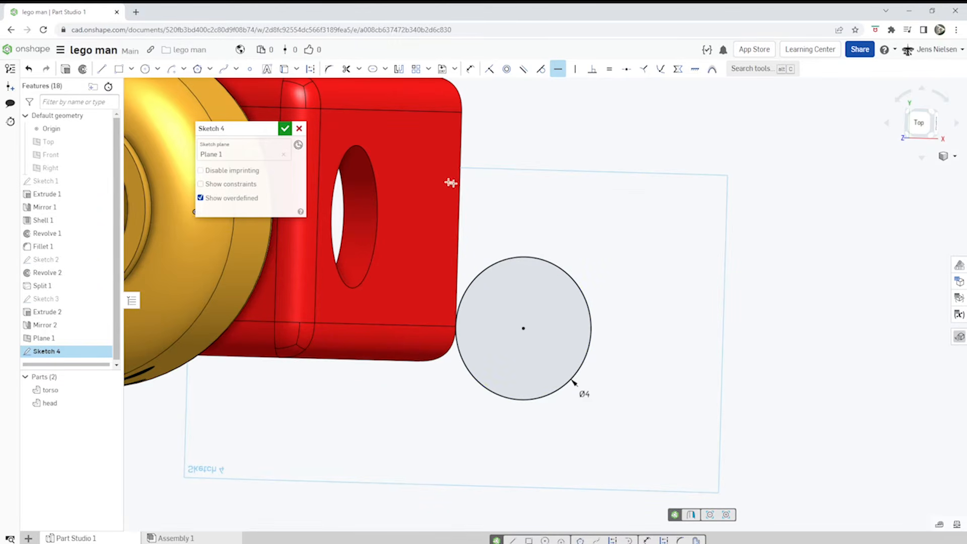
pyautogui.click(285, 129)
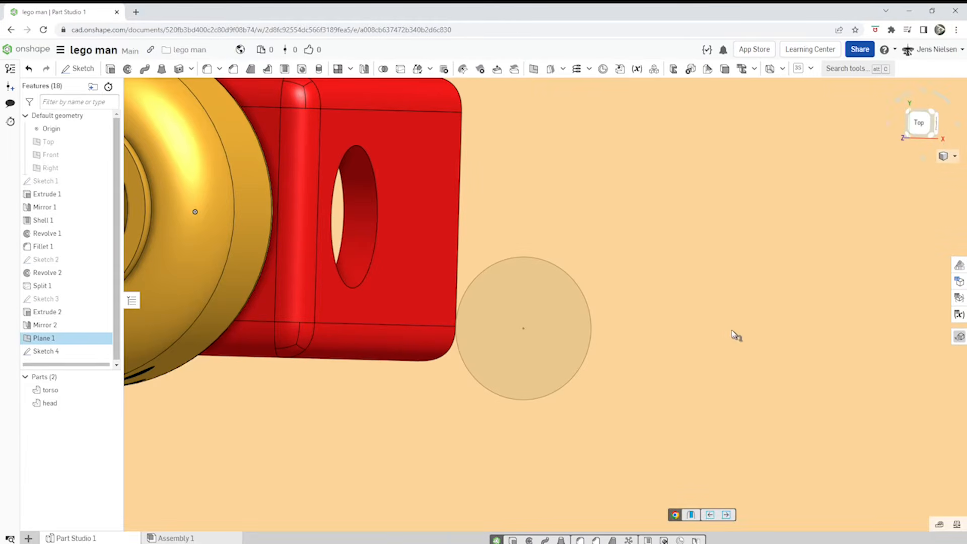
# Hide the curve point plane that carries the arm circle sketch
pyautogui.scroll(-10, 747, 318)
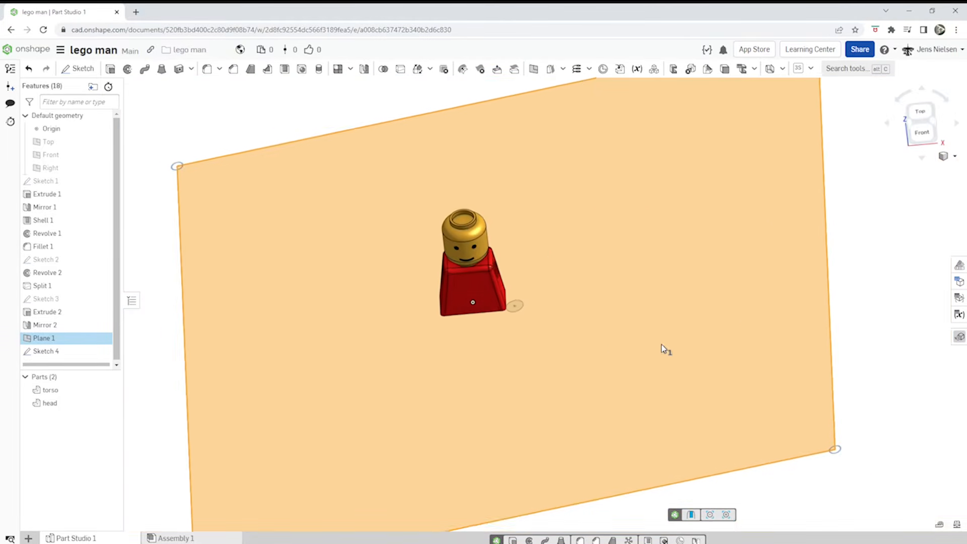
pyautogui.moveTo(673, 343); pyautogui.dragTo(574, 342, button='right')
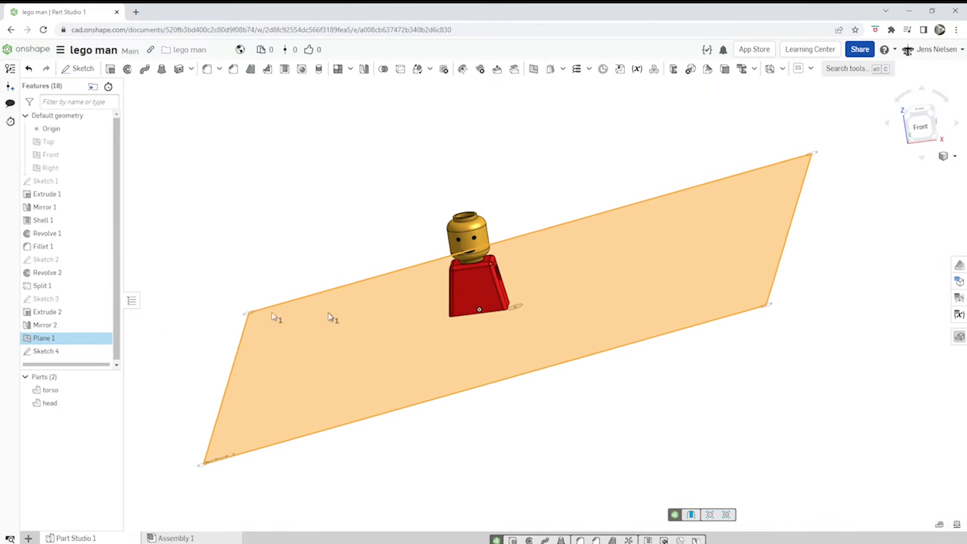
pyautogui.click(102, 339)
pyautogui.scroll(5, 555, 263)
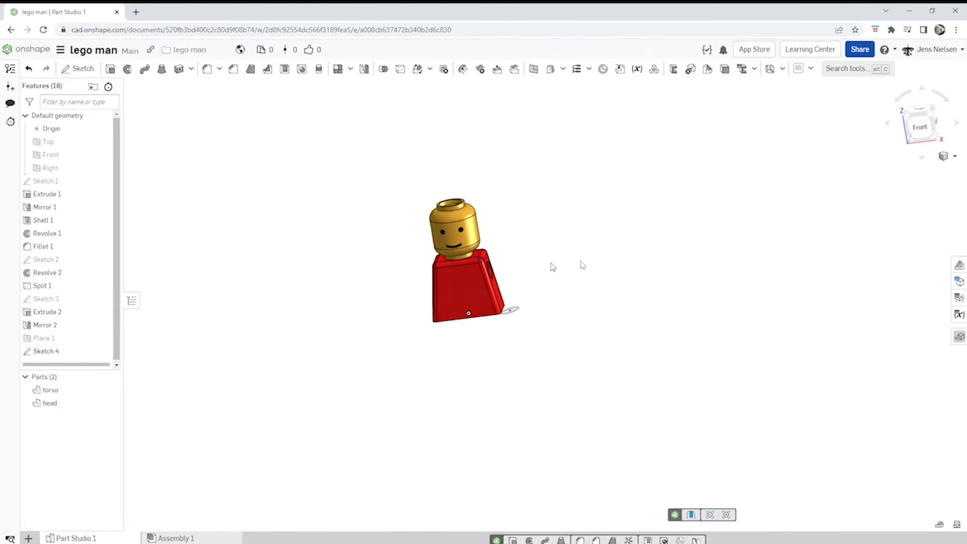
# Create a Line angle plane through the inner bottom edge of the torso's back wall at an angle of 135 degrees
pyautogui.scroll(3, 614, 267)
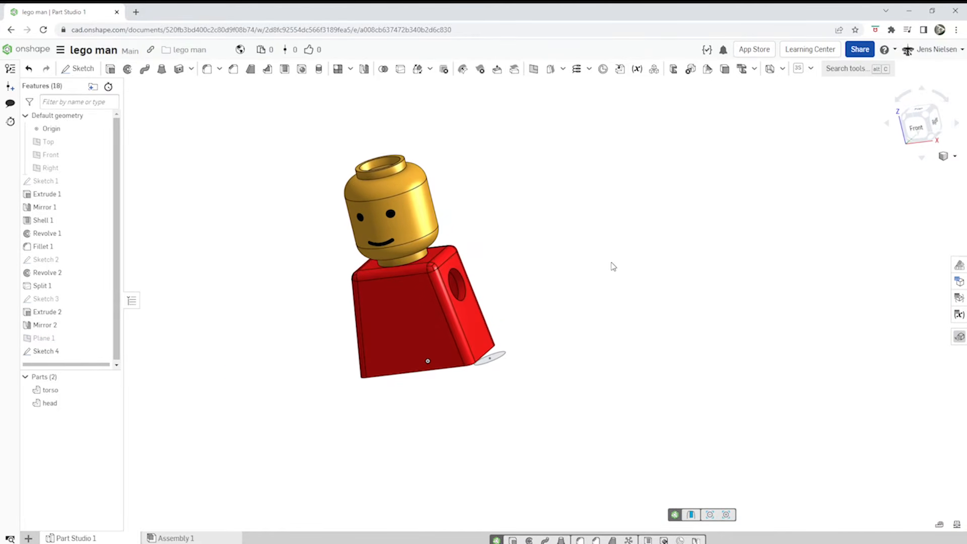
pyautogui.press('s')
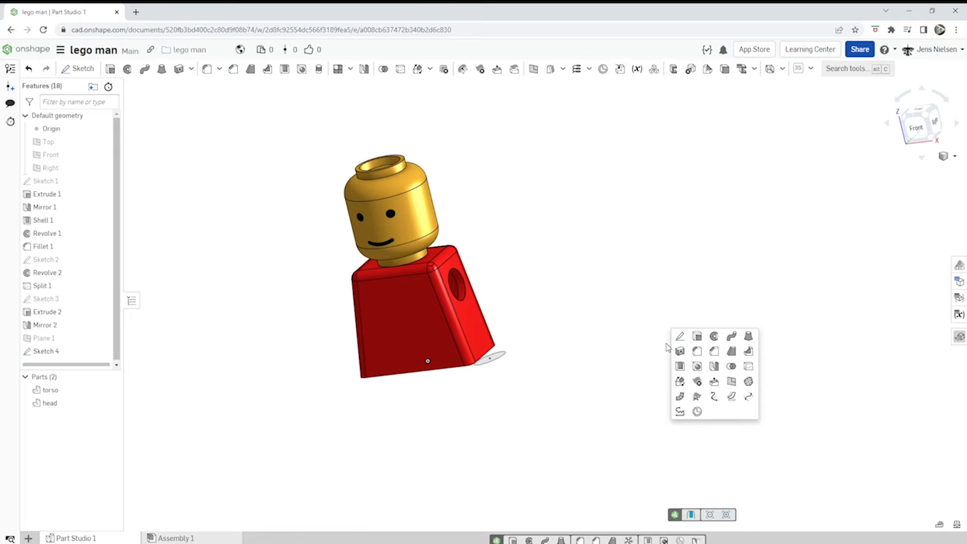
pyautogui.click(733, 383)
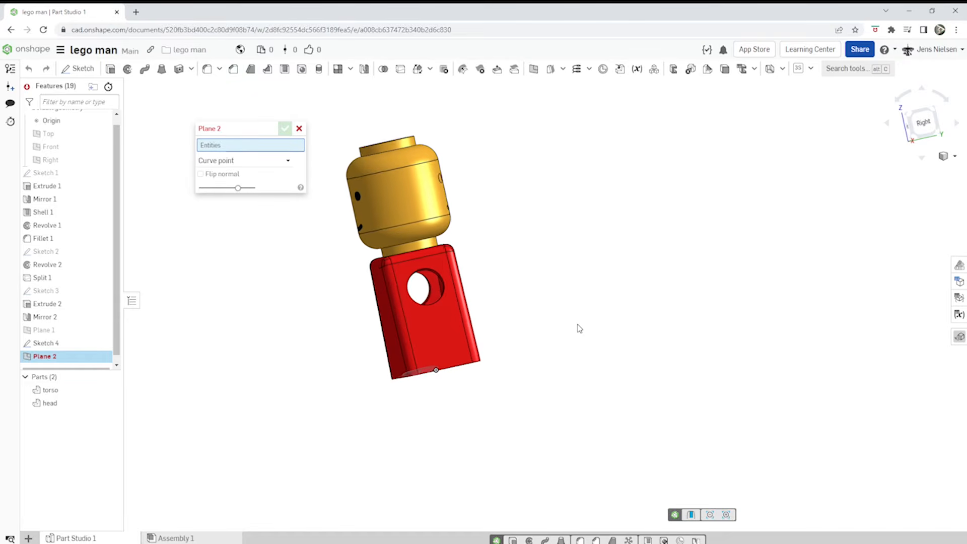
pyautogui.click(289, 160)
pyautogui.click(263, 204)
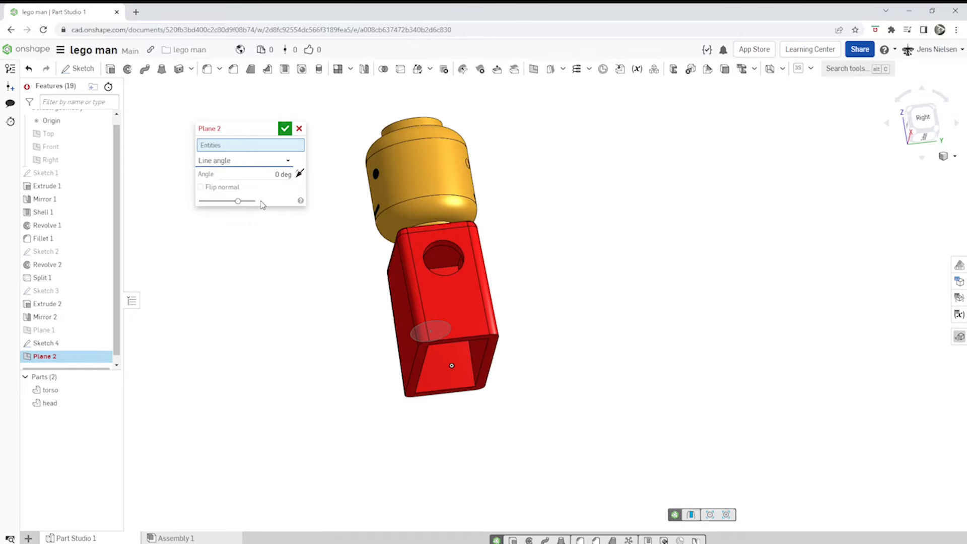
pyautogui.scroll(3, 486, 367)
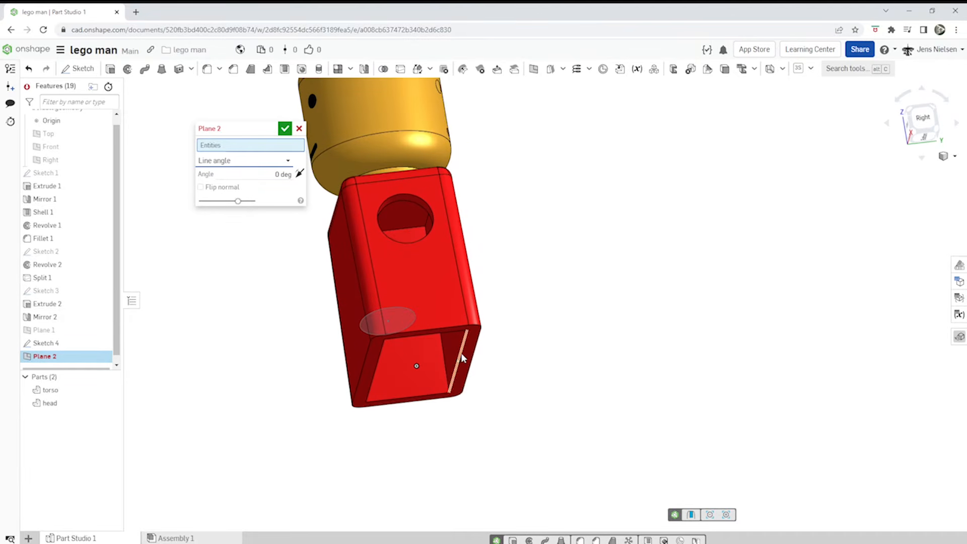
pyautogui.click(462, 358)
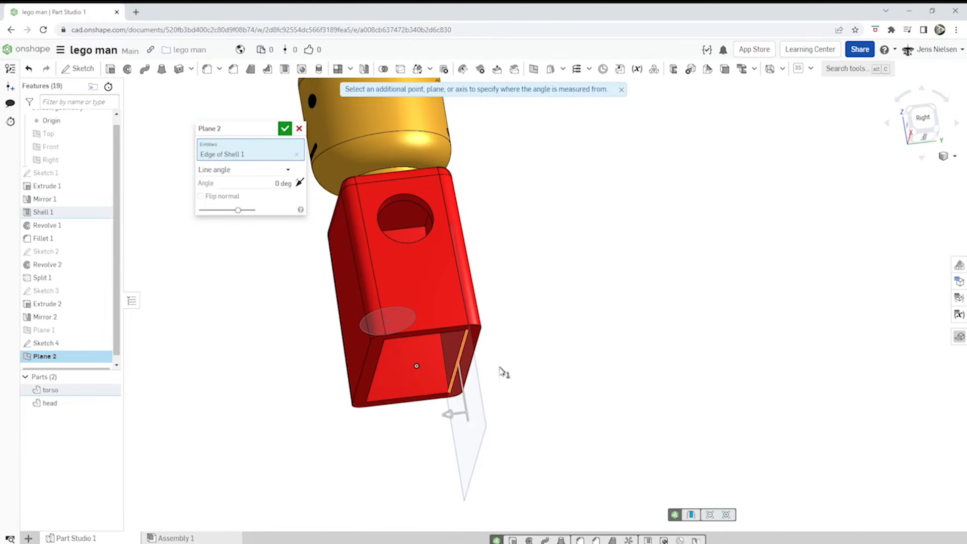
pyautogui.moveTo(450, 415); pyautogui.dragTo(368, 274)
pyautogui.moveTo(367, 273); pyautogui.dragTo(443, 262, button='right')
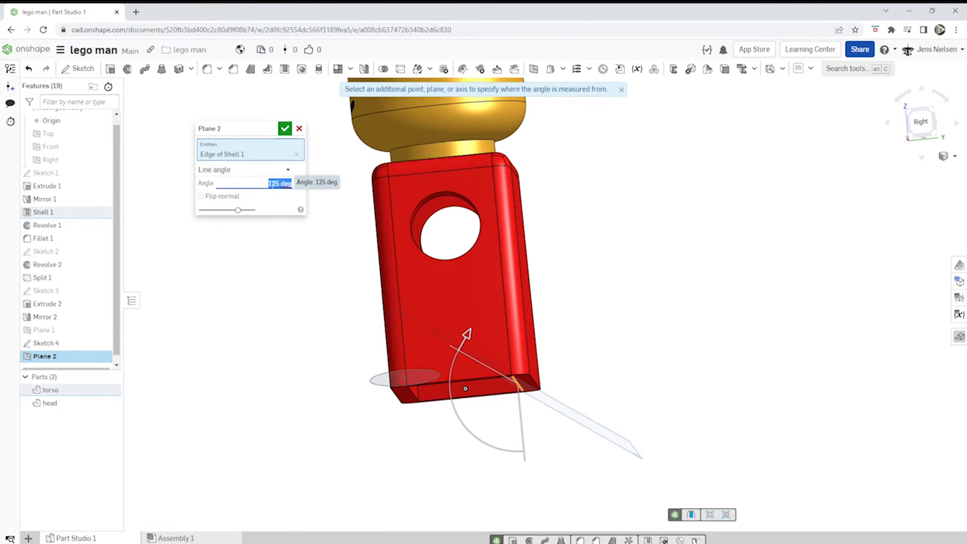
pyautogui.write('135')
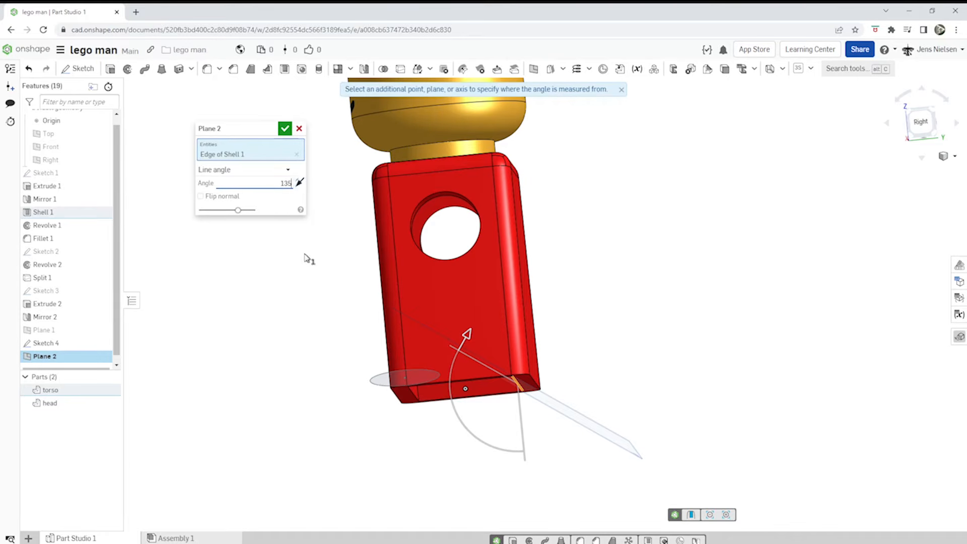
pyautogui.click(288, 132)
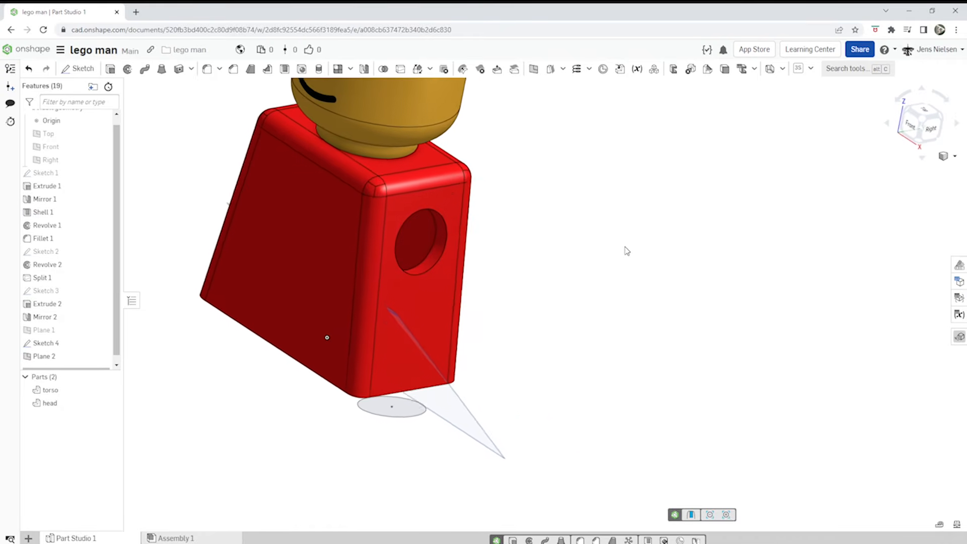
# Extrude the 4 mm circle upward as a new solid part, using Up to face with the angled plane as its end
pyautogui.click(110, 69)
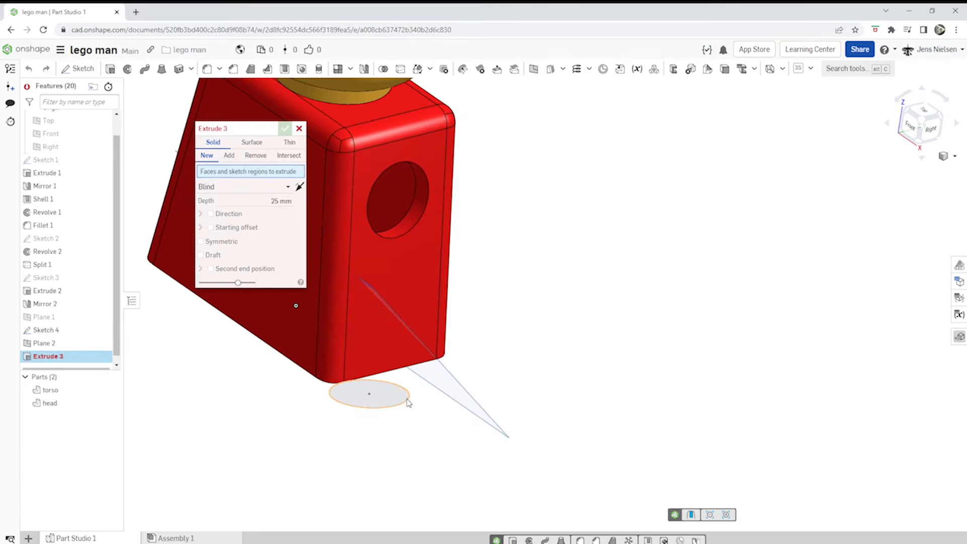
pyautogui.click(405, 401)
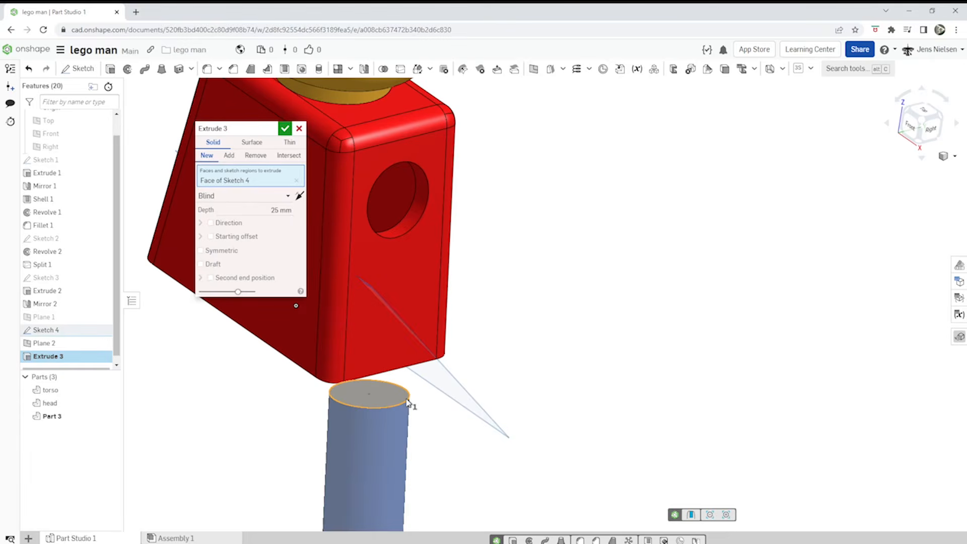
pyautogui.click(282, 197)
pyautogui.click(247, 243)
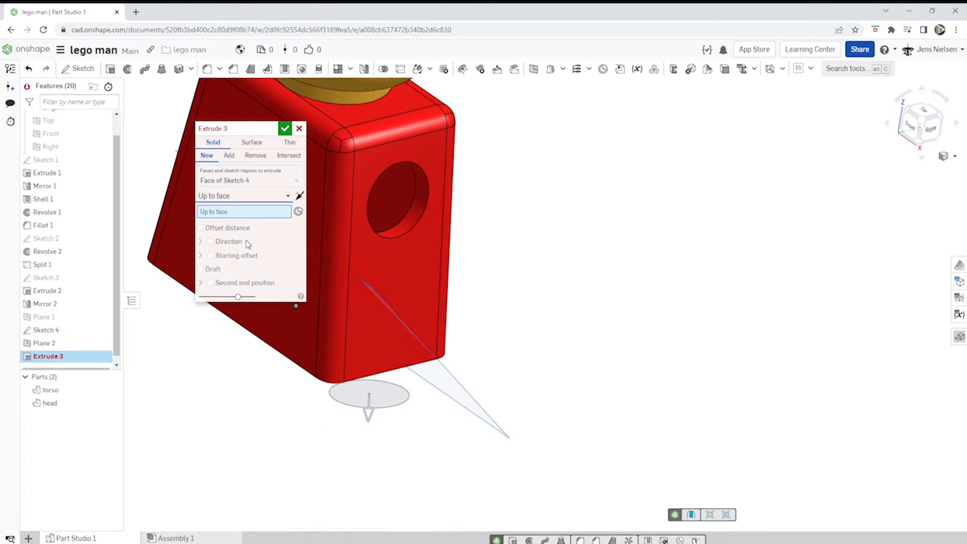
pyautogui.click(450, 384)
pyautogui.scroll(-3, 493, 349)
pyautogui.moveTo(363, 267); pyautogui.dragTo(303, 201, button='right')
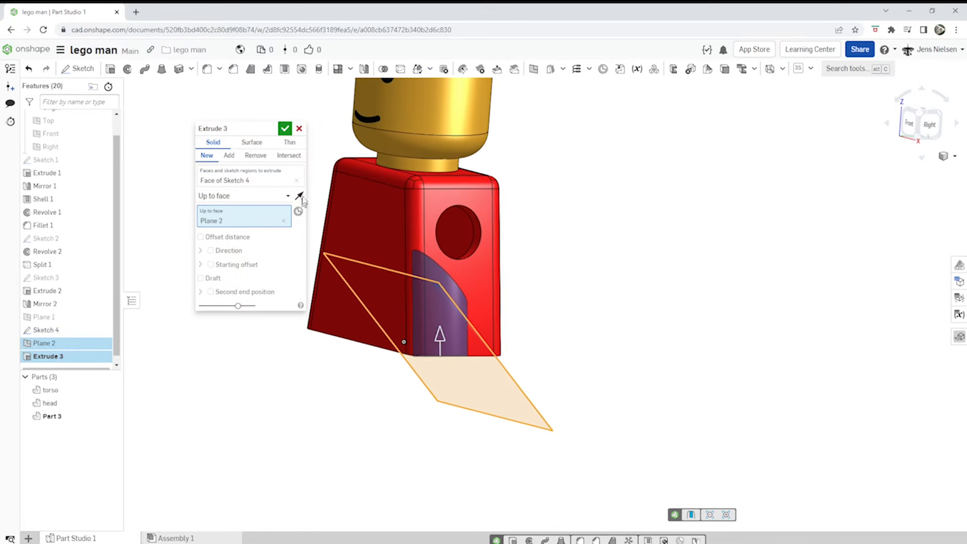
pyautogui.click(285, 129)
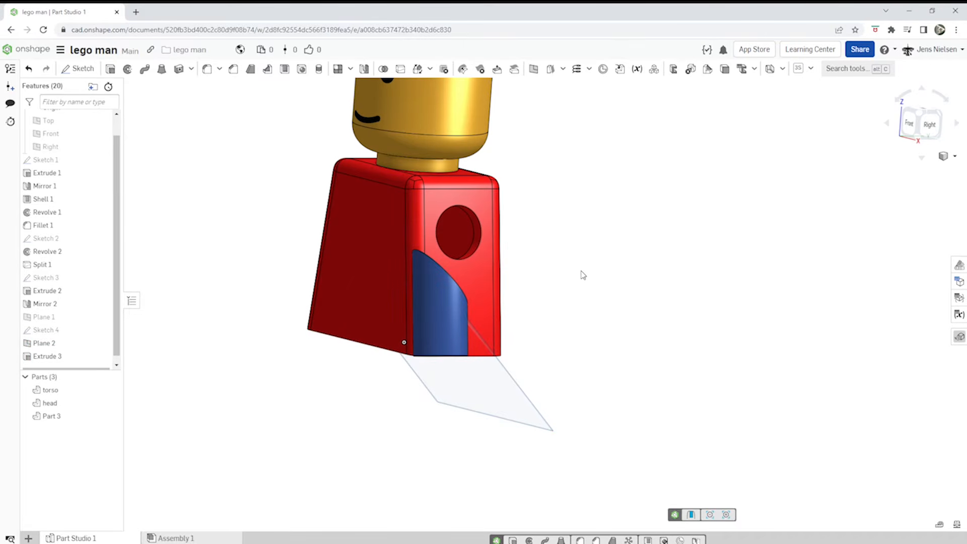
# Rename the newly extruded part to arm and set its appearance colour to red, FF0000
pyautogui.rightClick(59, 417)
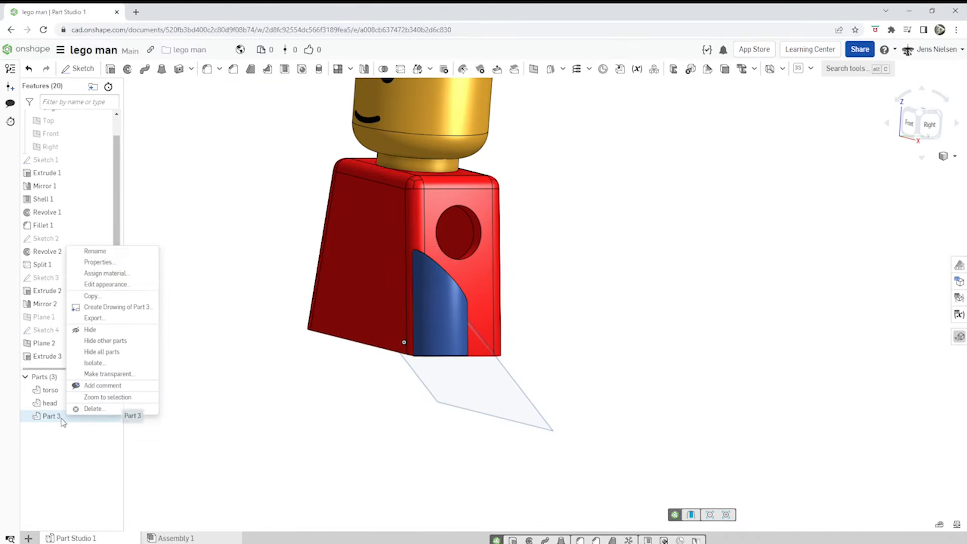
pyautogui.click(88, 251)
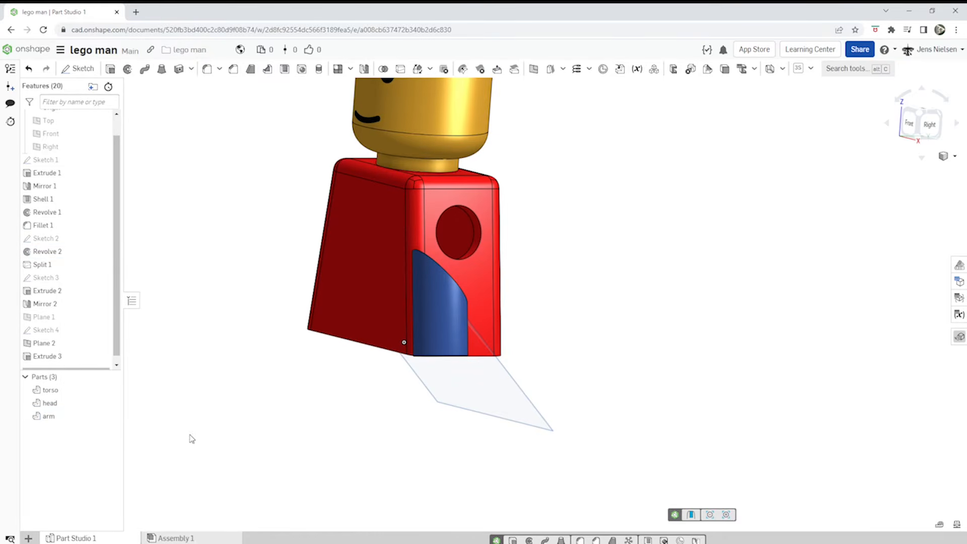
pyautogui.rightClick(74, 419)
pyautogui.click(111, 281)
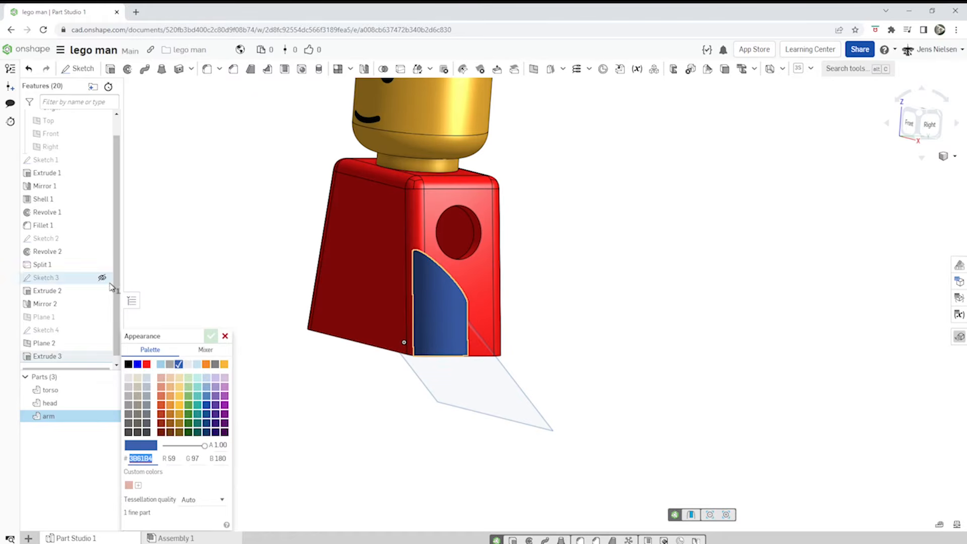
pyautogui.click(146, 365)
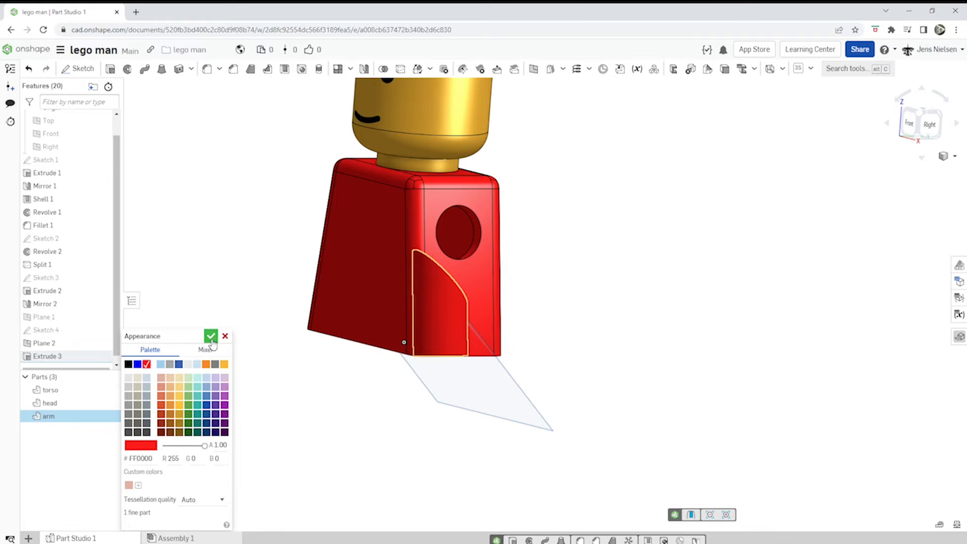
pyautogui.click(211, 337)
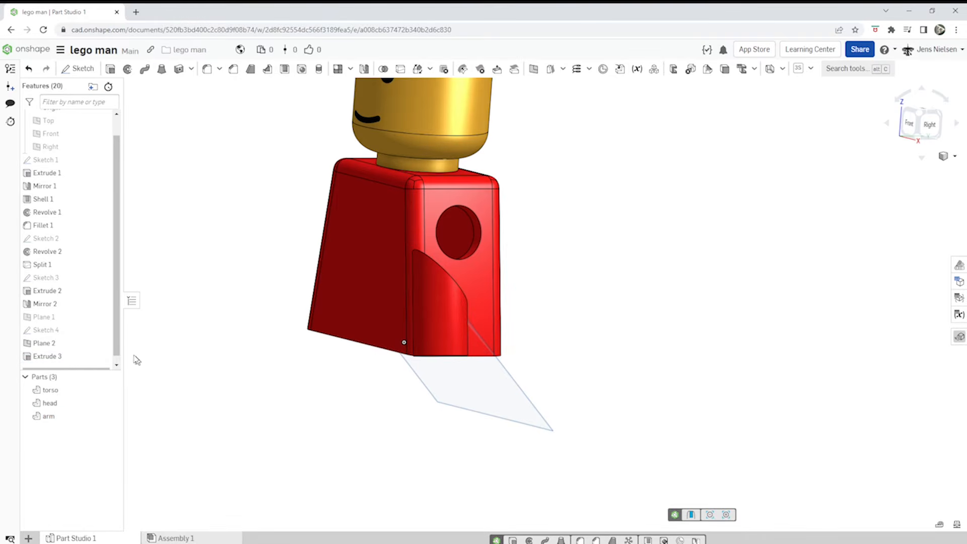
# Hide the angled plane and, on the torso's side face, sketch a circle offset 0.5 mm outward from the arm hole's edge
pyautogui.click(102, 343)
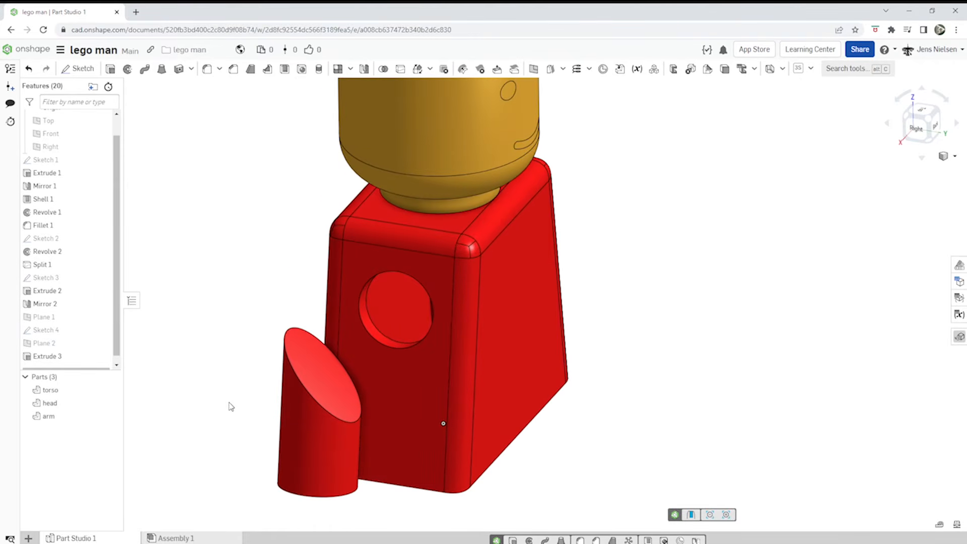
pyautogui.press('s')
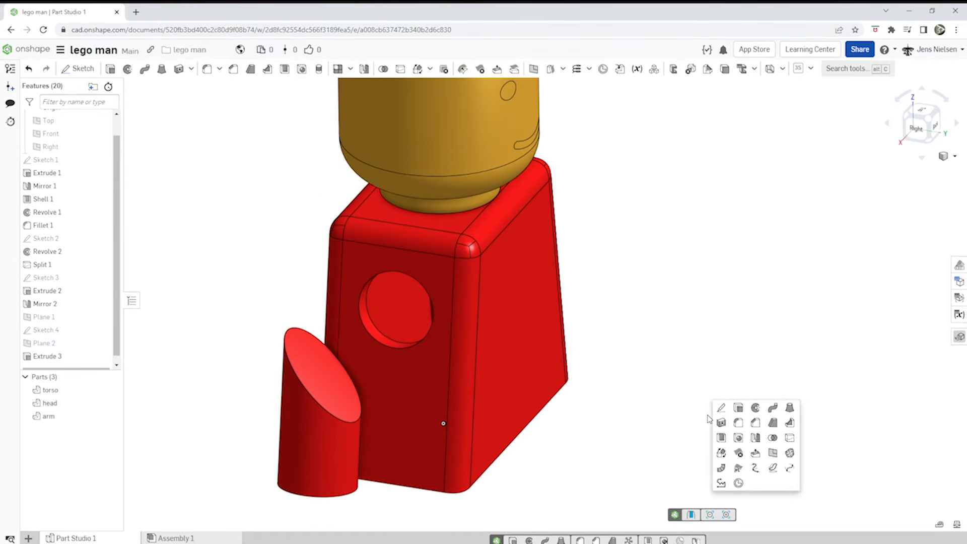
pyautogui.click(722, 409)
pyautogui.click(411, 370)
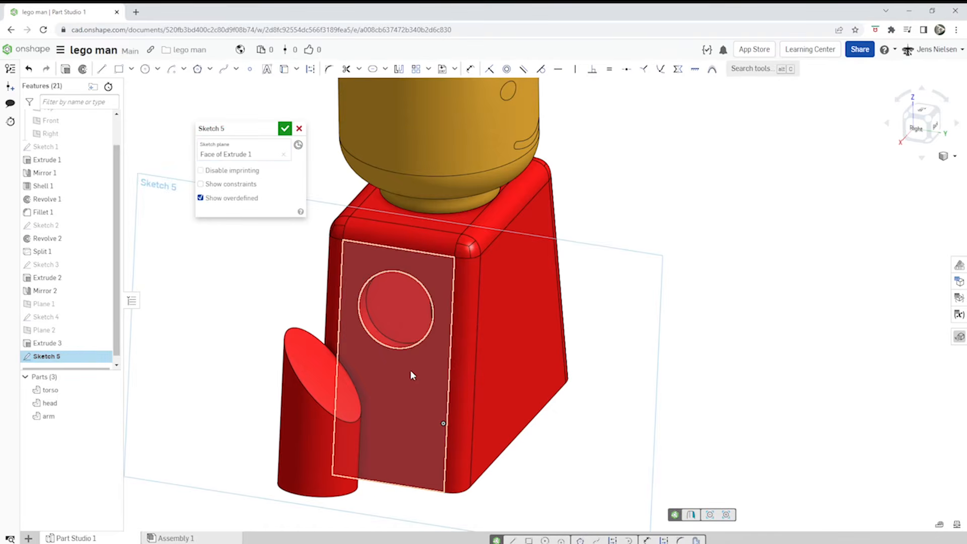
pyautogui.press('o')
pyautogui.click(415, 348)
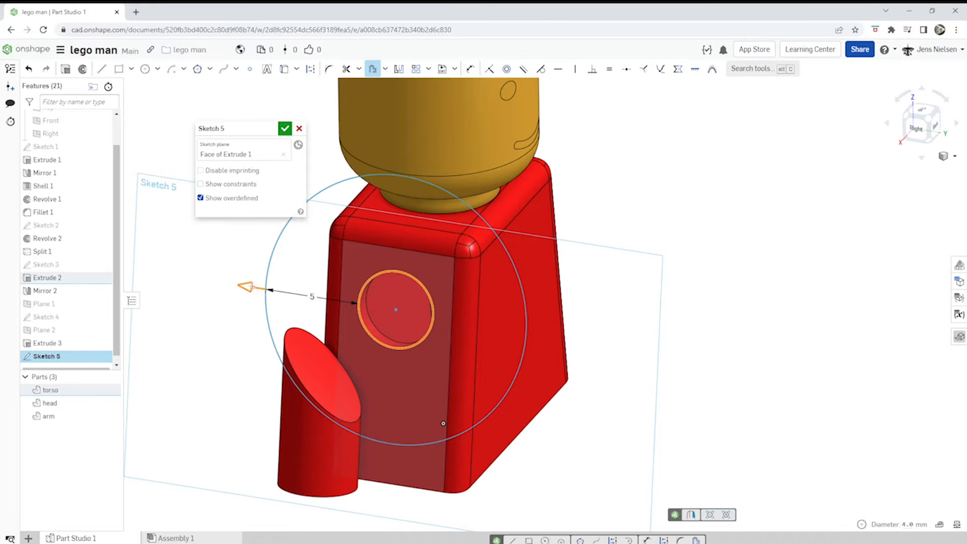
pyautogui.click(311, 301)
pyautogui.press('BackSpace')
pyautogui.press('Return')
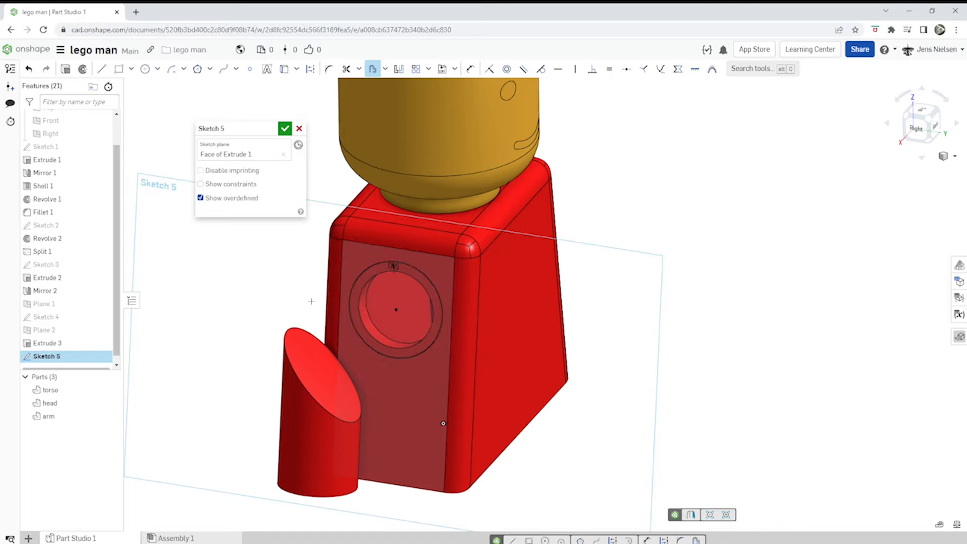
pyautogui.click(284, 129)
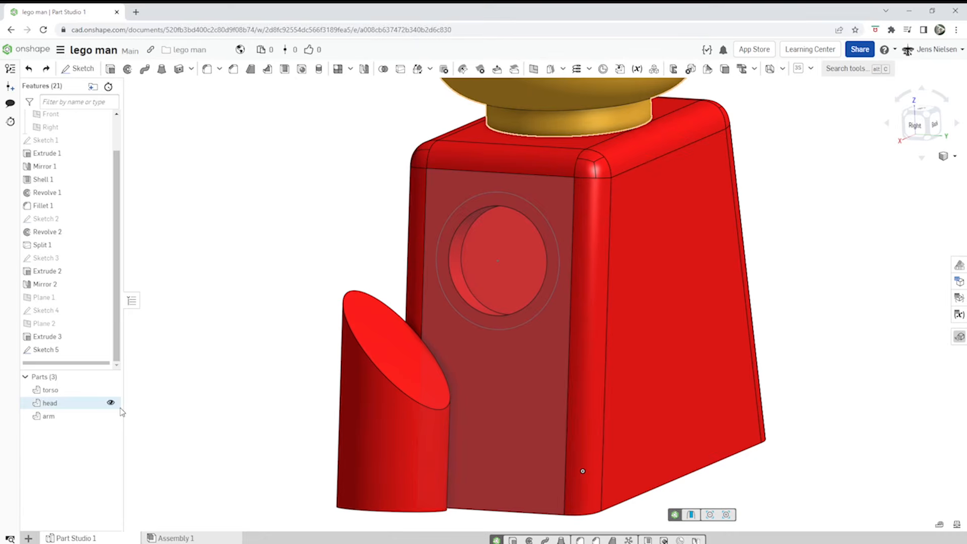
# Hide the torso and extrude both regions of the offset circle sketch 0.1 mm as a new solid part
pyautogui.click(110, 389)
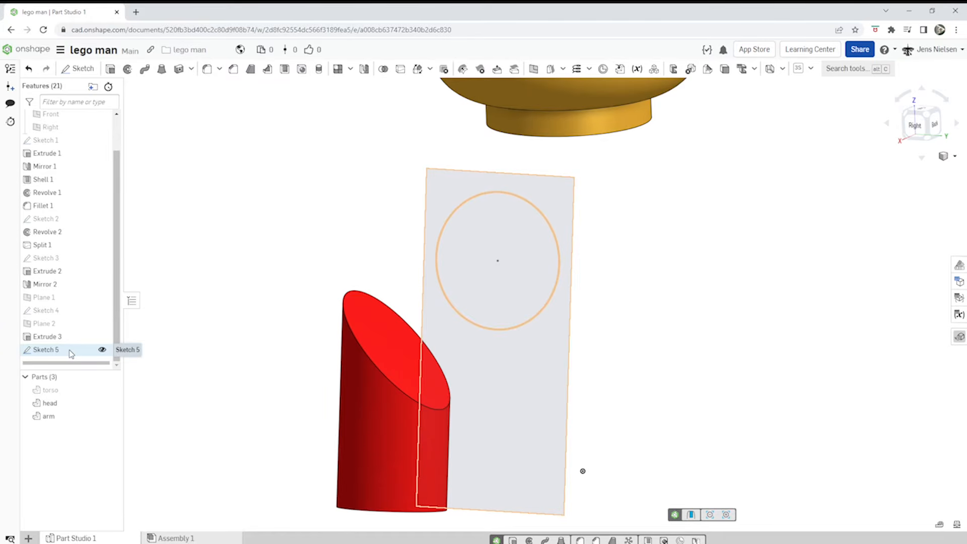
pyautogui.click(110, 70)
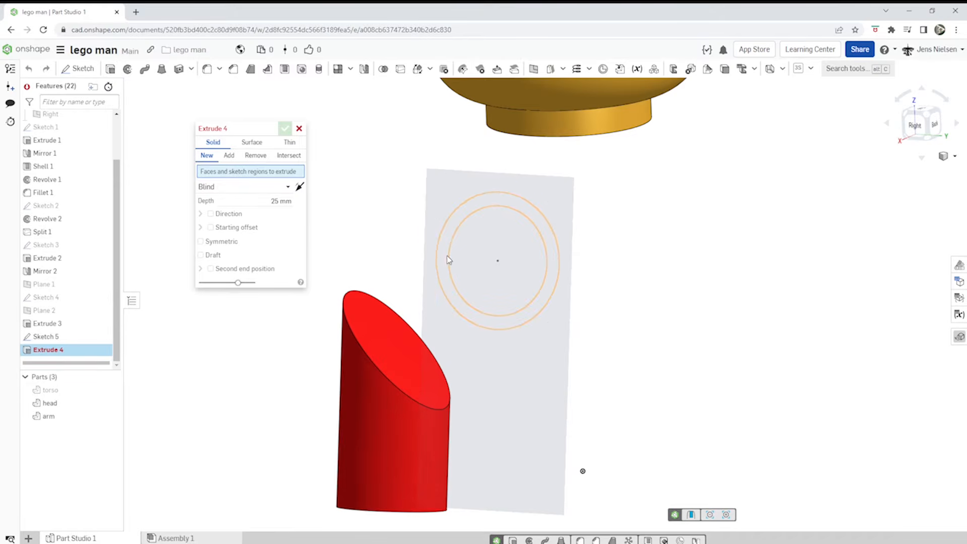
pyautogui.click(447, 260)
pyautogui.click(470, 263)
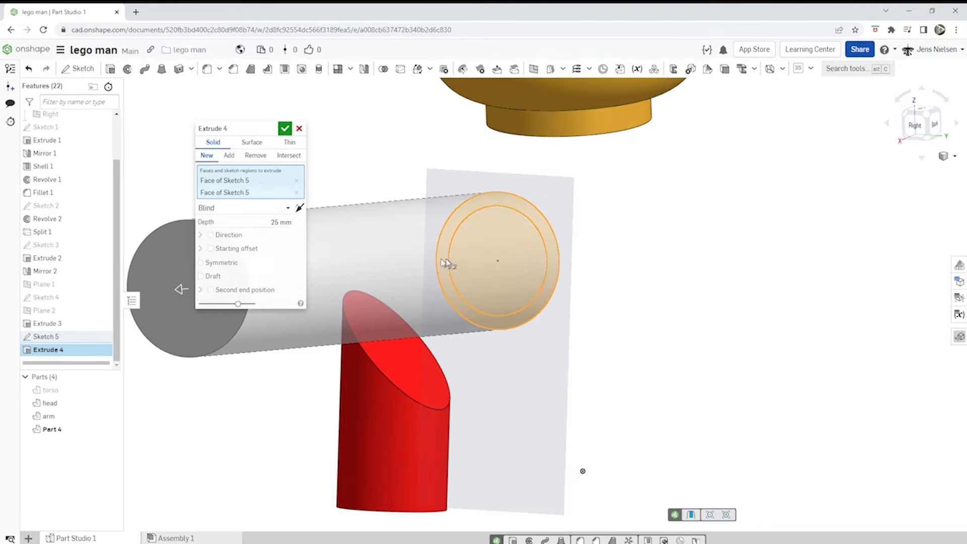
pyautogui.click(279, 222)
pyautogui.press('BackSpace')
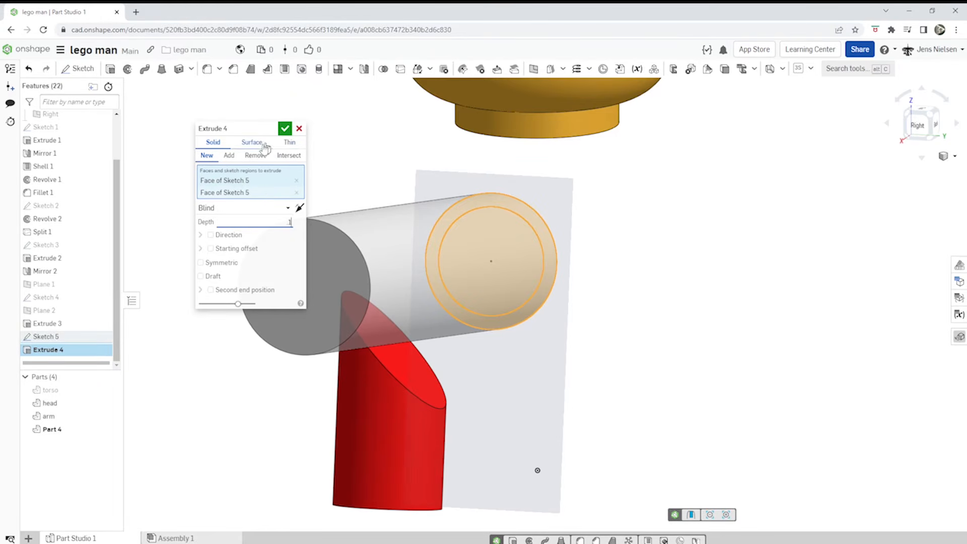
pyautogui.click(284, 132)
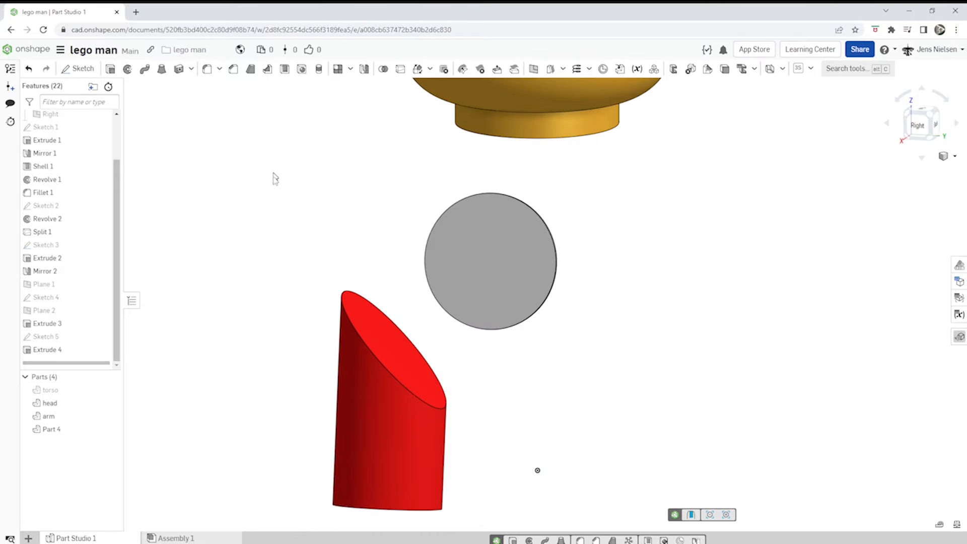
# Set up a solid loft from the thin disc's outer face to the arm's slanted end face
pyautogui.moveTo(537, 470); pyautogui.dragTo(666, 472, button='right')
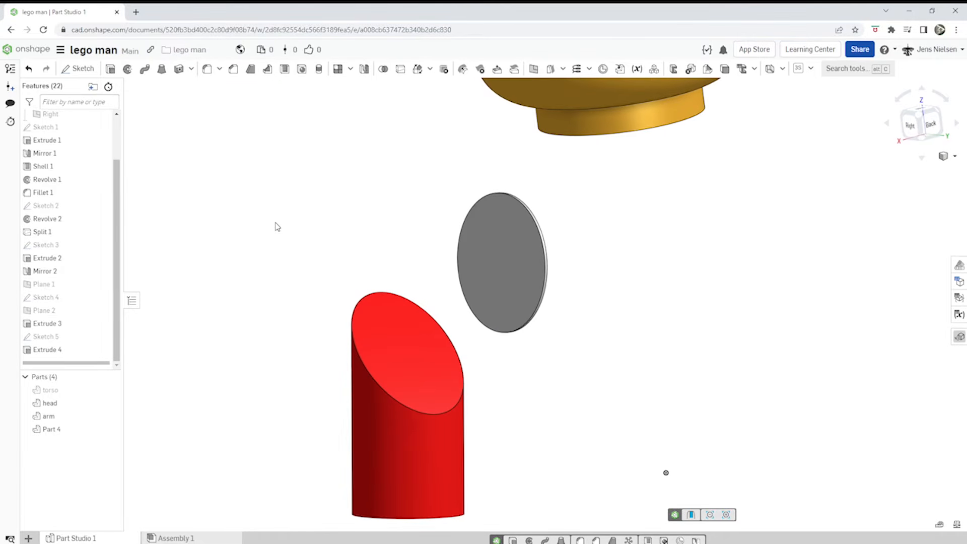
pyautogui.click(161, 71)
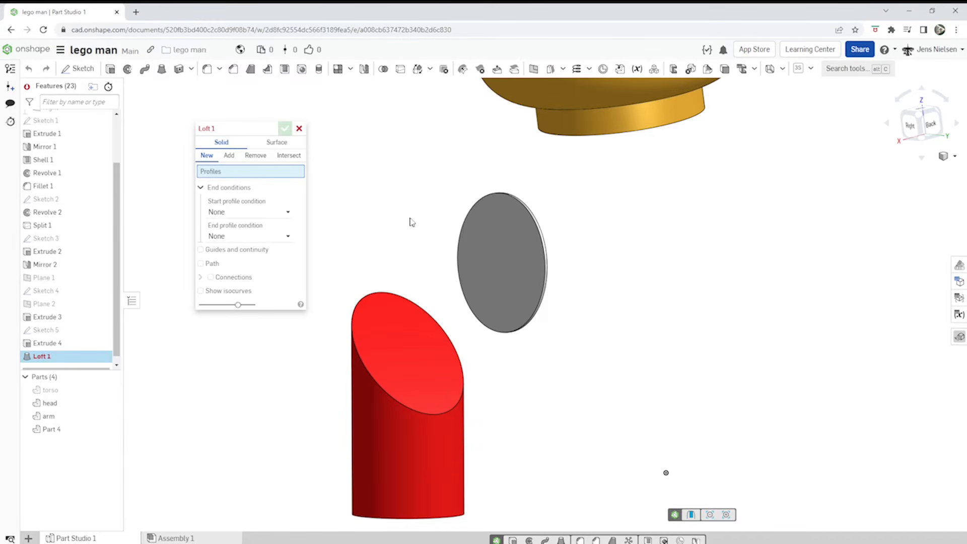
pyautogui.click(475, 232)
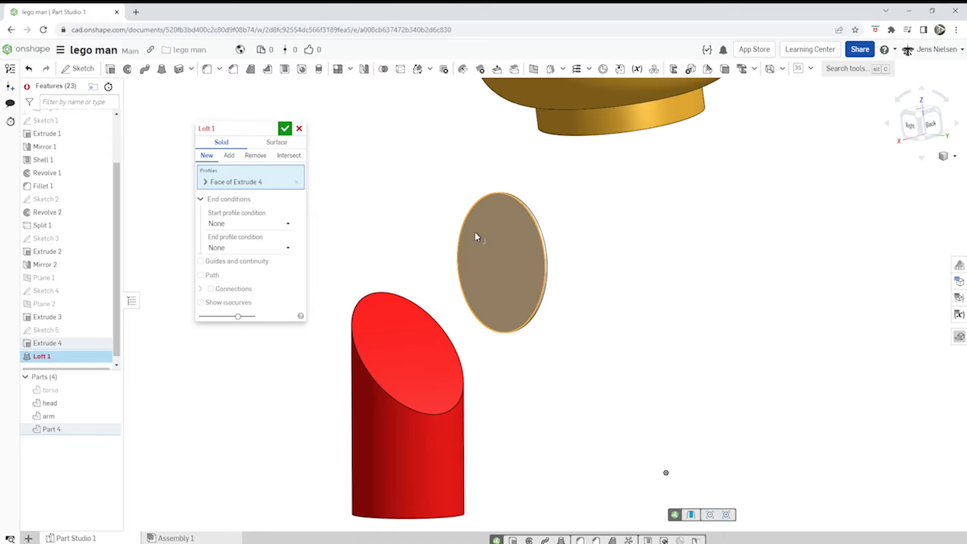
pyautogui.click(392, 325)
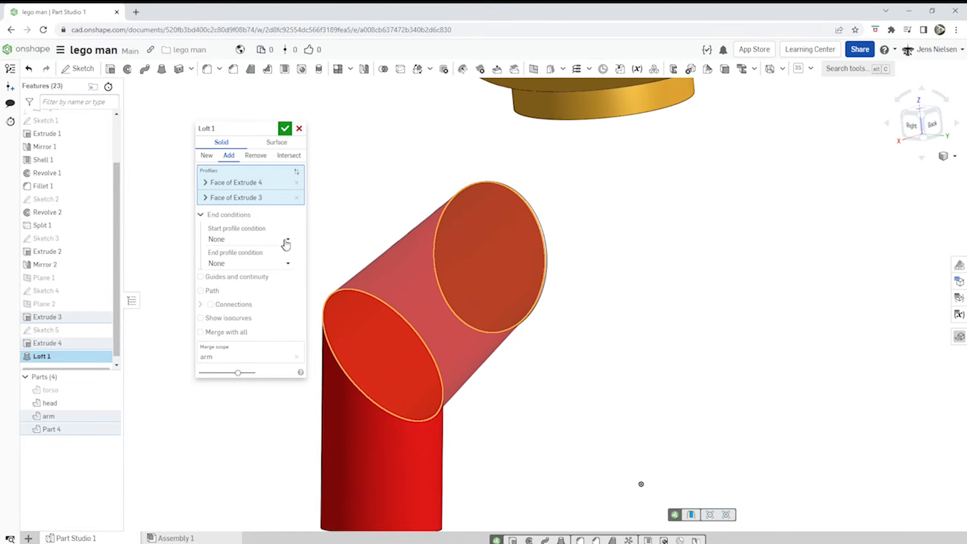
# Set the loft's start profile condition to Normal to profile with a start magnitude of 2
pyautogui.click(286, 243)
pyautogui.click(263, 270)
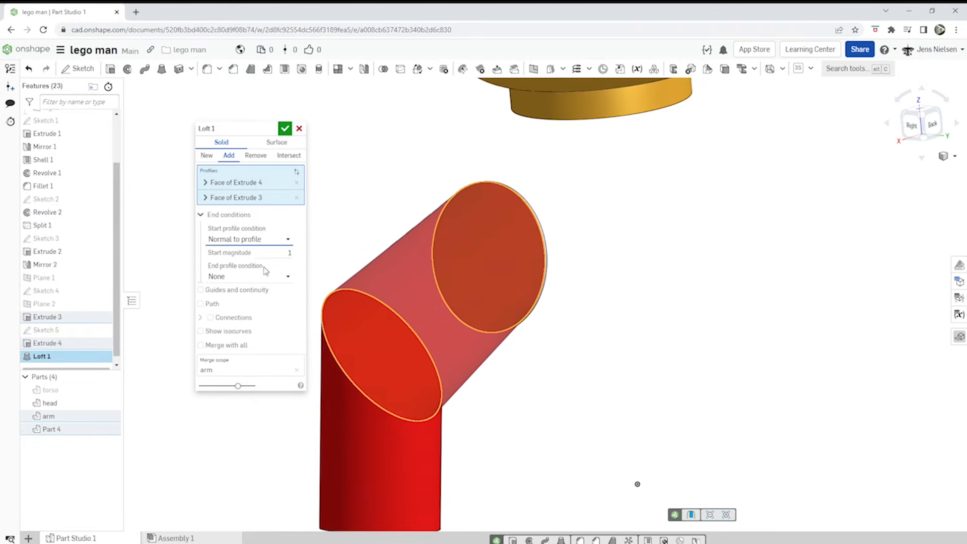
pyautogui.click(289, 253)
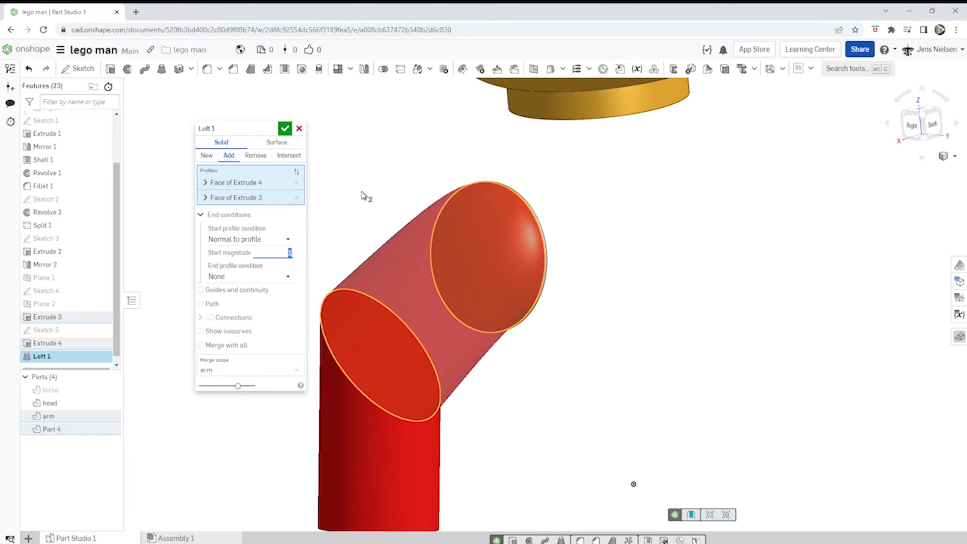
pyautogui.write('2')
pyautogui.press('Tab')
pyautogui.moveTo(398, 191); pyautogui.dragTo(400, 188, button='right')
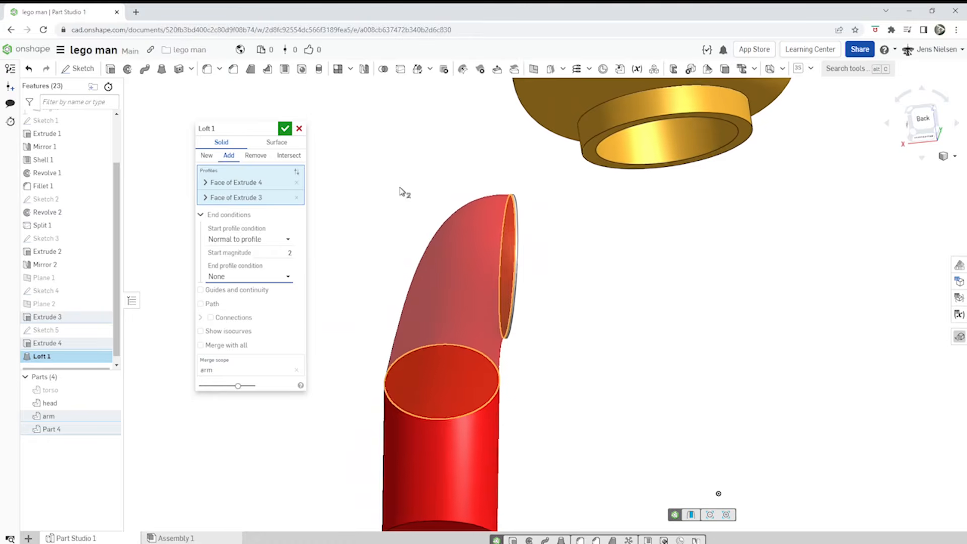
# Set the loft's end profile condition to Match curvature and complete it as an Add operation merged with the arm
pyautogui.click(289, 276)
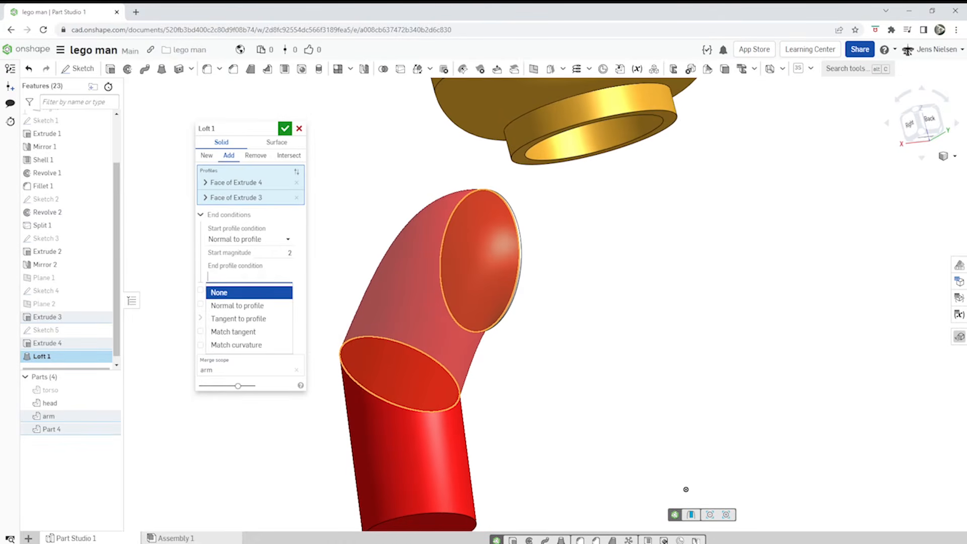
pyautogui.click(251, 345)
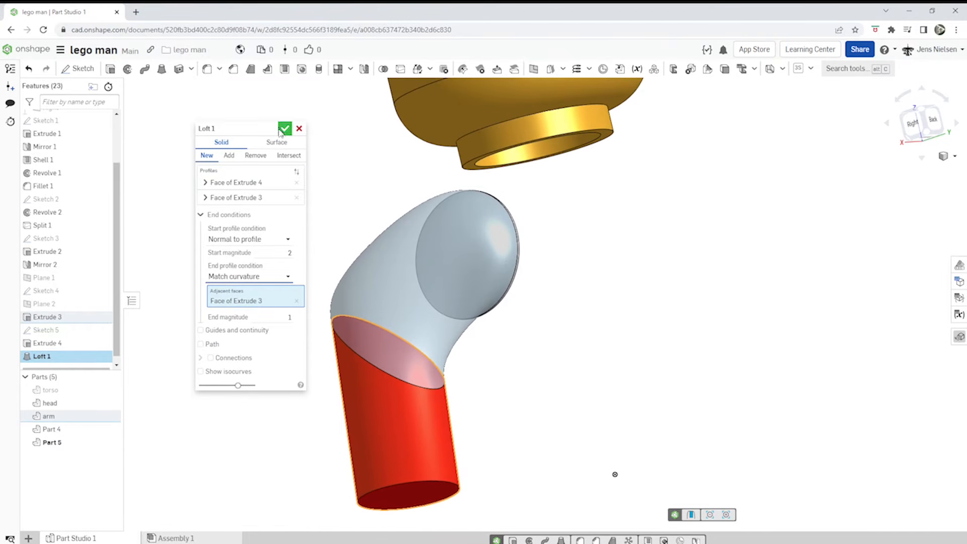
pyautogui.click(231, 157)
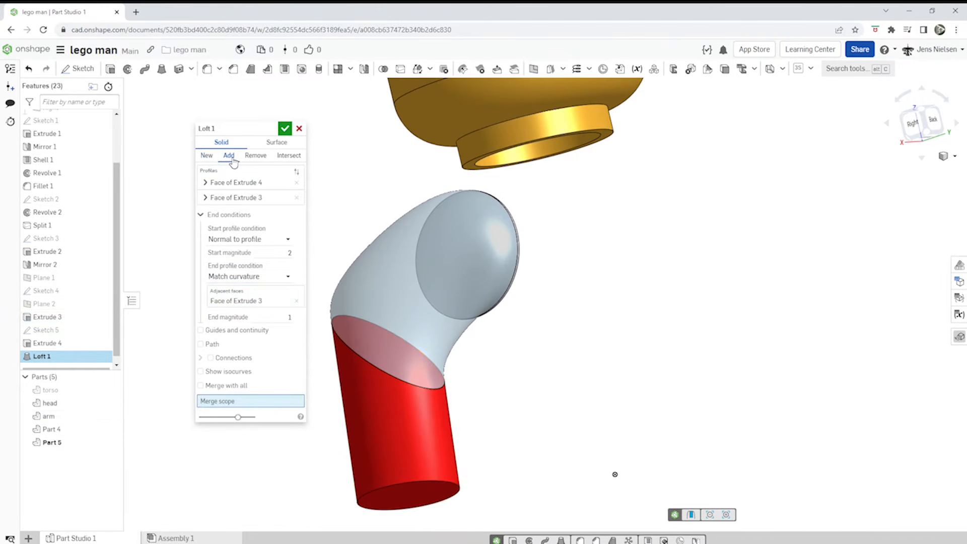
pyautogui.click(399, 448)
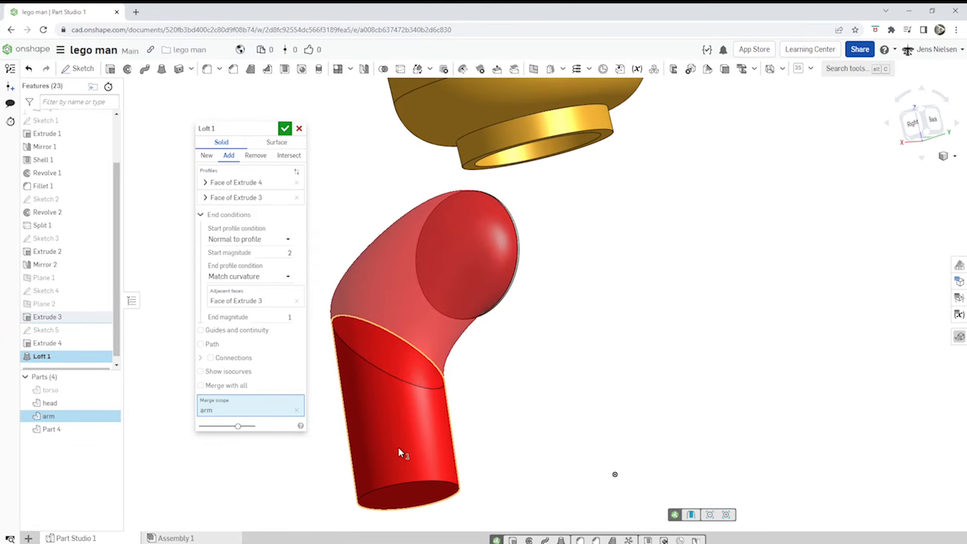
pyautogui.click(285, 130)
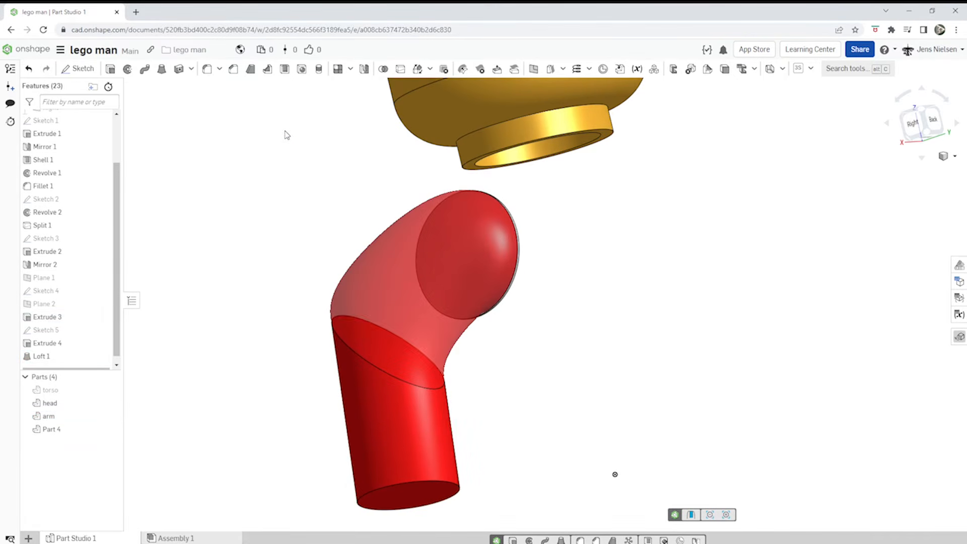
# Open the available actions for the Loft 1 feature
pyautogui.moveTo(266, 259); pyautogui.dragTo(422, 330, button='right')
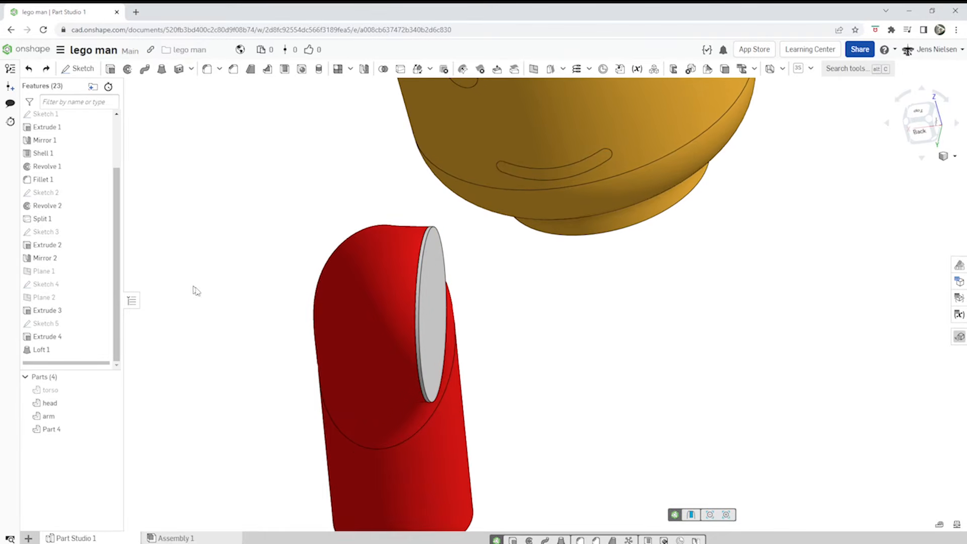
pyautogui.rightClick(72, 351)
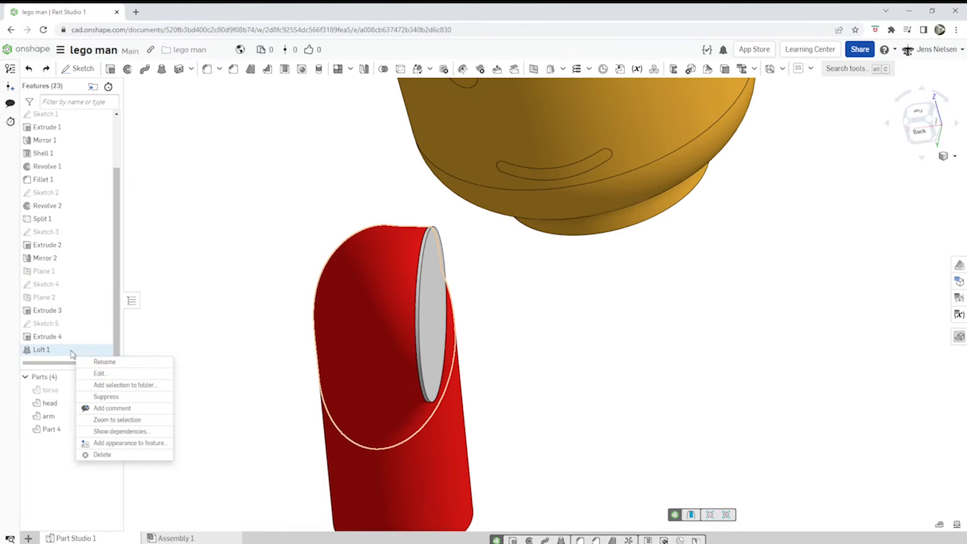
# Edit the Loft 1 feature and add the thin shoulder disc, Part 4, to its merge scope alongside the arm
pyautogui.click(100, 373)
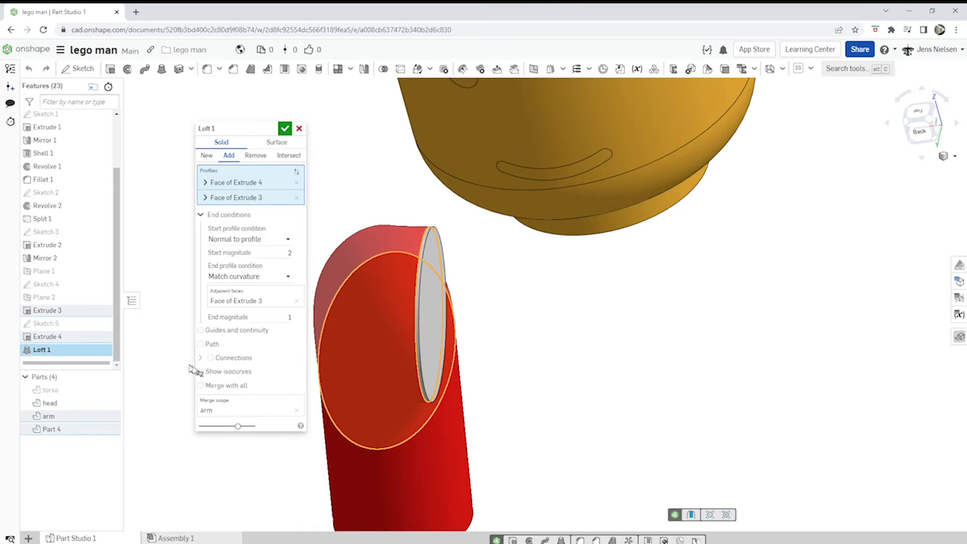
pyautogui.click(242, 409)
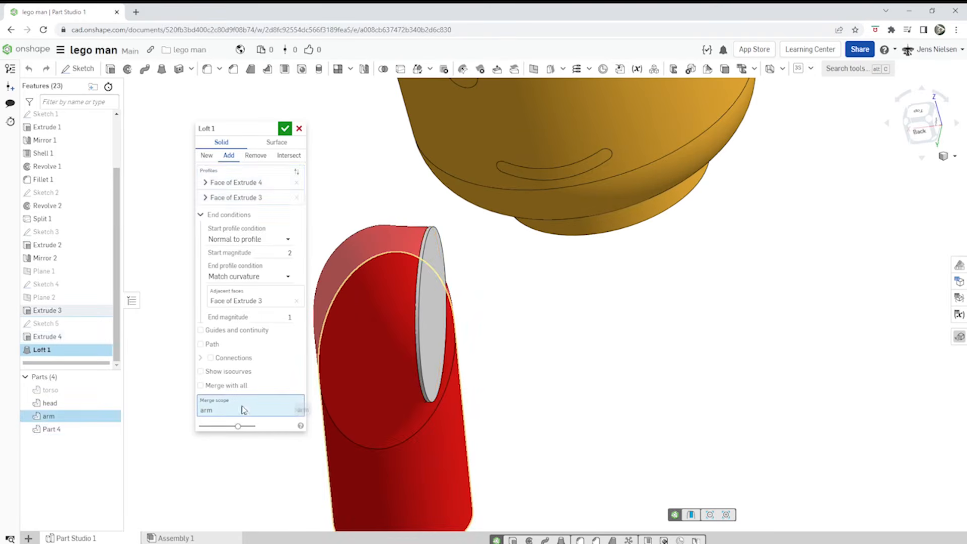
pyautogui.click(432, 370)
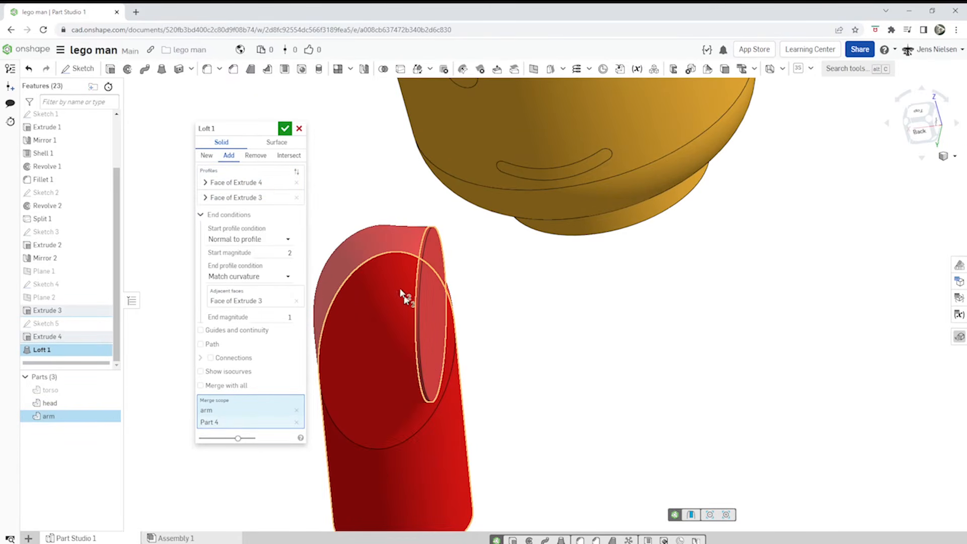
pyautogui.click(285, 128)
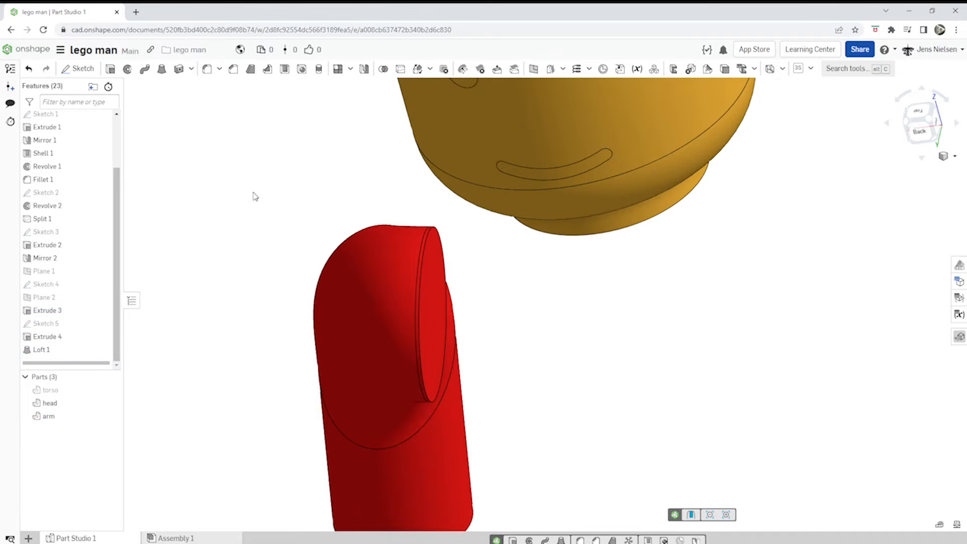
# Show the hidden torso part
pyautogui.moveTo(212, 249); pyautogui.dragTo(486, 339, button='right')
pyautogui.scroll(-1, 485, 337)
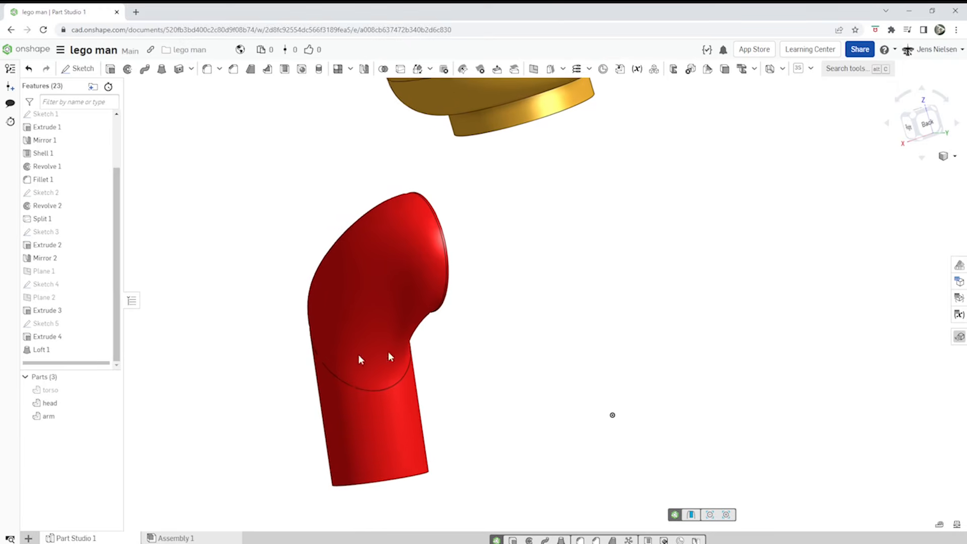
pyautogui.moveTo(113, 394)
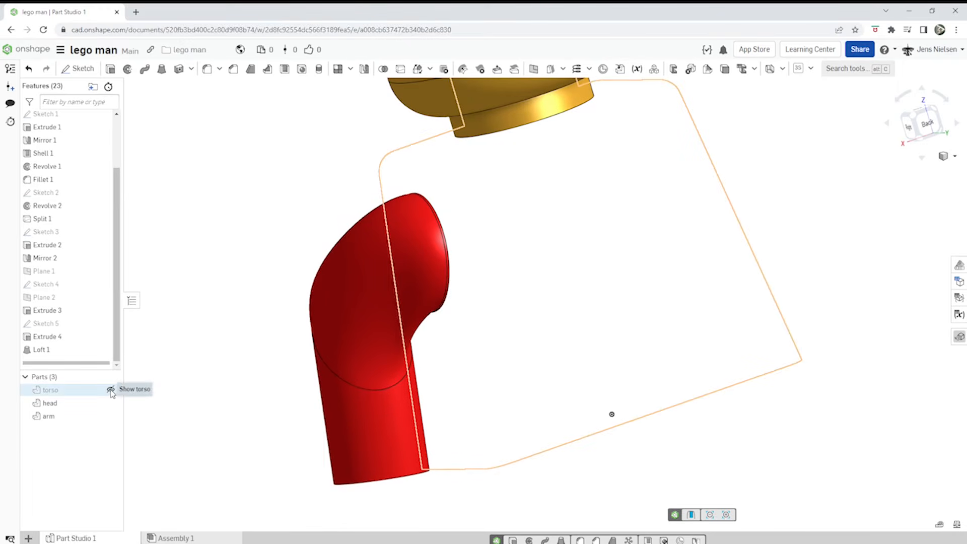
pyautogui.click(110, 390)
# Start a sketch on the arm's round shoulder face inside the torso hole and project its circular edge with the Use tool
pyautogui.moveTo(313, 406); pyautogui.dragTo(515, 311, button='right')
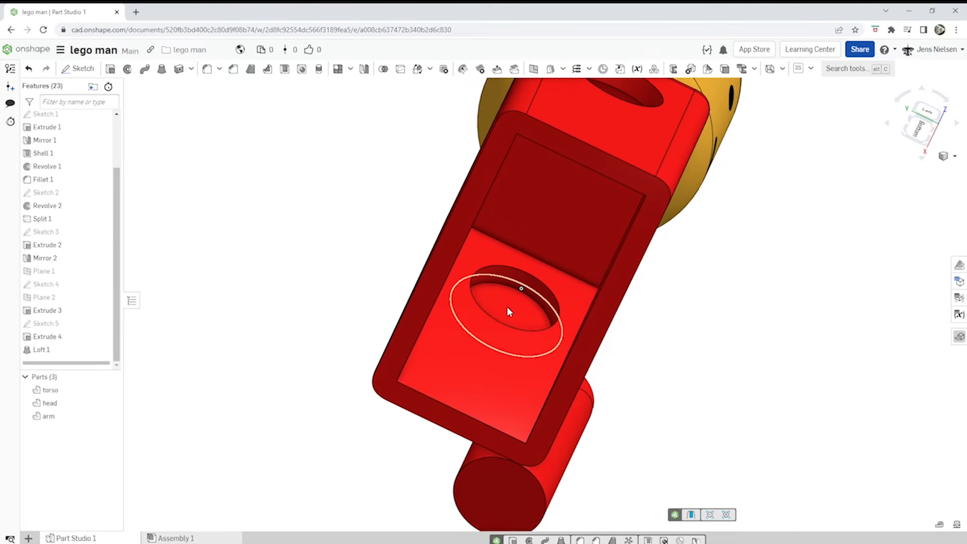
pyautogui.scroll(3, 506, 306)
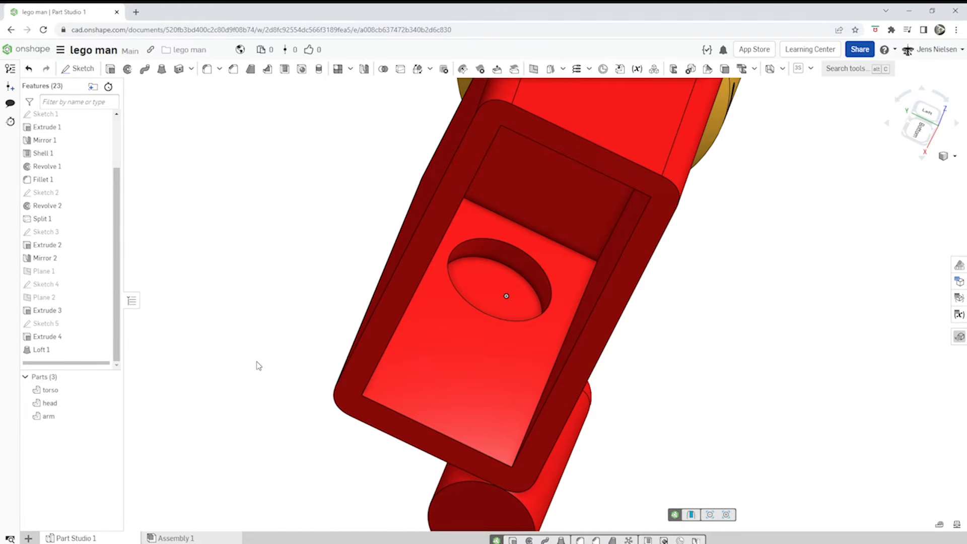
pyautogui.press('s')
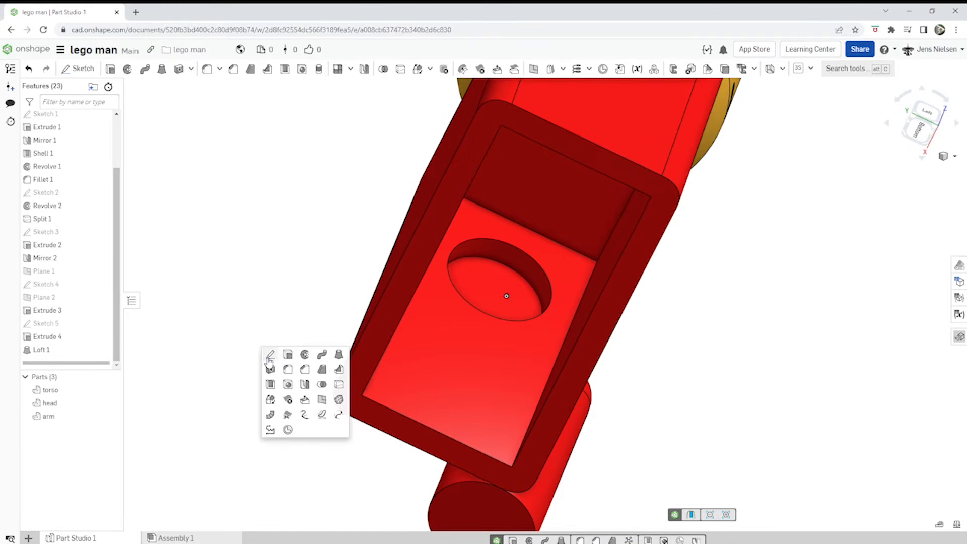
pyautogui.click(271, 358)
pyautogui.click(473, 282)
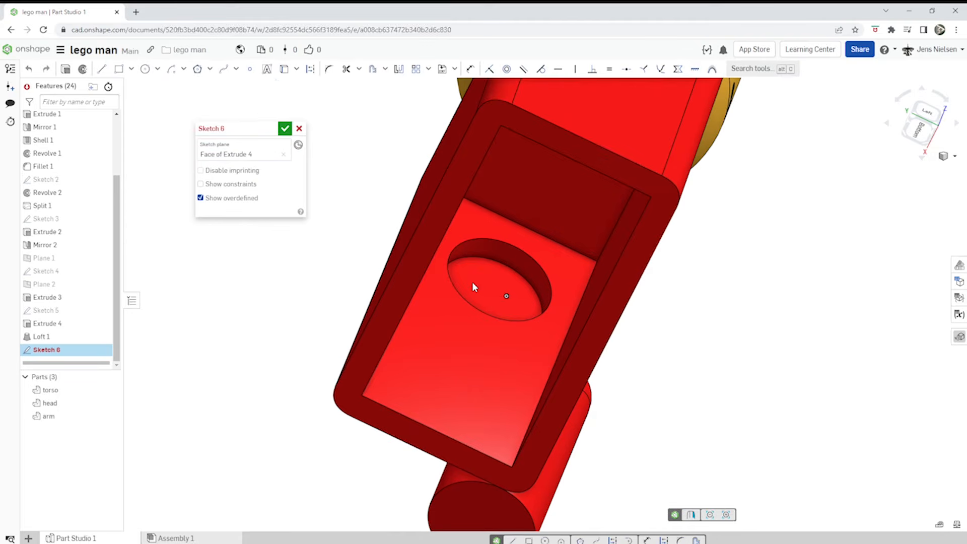
pyautogui.press('u')
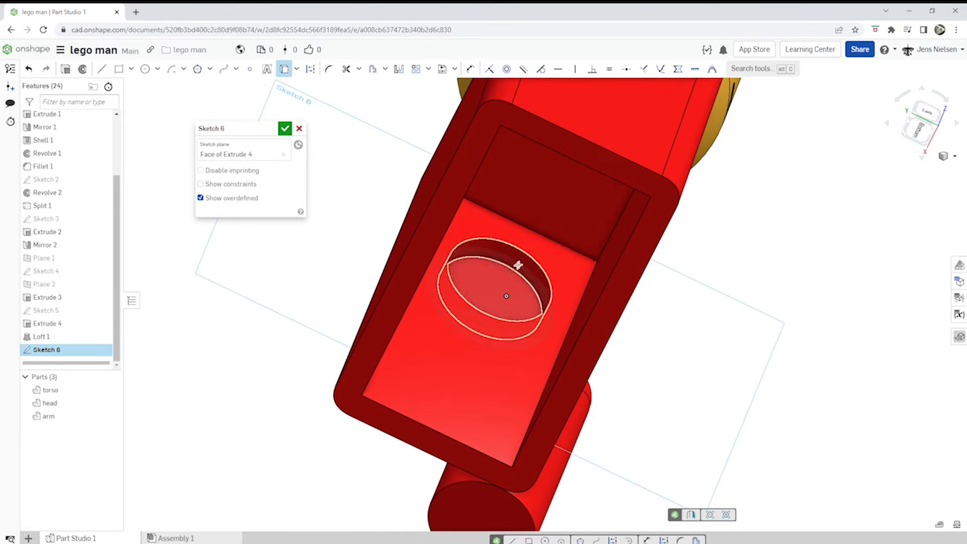
pyautogui.click(531, 258)
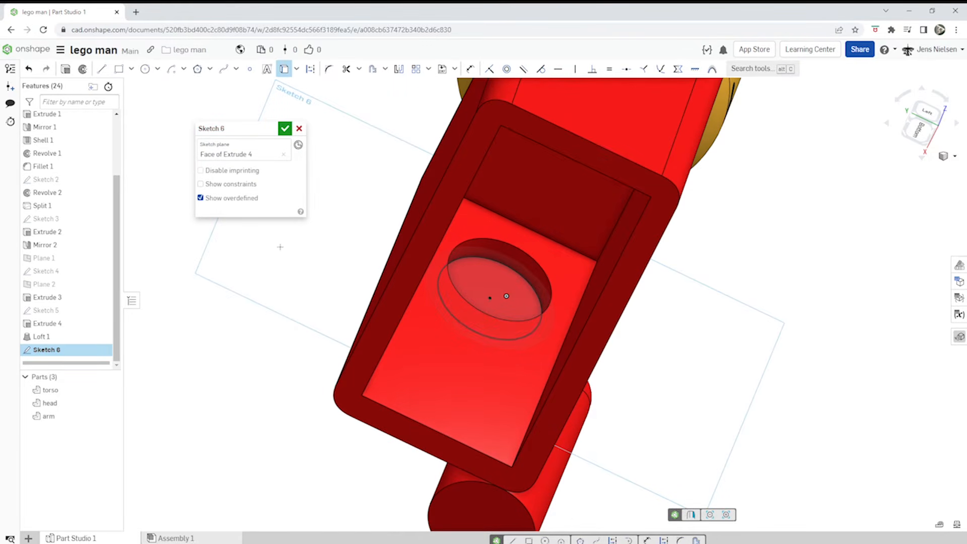
# Extrude the projected shoulder circle 3 mm into the torso and add it to the arm
pyautogui.click(65, 69)
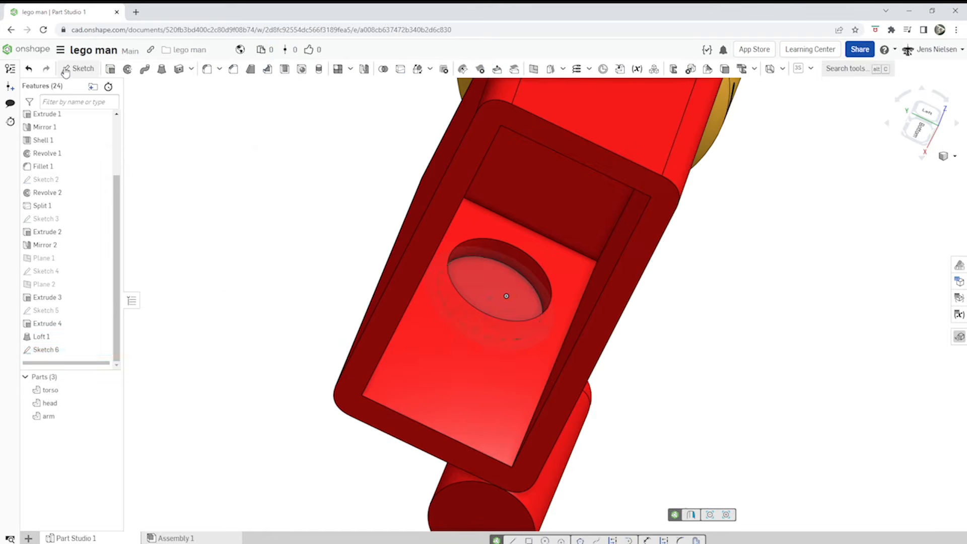
pyautogui.click(281, 210)
pyautogui.moveTo(414, 291); pyautogui.dragTo(392, 284, button='right')
pyautogui.write('4')
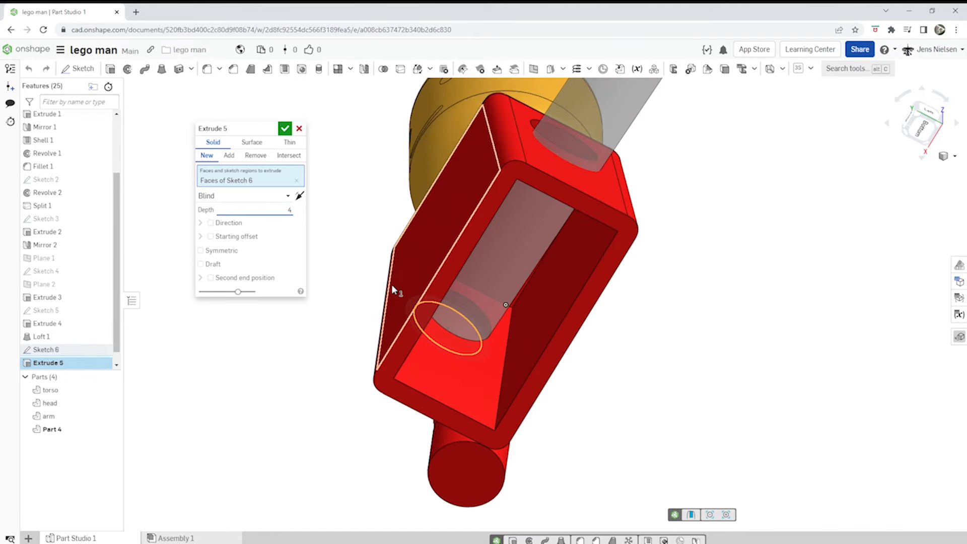
pyautogui.press('Tab')
pyautogui.moveTo(368, 298); pyautogui.dragTo(302, 237, button='right')
pyautogui.click(282, 211)
pyautogui.write('3')
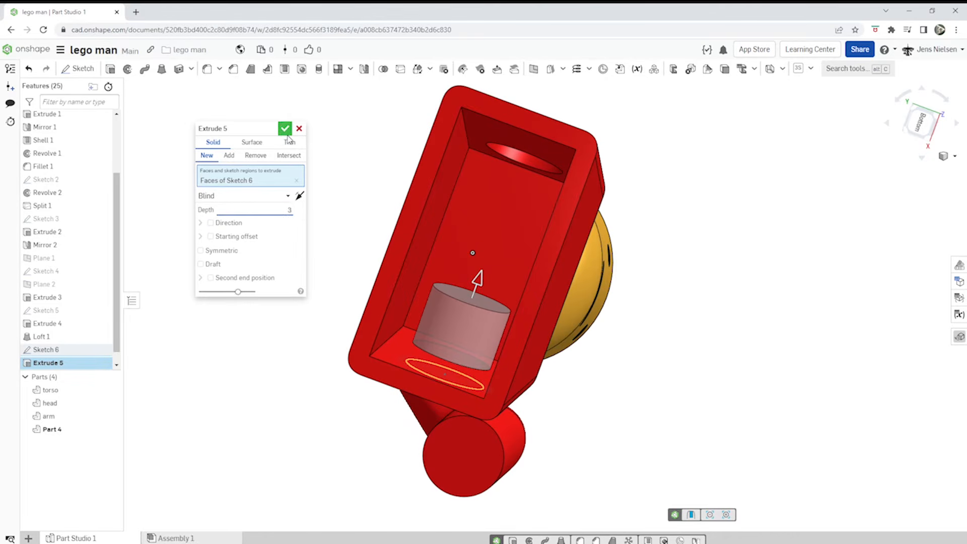
pyautogui.click(231, 155)
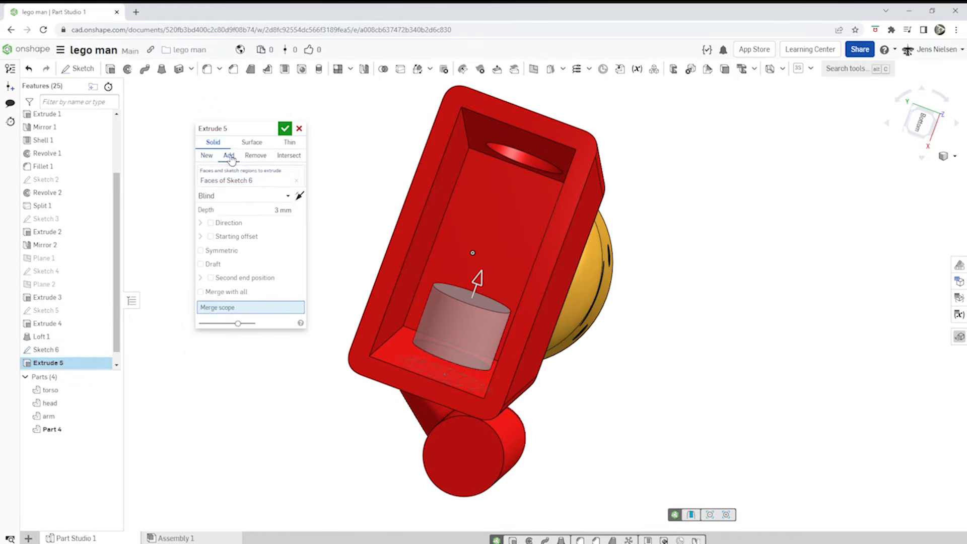
pyautogui.click(460, 445)
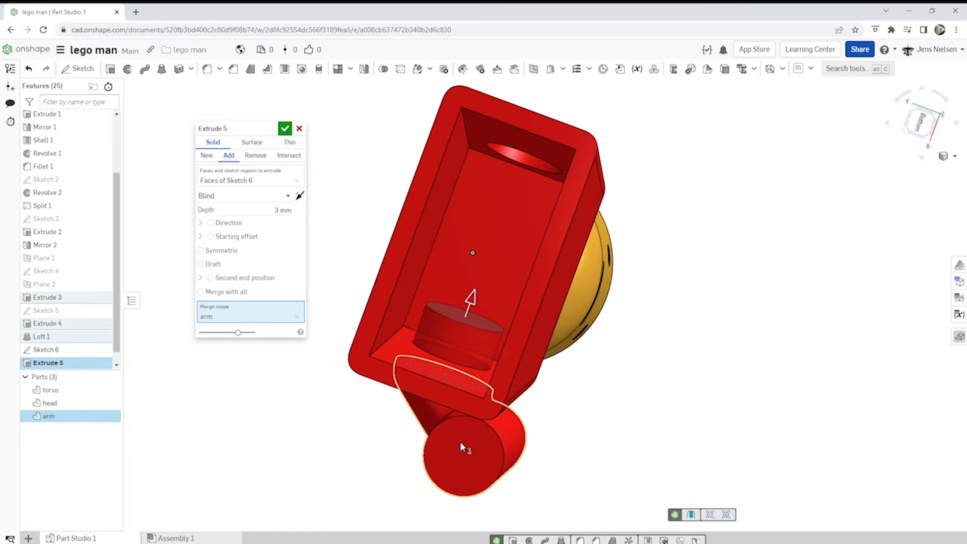
pyautogui.click(285, 129)
pyautogui.moveTo(291, 154); pyautogui.dragTo(577, 279, button='right')
pyautogui.scroll(-3, 577, 279)
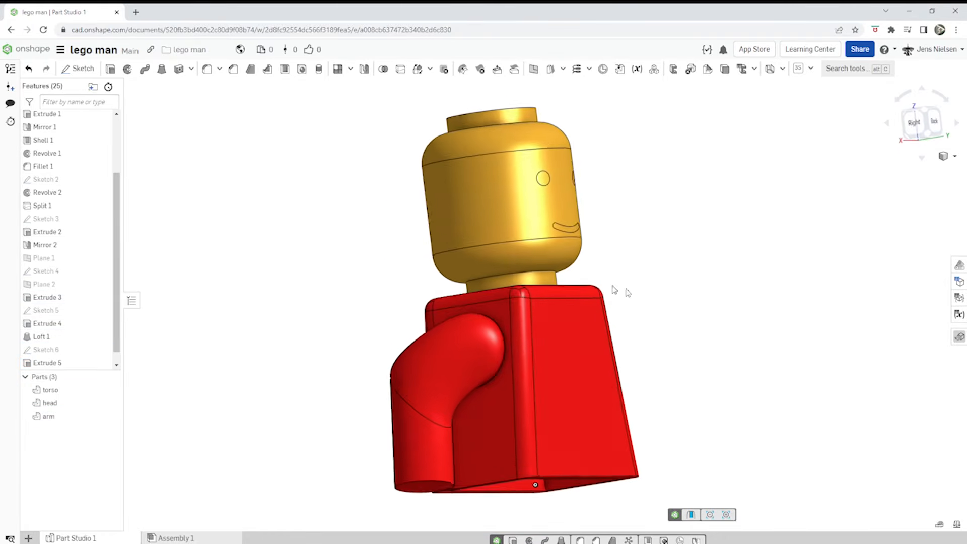
pyautogui.moveTo(662, 302); pyautogui.dragTo(609, 349, button='right')
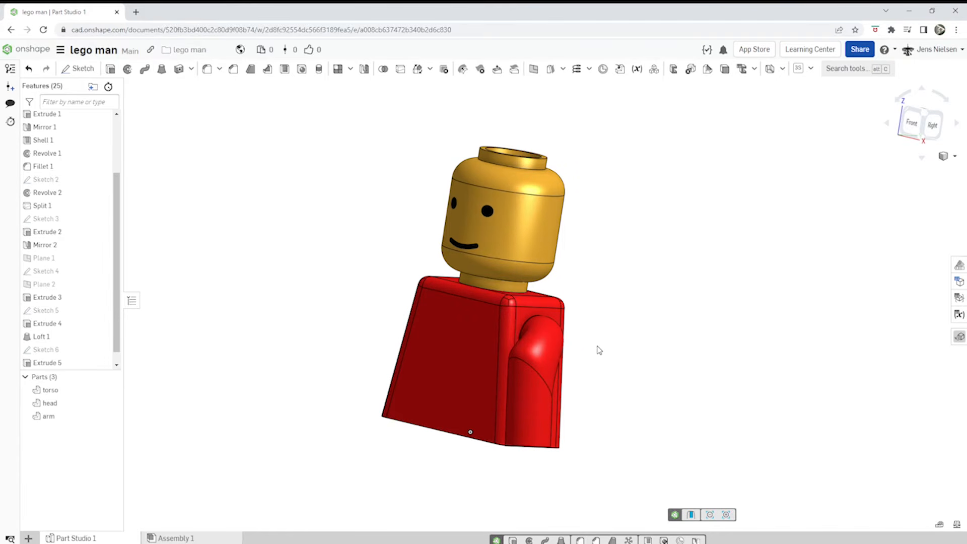
pyautogui.moveTo(599, 349); pyautogui.dragTo(595, 352, button='right')
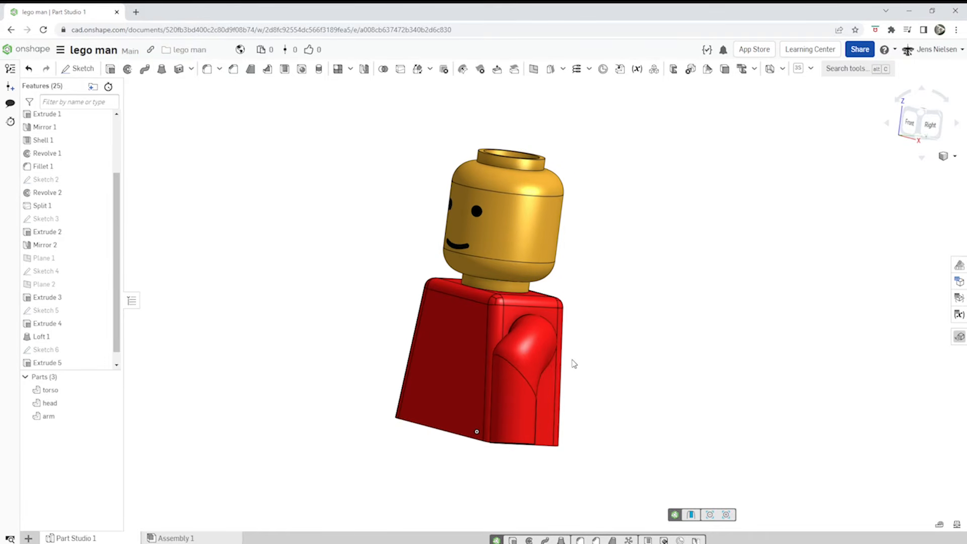
# Start a sketch on the arm's lower end face and offset its circular edge inward by about 0.9 mm
pyautogui.scroll(-2, 640, 339)
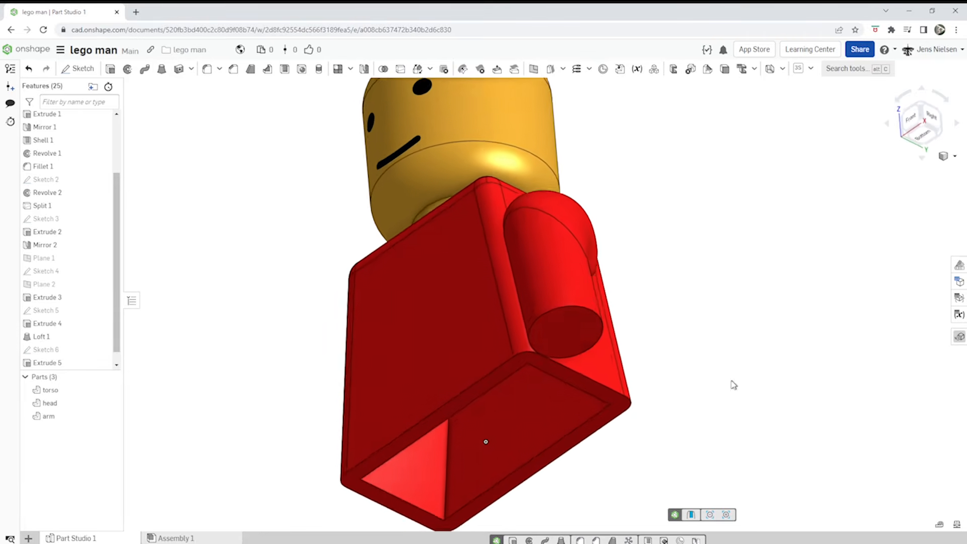
pyautogui.click(543, 371)
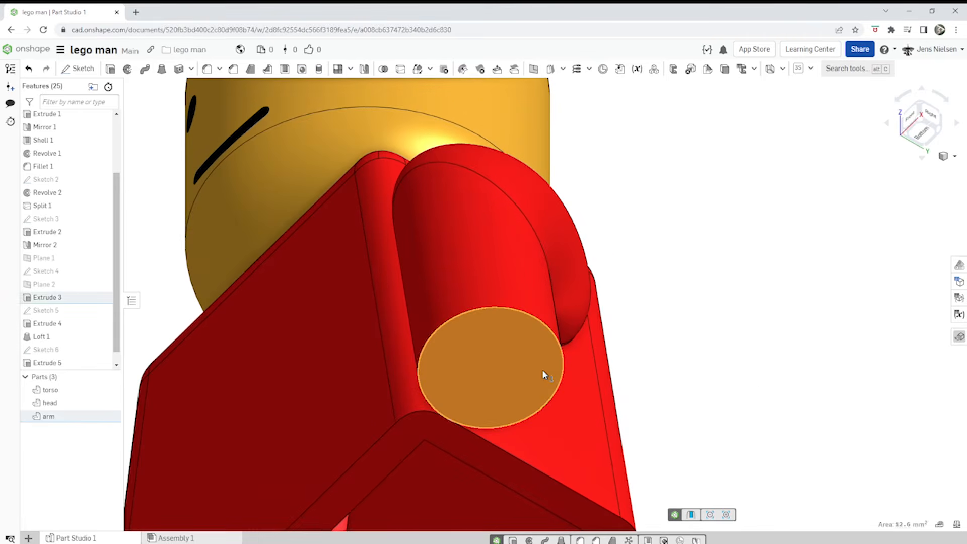
pyautogui.press('s')
pyautogui.click(557, 365)
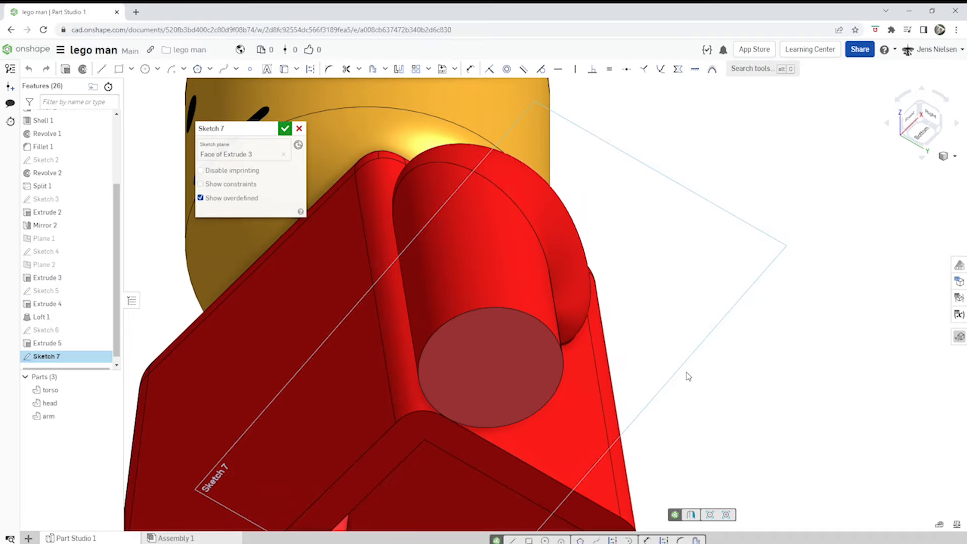
pyautogui.press('u')
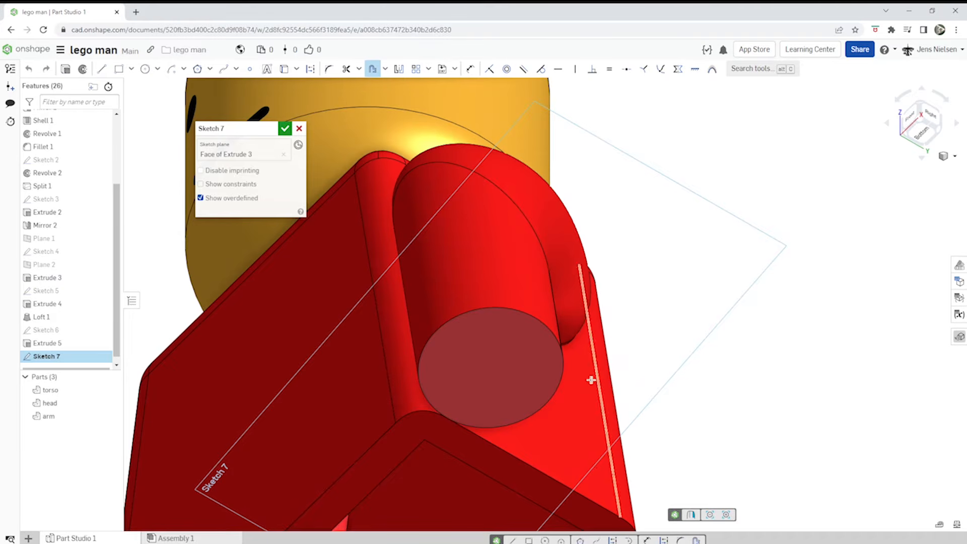
pyautogui.click(553, 388)
pyautogui.scroll(5, 546, 305)
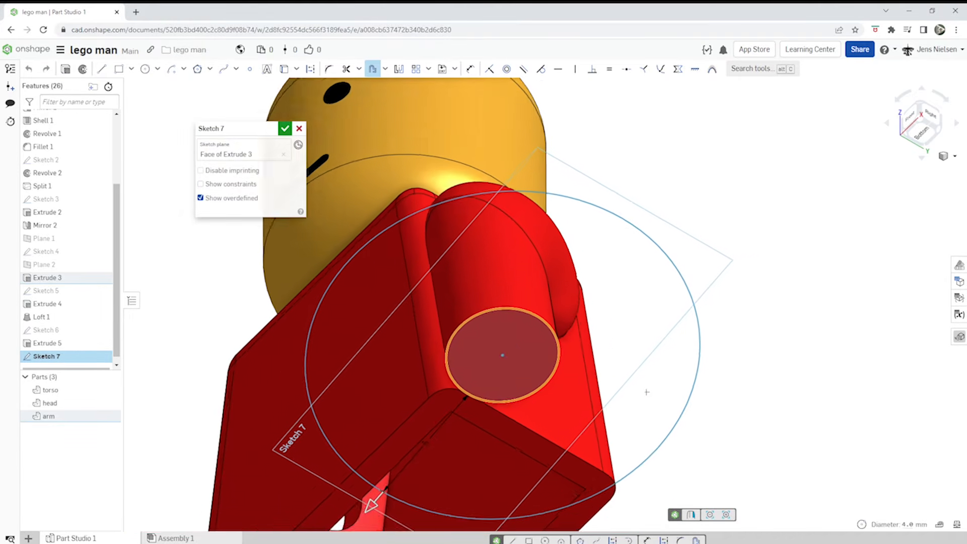
pyautogui.moveTo(449, 426); pyautogui.dragTo(500, 371)
pyautogui.scroll(-1, 657, 408)
pyautogui.scroll(-6, 733, 429)
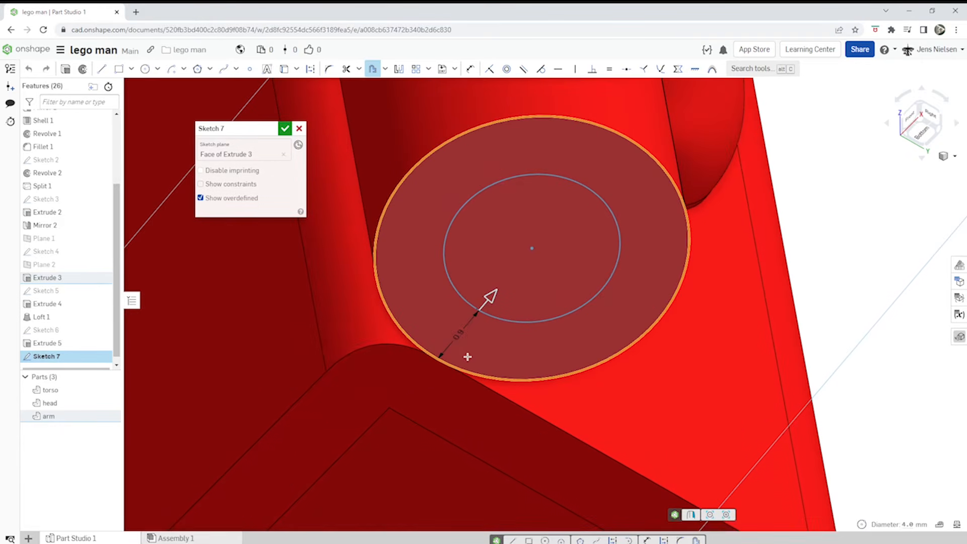
pyautogui.click(467, 357)
# Set the circle's offset distance to 0.8 mm and finish the sketch
pyautogui.press('BackSpace')
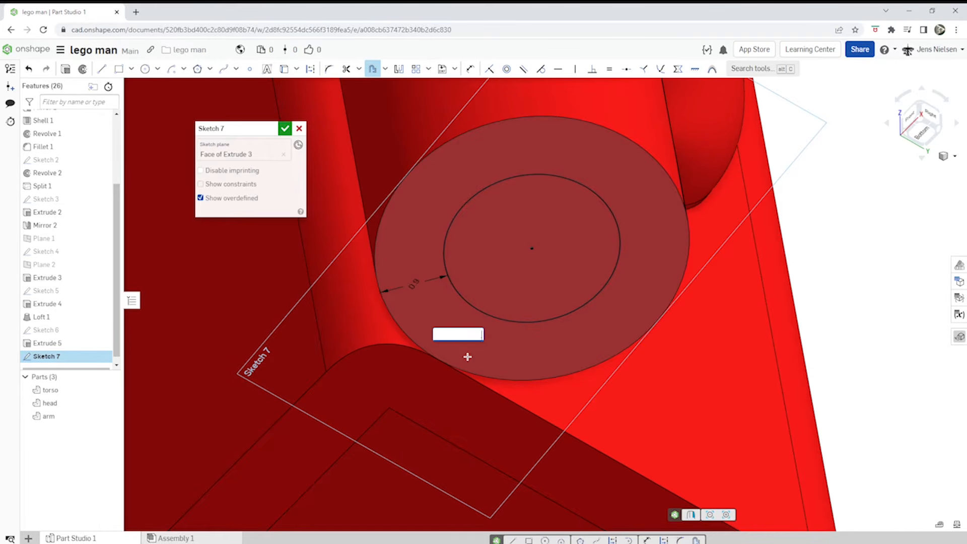
pyautogui.write('0.8')
pyautogui.press('Return')
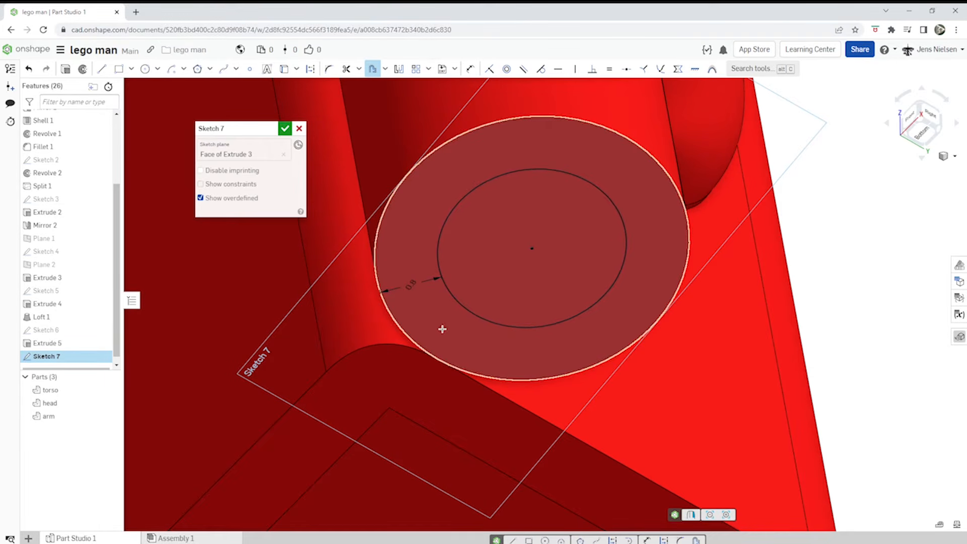
pyautogui.click(284, 129)
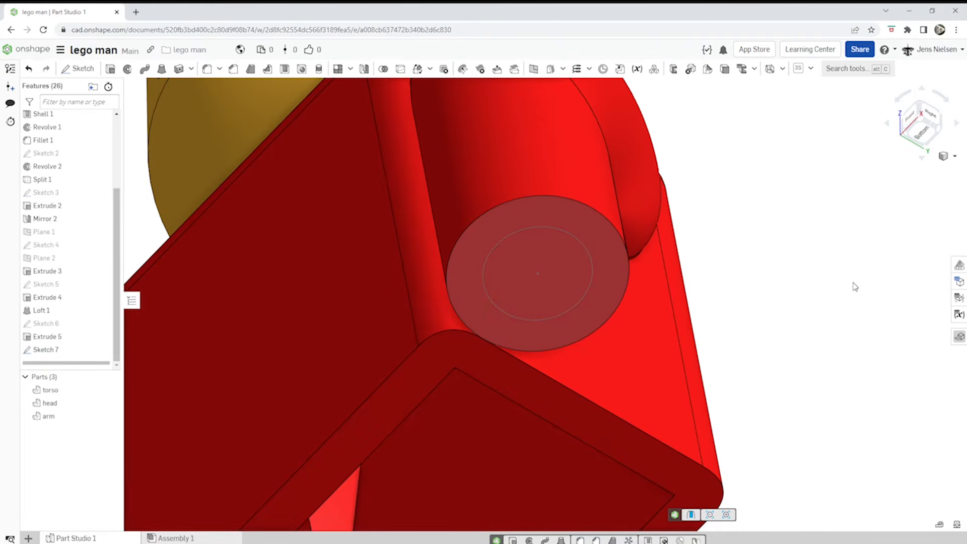
# Extrude the inner circle on the arm's lower end as a new part with a blind depth of 3 mm
pyautogui.press('s')
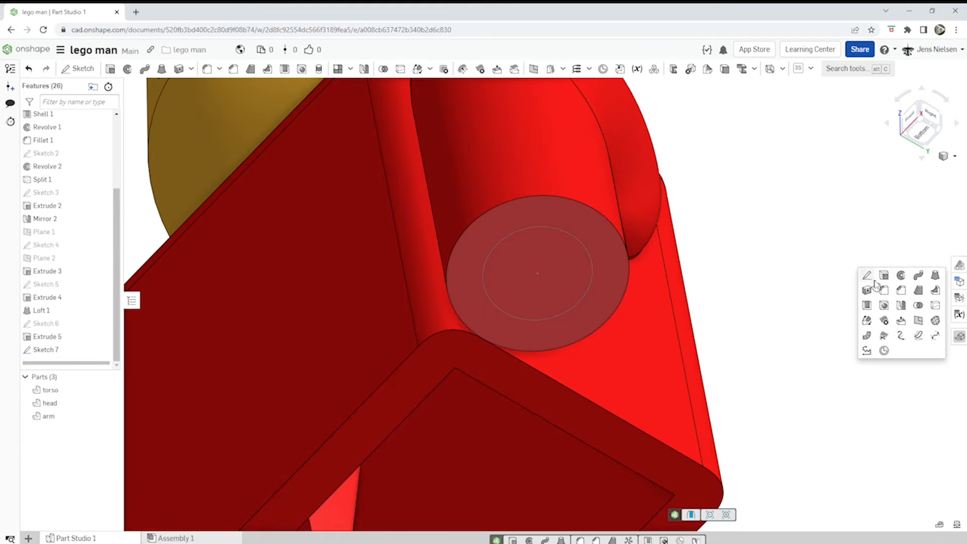
pyautogui.click(885, 283)
pyautogui.click(560, 283)
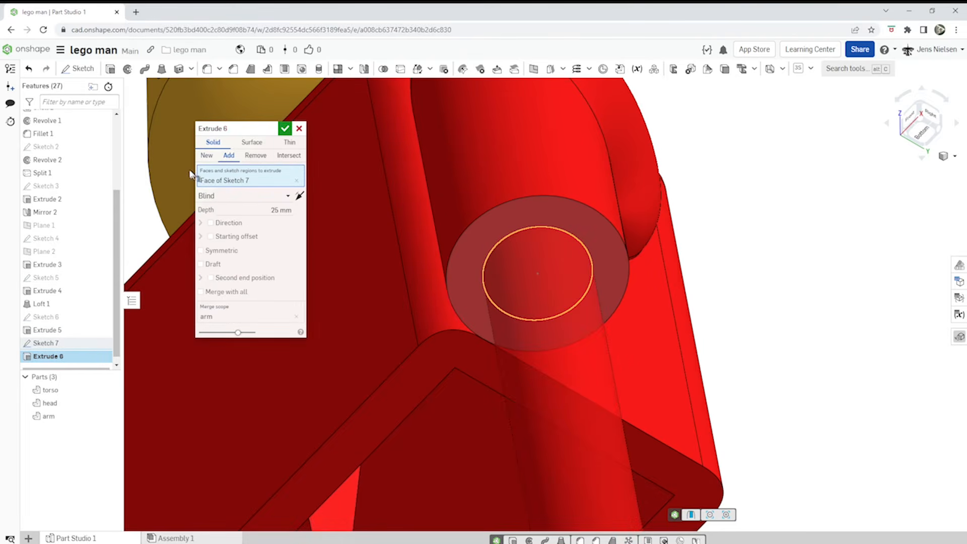
pyautogui.click(206, 157)
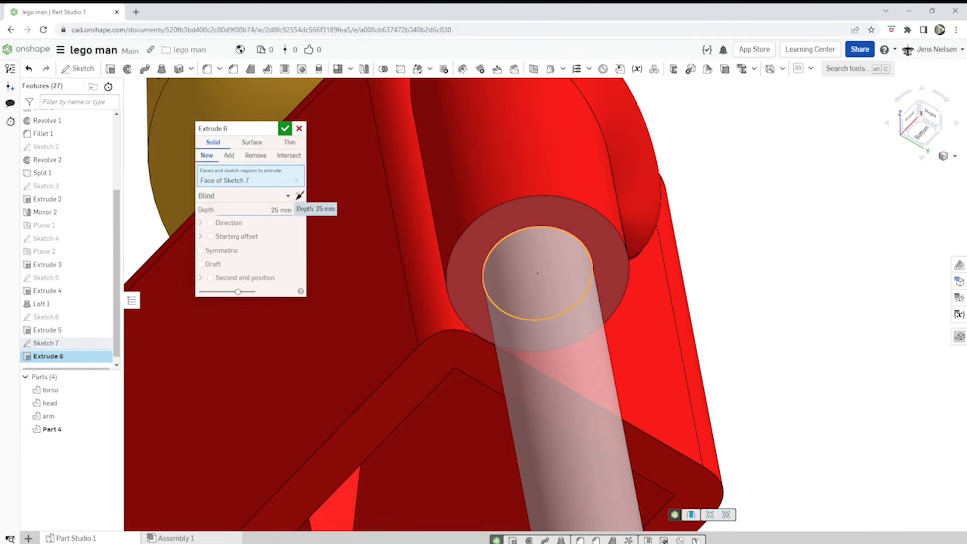
pyautogui.click(273, 210)
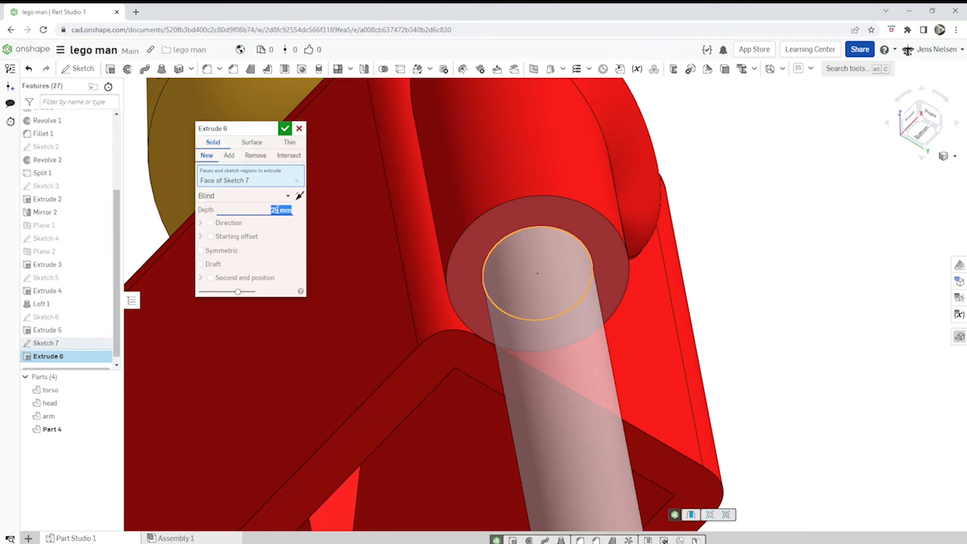
pyautogui.write('3')
pyautogui.press('Tab')
# Add a second end position with a blind depth of 2 mm to the wrist peg's extrusion and finish it
pyautogui.click(211, 278)
pyautogui.click(277, 306)
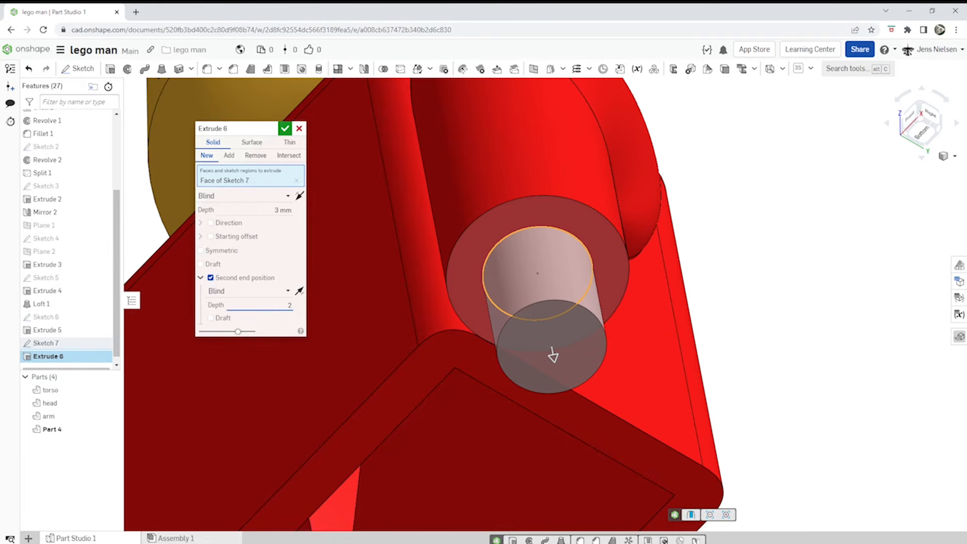
pyautogui.press('Tab')
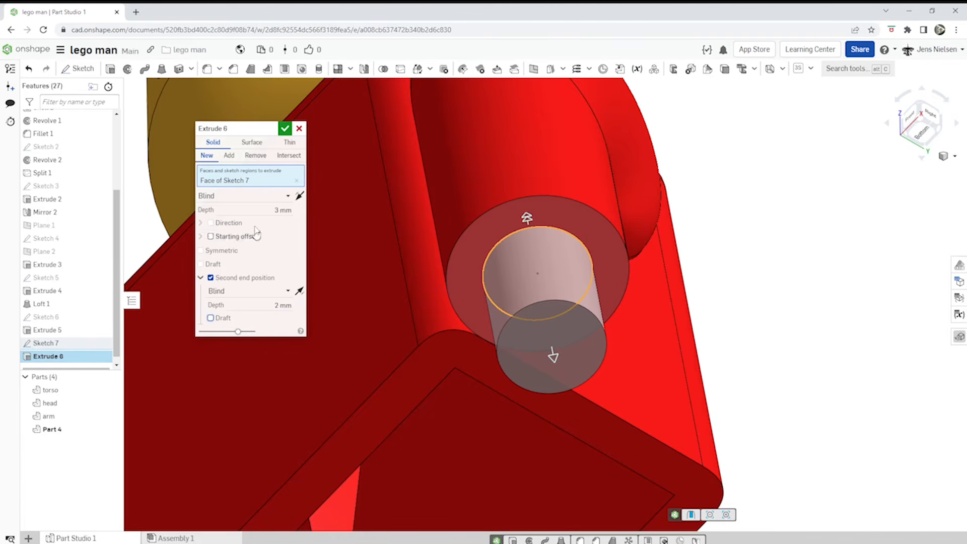
pyautogui.click(283, 129)
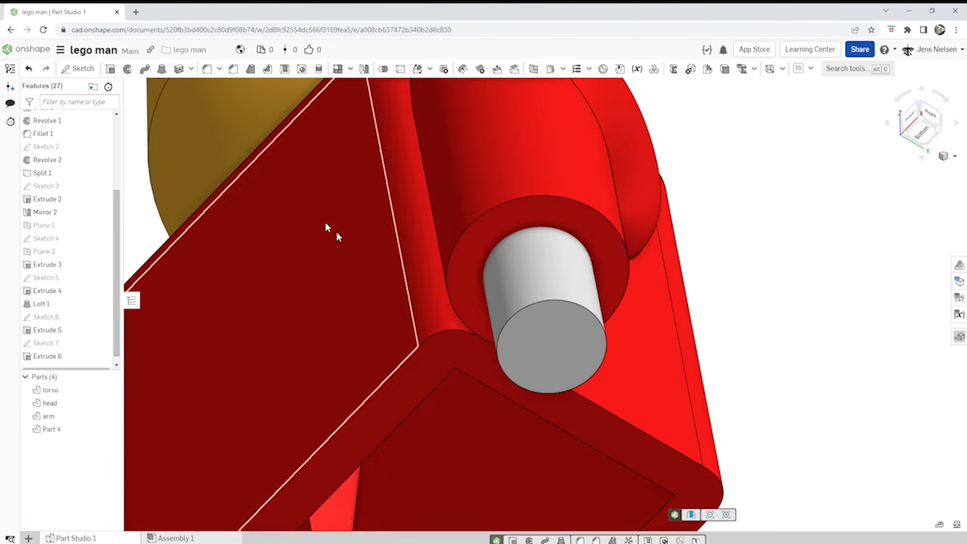
# Rename the new wrist peg part as hand
pyautogui.scroll(-5, 680, 289)
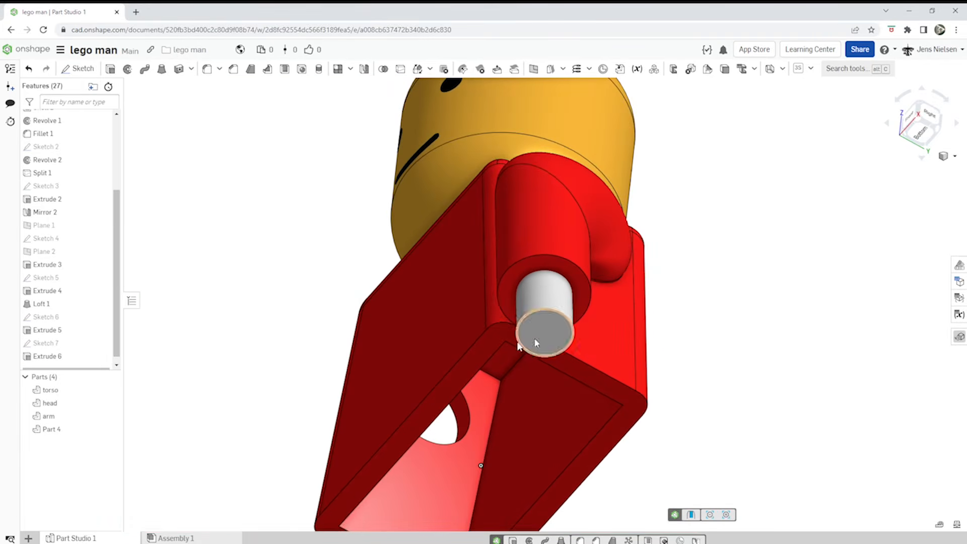
pyautogui.rightClick(75, 431)
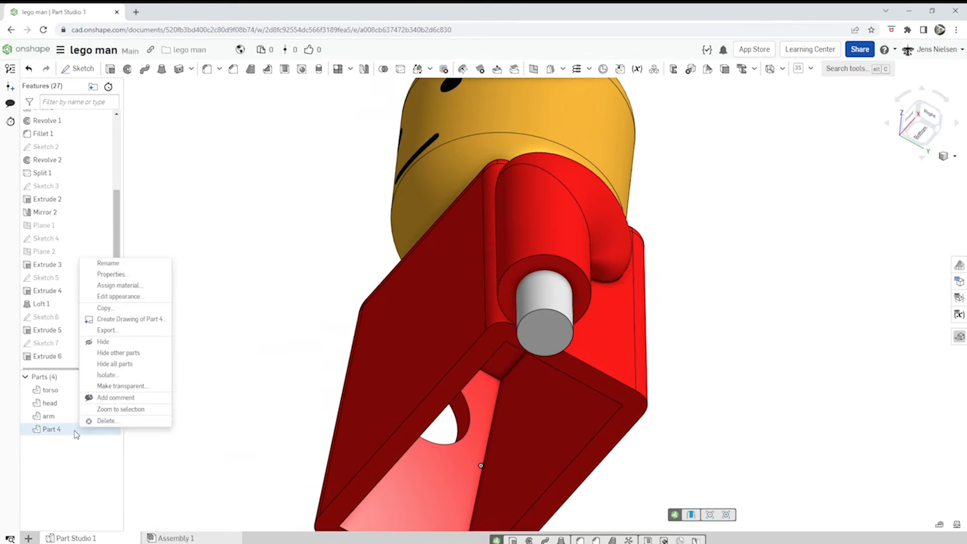
pyautogui.click(116, 266)
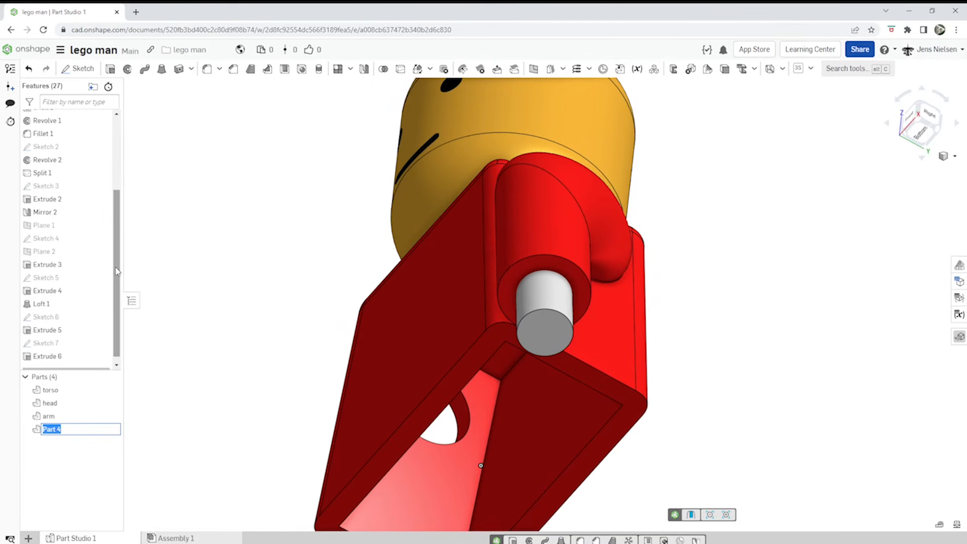
pyautogui.write('hand')
pyautogui.press('Return')
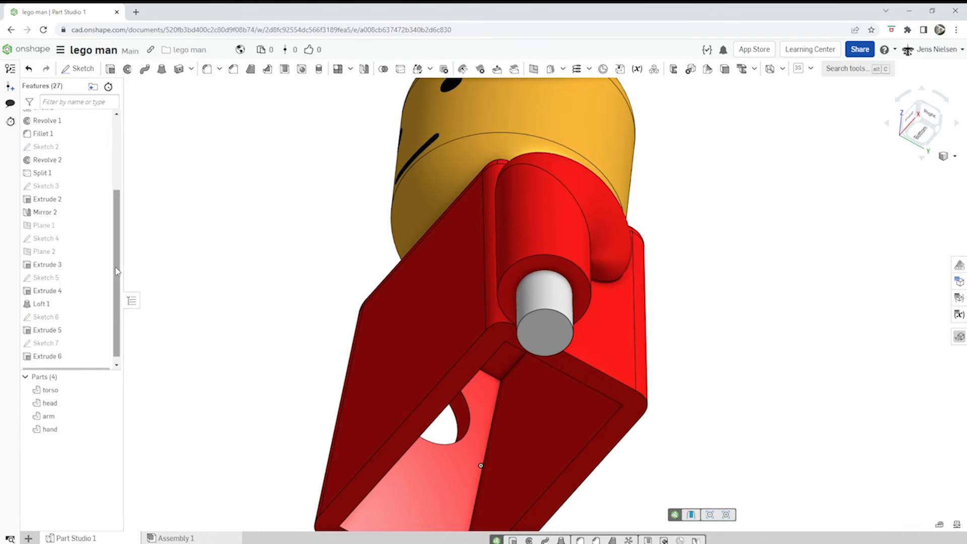
# Change the hand part's appearance to the same yellow-orange colour as the head
pyautogui.rightClick(71, 429)
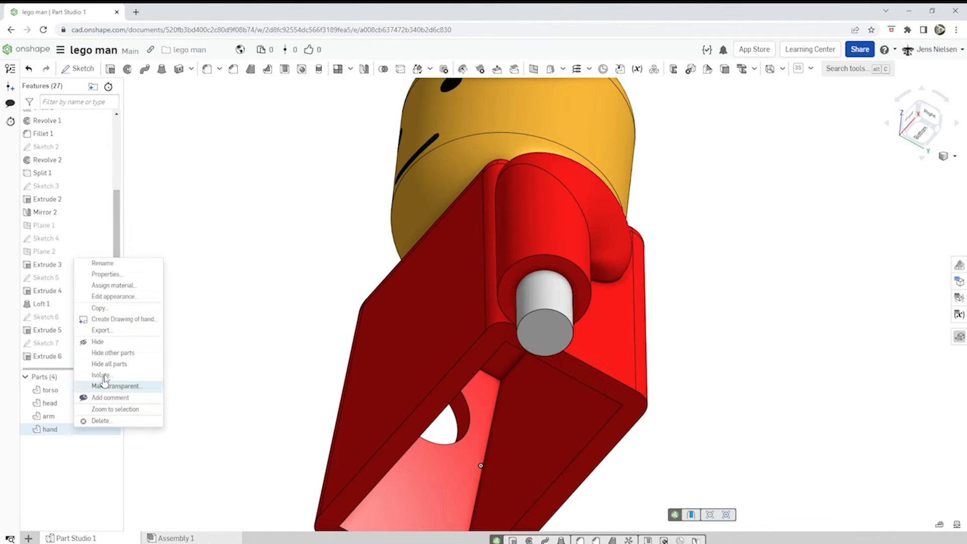
pyautogui.click(113, 296)
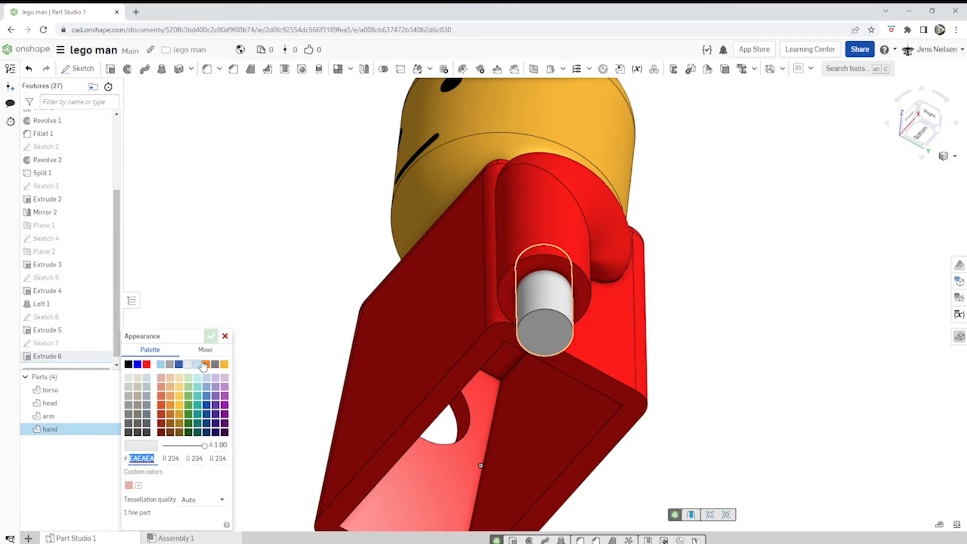
pyautogui.click(224, 364)
pyautogui.click(211, 336)
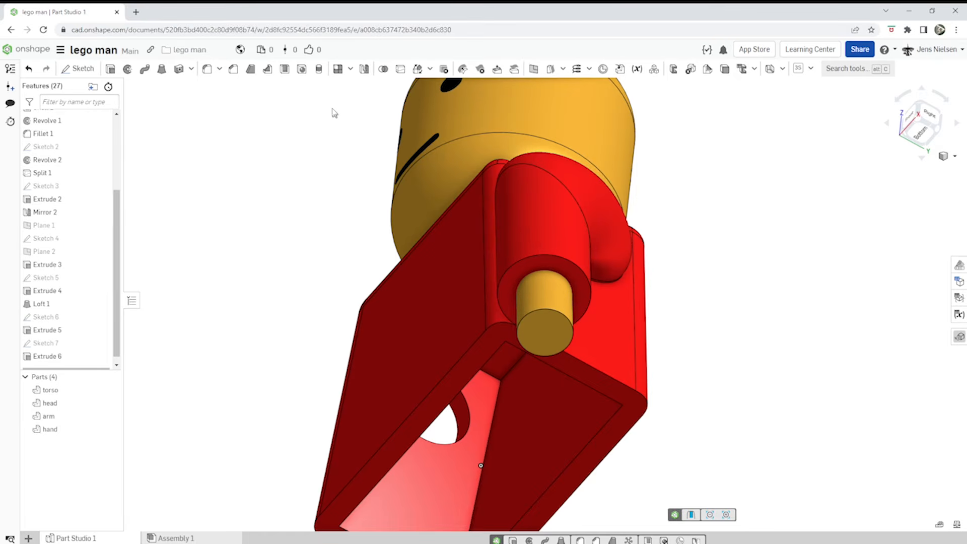
# Subtract the hand from the arm with a Boolean operation, keeping the hand as the tool part
pyautogui.click(383, 70)
pyautogui.click(246, 142)
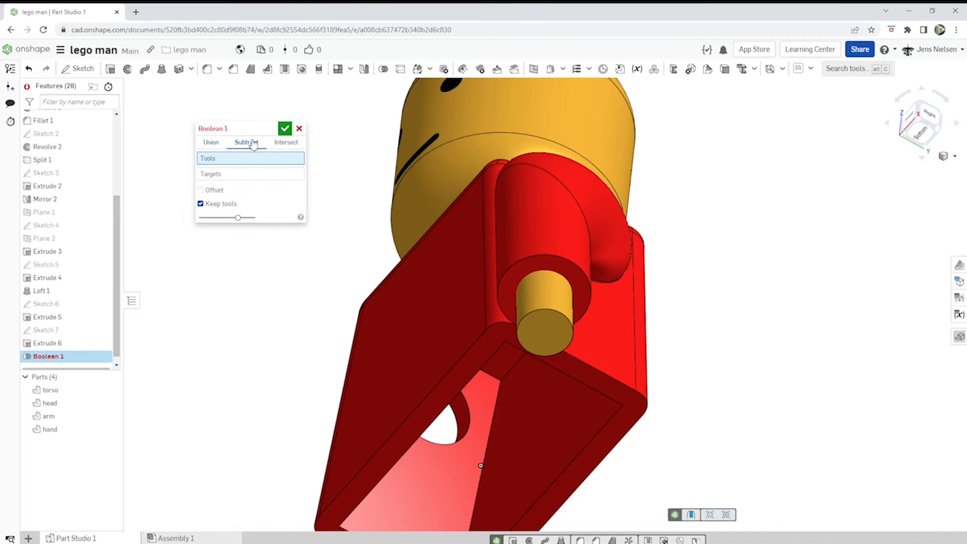
pyautogui.click(534, 301)
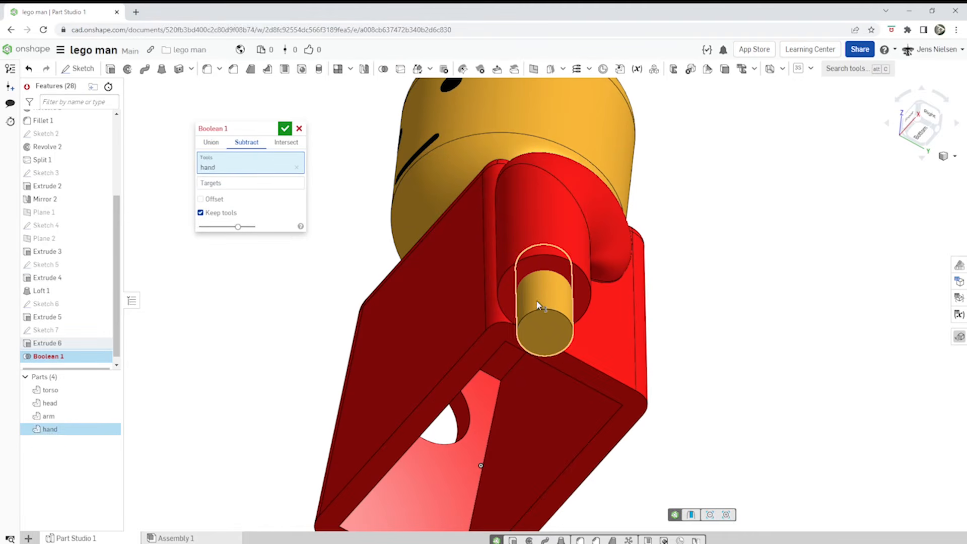
pyautogui.click(283, 185)
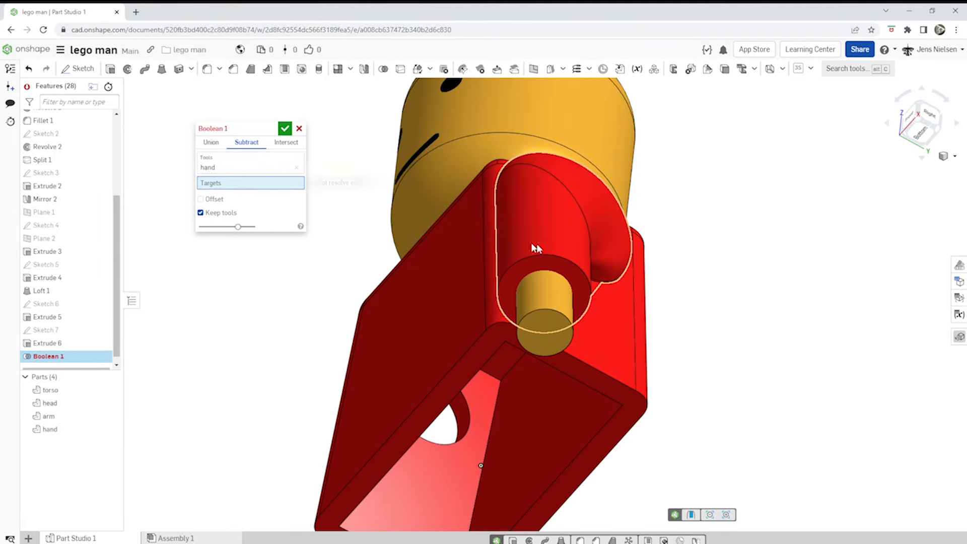
pyautogui.click(563, 249)
pyautogui.click(285, 129)
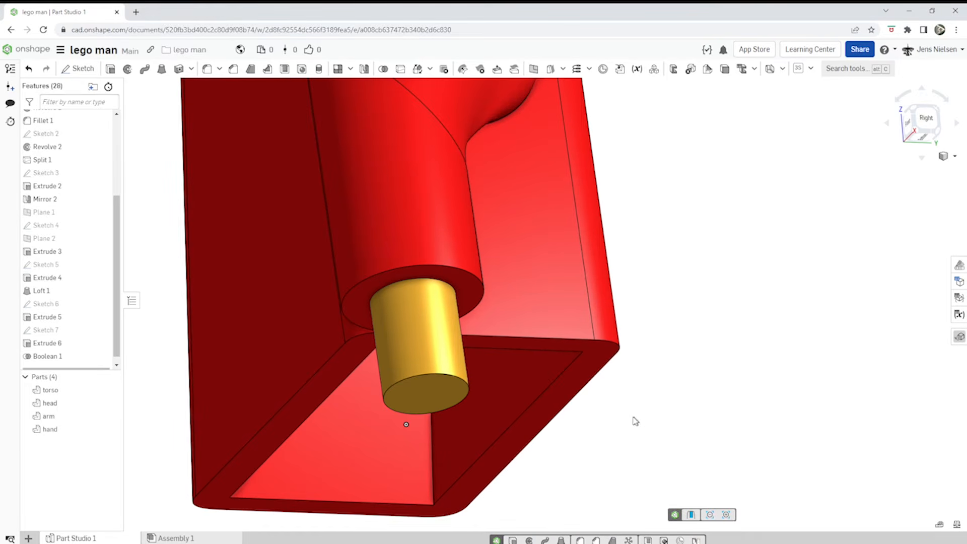
# Edit the sketch on the arm's lower end by adding a construction line from the circle centre to the outer edge
pyautogui.rightClick(73, 332)
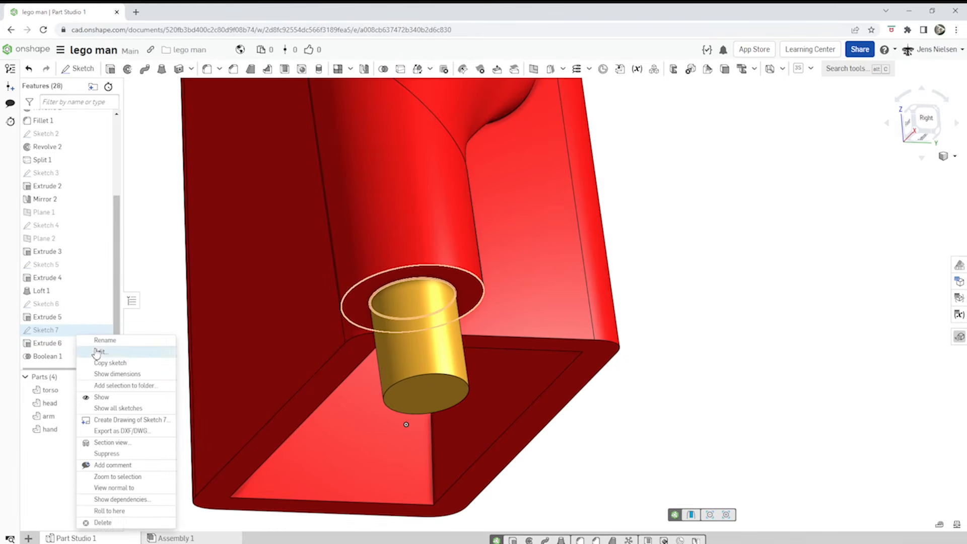
pyautogui.click(98, 352)
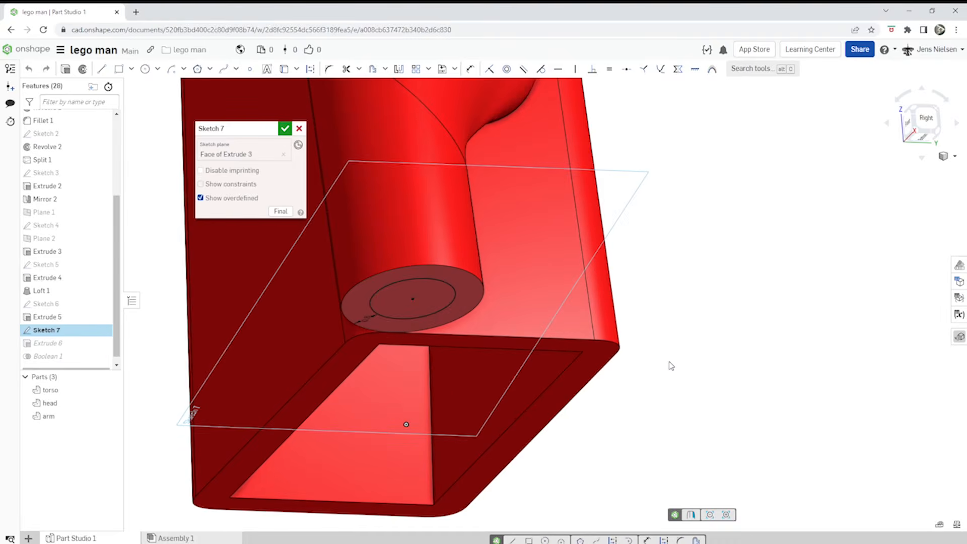
pyautogui.press('l')
pyautogui.click(412, 299)
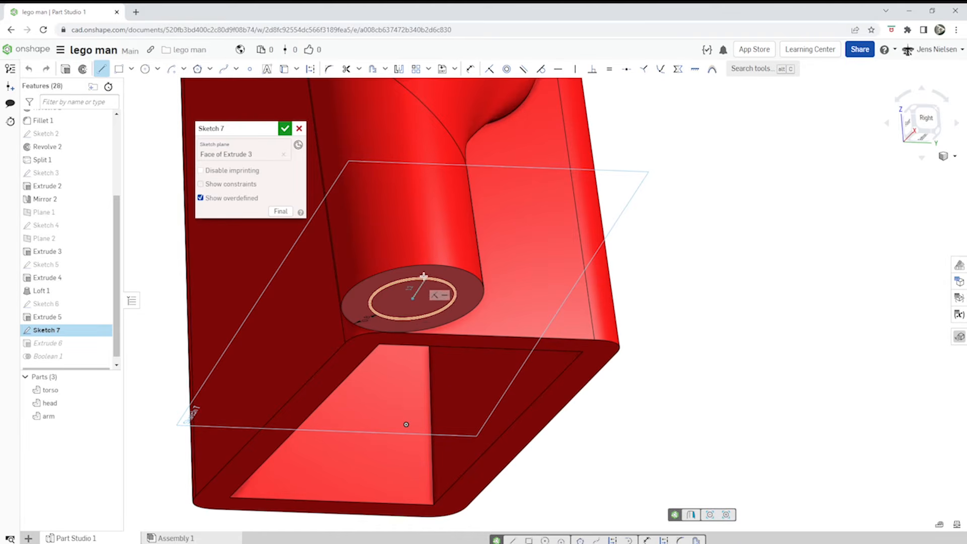
pyautogui.click(434, 267)
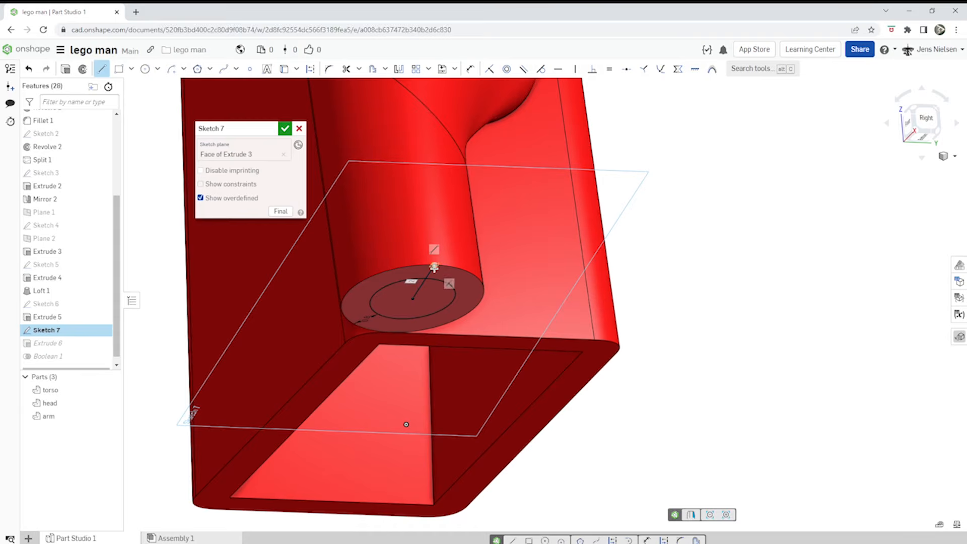
pyautogui.press('Escape')
pyautogui.click(419, 291)
pyautogui.press('q')
pyautogui.click(285, 129)
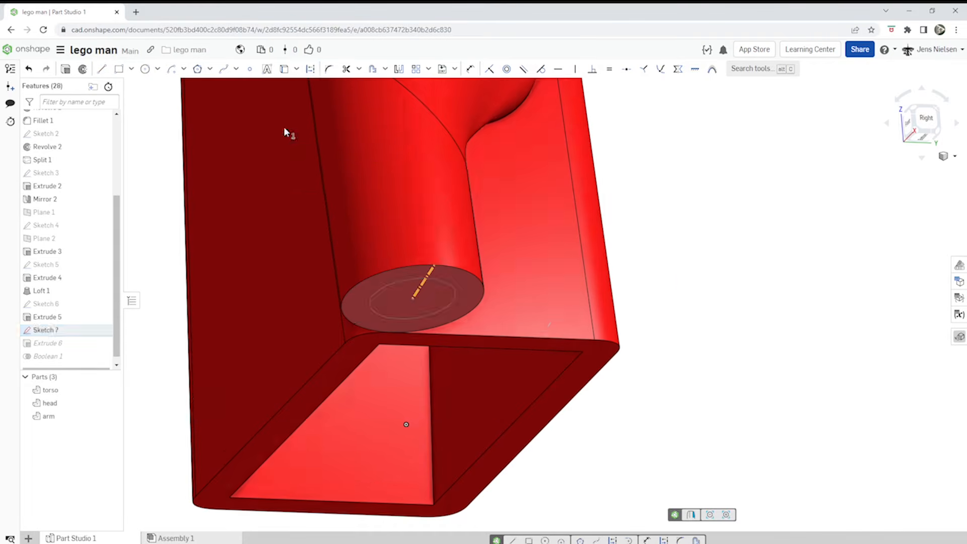
# Show the wrist sketch and create a line-angle plane through its construction line at 10 degrees
pyautogui.scroll(5, 735, 288)
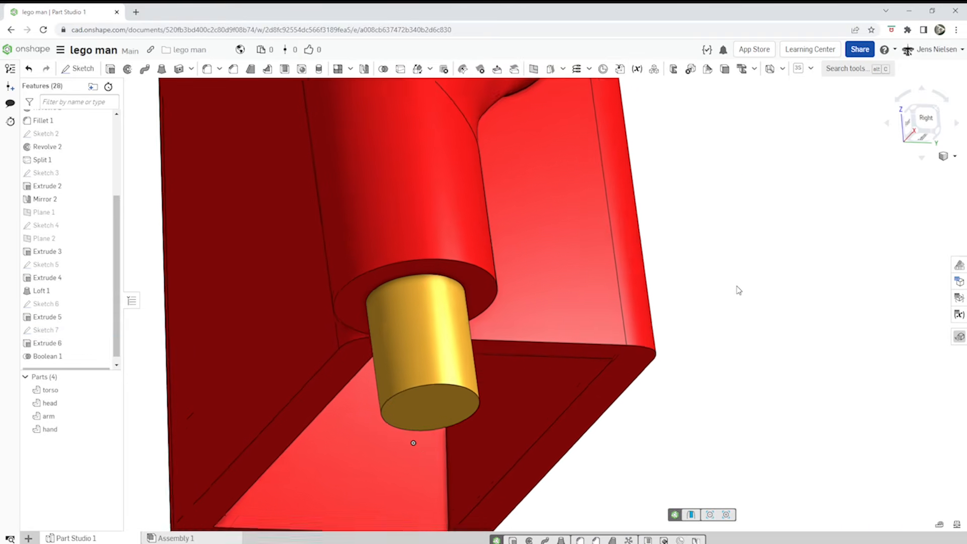
pyautogui.click(102, 330)
pyautogui.press('s')
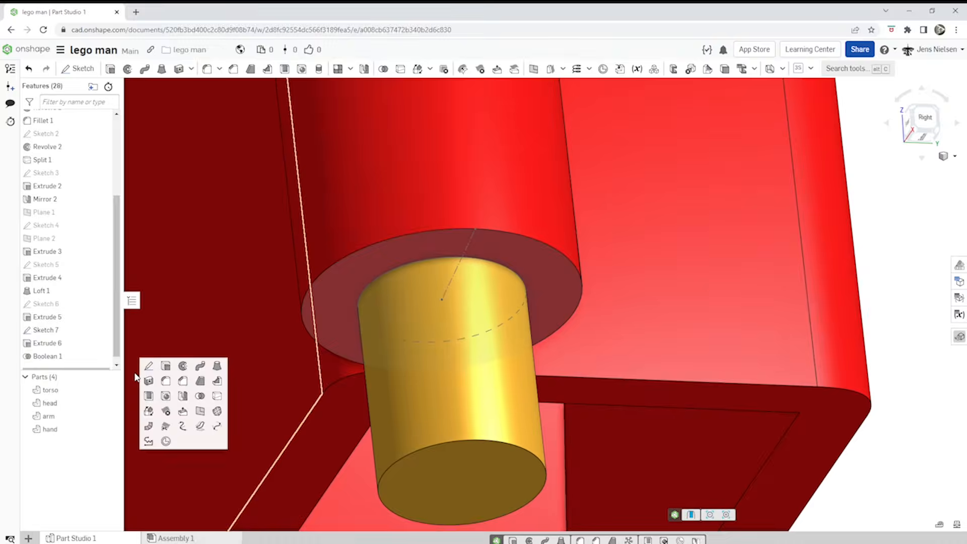
pyautogui.click(200, 412)
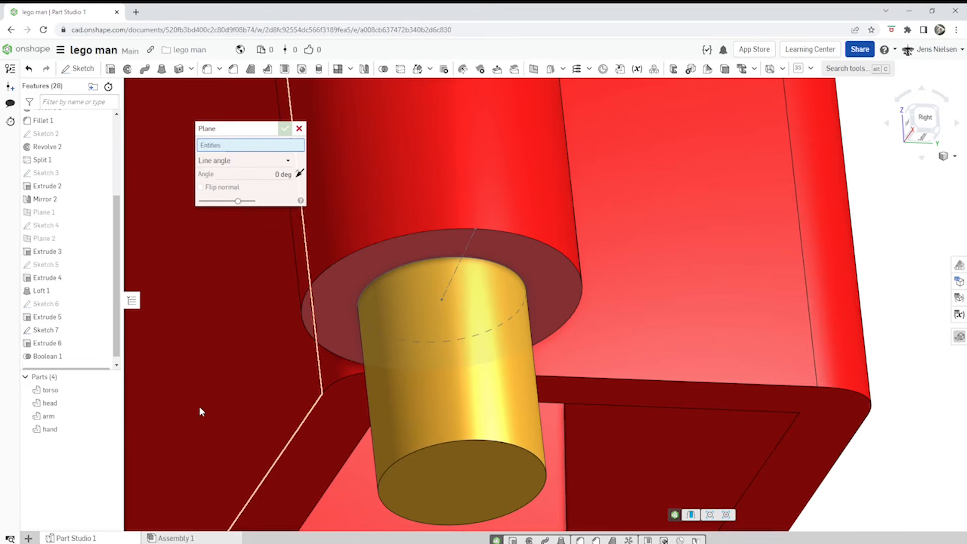
pyautogui.click(467, 252)
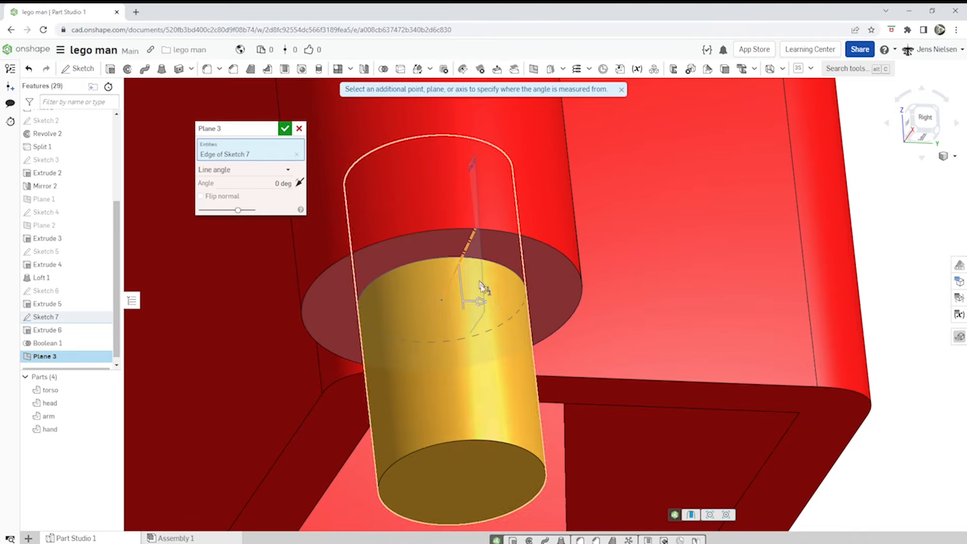
pyautogui.moveTo(493, 302); pyautogui.dragTo(513, 305)
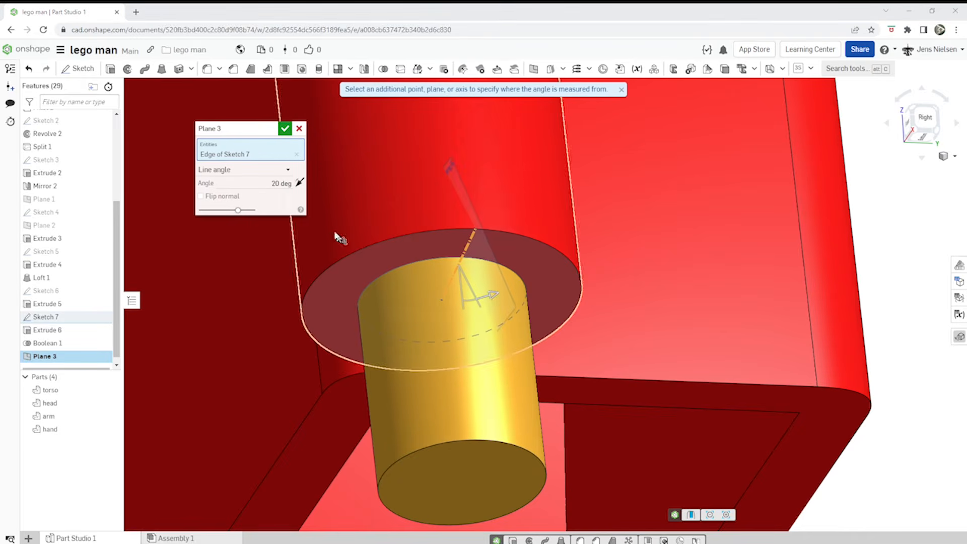
pyautogui.click(276, 184)
pyautogui.click(276, 184)
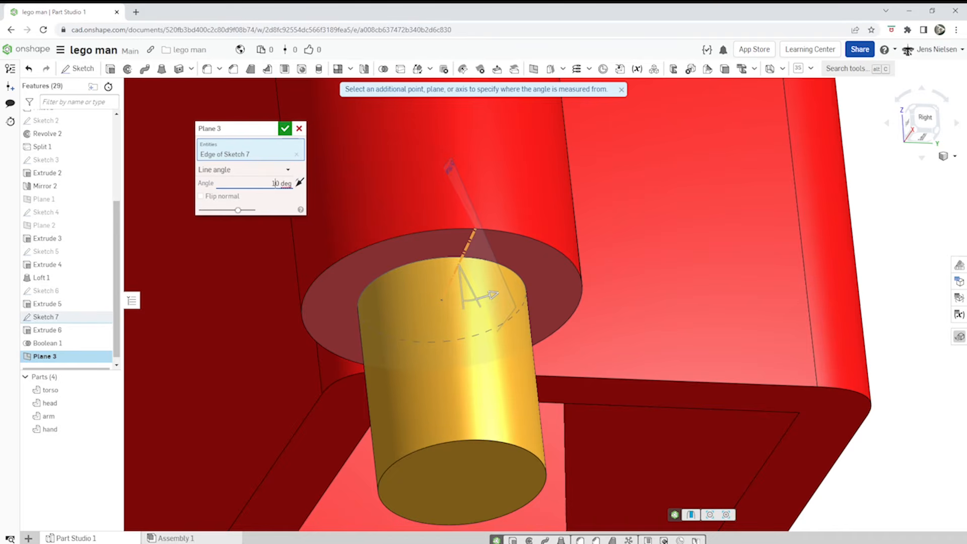
pyautogui.click(285, 128)
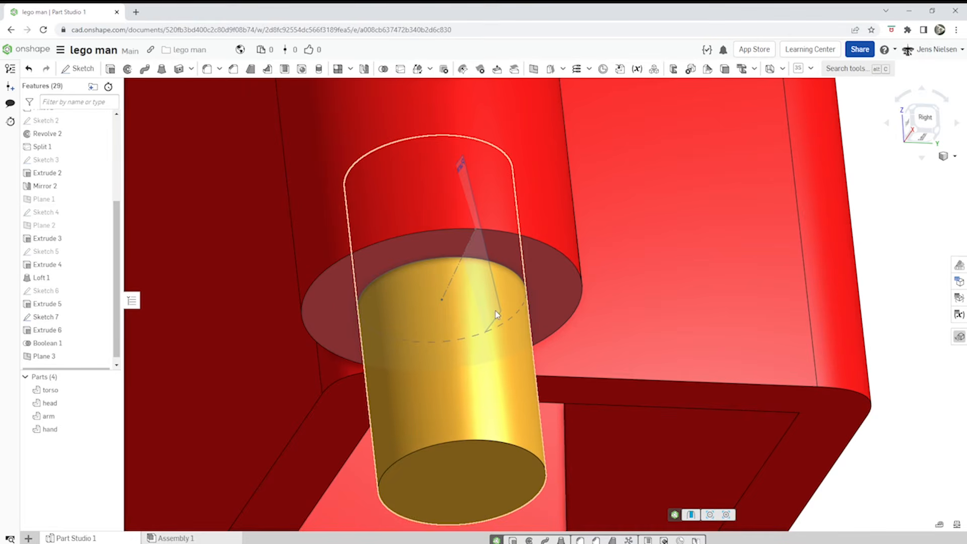
# Start a new sketch on the angled plane at the arm's lower end
pyautogui.press('s')
pyautogui.click(519, 340)
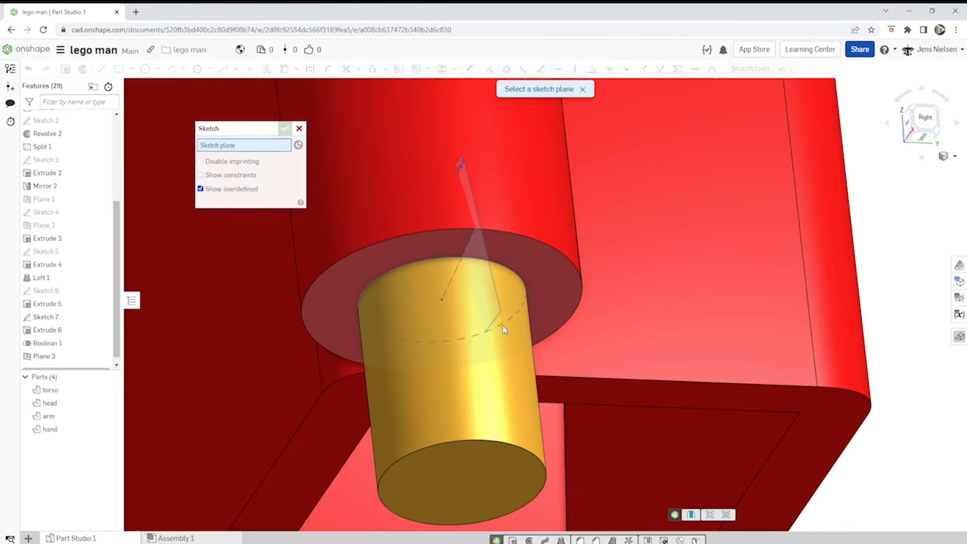
pyautogui.click(500, 314)
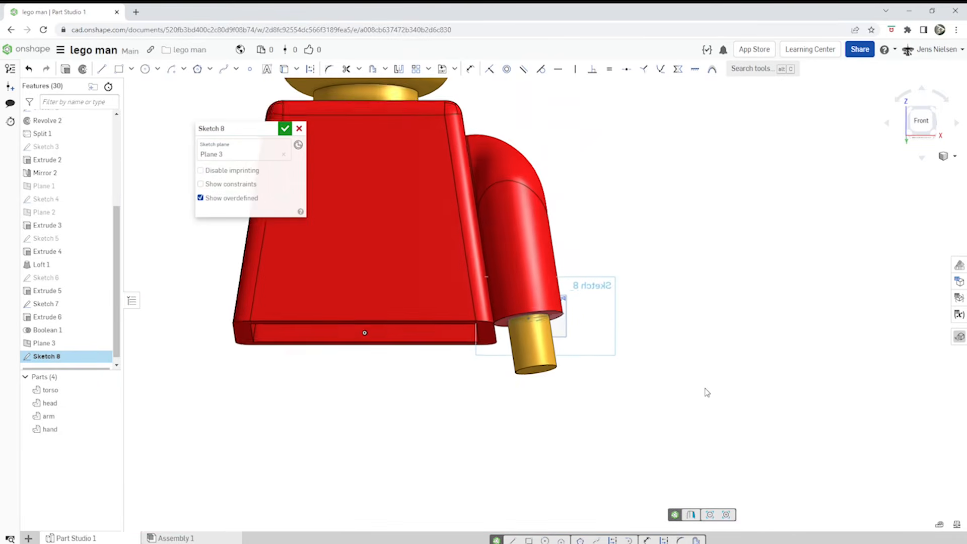
# Draw a construction line about 3.6 mm long from the arm's lower end along the wrist peg, extending just past its tip
pyautogui.click(936, 112)
pyautogui.moveTo(780, 234); pyautogui.dragTo(760, 253, button='right')
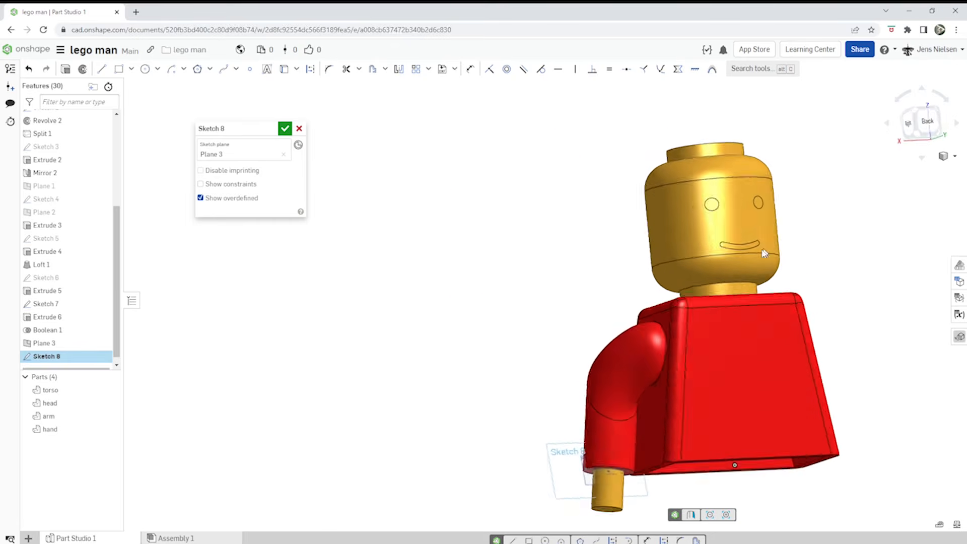
pyautogui.scroll(8, 539, 313)
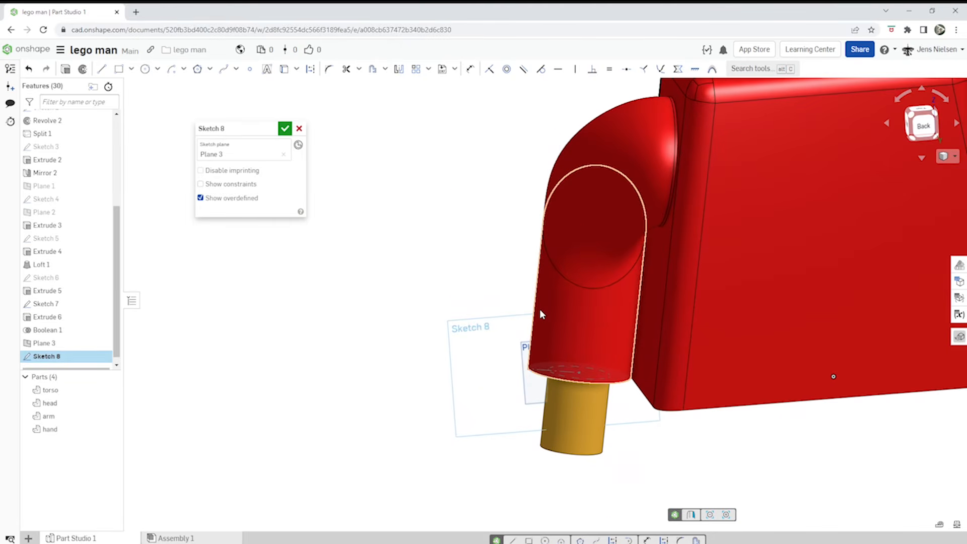
pyautogui.moveTo(539, 309)
pyautogui.mouseDown(button='right')
pyautogui.moveTo(490, 309)
pyautogui.moveTo(456, 276)
pyautogui.moveTo(442, 279)
pyautogui.moveTo(447, 384)
pyautogui.mouseUp(button='right')
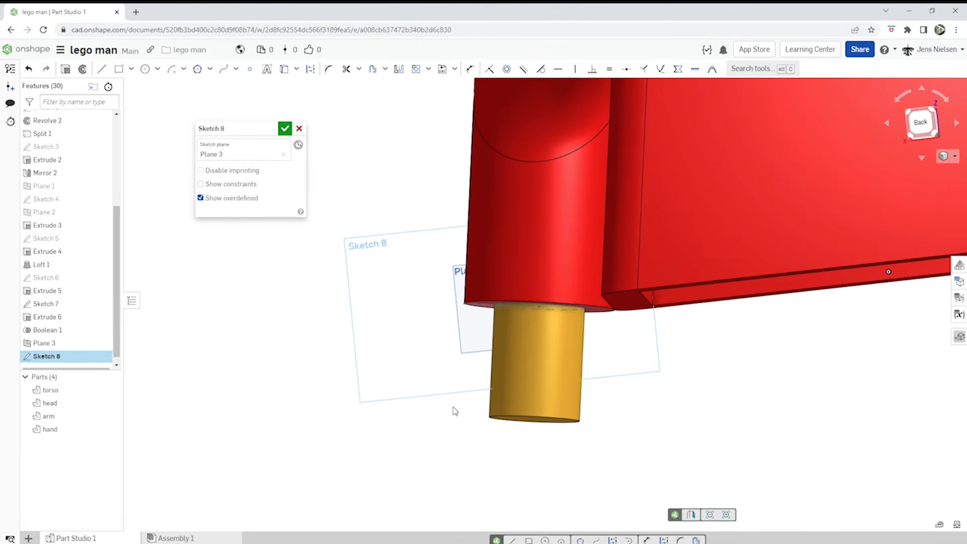
pyautogui.press('l')
pyautogui.click(540, 306)
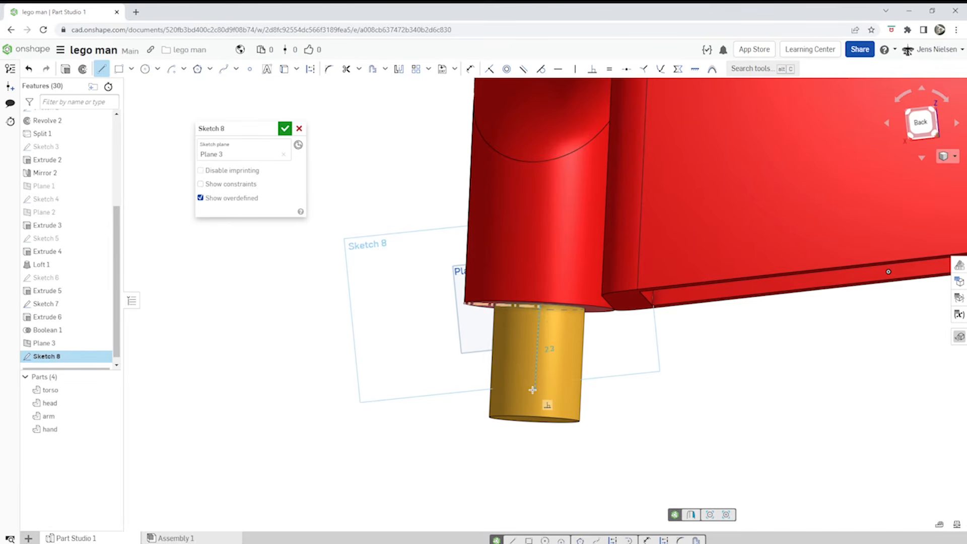
pyautogui.click(531, 439)
pyautogui.press('Escape')
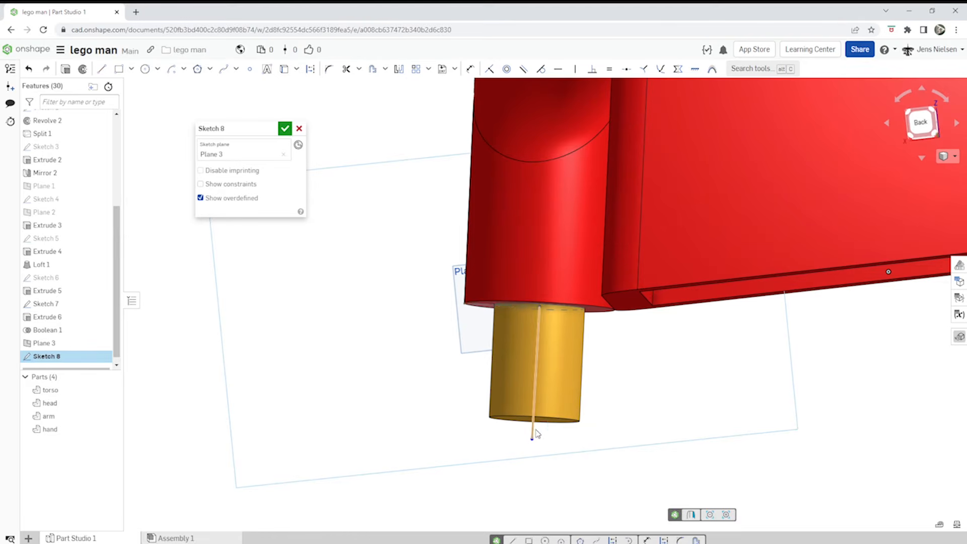
pyautogui.click(536, 431)
pyautogui.press('q')
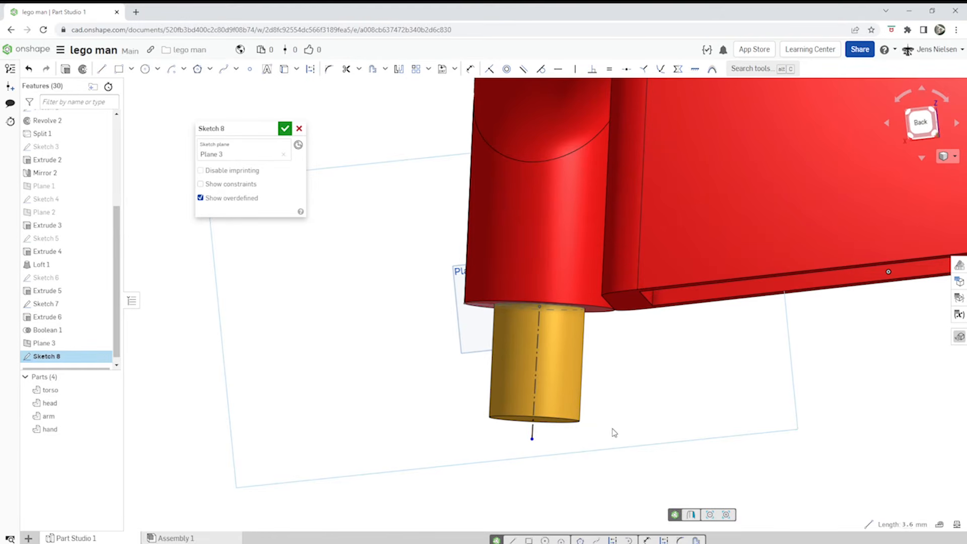
pyautogui.press('s')
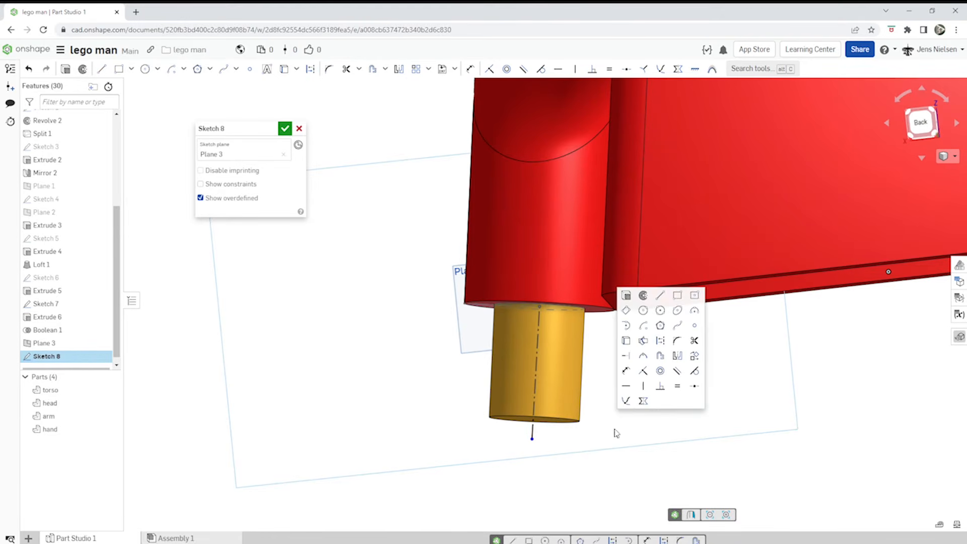
# Draw two concentric circles centred on the construction line's free end, the inner one about 2.1 mm in diameter
pyautogui.click(645, 312)
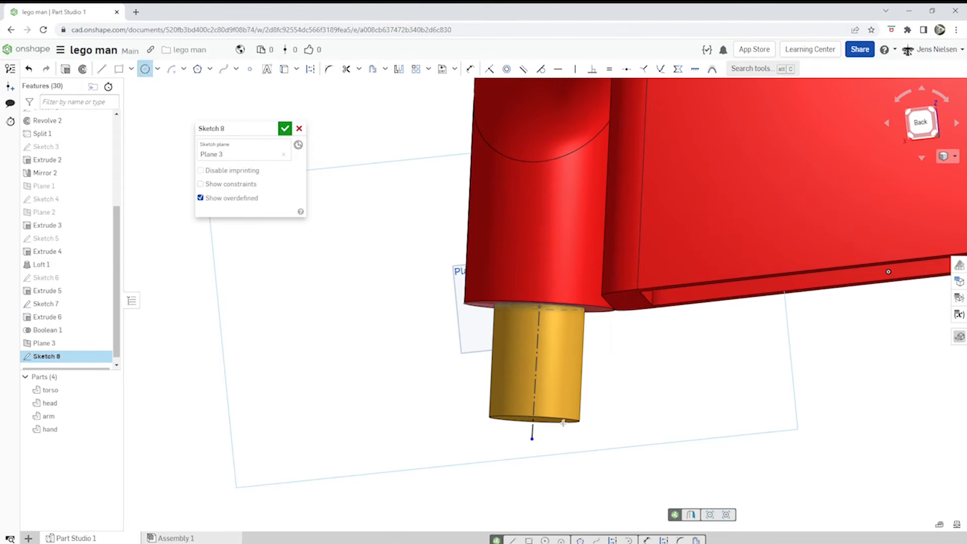
pyautogui.click(532, 438)
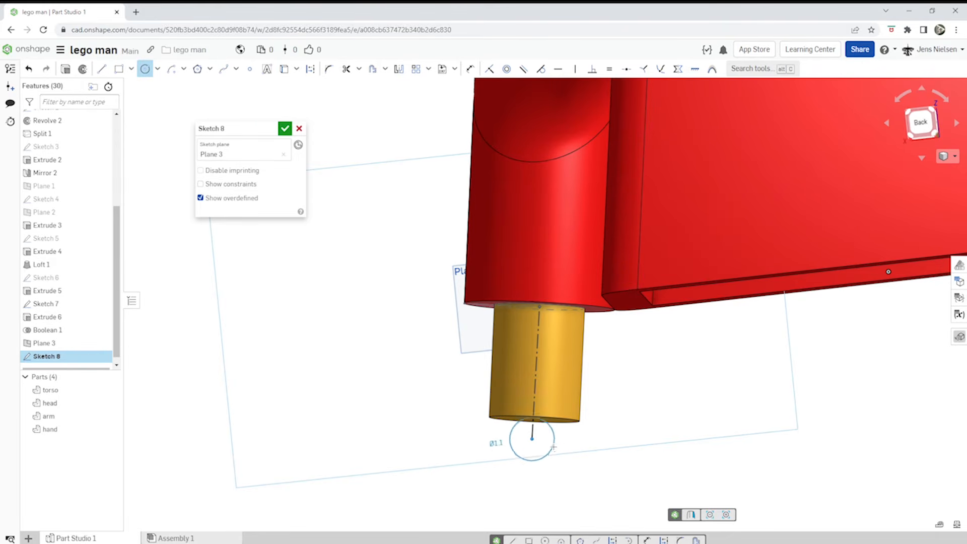
pyautogui.click(602, 453)
pyautogui.click(532, 439)
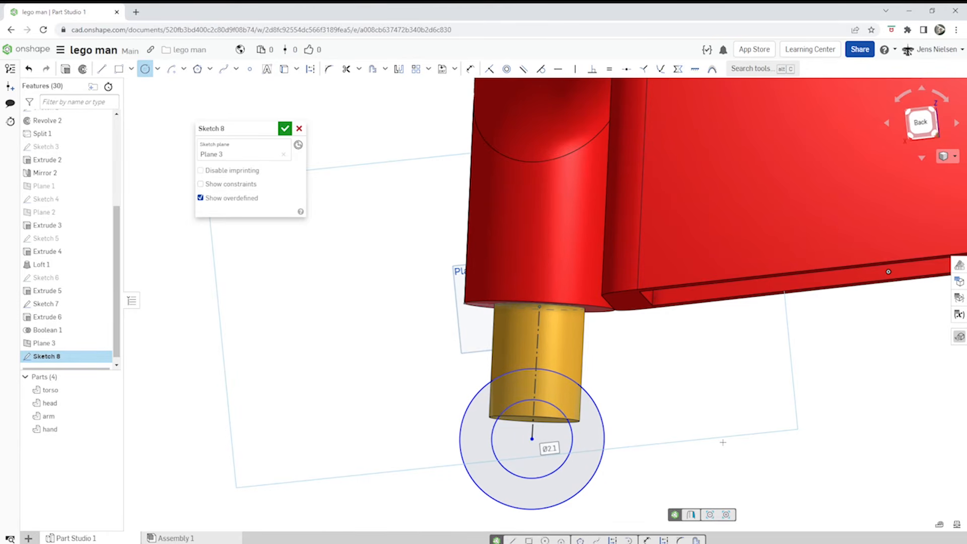
# Dimension the outer circle's diameter to 4 mm
pyautogui.press('d')
pyautogui.click(604, 460)
pyautogui.click(603, 469)
pyautogui.write('4')
pyautogui.press('Return')
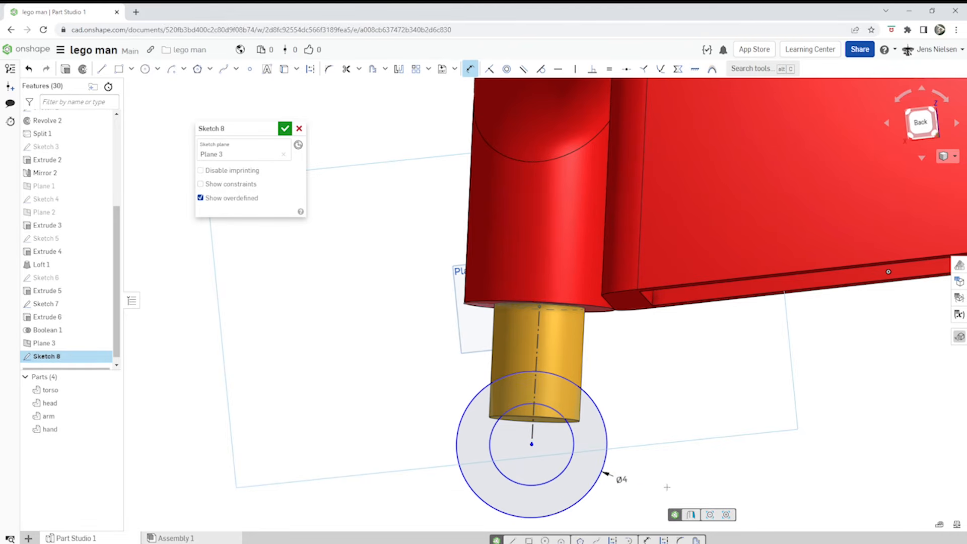
# Dimension the gap between the outer and inner circles to 0.6 mm
pyautogui.click(606, 461)
pyautogui.click(570, 460)
pyautogui.click(584, 463)
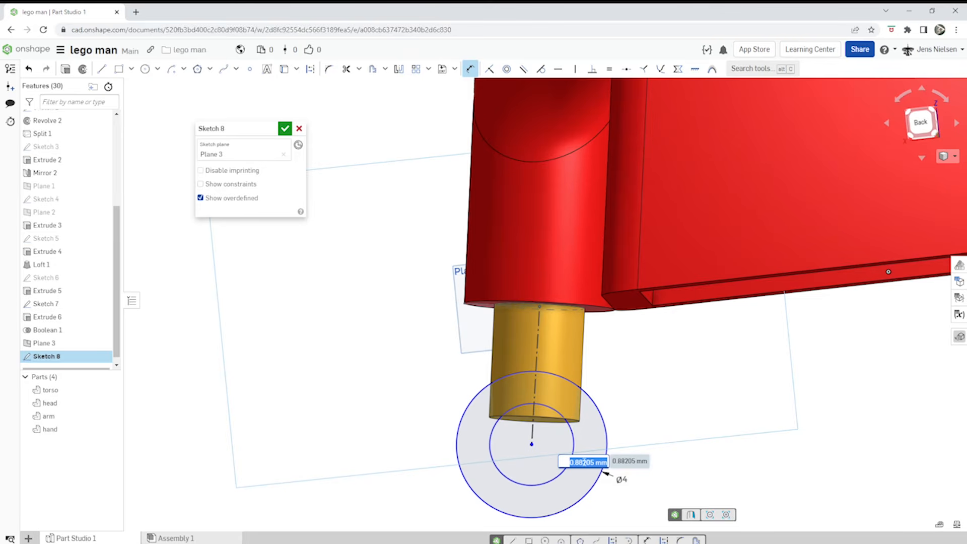
pyautogui.press('BackSpace')
pyautogui.write('0.6')
pyautogui.press('Return')
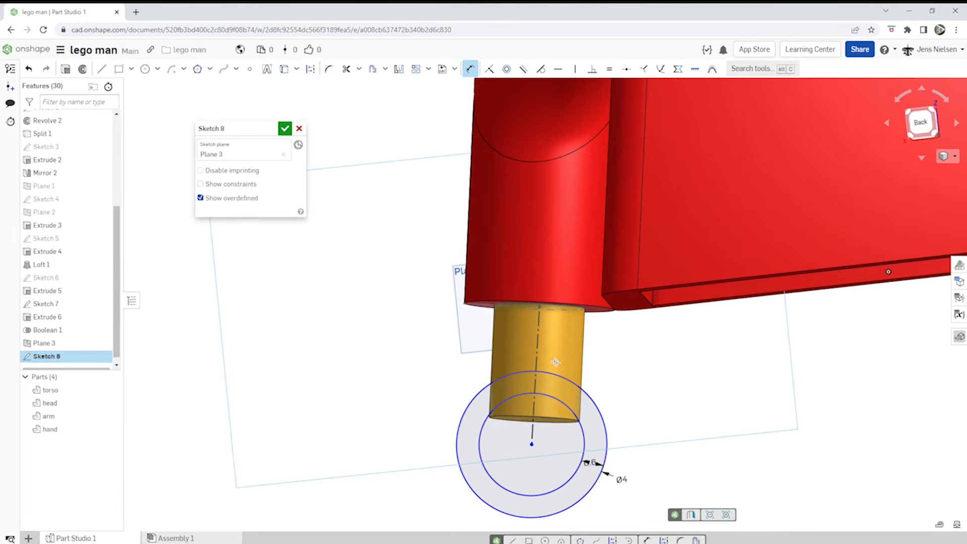
# Dimension the construction line's length to 3.5 mm
pyautogui.click(537, 359)
pyautogui.click(611, 363)
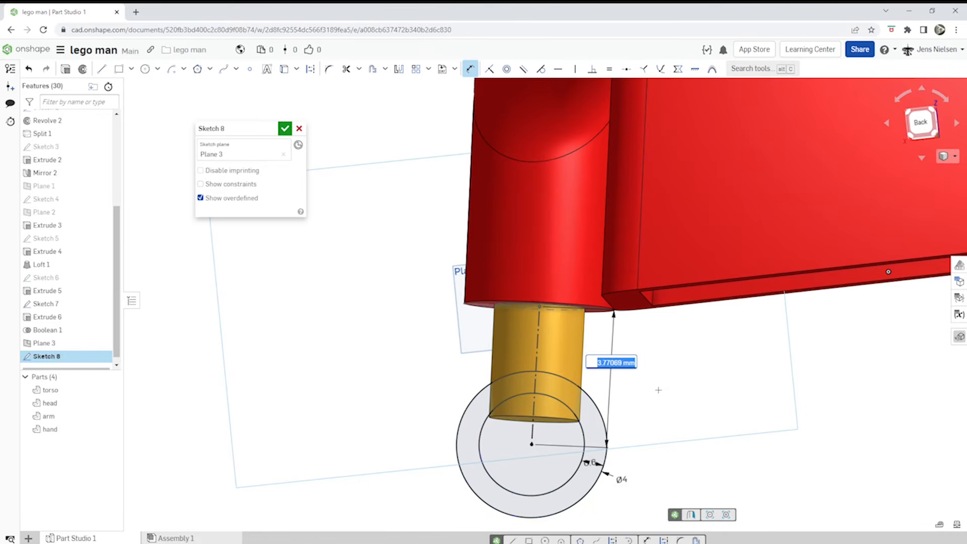
pyautogui.write('3.5')
pyautogui.press('Return')
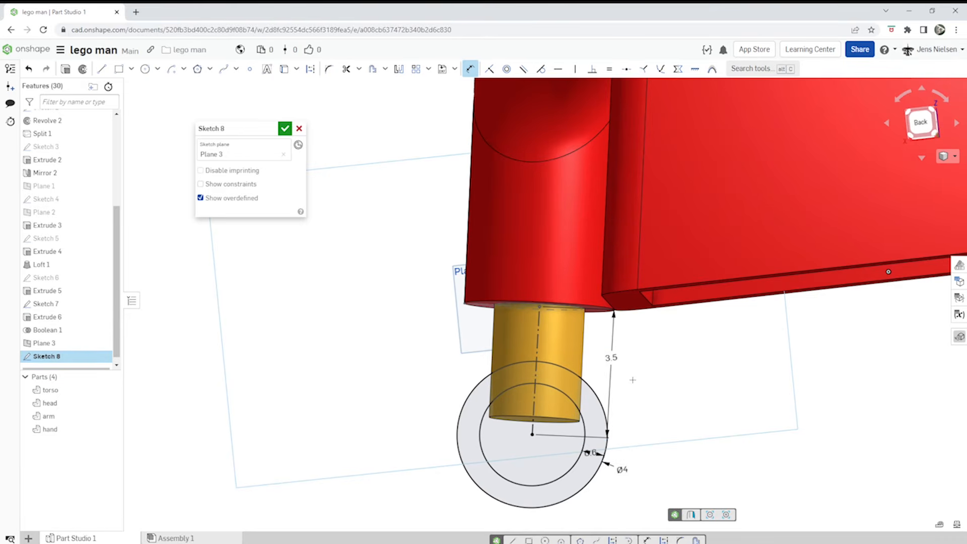
# Draw two lines from the circles' centre to the outer circle, diverging on the side away from the wrist peg
pyautogui.scroll(5, 633, 380)
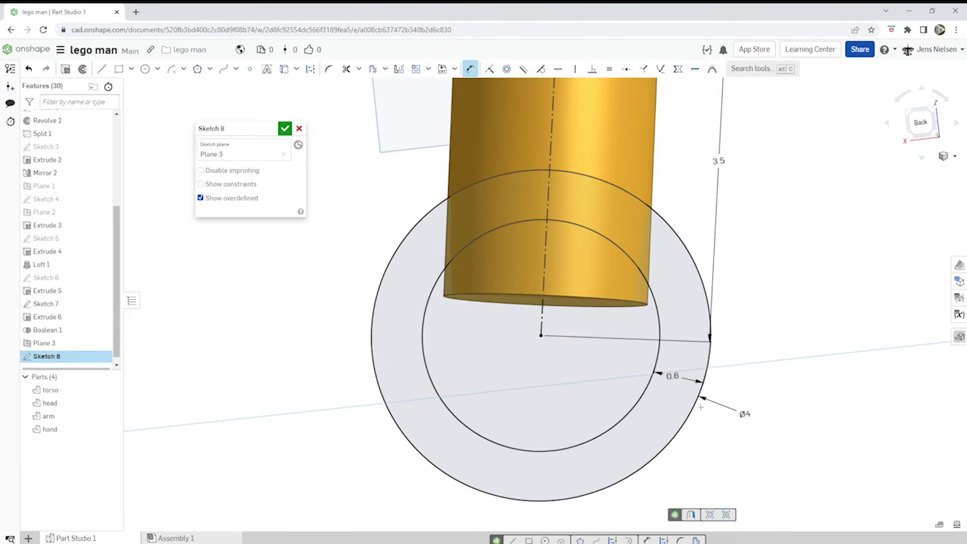
pyautogui.press('l')
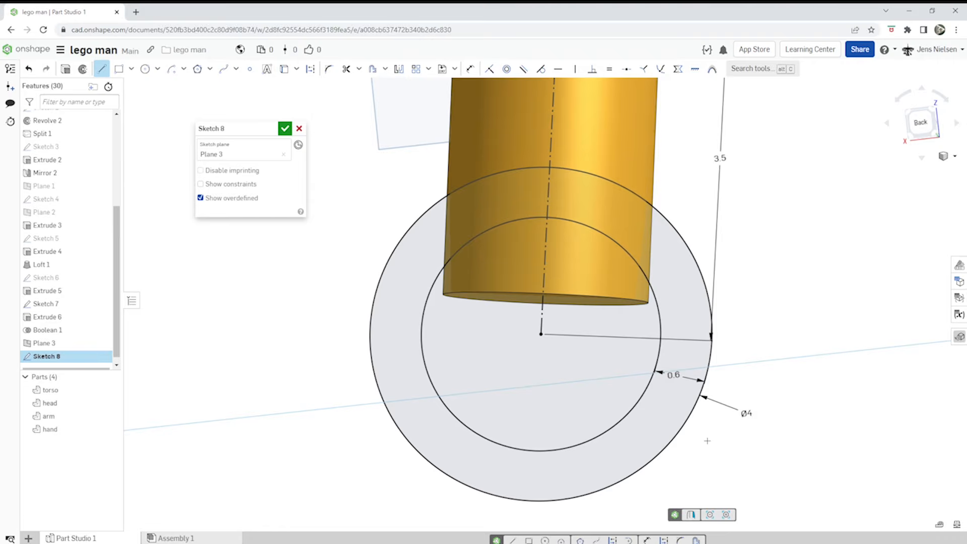
pyautogui.click(542, 334)
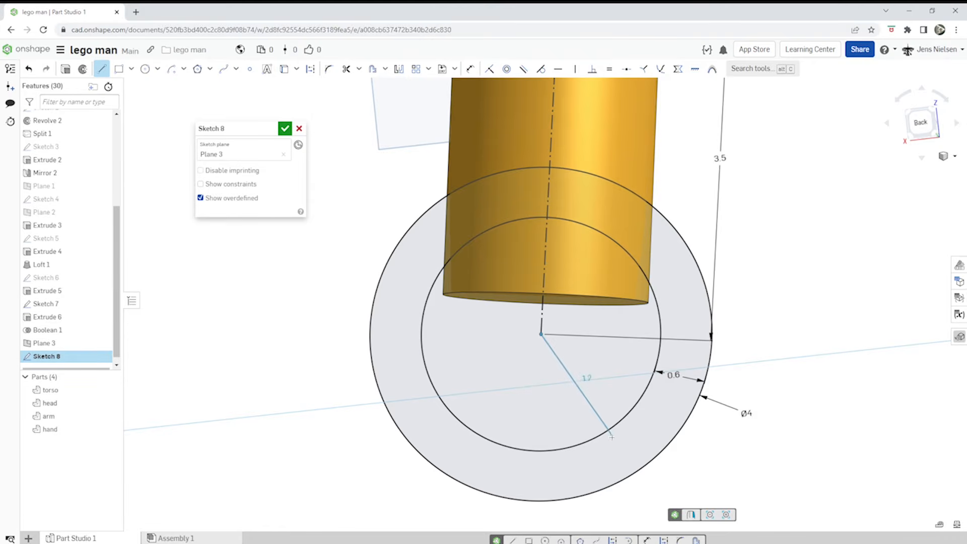
pyautogui.click(625, 478)
pyautogui.press('Escape')
pyautogui.press('l')
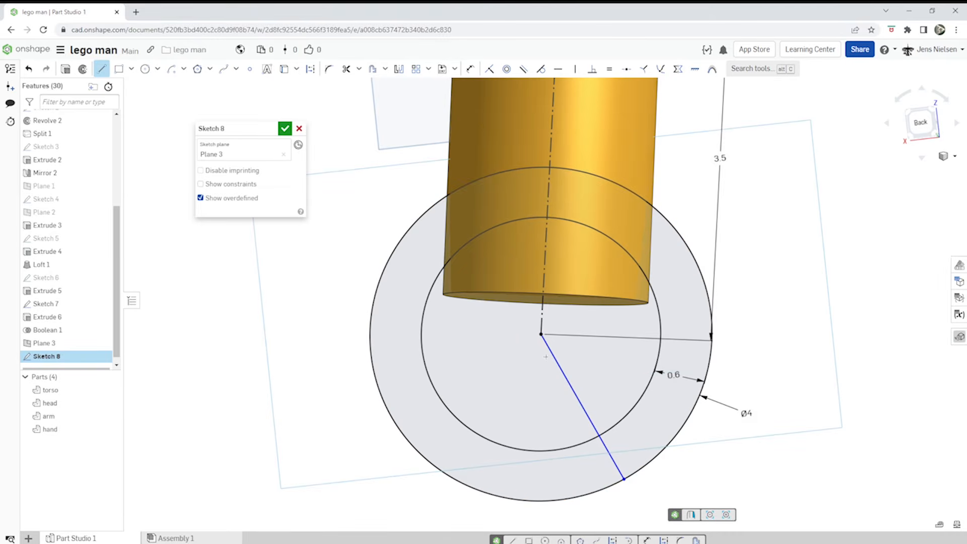
pyautogui.click(541, 333)
pyautogui.click(455, 474)
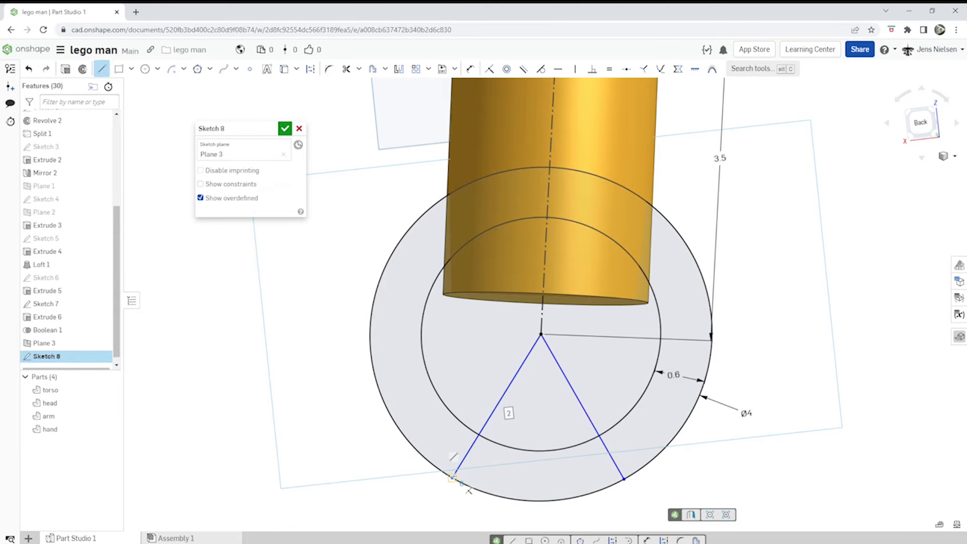
pyautogui.press('Escape')
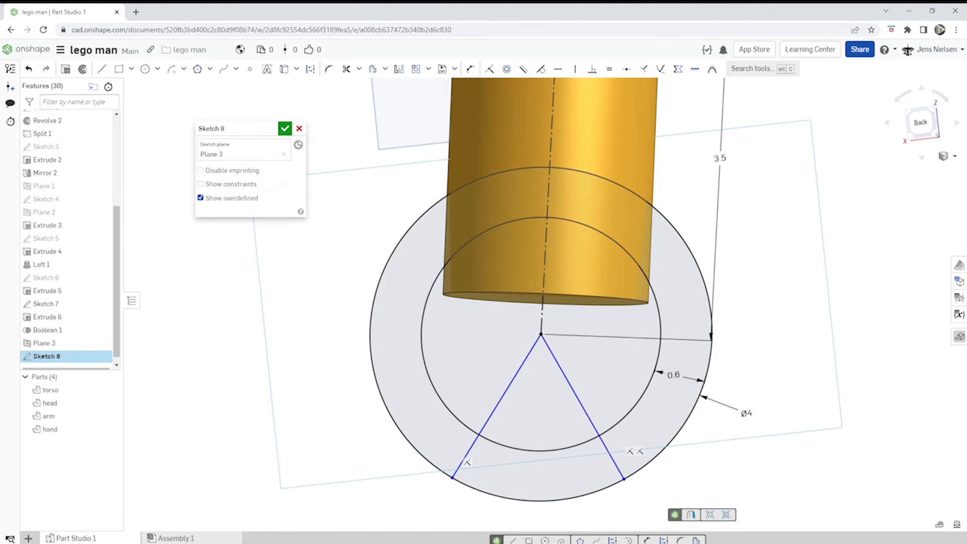
# Make the two diverging lines symmetric about the construction line
pyautogui.click(678, 69)
pyautogui.click(543, 315)
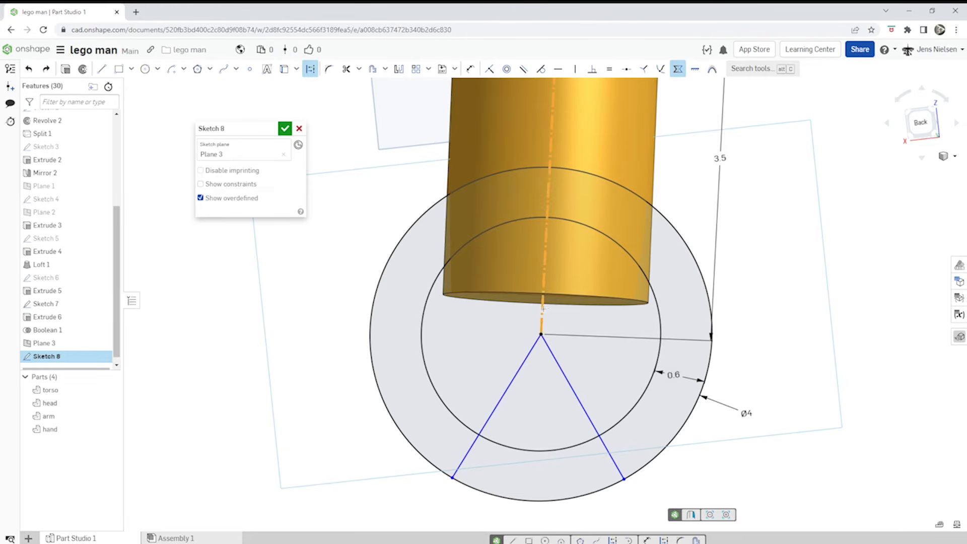
pyautogui.click(553, 354)
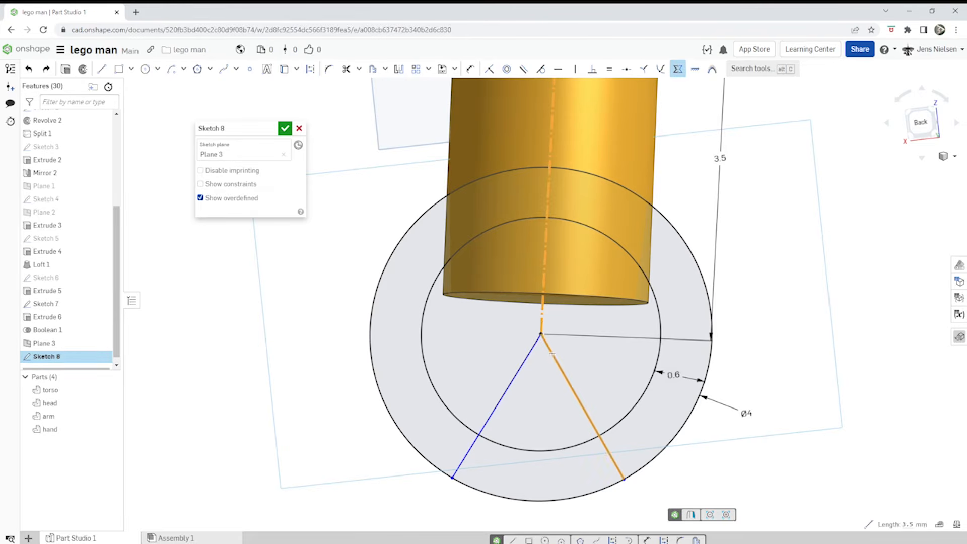
pyautogui.click(522, 365)
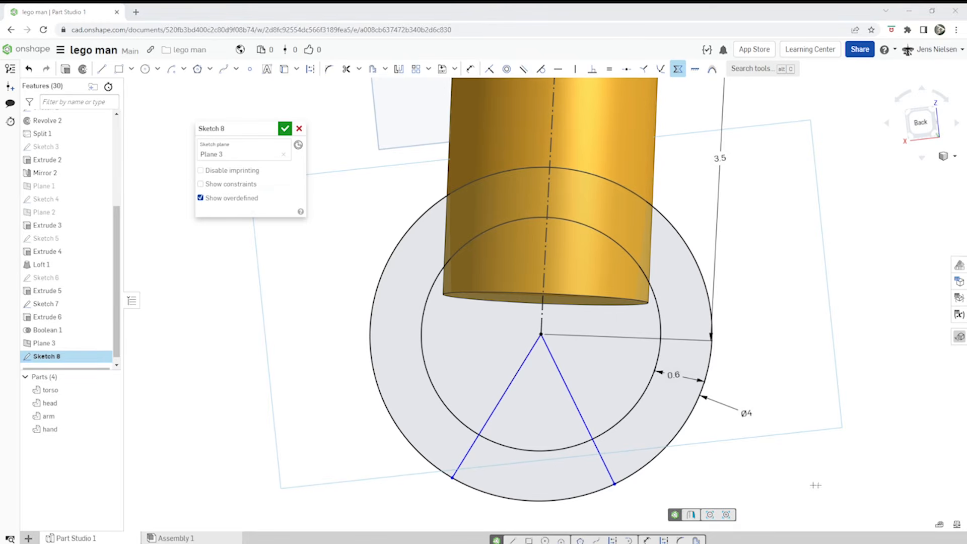
# Dimension the angle between the two diverging lines to 52 degrees and finish the sketch
pyautogui.press('u')
pyautogui.click(599, 444)
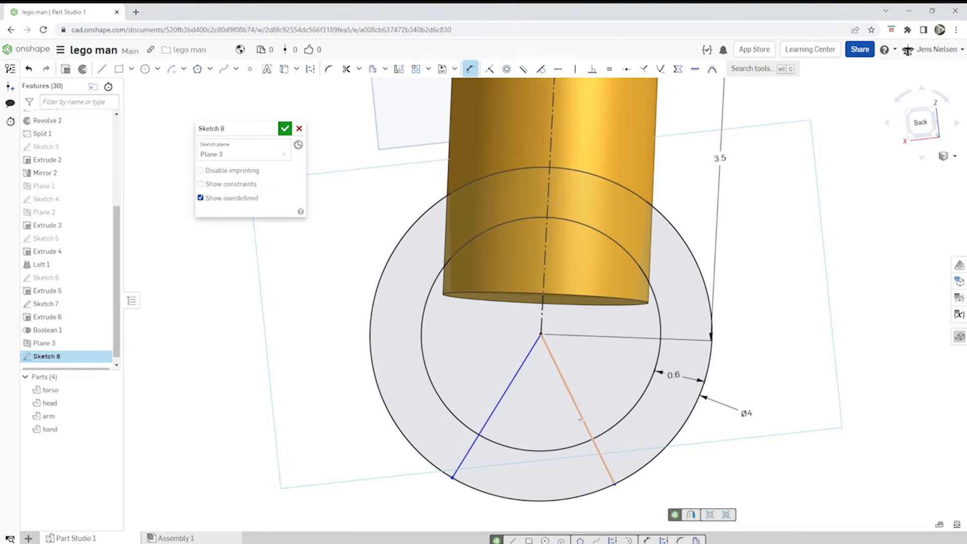
pyautogui.click(506, 390)
pyautogui.click(513, 425)
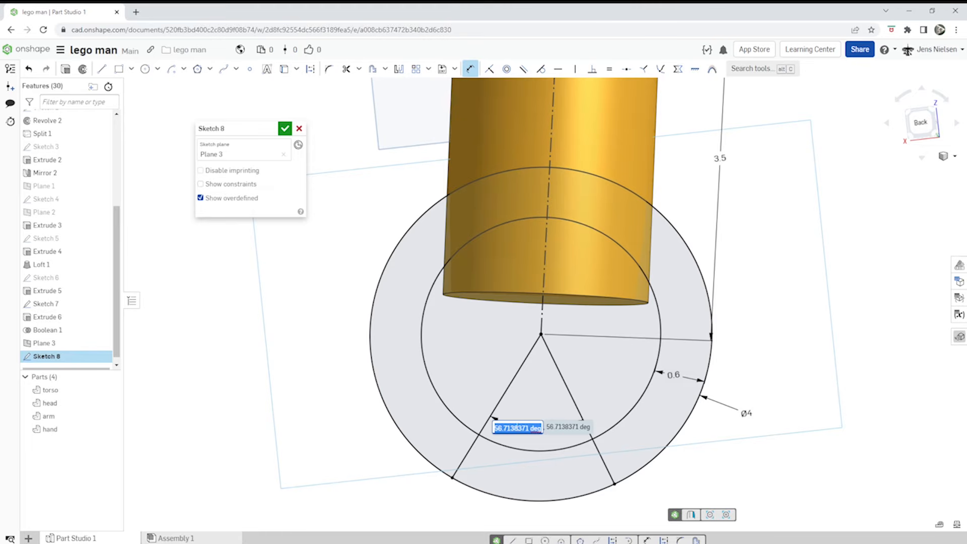
pyautogui.write('52')
pyautogui.press('Return')
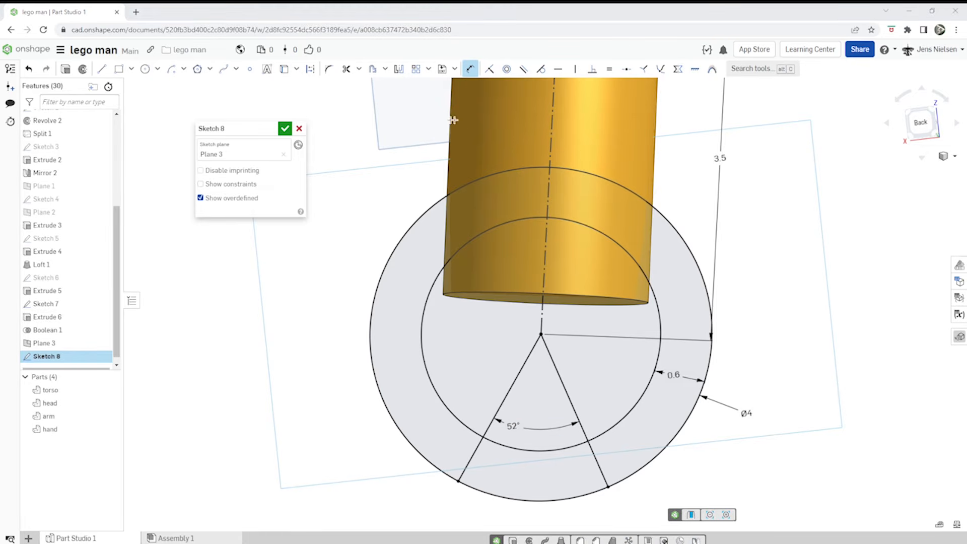
pyautogui.click(291, 130)
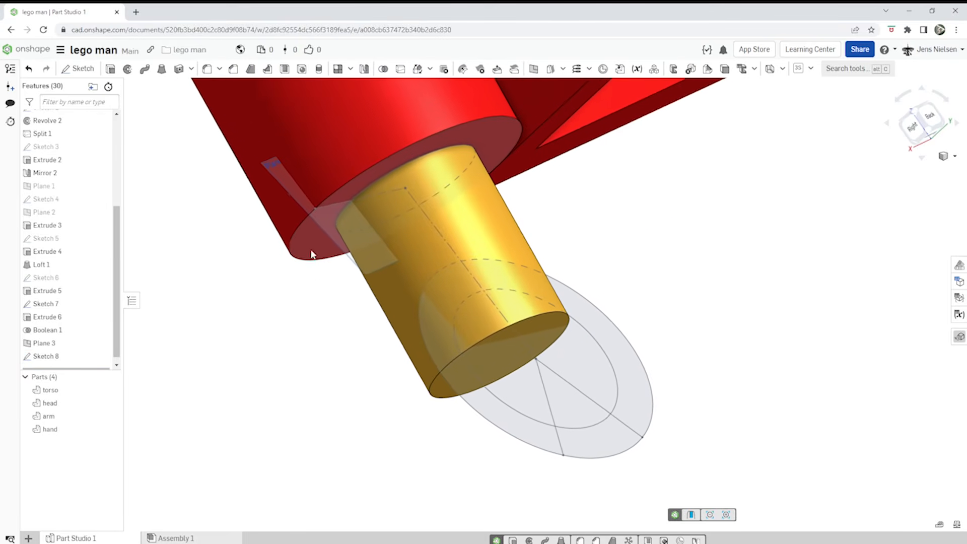
# Hide the angled plane and extrude the sketch's C-shaped ring region to a depth of 2.5 mm, adding it to the hand
pyautogui.click(102, 345)
pyautogui.click(111, 69)
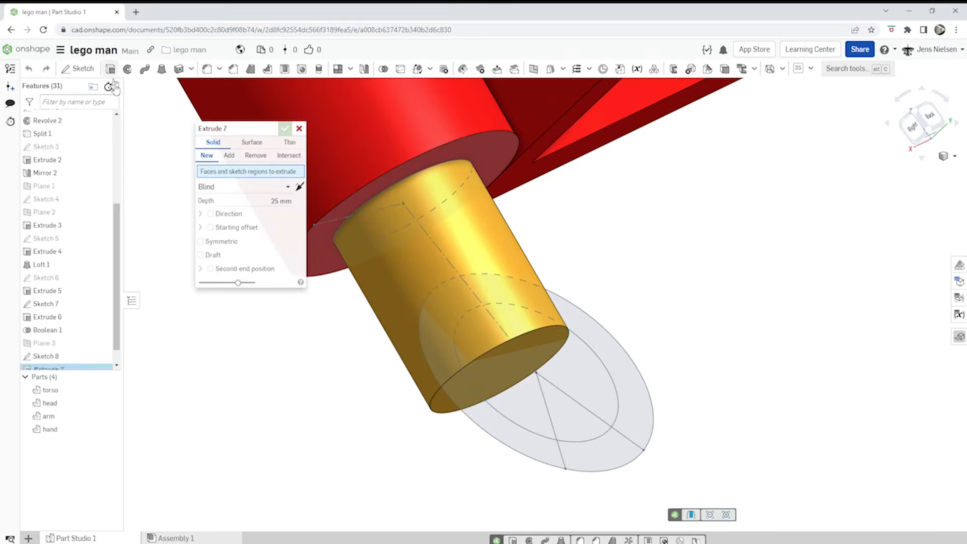
pyautogui.click(492, 420)
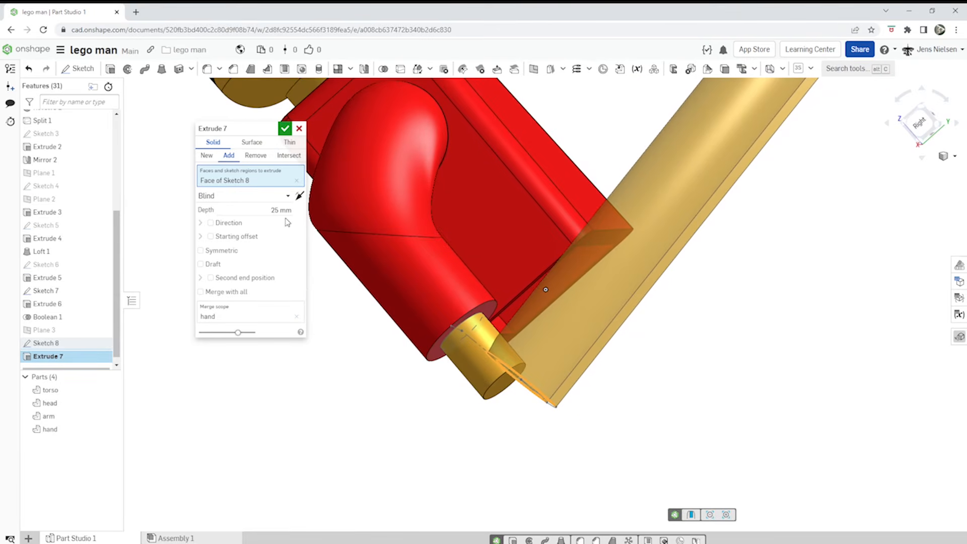
pyautogui.click(276, 207)
pyautogui.write('2.5')
# Give the ring extrude a blind second end position of 1.6 mm and accept it
pyautogui.click(210, 278)
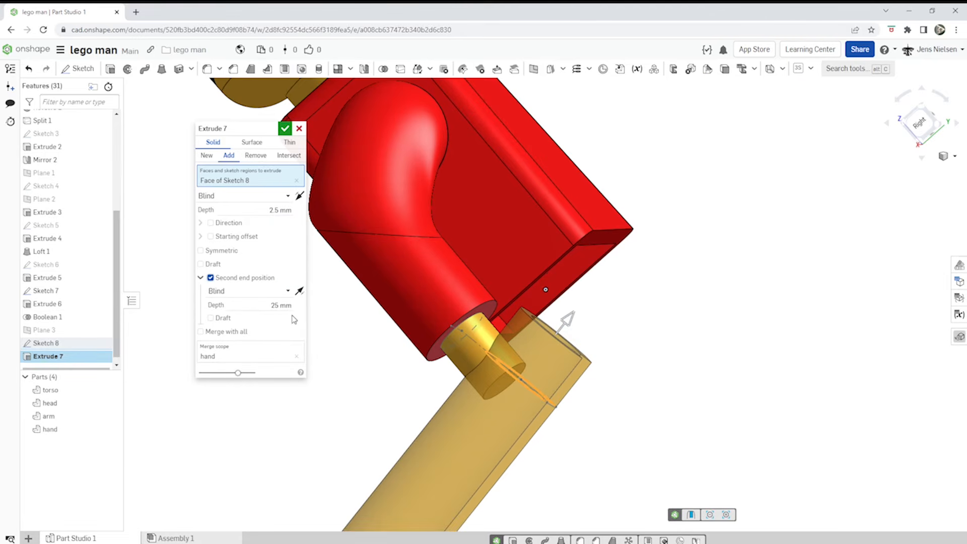
pyautogui.click(280, 305)
pyautogui.write('1')
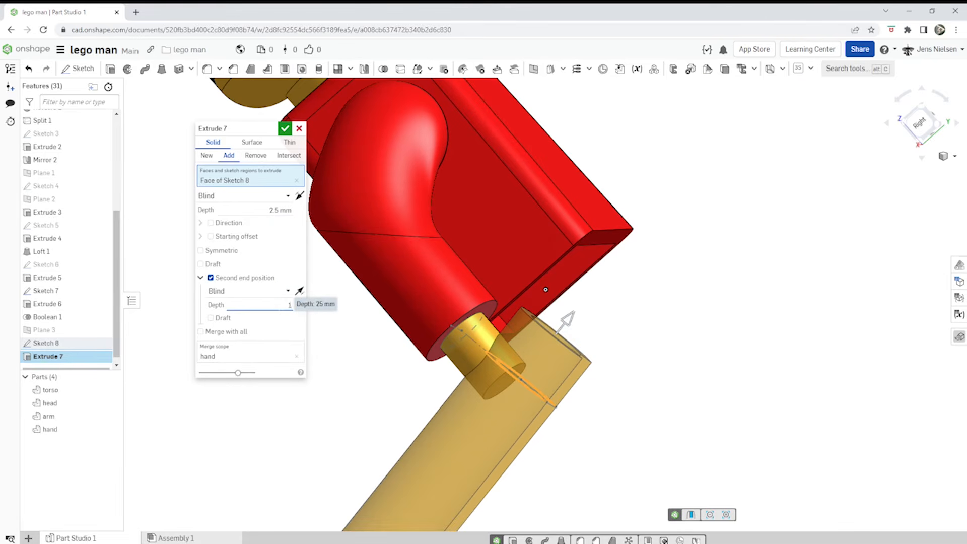
pyautogui.write('.6')
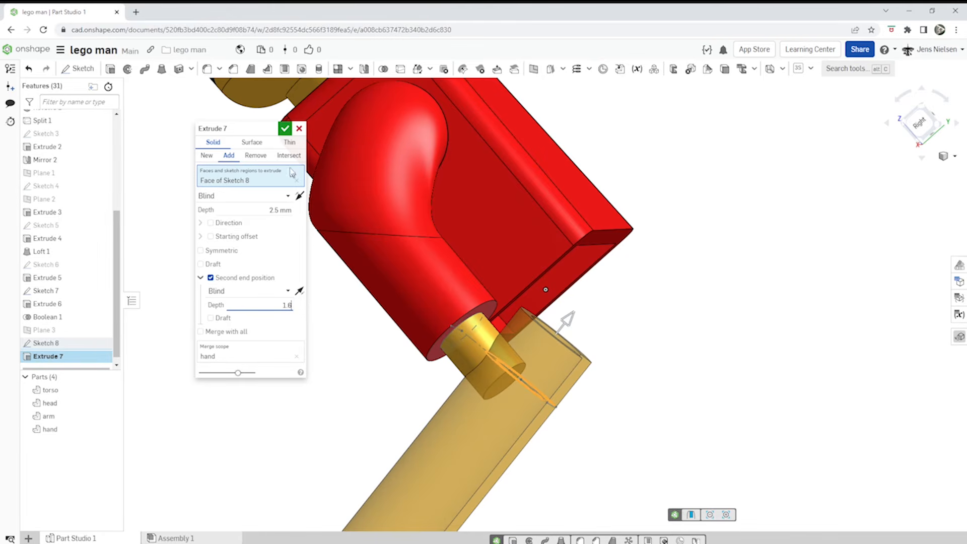
pyautogui.click(285, 129)
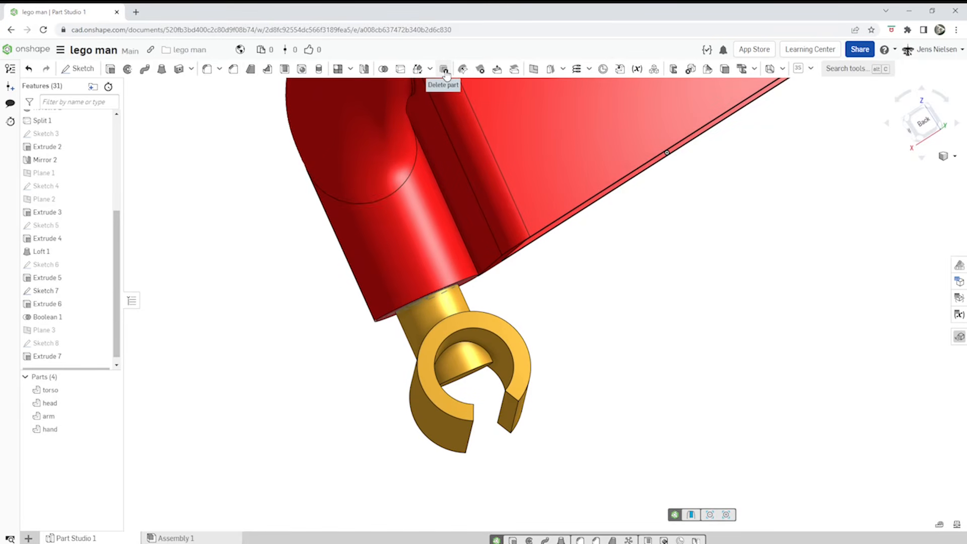
# Delete the wrist peg's two faces protruding inside the hand's ring, using the Heal option
pyautogui.click(481, 71)
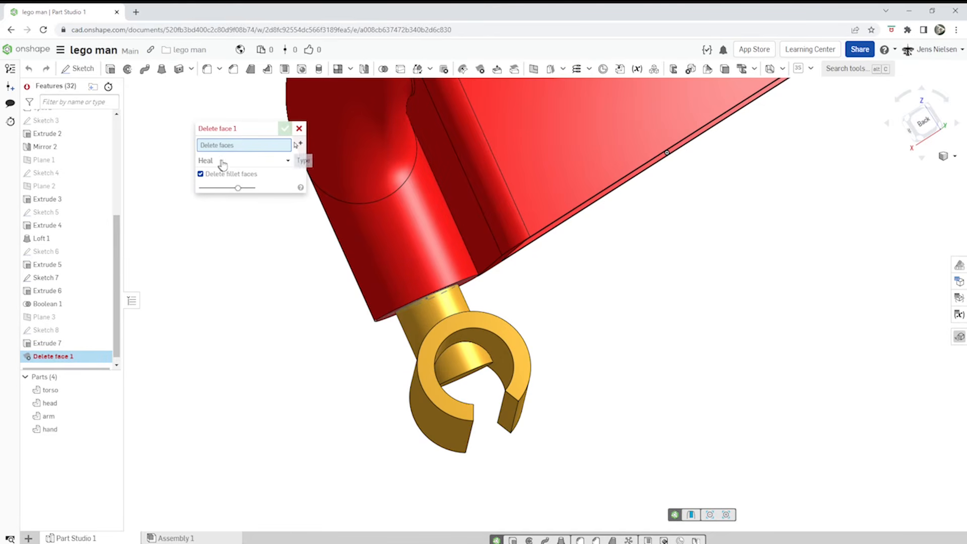
pyautogui.scroll(5, 532, 318)
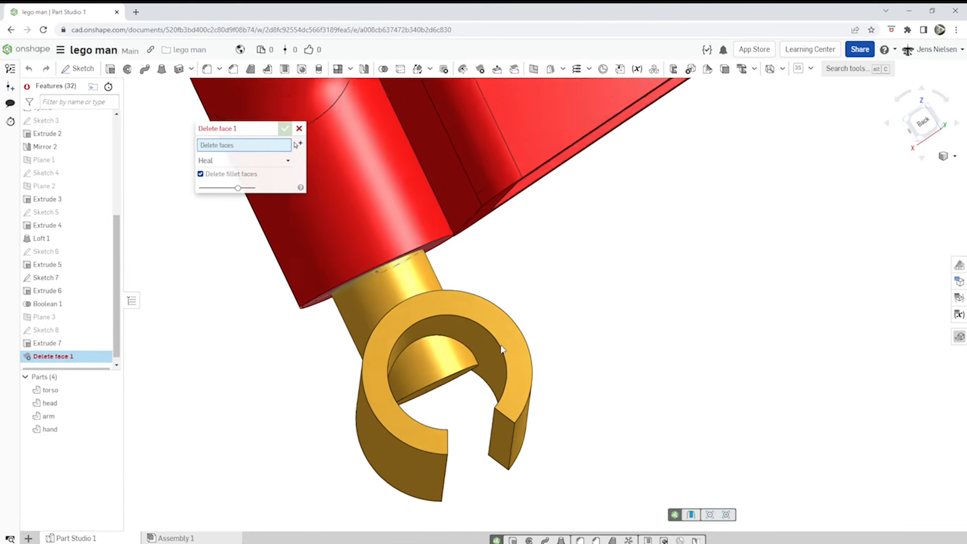
pyautogui.click(409, 360)
pyautogui.moveTo(409, 360); pyautogui.dragTo(494, 355, button='right')
pyautogui.click(427, 404)
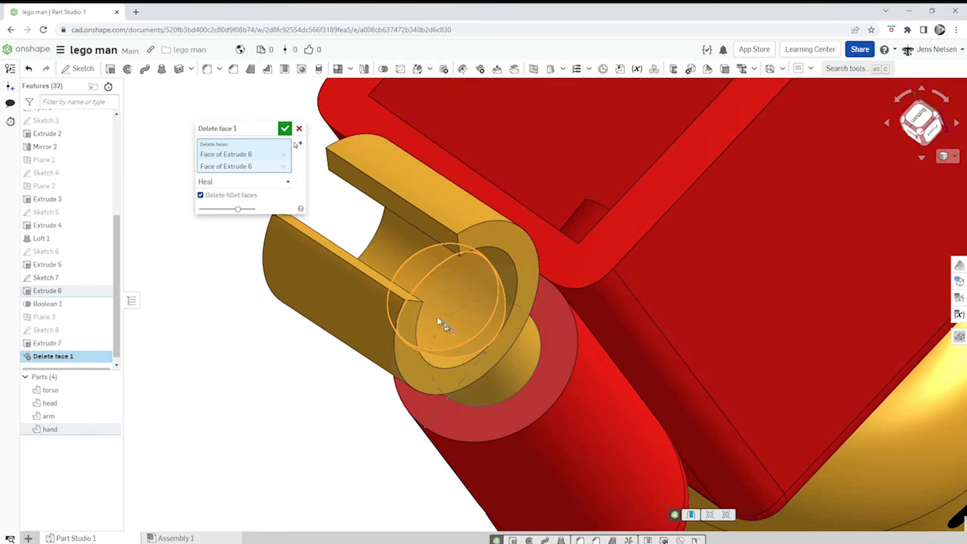
pyautogui.click(285, 129)
# Fillet the corner edge at one end of each finger beside the hand's opening, using conic control and a 1.2 mm radius
pyautogui.moveTo(289, 136); pyautogui.dragTo(674, 394, button='right')
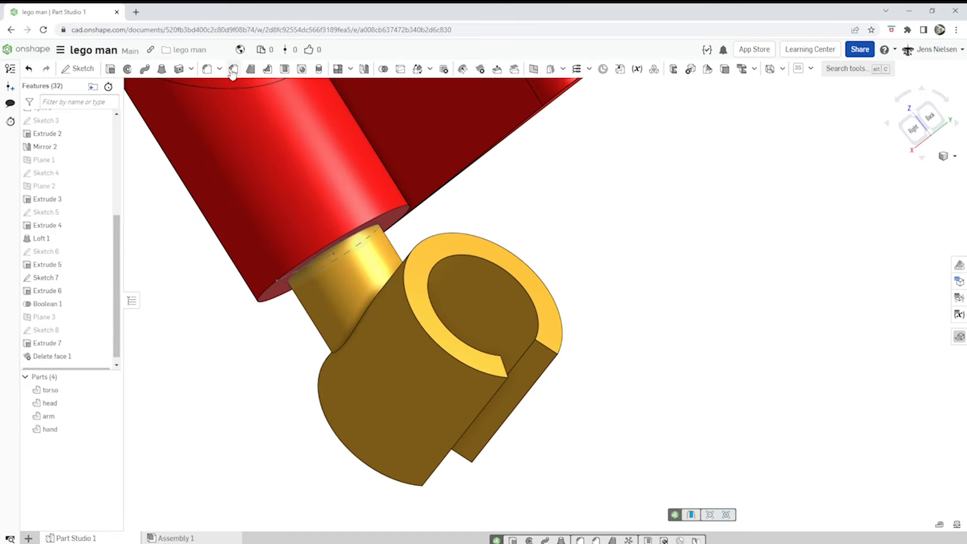
pyautogui.click(206, 70)
pyautogui.click(289, 200)
pyautogui.click(283, 213)
pyautogui.write('1.2')
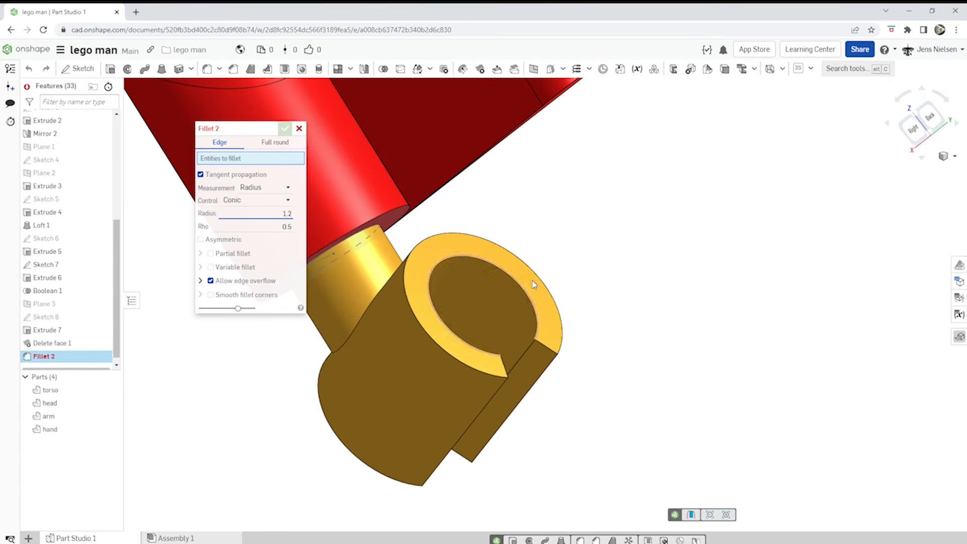
pyautogui.moveTo(617, 317); pyautogui.dragTo(536, 409, button='right')
pyautogui.scroll(3, 553, 403)
pyautogui.click(532, 388)
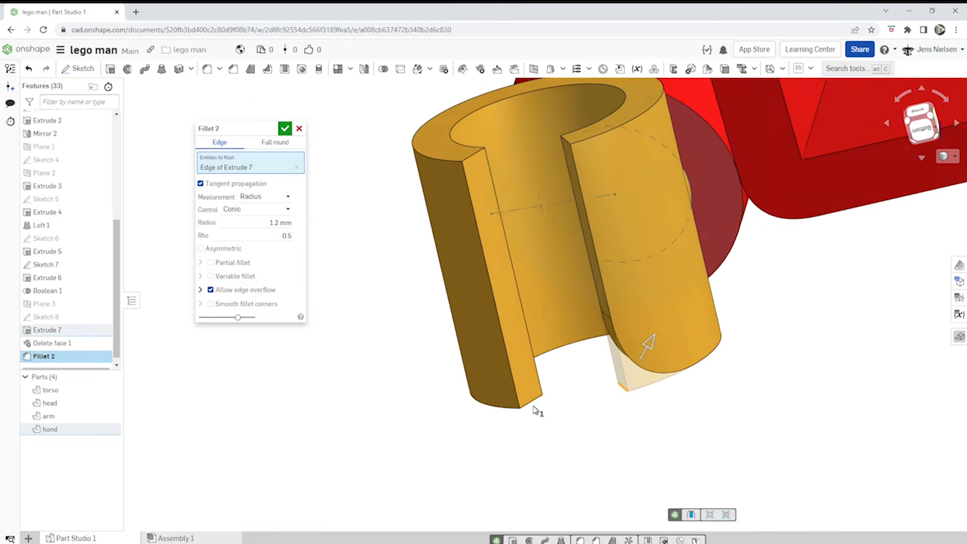
pyautogui.click(535, 408)
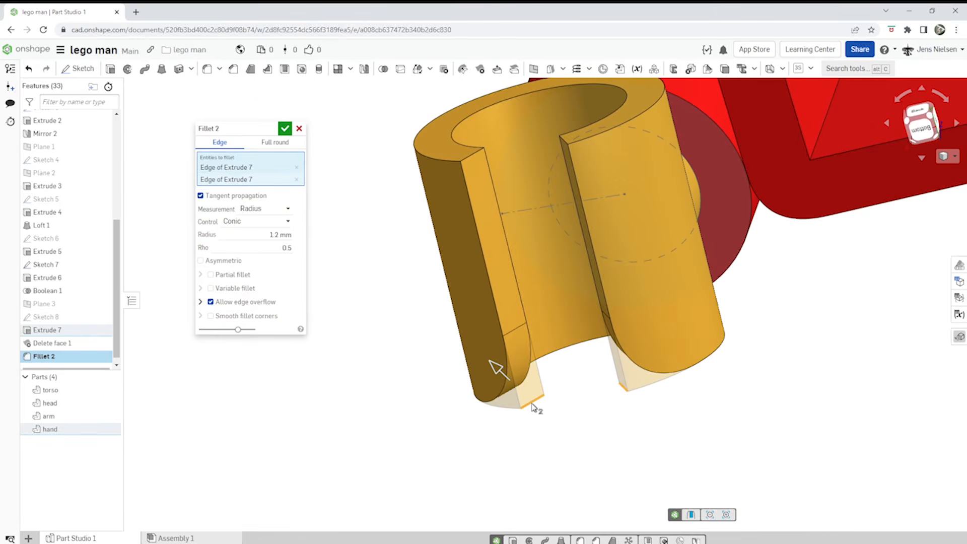
pyautogui.click(285, 130)
pyautogui.moveTo(287, 172); pyautogui.dragTo(694, 375, button='right')
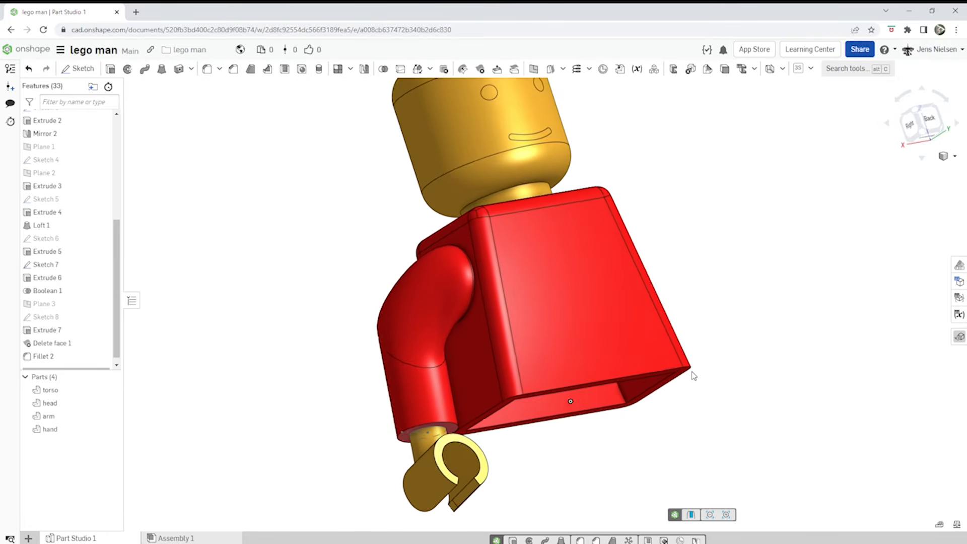
# Start a new sketch on the Right plane and view it straight on
pyautogui.press('s')
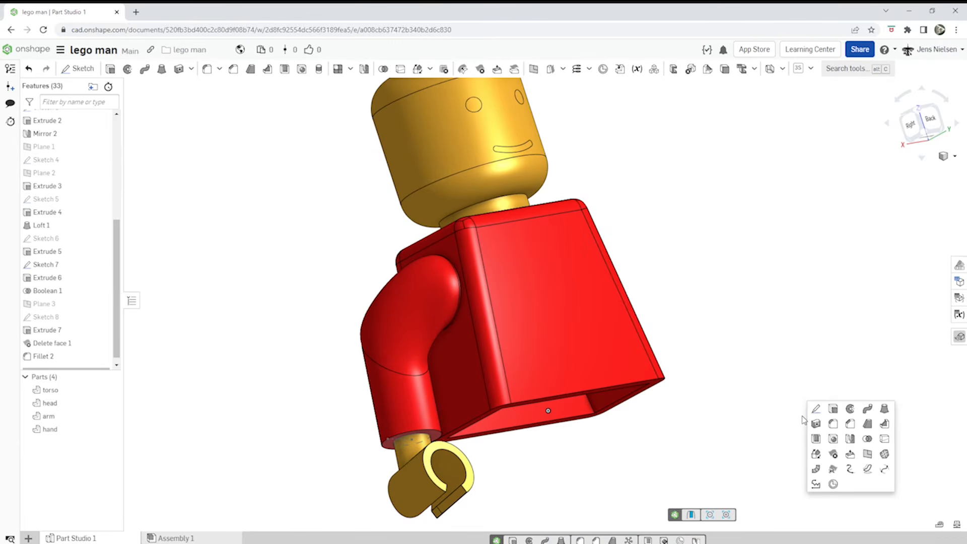
pyautogui.click(820, 407)
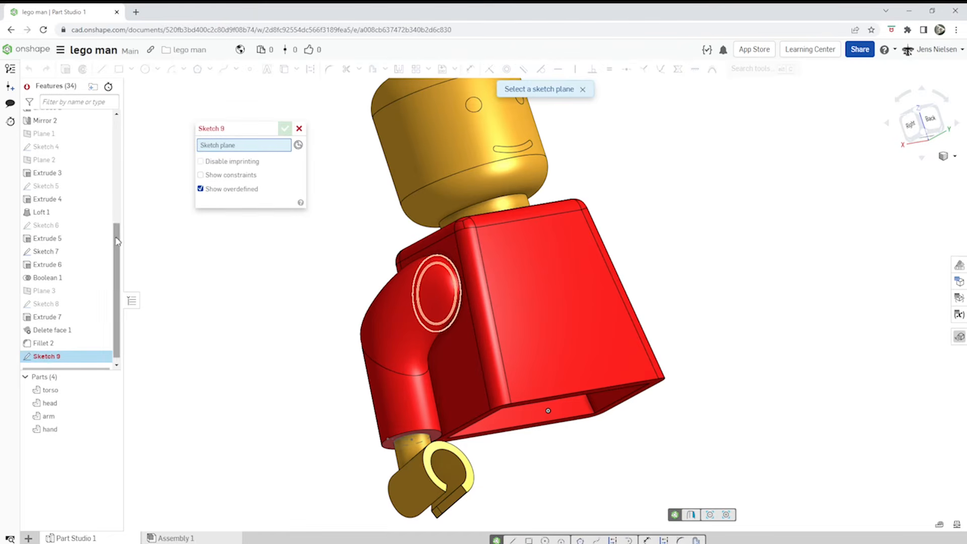
pyautogui.scroll(5, 75, 201)
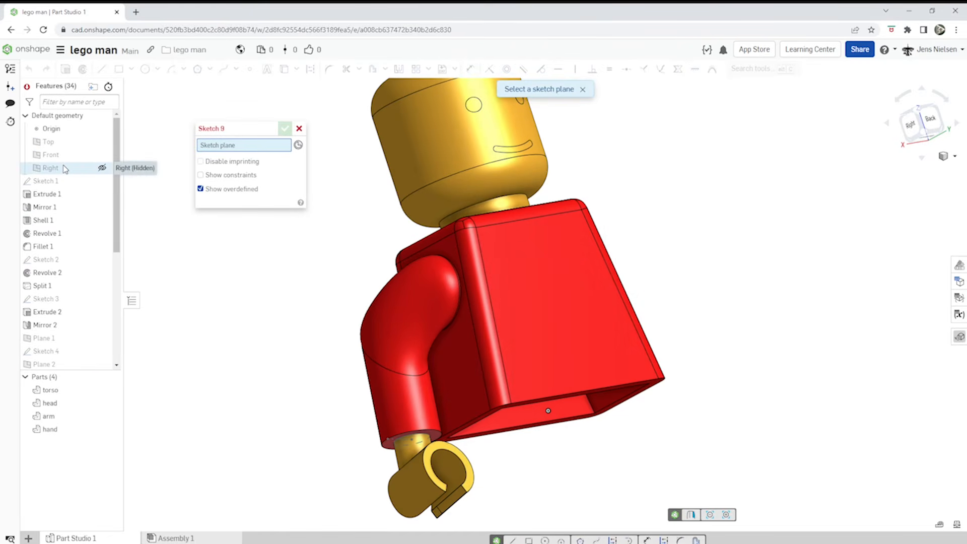
pyautogui.click(51, 168)
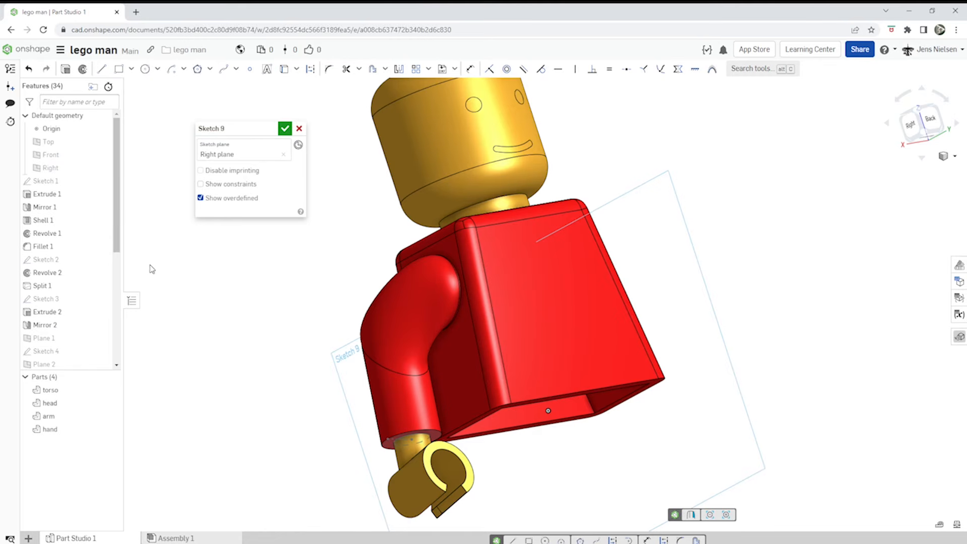
pyautogui.press('n')
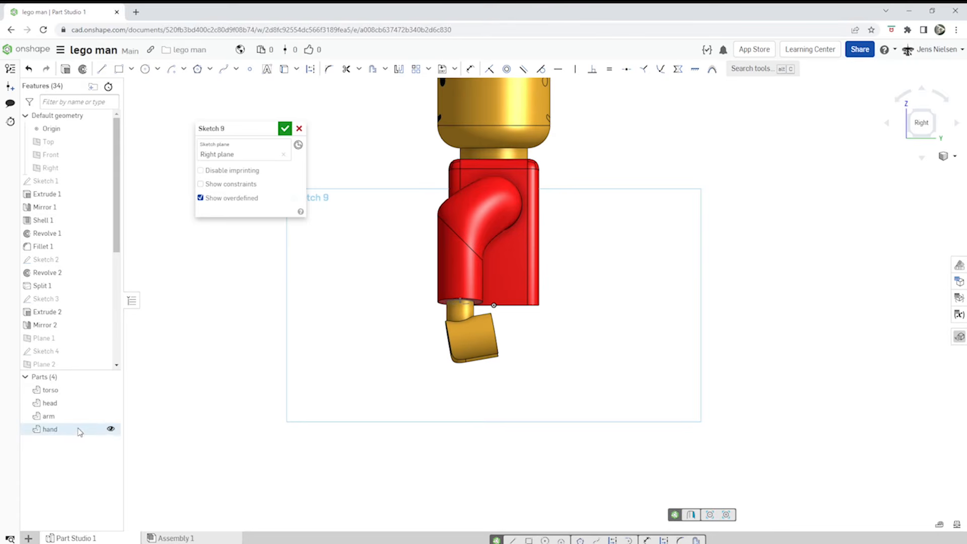
# Hide the arm and hand parts and Sketch 7 so that the torso's lower edge is clear
pyautogui.click(111, 417)
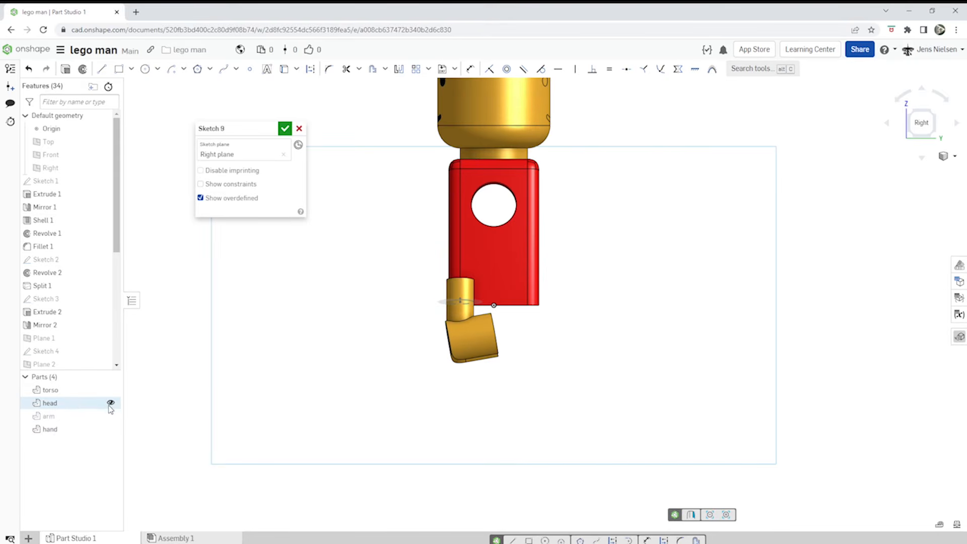
pyautogui.click(111, 429)
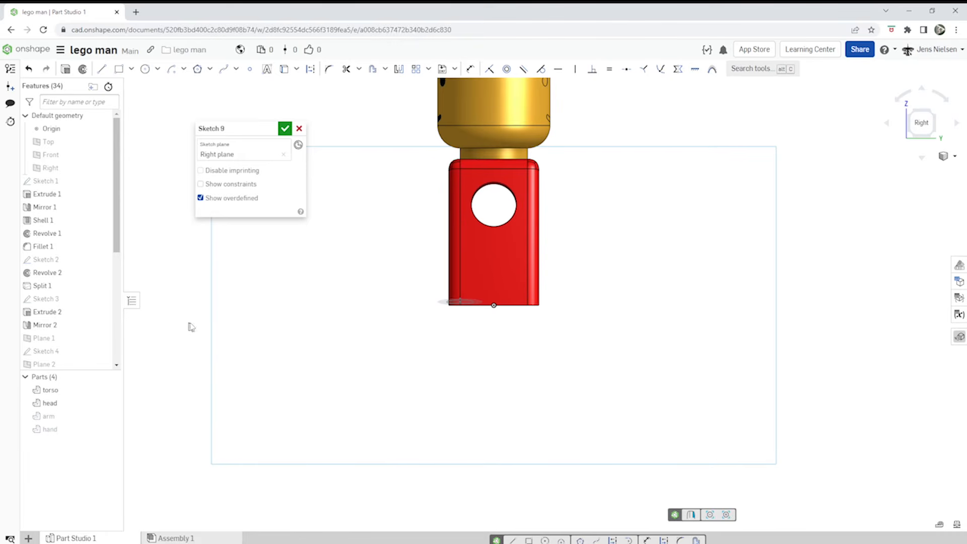
pyautogui.scroll(-5, 110, 328)
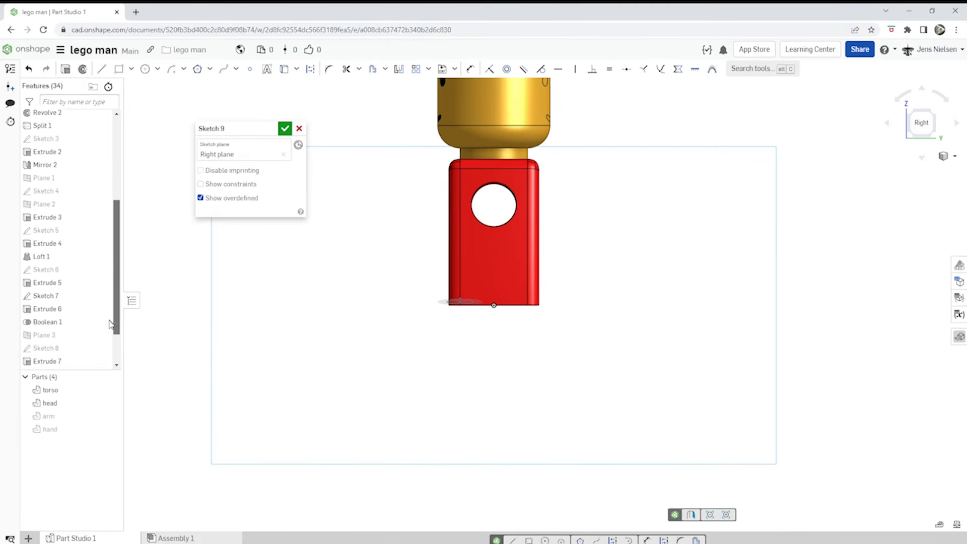
pyautogui.scroll(-3, 111, 329)
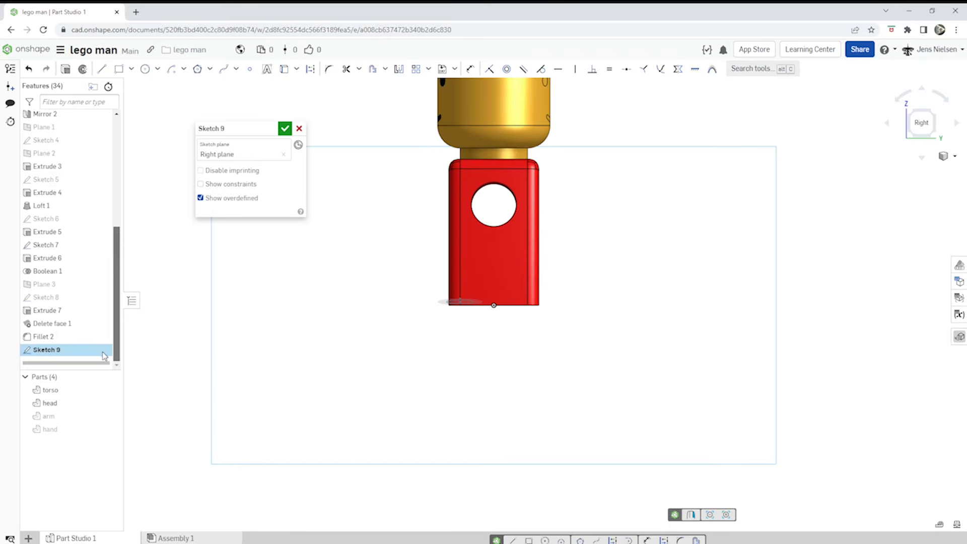
pyautogui.scroll(6, 479, 332)
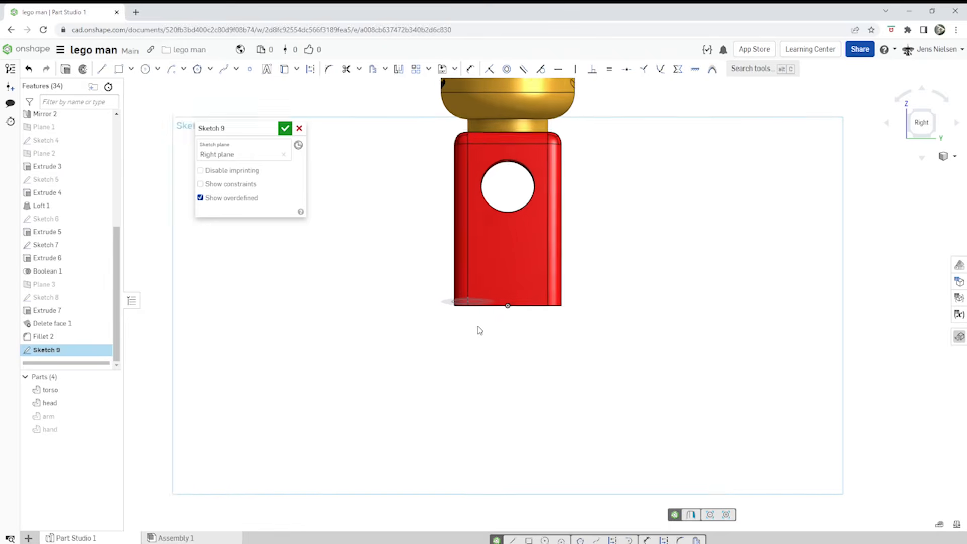
pyautogui.click(457, 300)
pyautogui.click(102, 246)
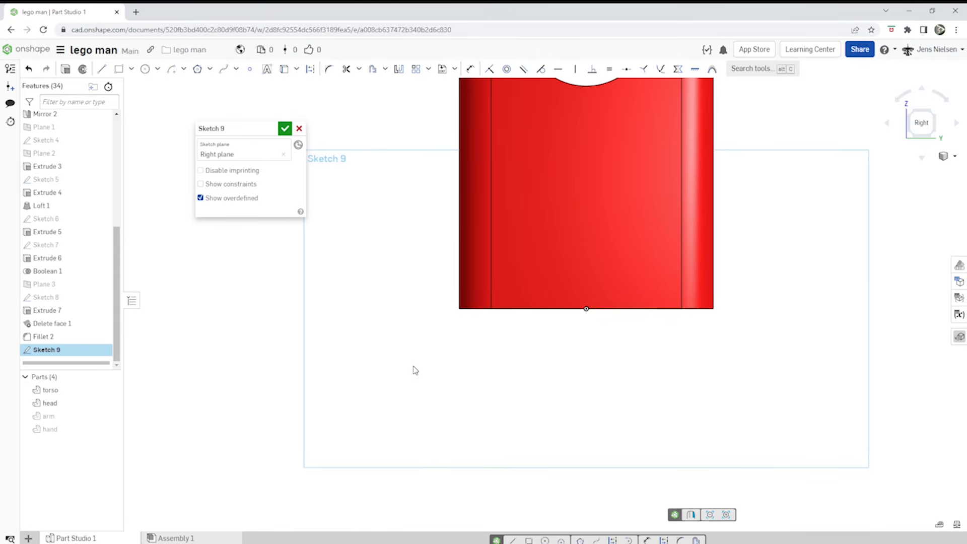
# Project the torso's bottom edges into the sketch along its full depth, including both rounded corners, and hide the torso
pyautogui.press('u')
pyautogui.click(520, 311)
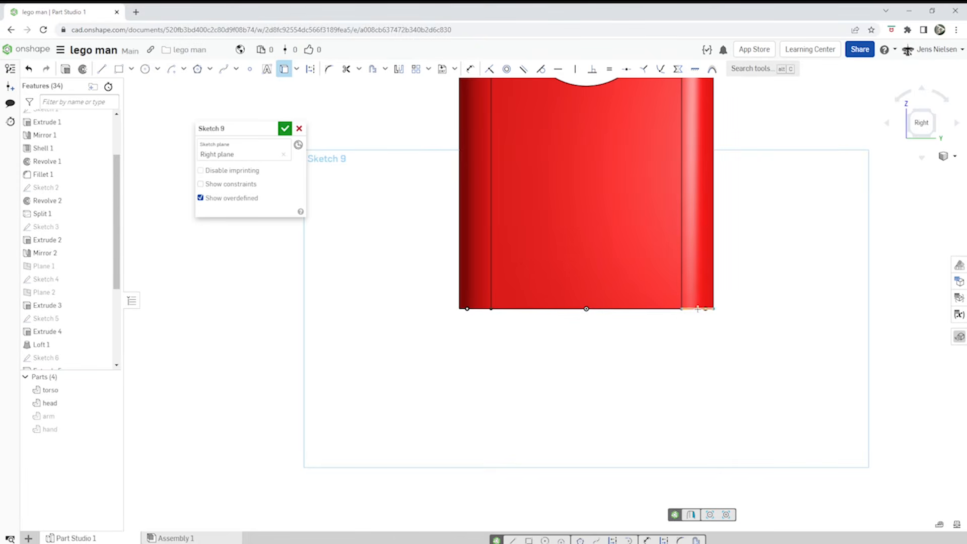
pyautogui.click(111, 390)
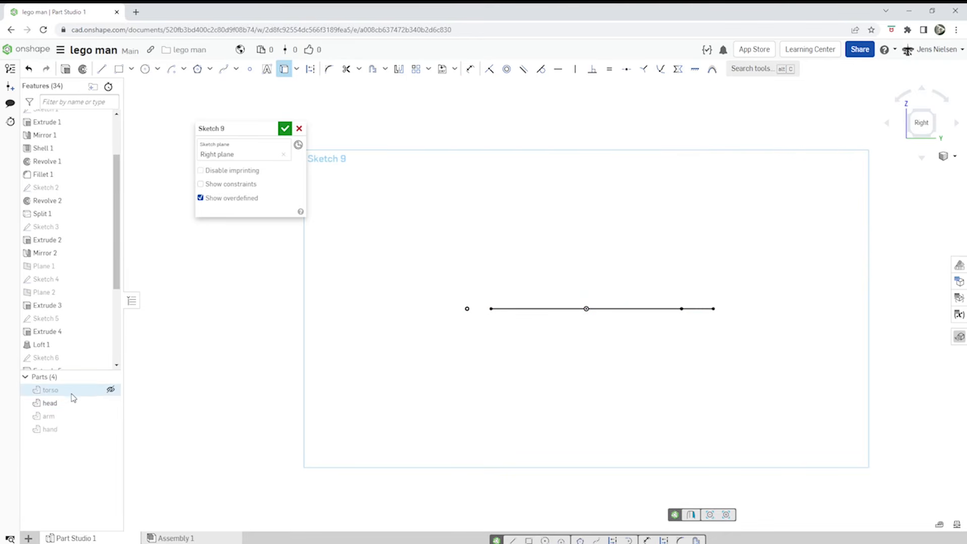
pyautogui.click(110, 390)
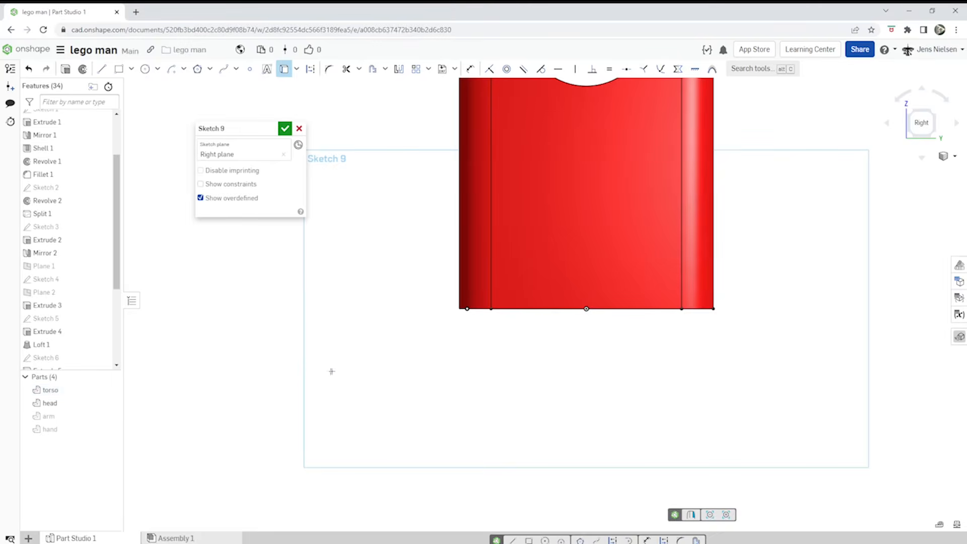
pyautogui.scroll(2, 361, 332)
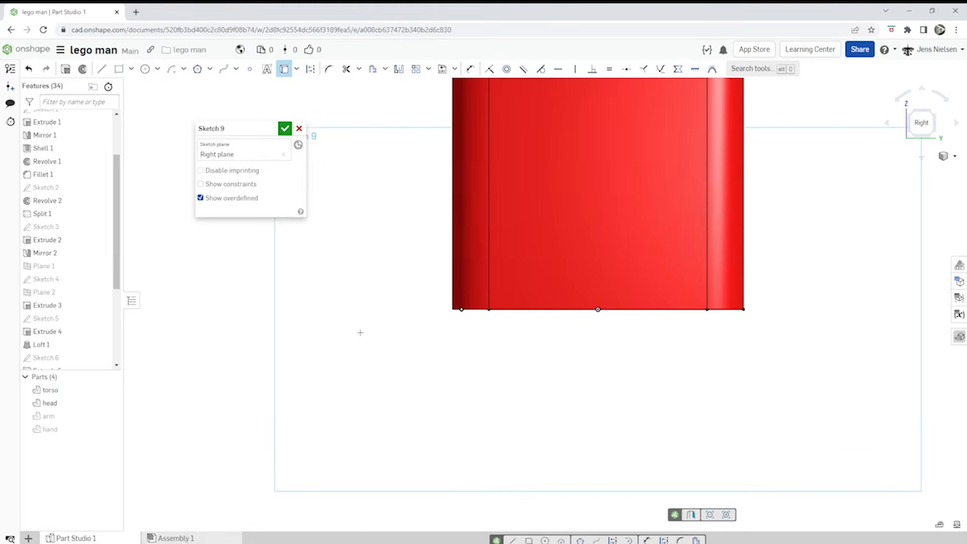
pyautogui.scroll(3, 438, 352)
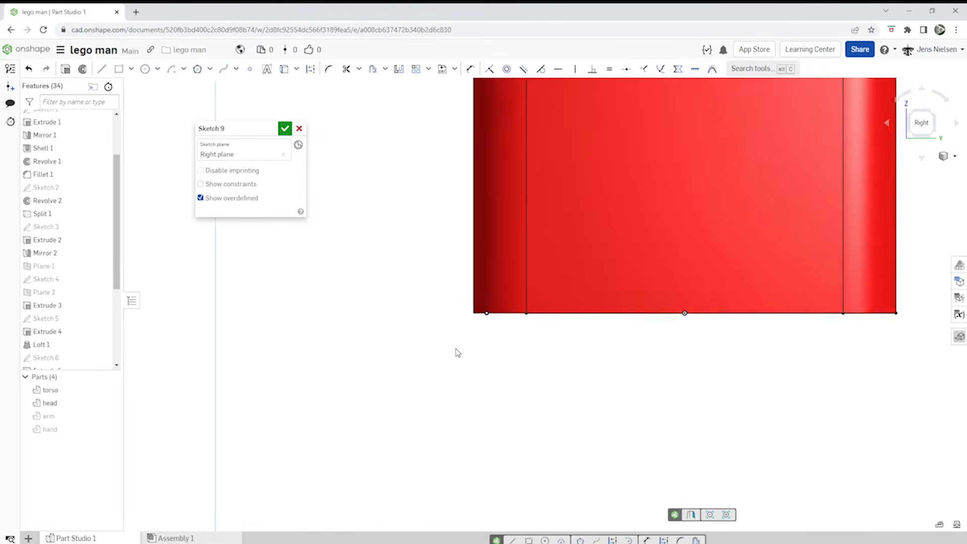
pyautogui.click(483, 319)
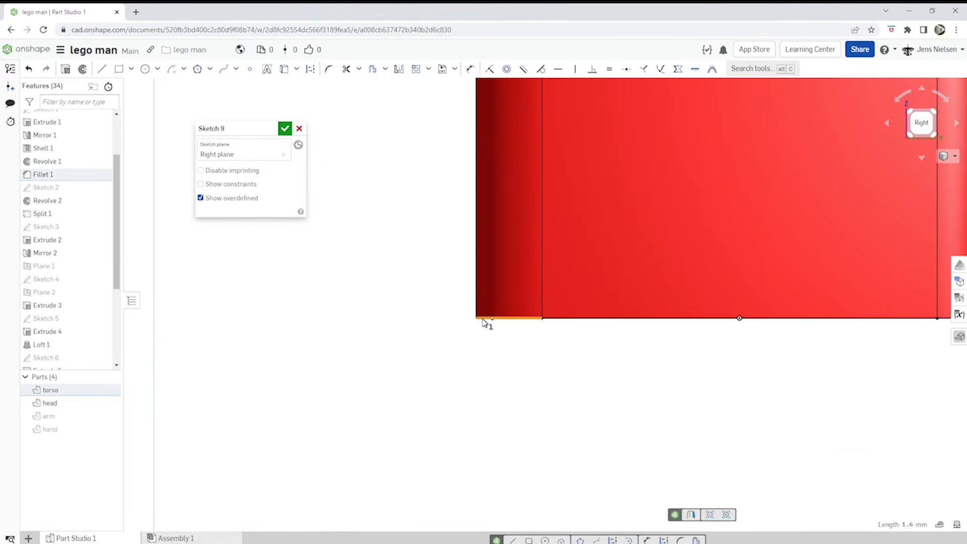
pyautogui.press('u')
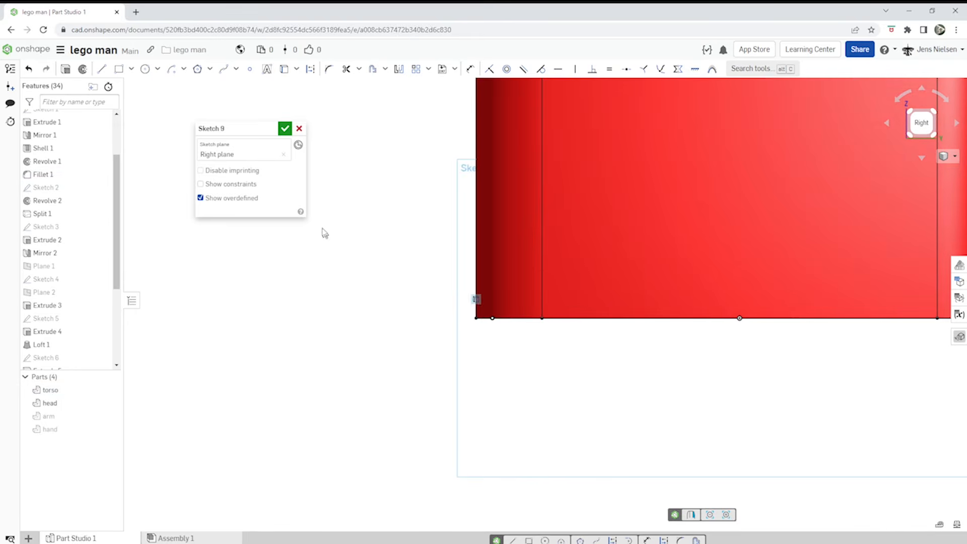
pyautogui.click(111, 390)
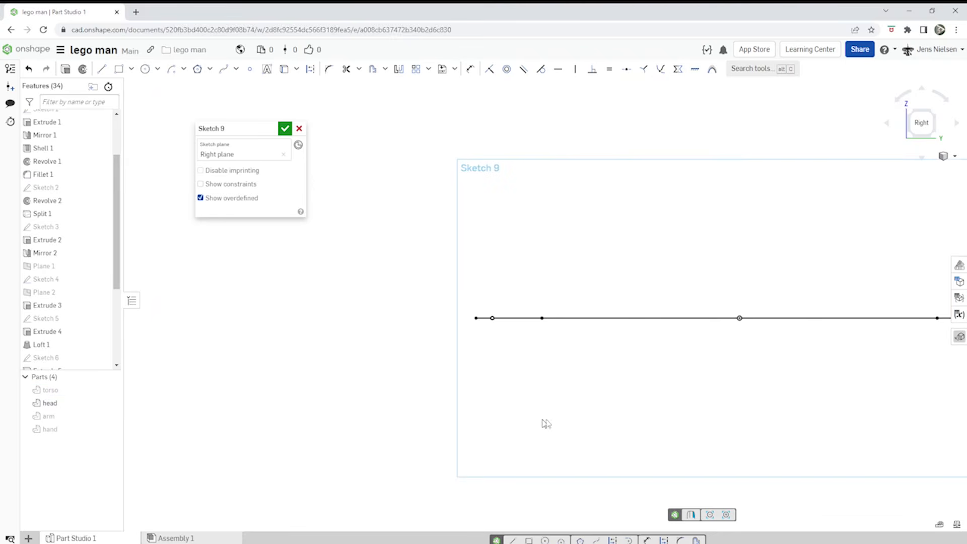
pyautogui.press('f')
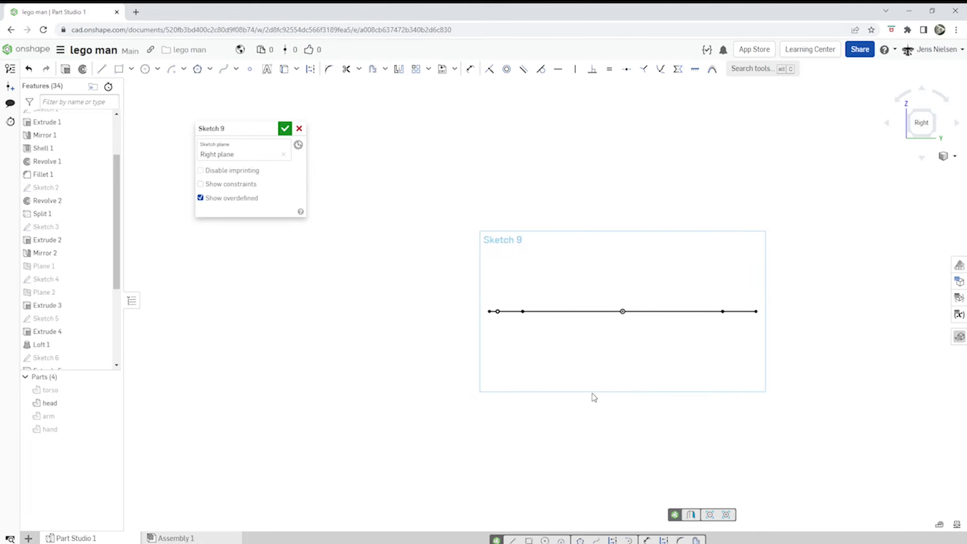
# Sketch a corner rectangle about 1.5 mm high below the projected line, making its corners coincident with both ends of the line
pyautogui.press('s')
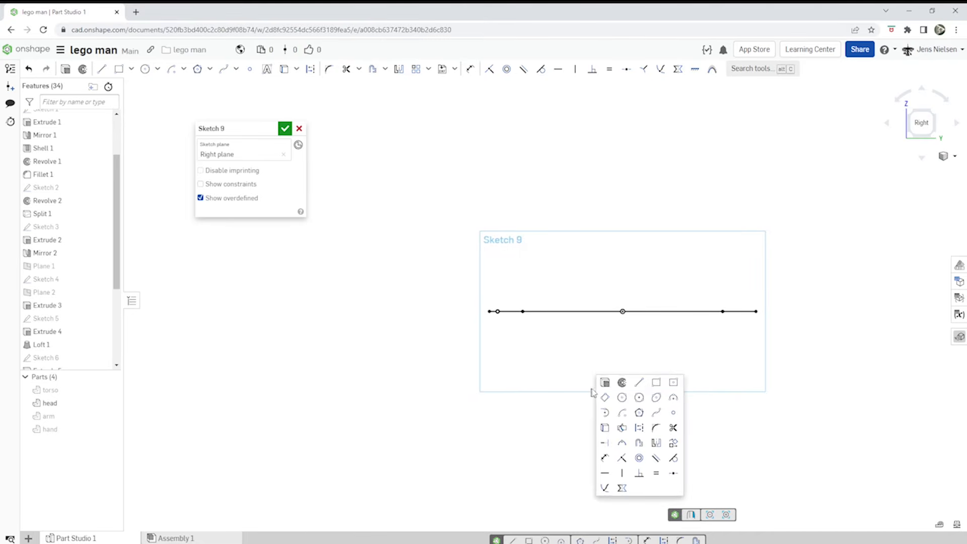
pyautogui.click(656, 384)
pyautogui.click(489, 312)
pyautogui.click(743, 360)
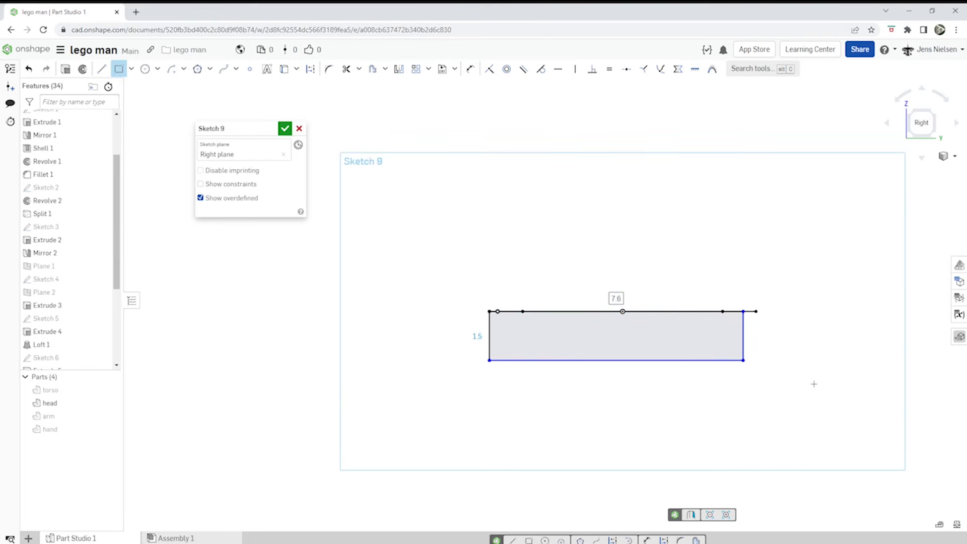
pyautogui.press('i')
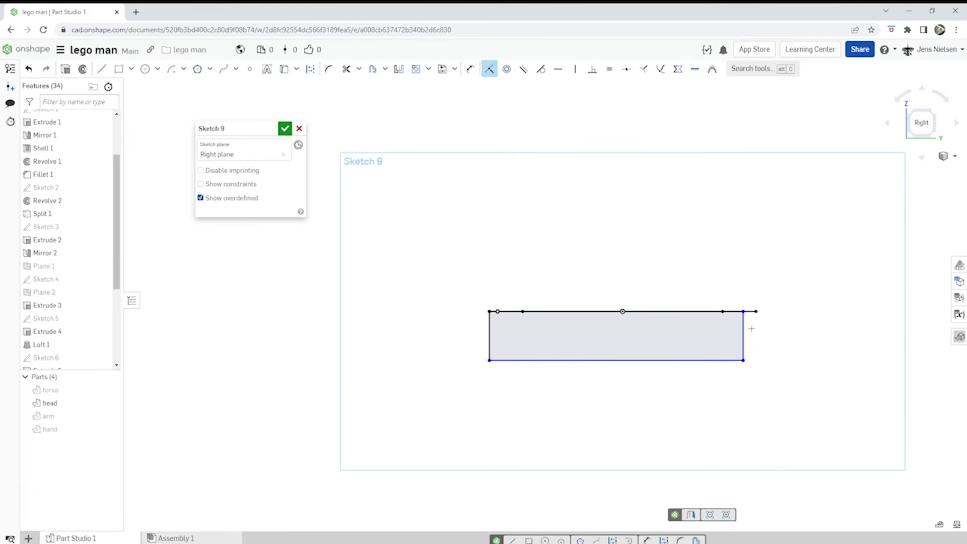
pyautogui.click(743, 312)
pyautogui.click(756, 311)
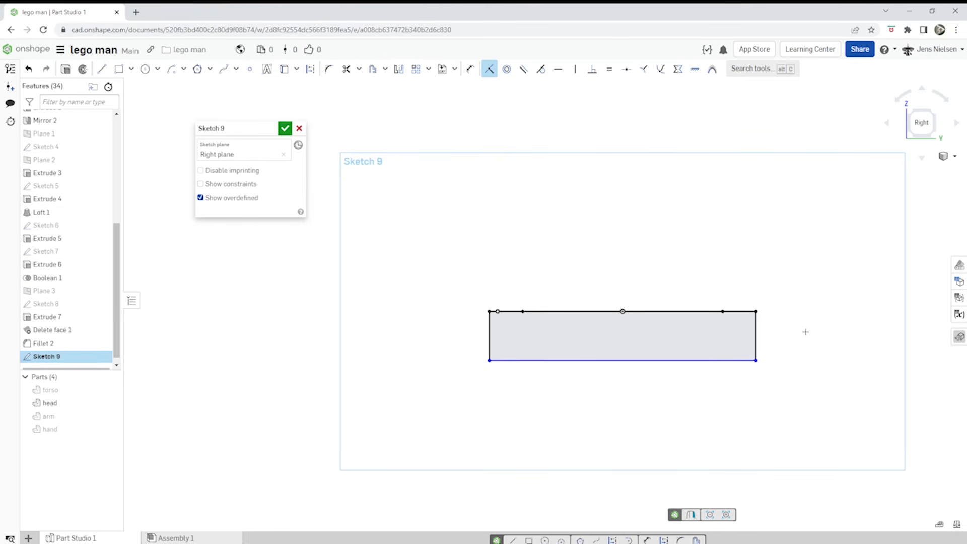
# Dimension the rectangle's short side, reducing its height
pyautogui.press('d')
pyautogui.click(489, 349)
pyautogui.click(450, 350)
pyautogui.write('1.5')
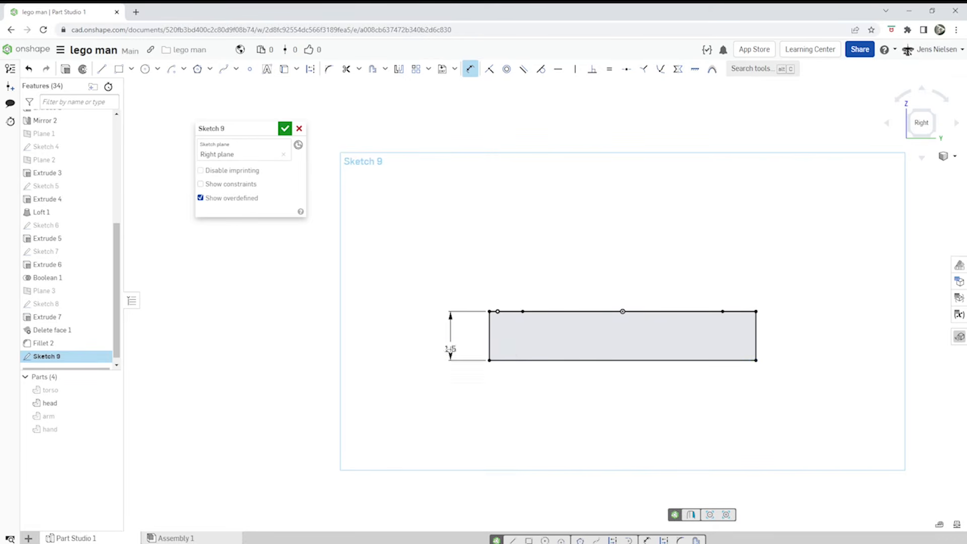
pyautogui.press('Return')
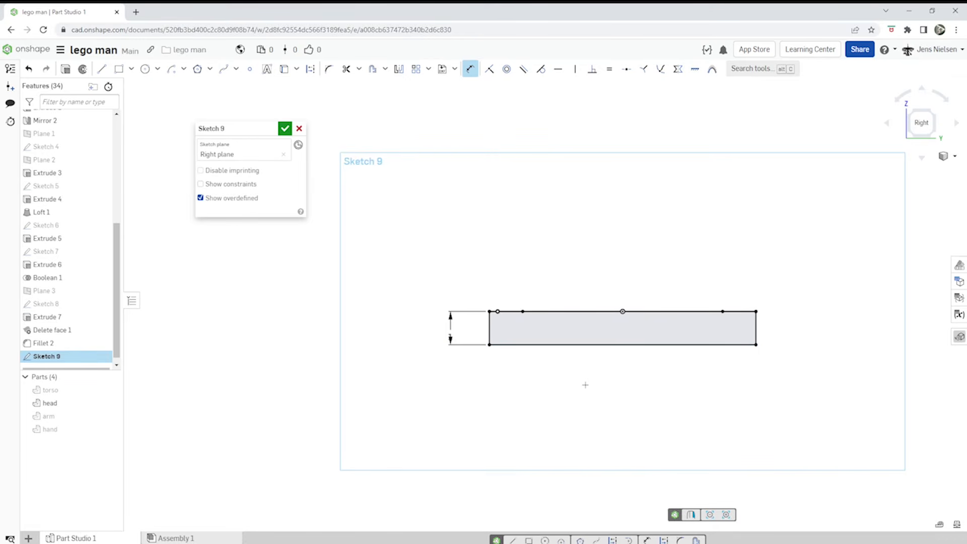
# Sketch a center-point circle about 4.9 mm in diameter below the origin, with its upper part overlapping the rectangle
pyautogui.press('s')
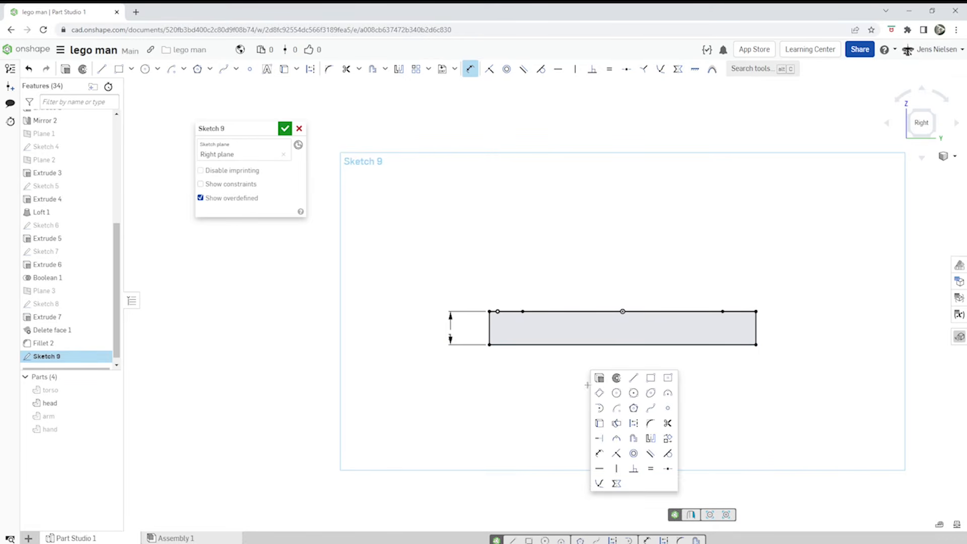
pyautogui.click(616, 393)
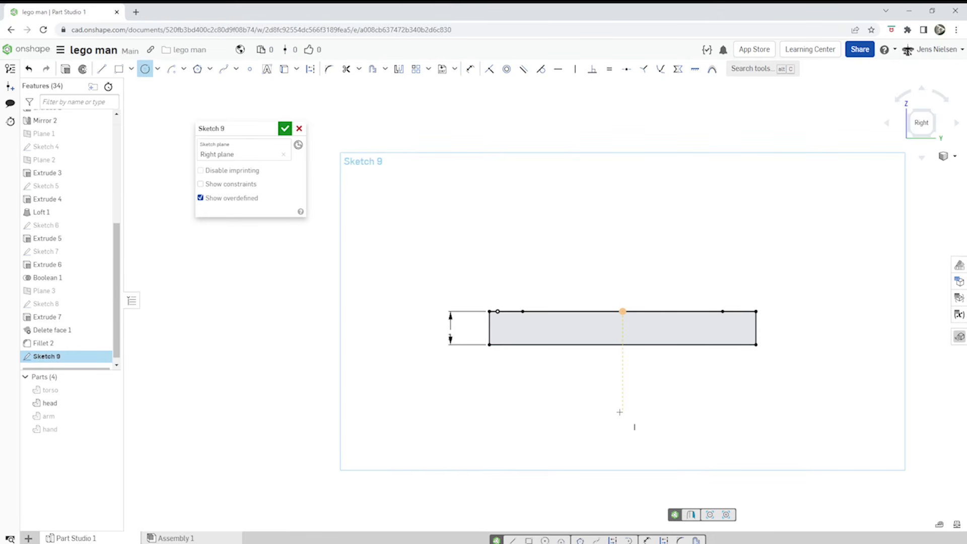
pyautogui.click(622, 411)
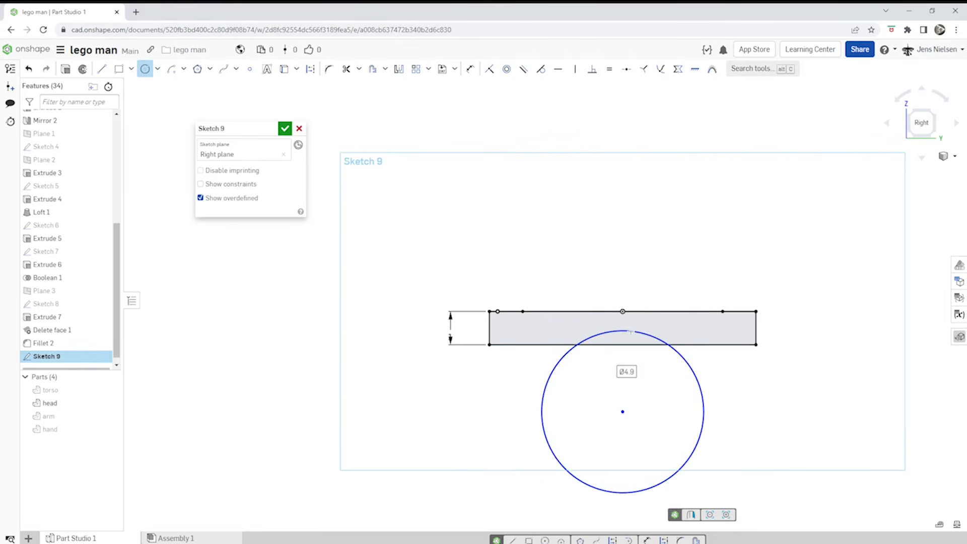
pyautogui.click(703, 403)
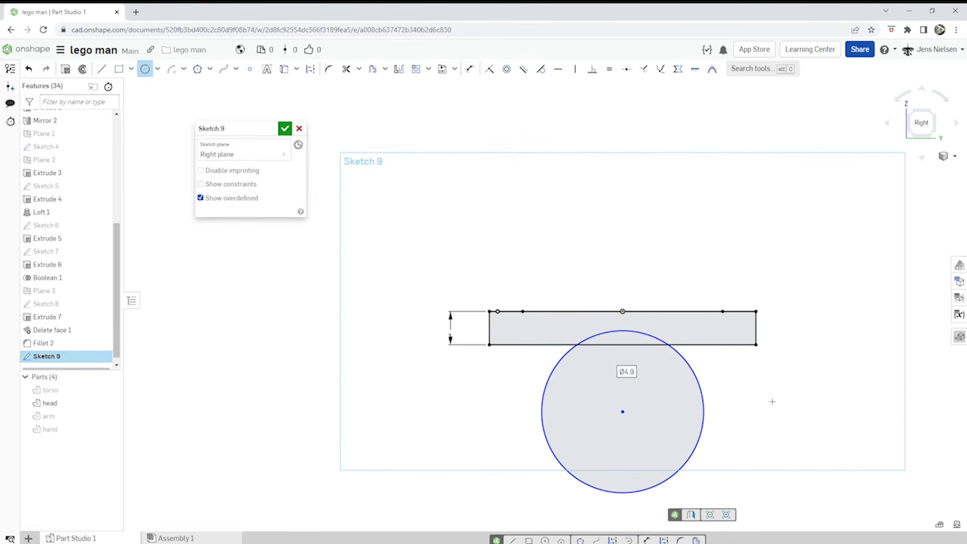
# Dimension the circle's top to the rectangle's lower edge at 0.4 mm
pyautogui.press('m')
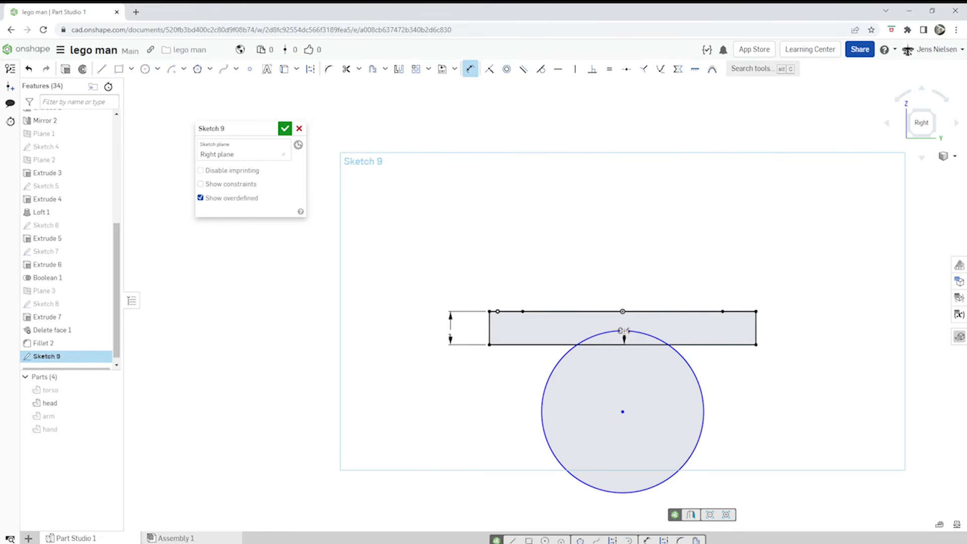
pyautogui.click(637, 353)
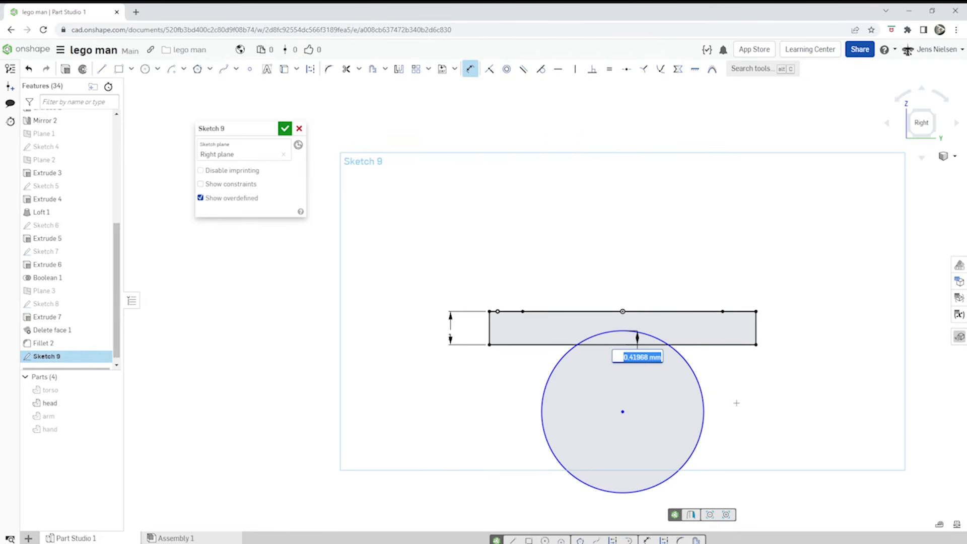
pyautogui.press('BackSpace')
pyautogui.press('Return')
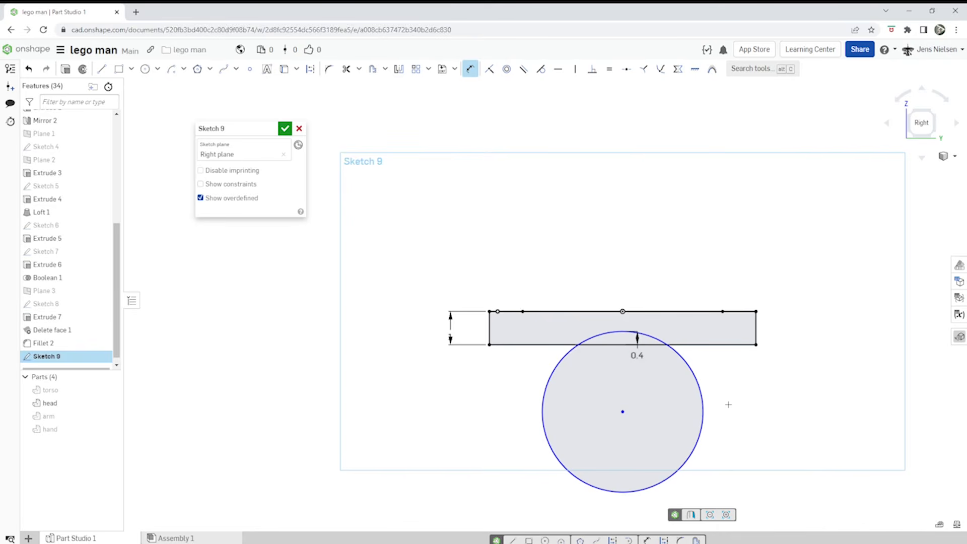
# Align the circle's center vertically with the origin using a vertical constraint
pyautogui.press('v')
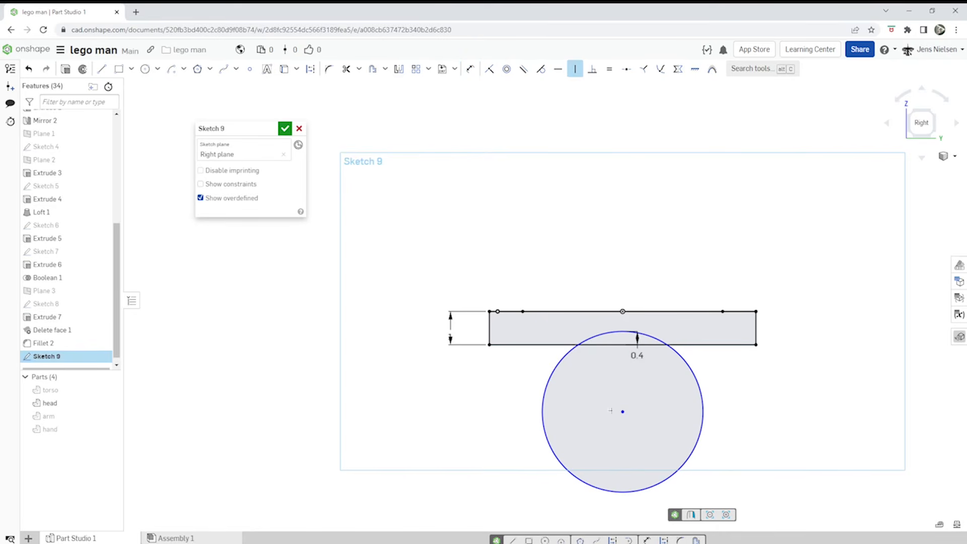
pyautogui.click(622, 412)
pyautogui.click(623, 312)
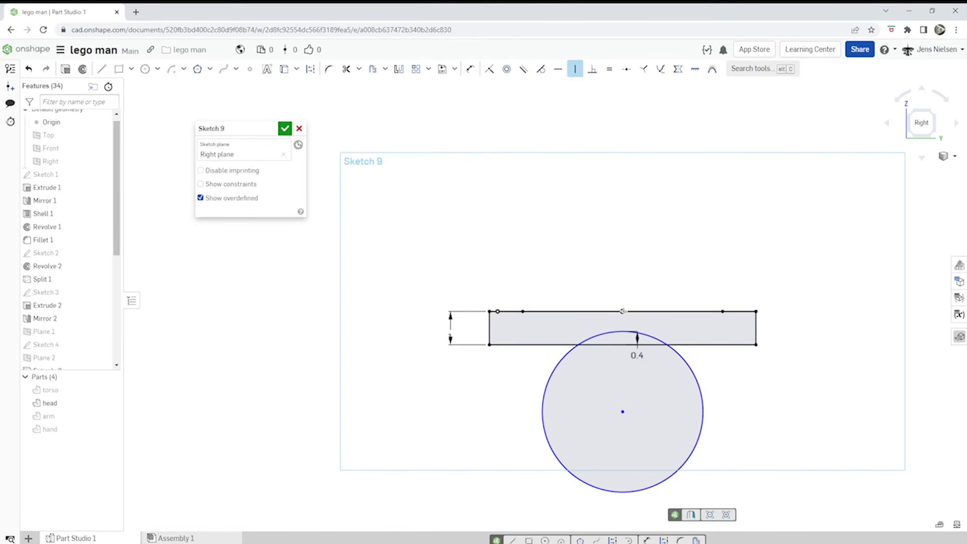
# Dimension the circle's diameter at 6 mm
pyautogui.press('u')
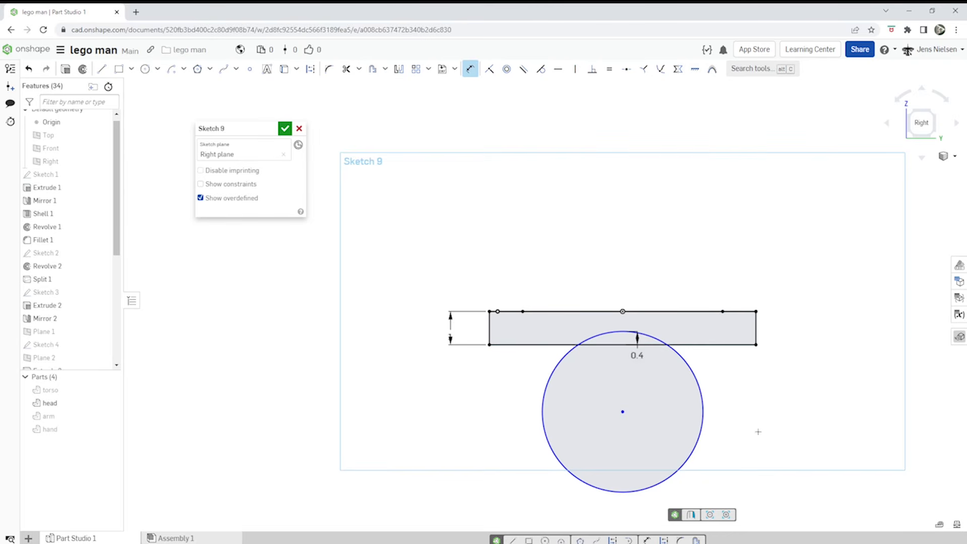
pyautogui.click(560, 464)
pyautogui.click(517, 463)
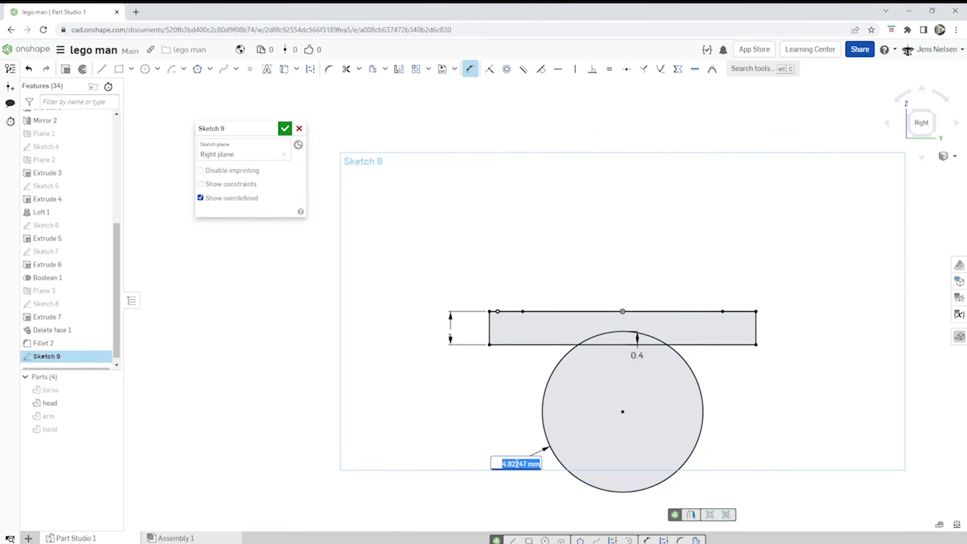
pyautogui.write('6')
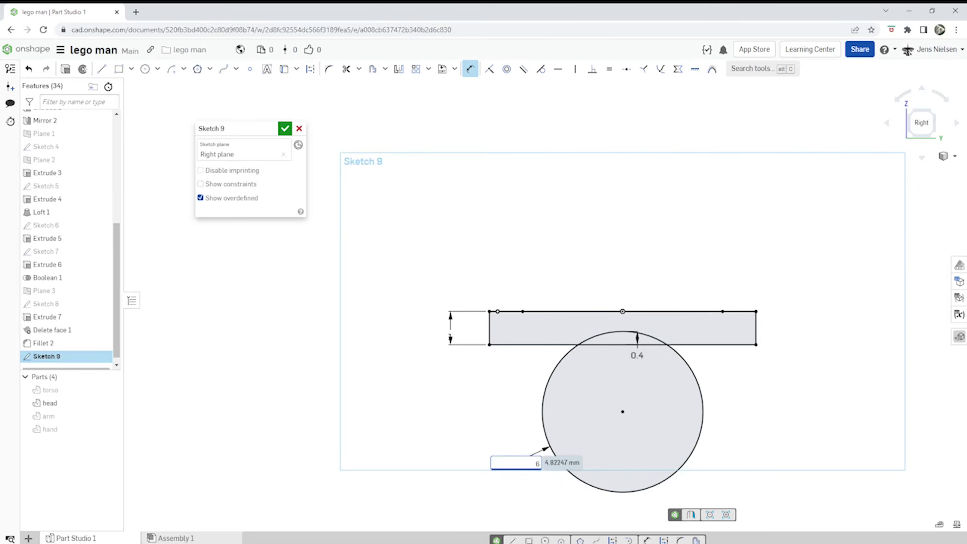
pyautogui.press('Return')
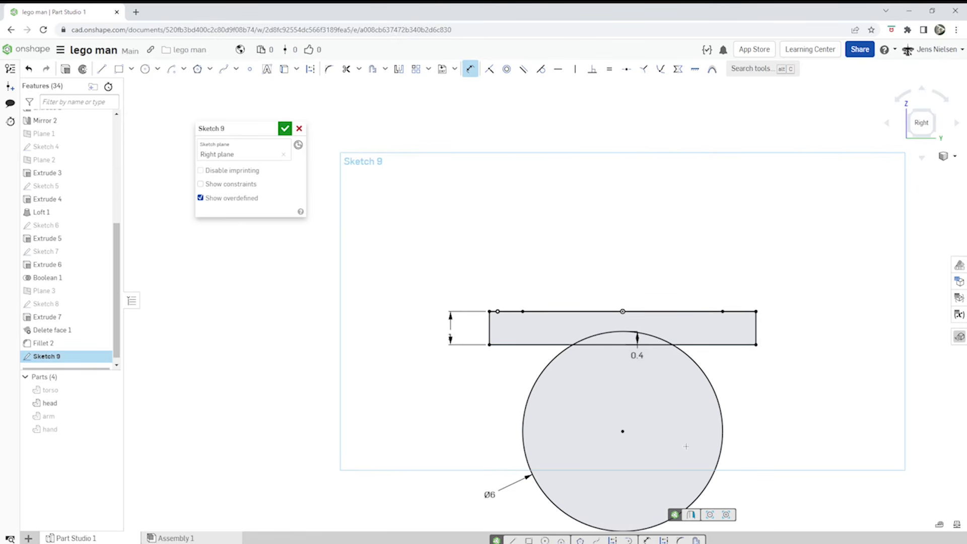
# Sketch a leg outline from the circle's rear side down, along a sole about 6.8 mm long, over a 1.2 mm toe step and back to the circle
pyautogui.press('f')
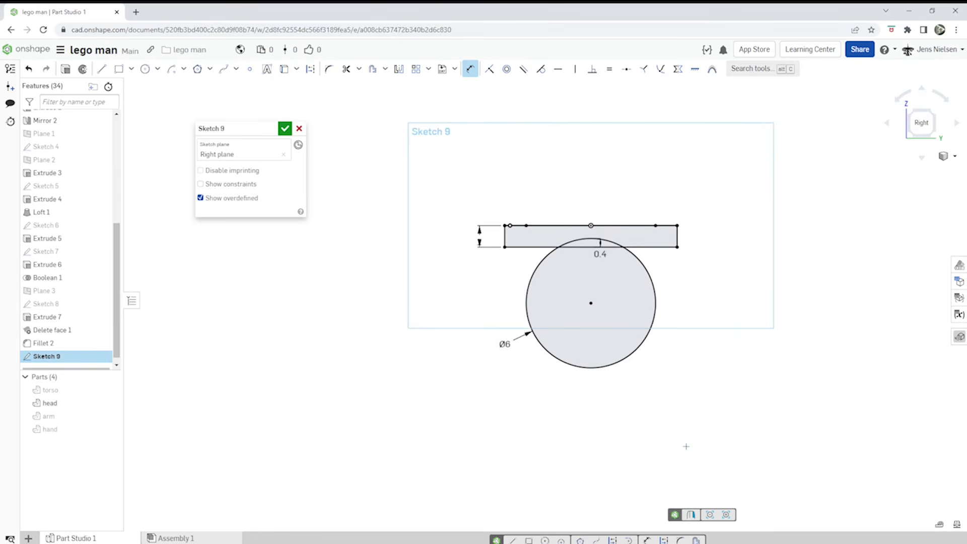
pyautogui.press('l')
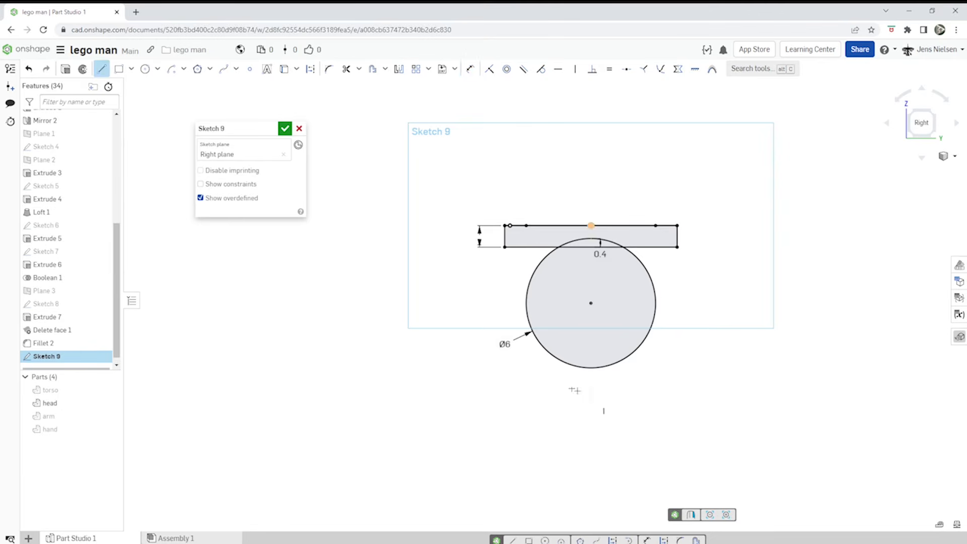
pyautogui.click(525, 299)
pyautogui.click(527, 479)
pyautogui.click(673, 479)
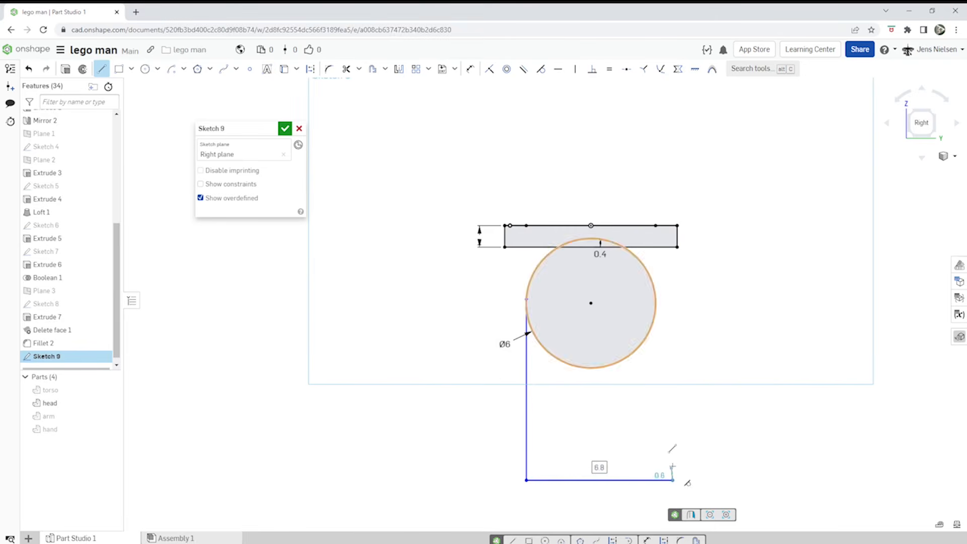
pyautogui.click(646, 450)
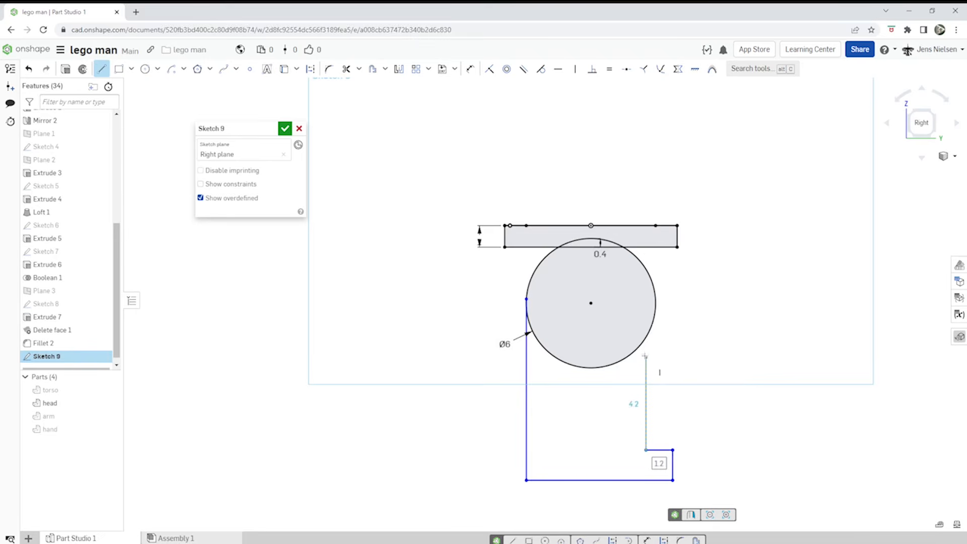
pyautogui.click(646, 338)
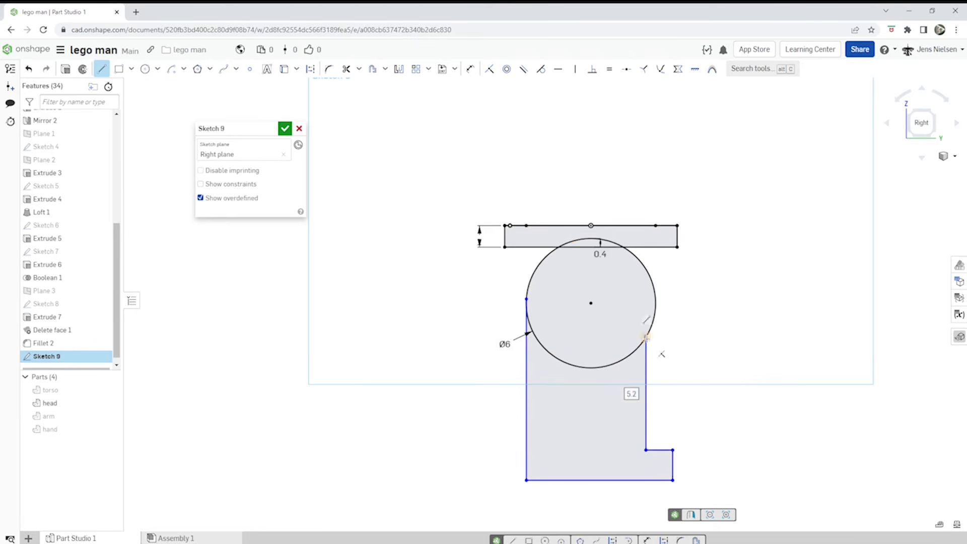
pyautogui.press('Escape')
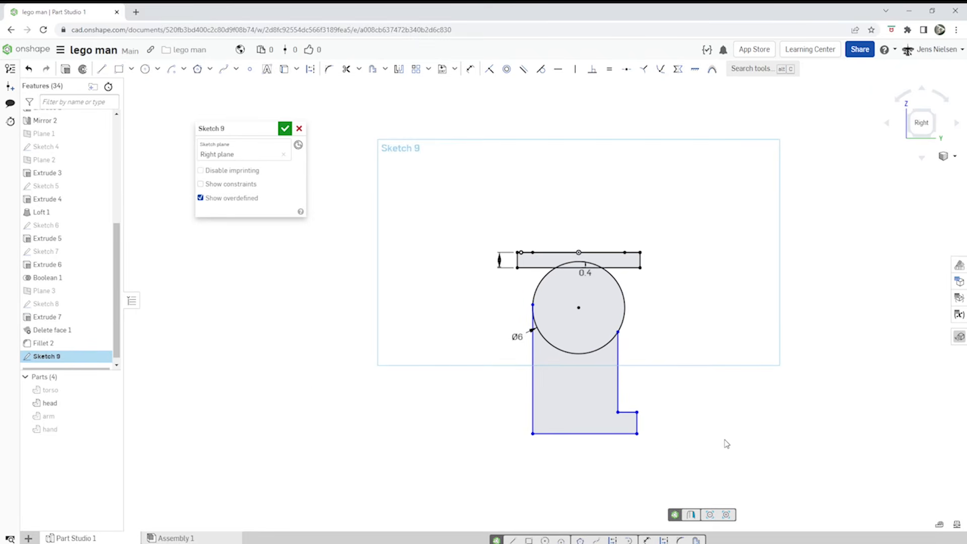
# Dimension the distance from the rectangle's lower edge to the sole of the leg at 14 mm
pyautogui.press('u')
pyautogui.click(533, 433)
pyautogui.click(487, 427)
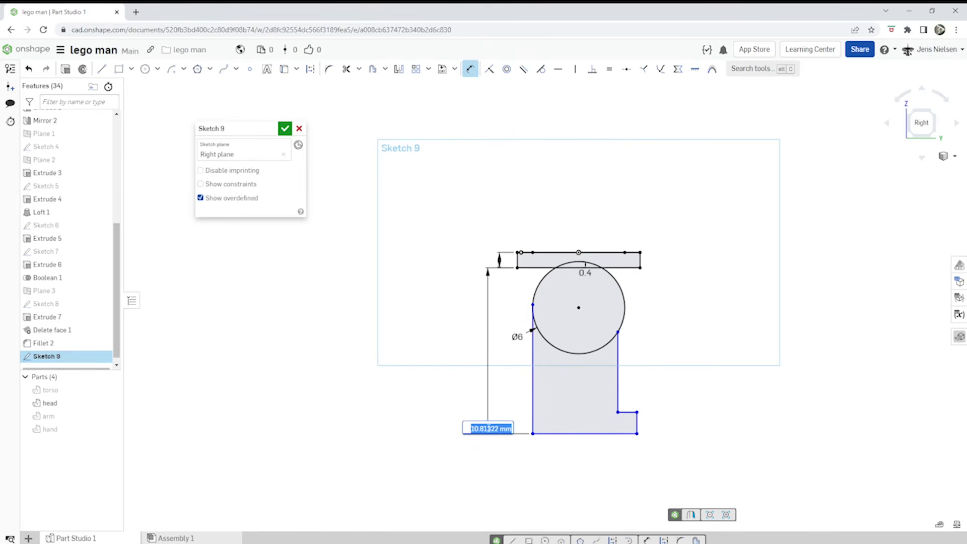
pyautogui.write('1')
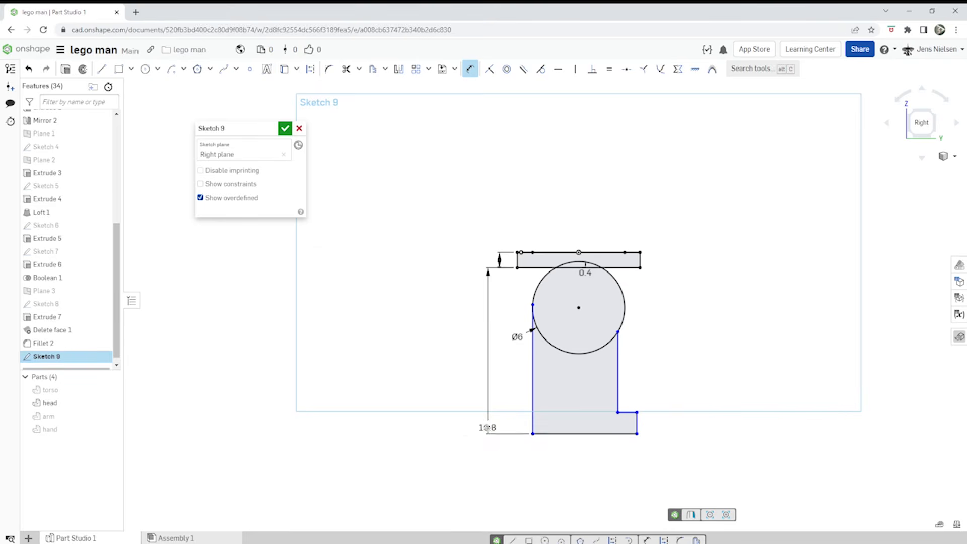
pyautogui.write('4')
pyautogui.press('Return')
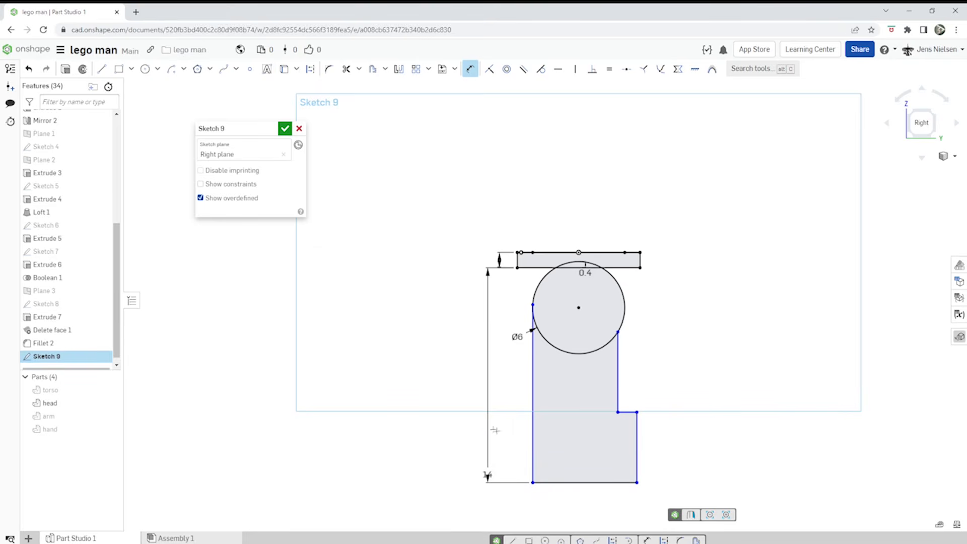
# Dimension the vertical front edge of the foot at 2 mm
pyautogui.click(638, 462)
pyautogui.click(652, 460)
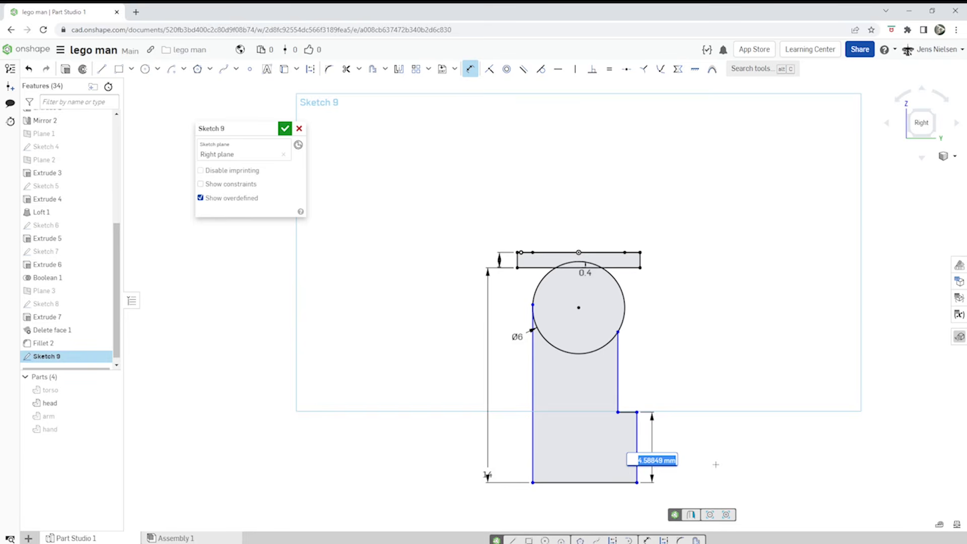
pyautogui.write('2')
pyautogui.press('Return')
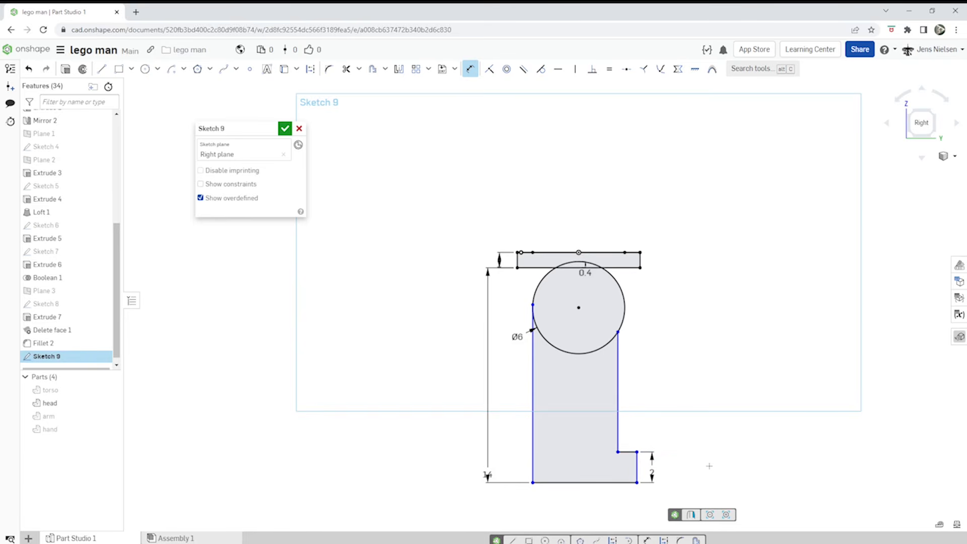
# Make the long rear line of the leg tangent to the circle
pyautogui.press('t')
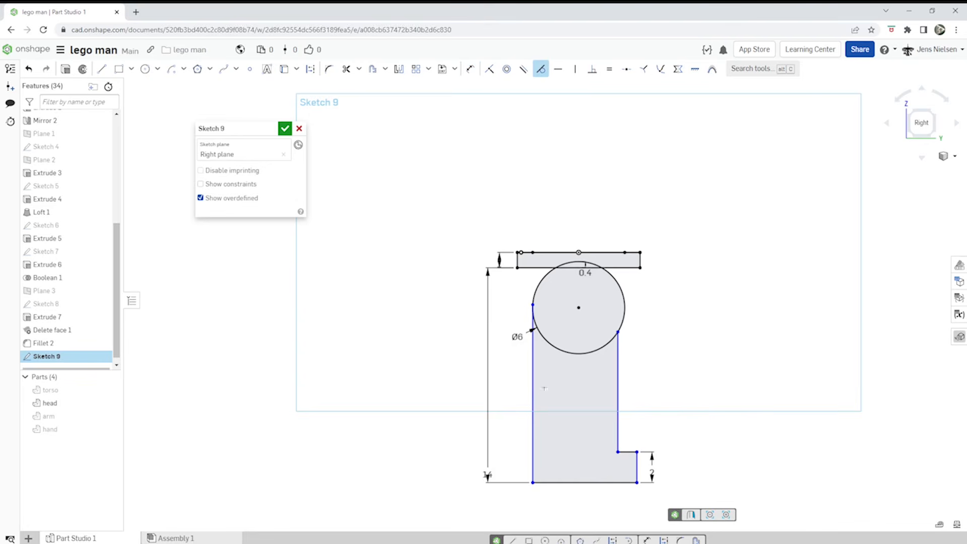
pyautogui.click(533, 372)
pyautogui.click(549, 343)
# Sketch a line from the upper toe corner of the foot up to the front side of the circle
pyautogui.press('l')
pyautogui.click(637, 452)
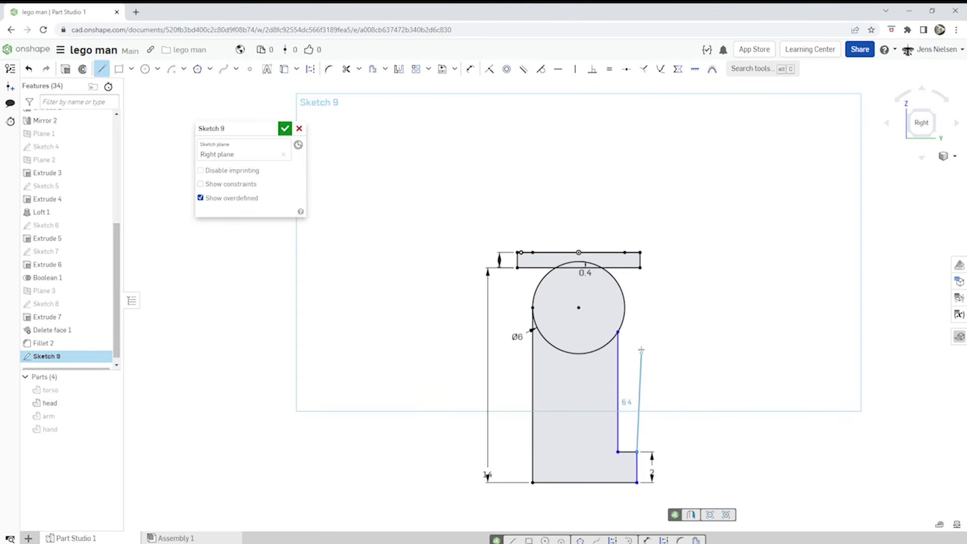
pyautogui.click(625, 310)
pyautogui.press('Escape')
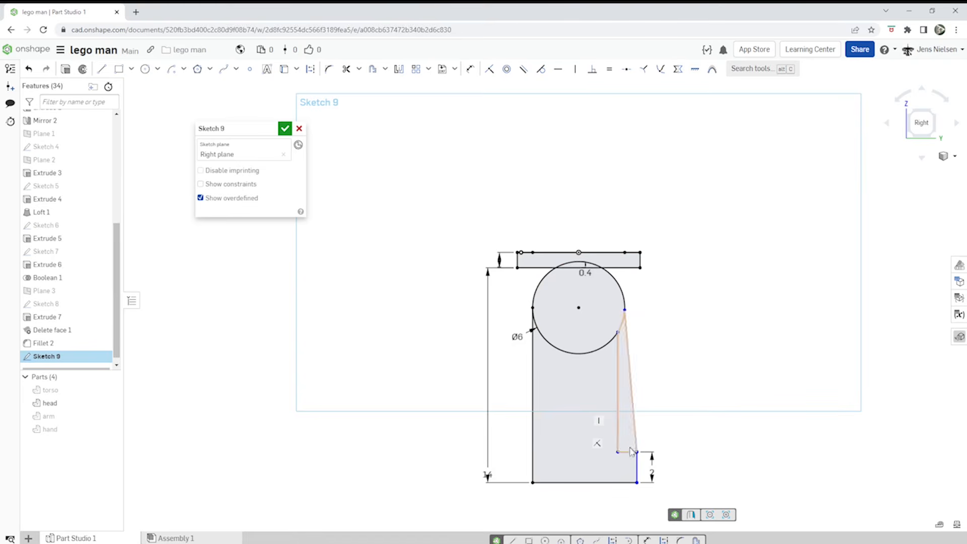
# Move the leg's front line inward to lengthen the toe, and make the slanted toe-to-circle line vertical
pyautogui.moveTo(618, 452); pyautogui.dragTo(601, 451)
pyautogui.press('v')
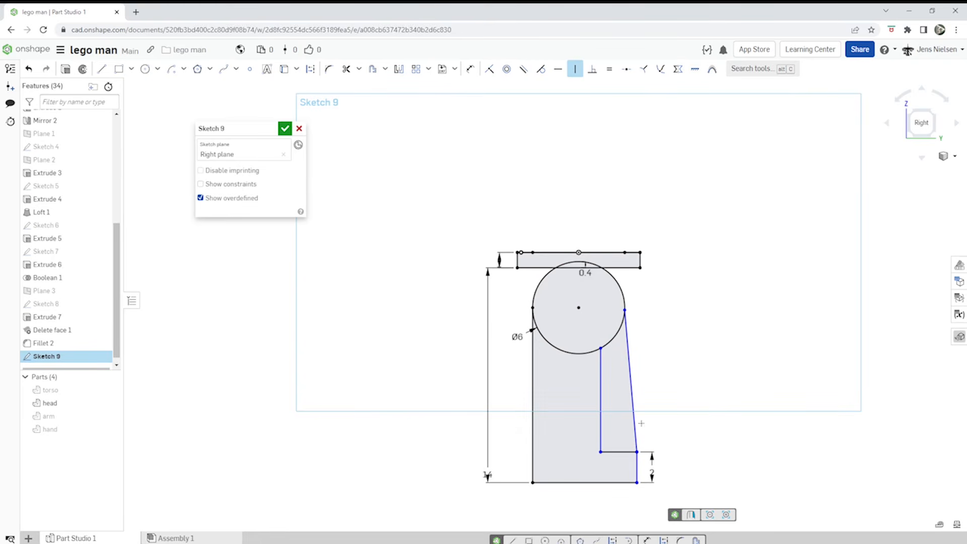
pyautogui.click(635, 433)
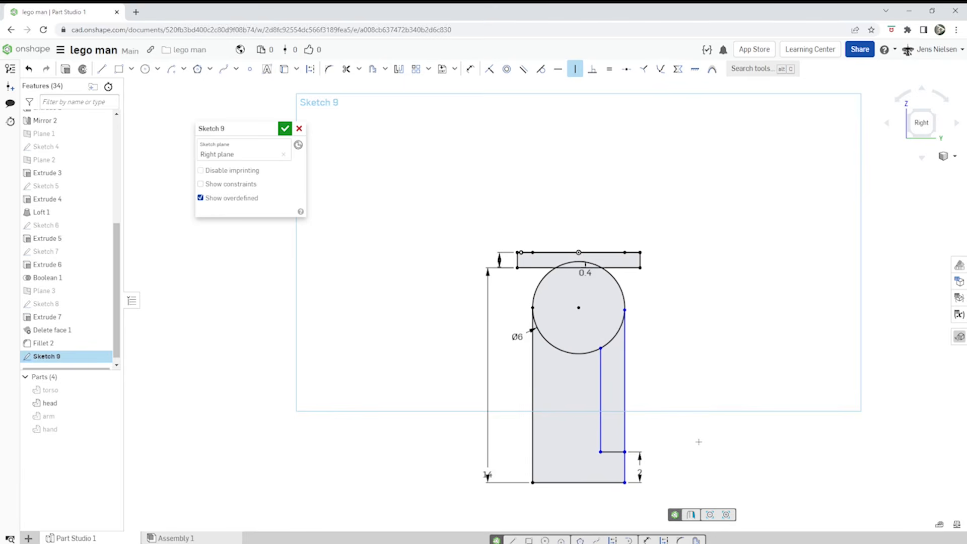
pyautogui.press('Escape')
# Convert the vertical toe-to-circle line to construction geometry and make it tangent to the circle
pyautogui.click(624, 398)
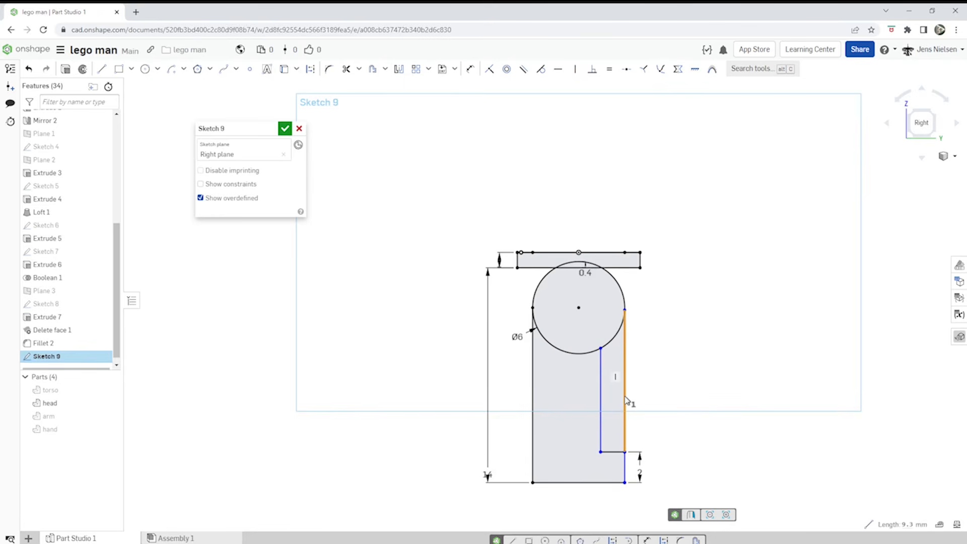
pyautogui.press('i')
pyautogui.press('Escape')
pyautogui.press('t')
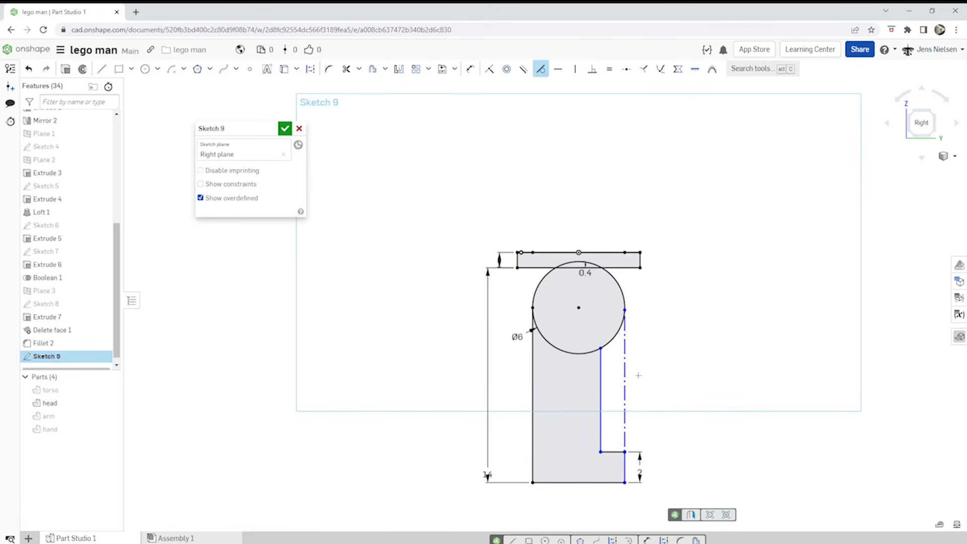
pyautogui.click(626, 376)
pyautogui.click(612, 341)
# Make the toe's top edge equal in length to its vertical front edge and finish the sketch
pyautogui.press('e')
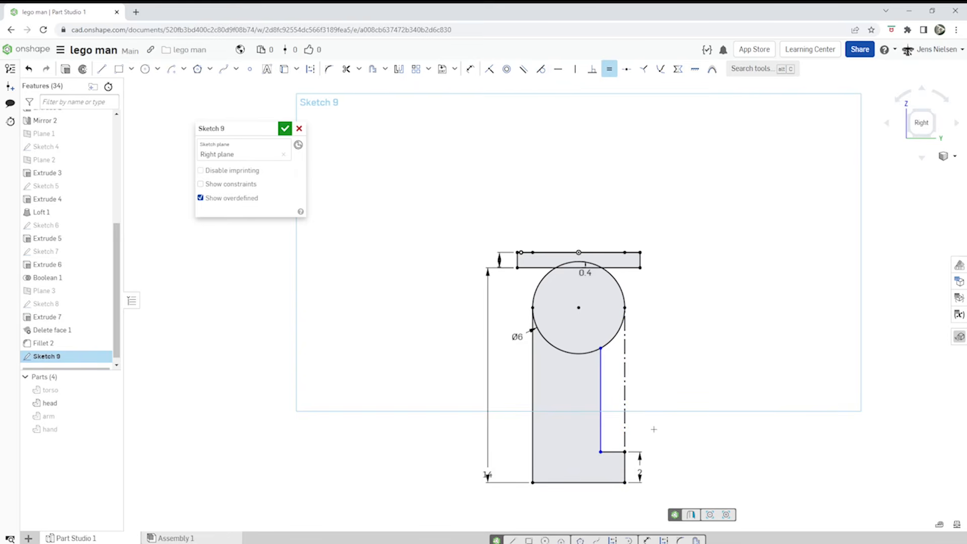
pyautogui.click(624, 464)
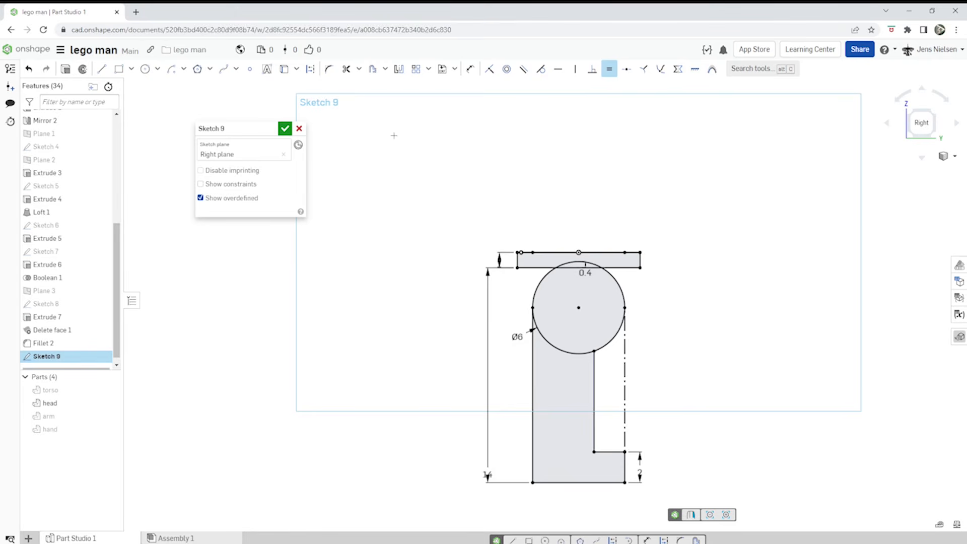
pyautogui.click(284, 129)
# Show the hidden torso part above the leg sketch
pyautogui.moveTo(791, 342)
pyautogui.mouseDown(button='right')
pyautogui.moveTo(680, 280)
pyautogui.moveTo(433, 241)
pyautogui.mouseUp(button='right')
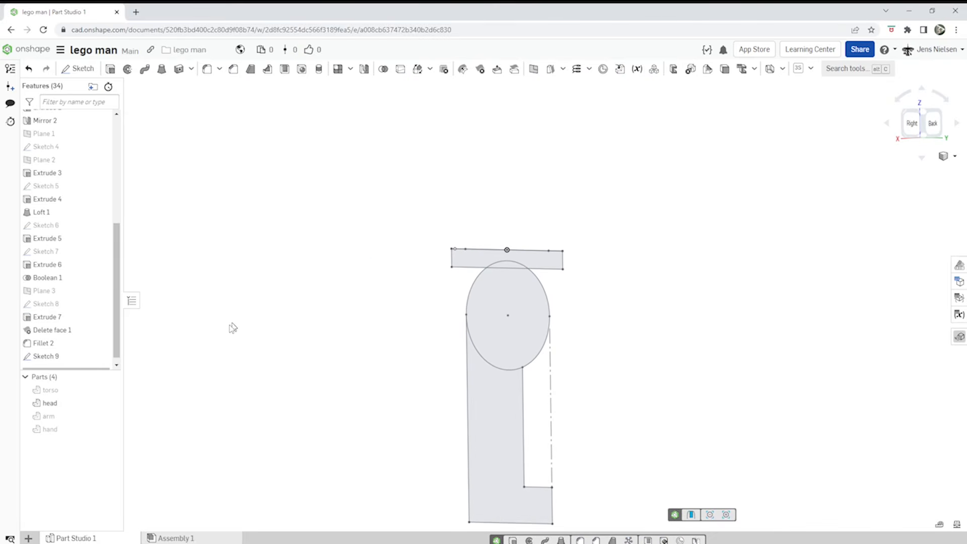
pyautogui.click(109, 390)
pyautogui.moveTo(692, 308); pyautogui.dragTo(694, 308, button='right')
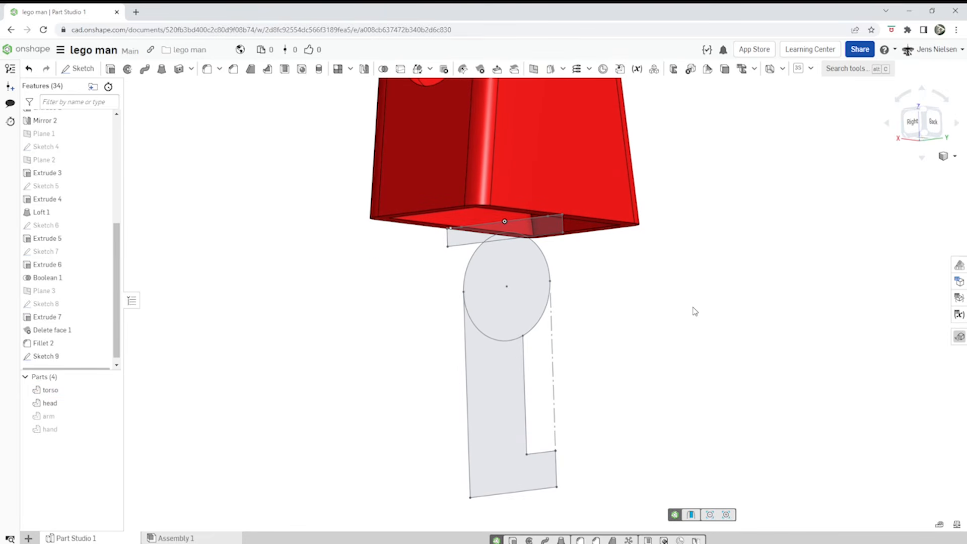
# Set up an Extrude of the rectangle region outside the circle as a new solid part
pyautogui.press('s')
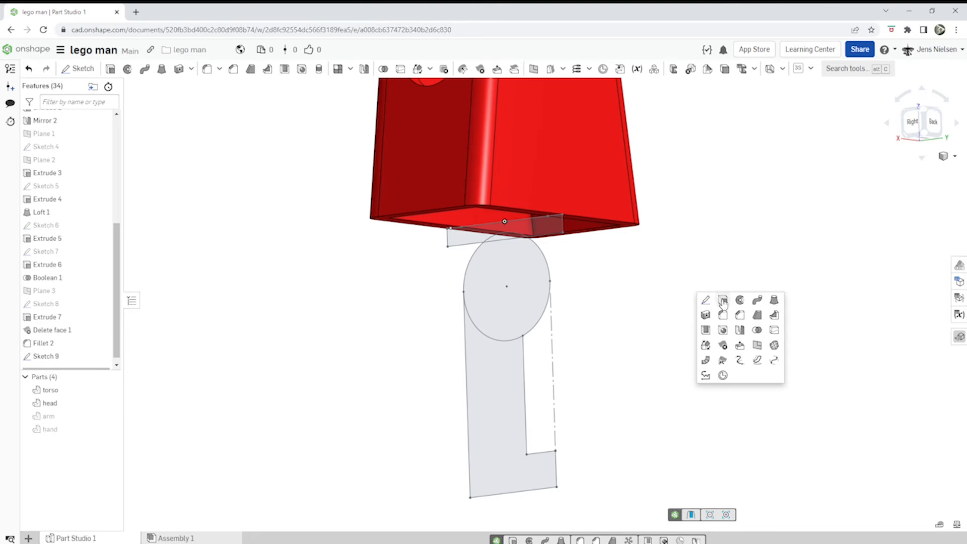
pyautogui.click(703, 299)
pyautogui.scroll(3, 569, 289)
pyautogui.moveTo(569, 289); pyautogui.dragTo(603, 305, button='right')
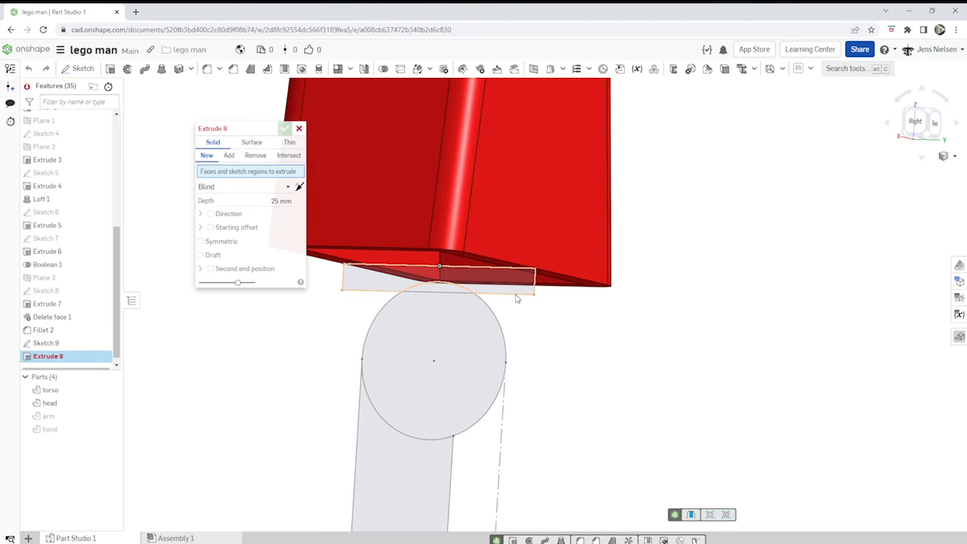
pyautogui.click(510, 290)
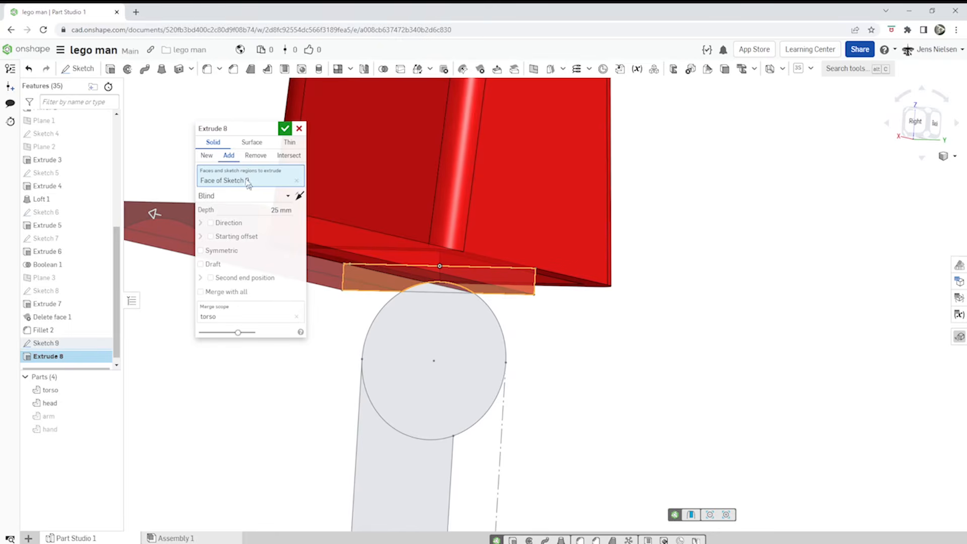
pyautogui.click(207, 156)
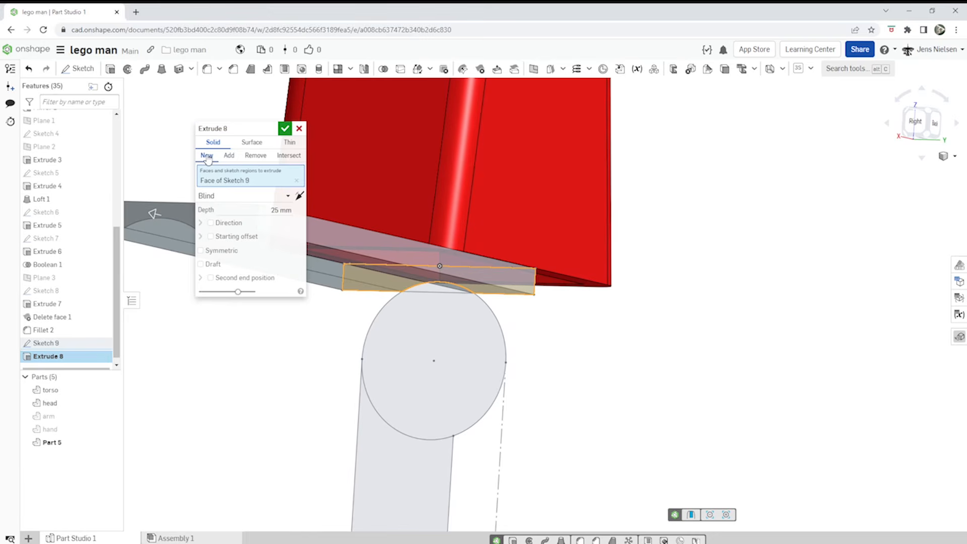
# Set the extrusion's end type to Up to vertex, ending at the fillet vertex on the torso's bottom edge, and accept it
pyautogui.click(284, 196)
pyautogui.click(234, 264)
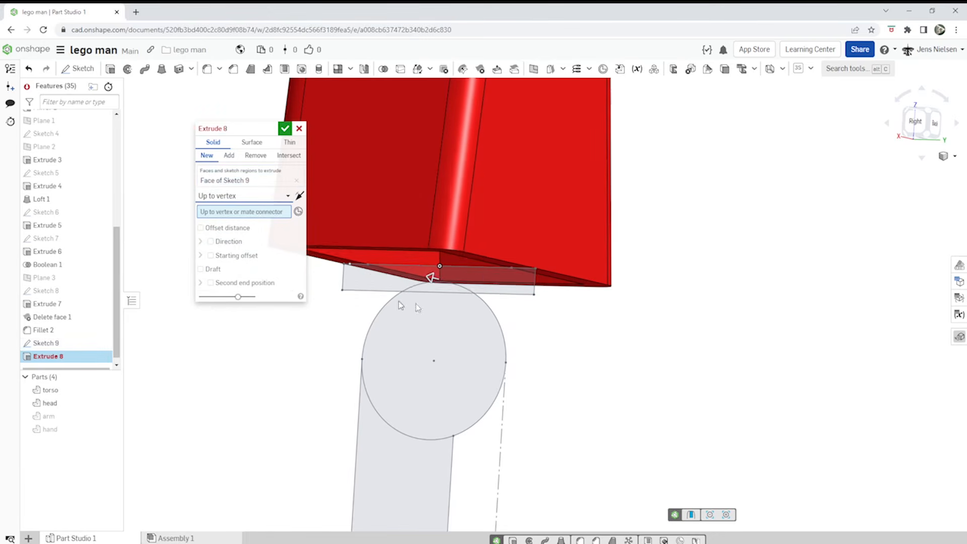
pyautogui.moveTo(657, 329); pyautogui.dragTo(606, 225, button='right')
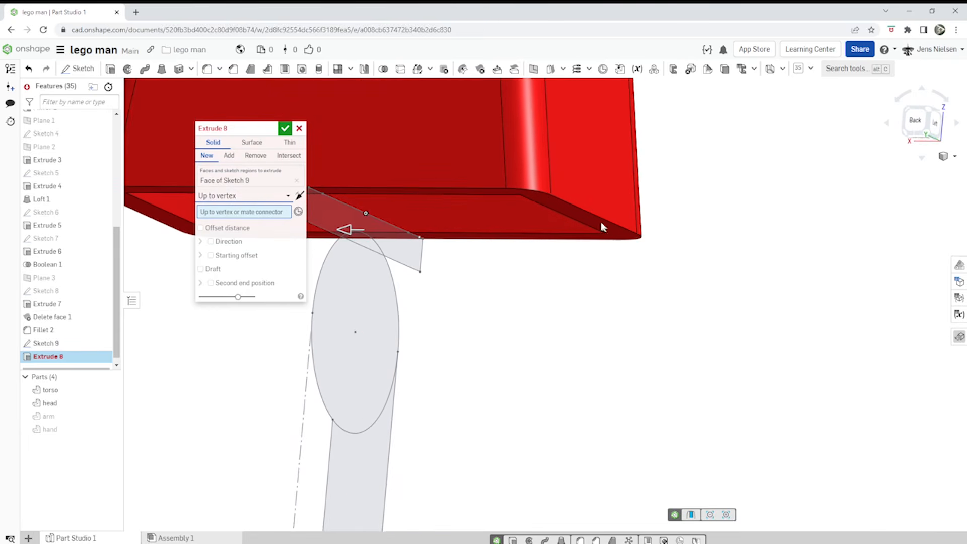
pyautogui.click(552, 198)
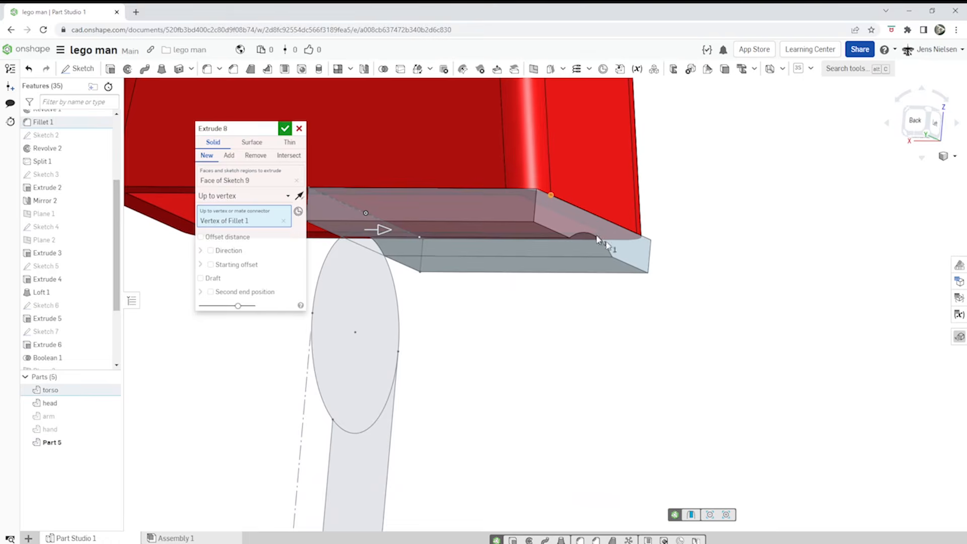
pyautogui.moveTo(580, 224); pyautogui.dragTo(721, 300, button='right')
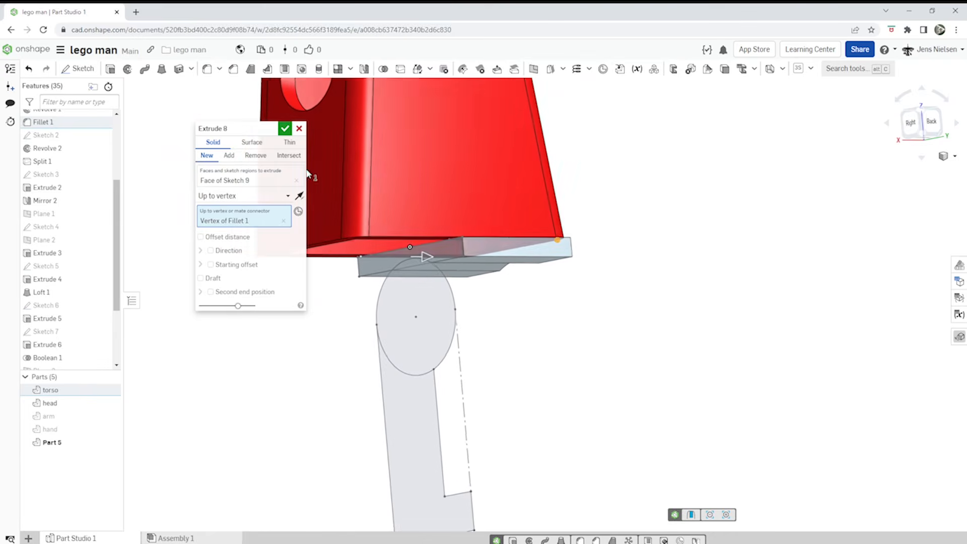
pyautogui.click(285, 130)
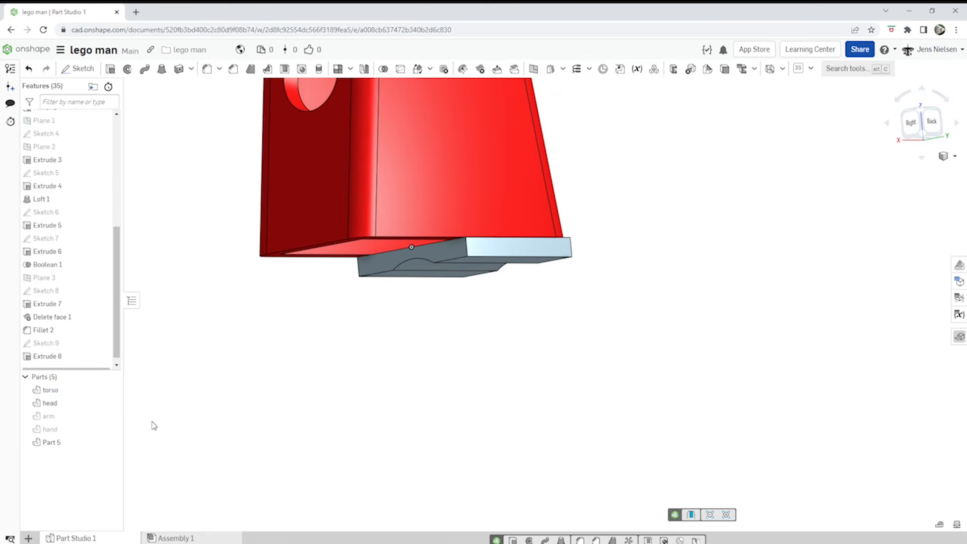
# Rename the newly extruded hip part as shorts and set its appearance colour to black
pyautogui.rightClick(53, 446)
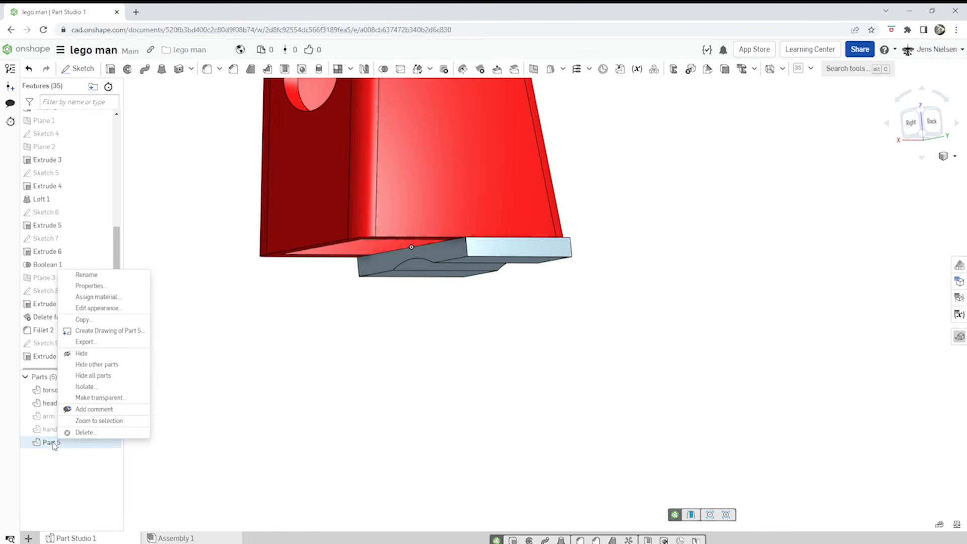
pyautogui.click(86, 275)
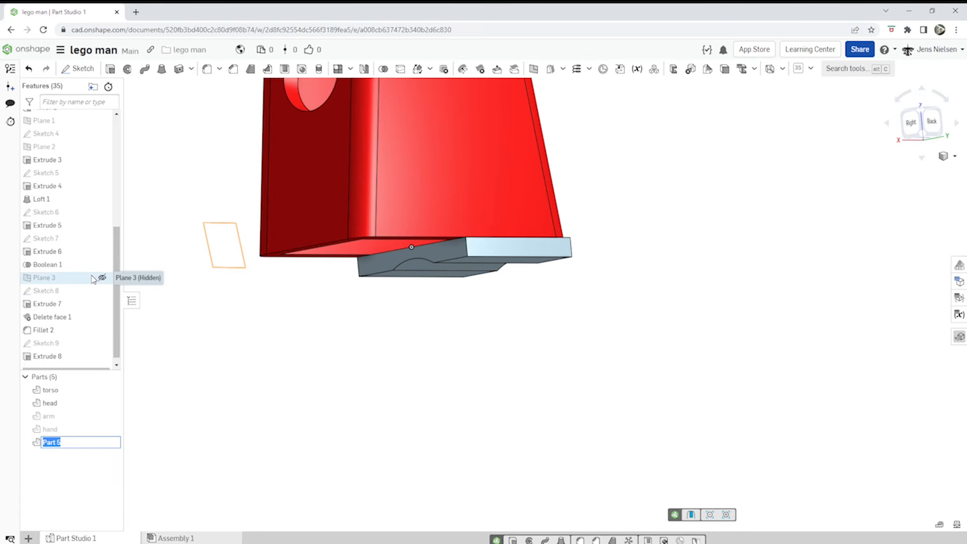
pyautogui.write('shorts')
pyautogui.press('Return')
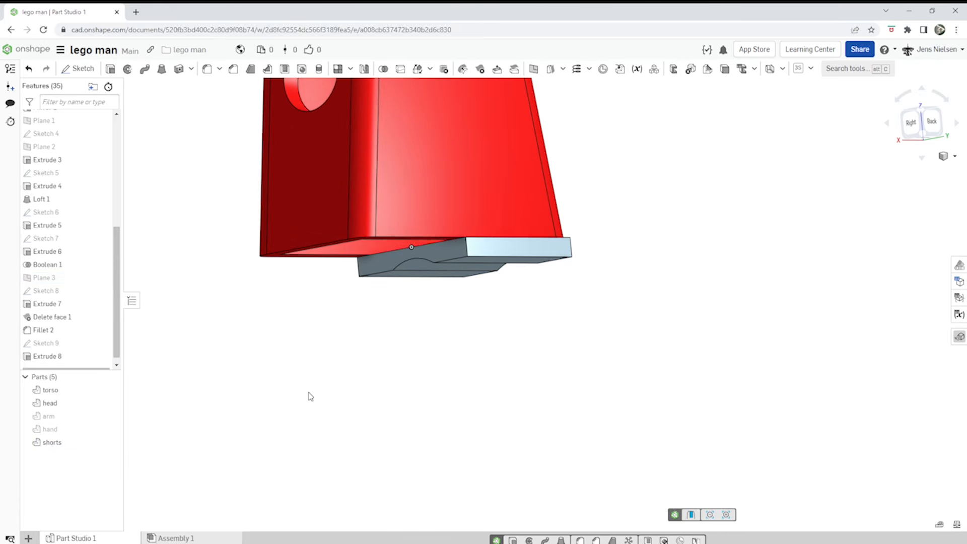
pyautogui.rightClick(66, 443)
pyautogui.click(103, 309)
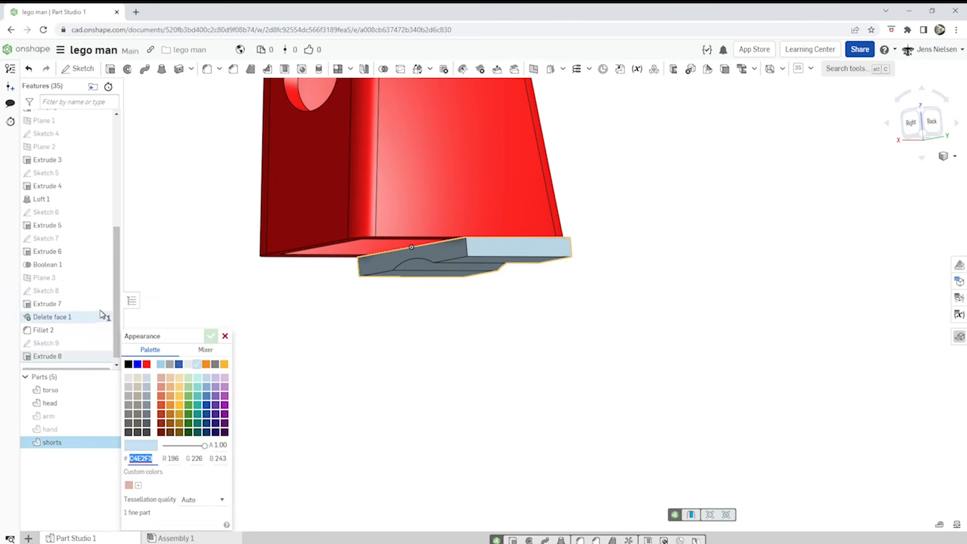
pyautogui.click(129, 364)
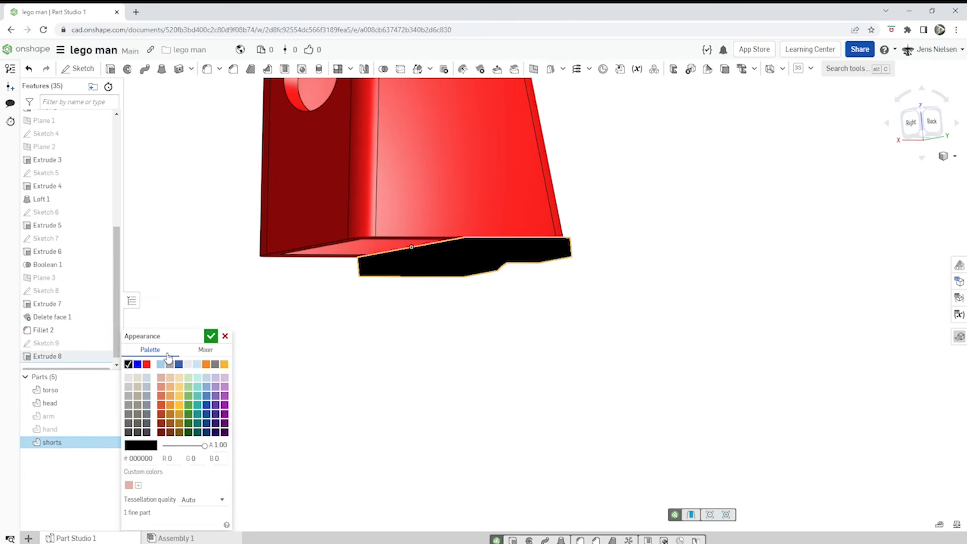
pyautogui.click(210, 336)
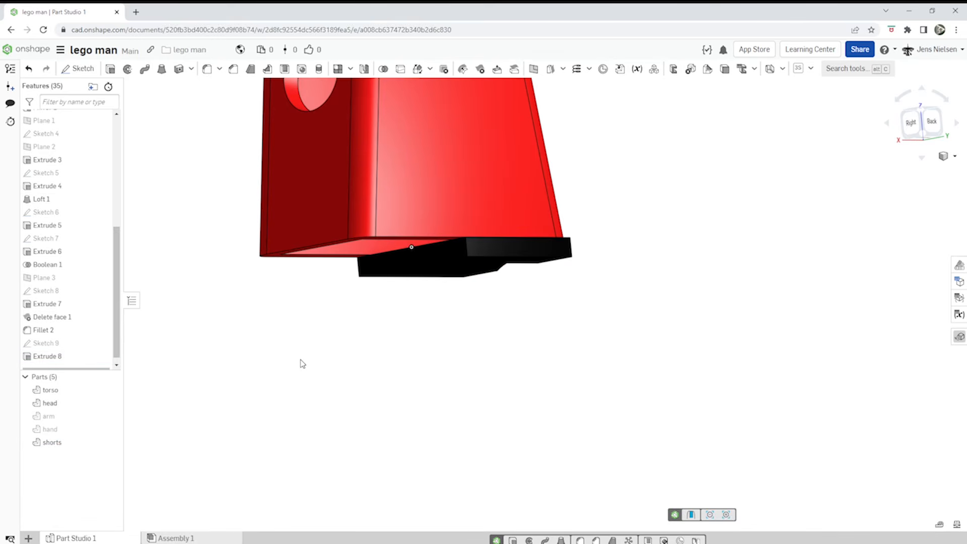
# Show Sketch 9 and set up a new solid Extrude of the two circle regions and the leg region
pyautogui.click(100, 343)
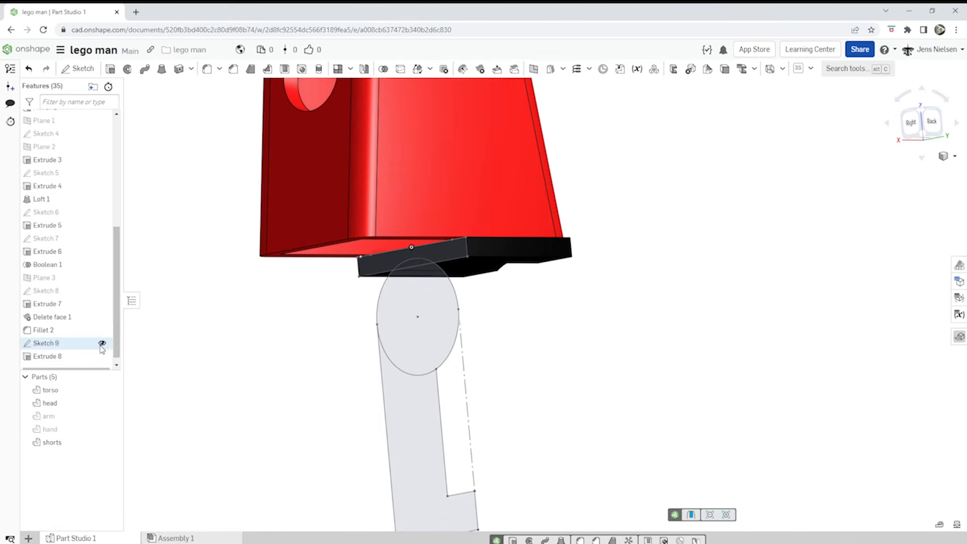
pyautogui.scroll(3, 585, 398)
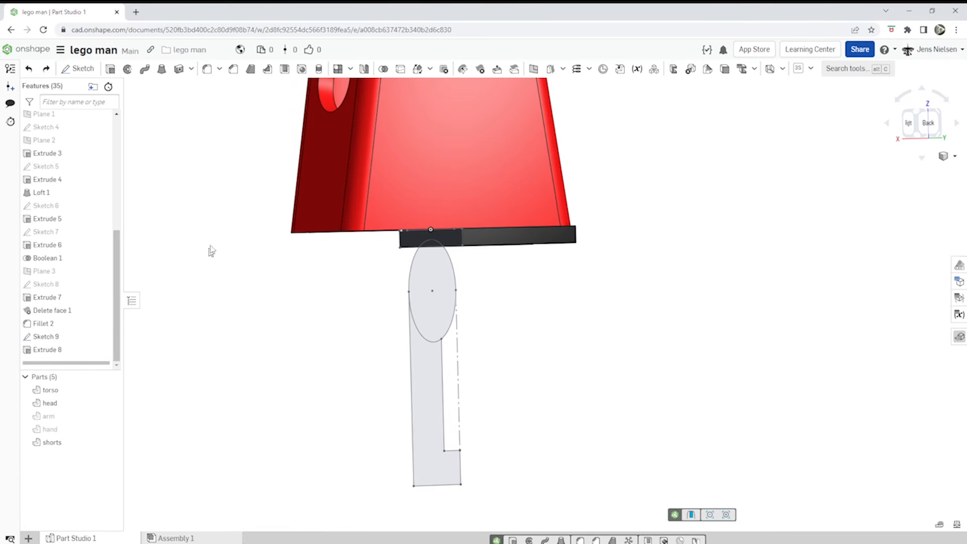
pyautogui.click(110, 68)
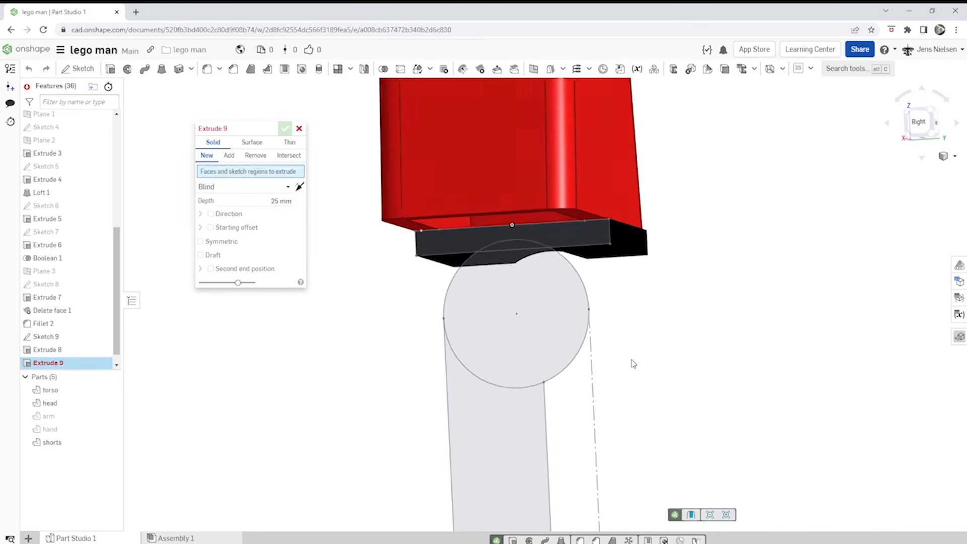
pyautogui.click(540, 232)
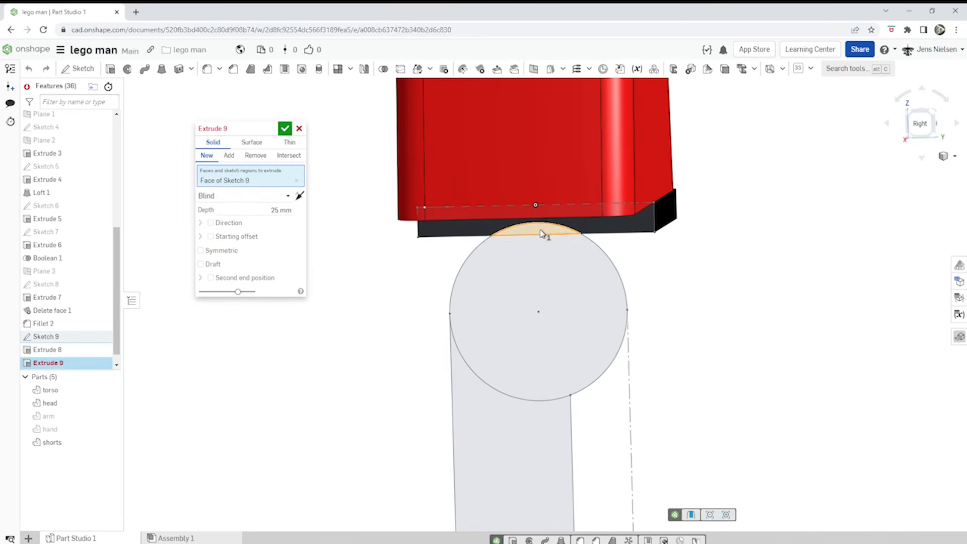
pyautogui.click(557, 269)
pyautogui.click(546, 473)
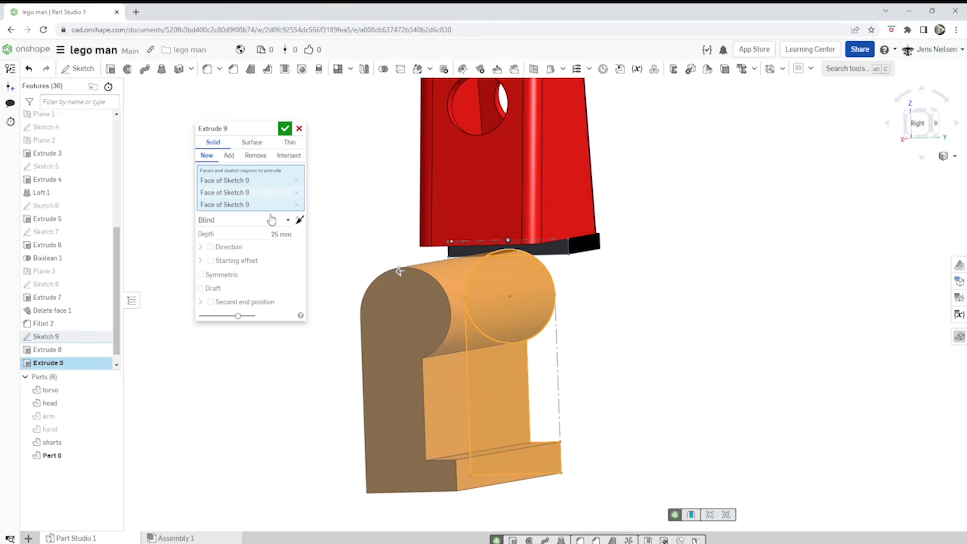
# Set the leg extrusion's end type to Up to face, ending at the outer end face of the shorts
pyautogui.click(286, 221)
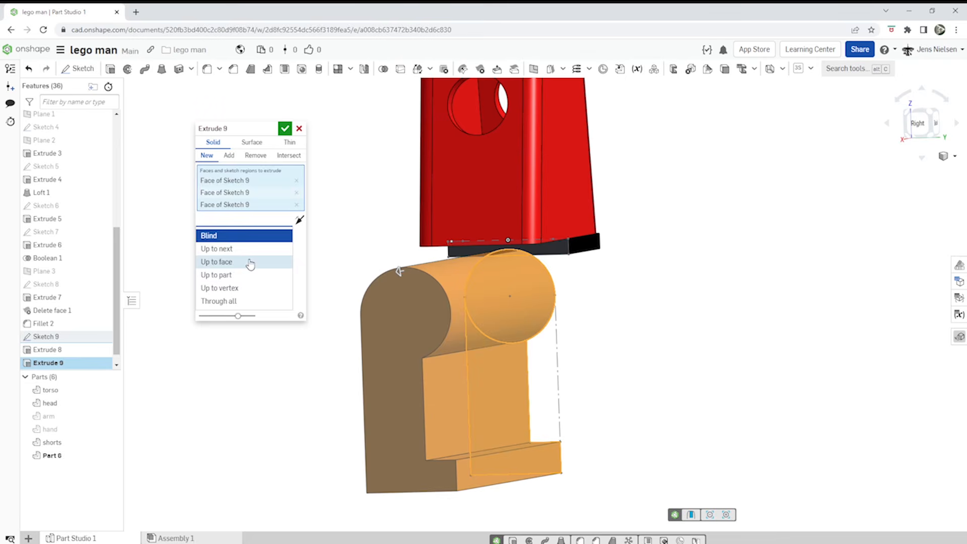
pyautogui.click(250, 262)
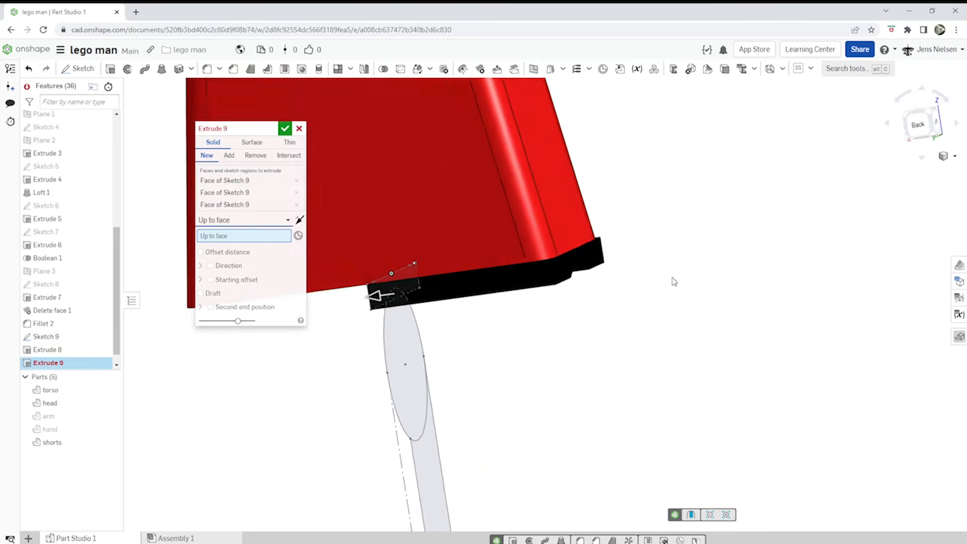
pyautogui.click(554, 259)
pyautogui.moveTo(354, 249); pyautogui.dragTo(380, 299, button='right')
pyautogui.scroll(-3, 380, 300)
pyautogui.click(211, 158)
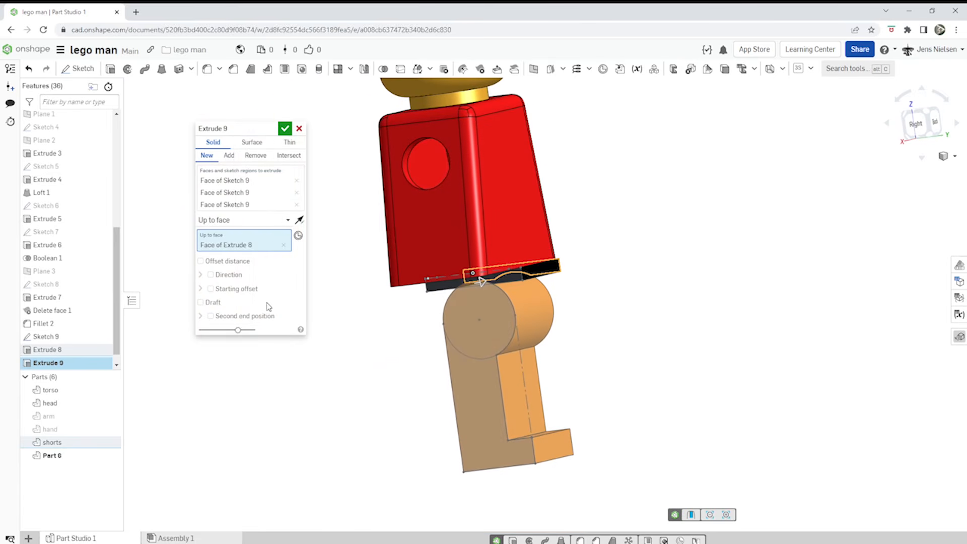
# Add a blind starting offset of 1 mm to the leg extrusion and accept it
pyautogui.click(211, 289)
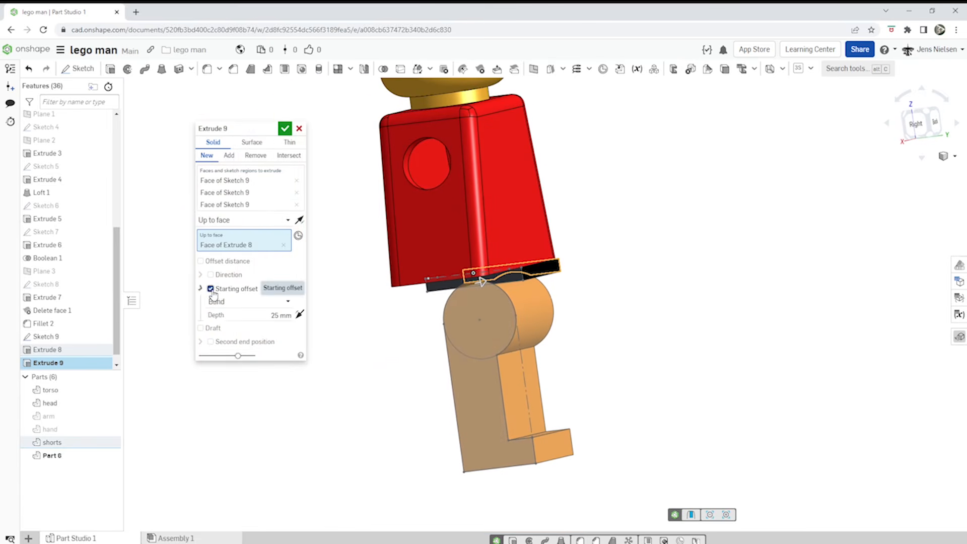
pyautogui.click(281, 315)
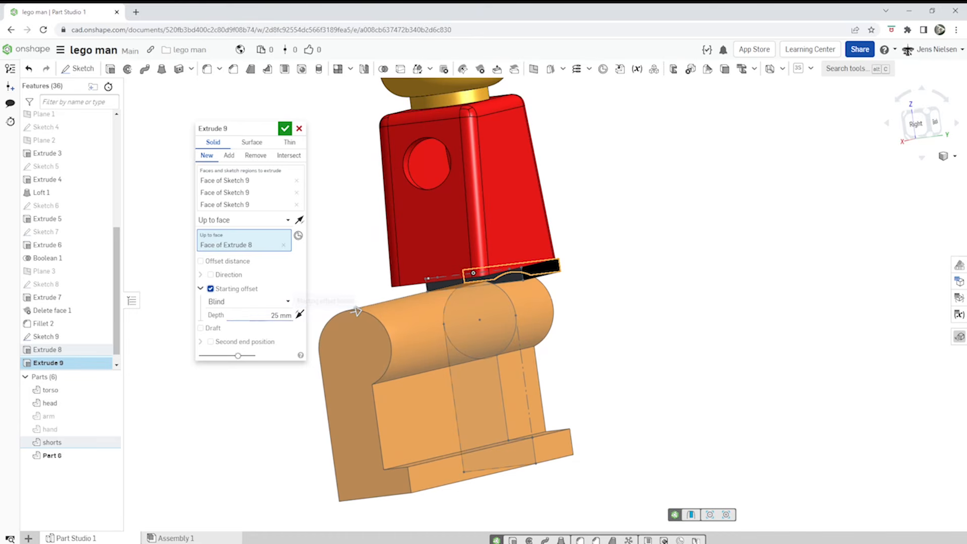
pyautogui.write('1')
pyautogui.press('Tab')
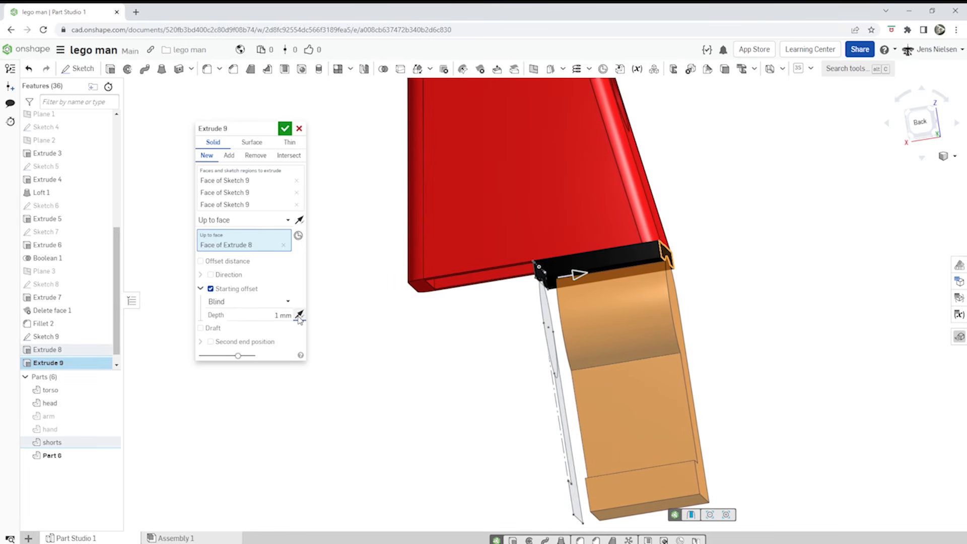
pyautogui.moveTo(773, 343); pyautogui.dragTo(797, 347, button='right')
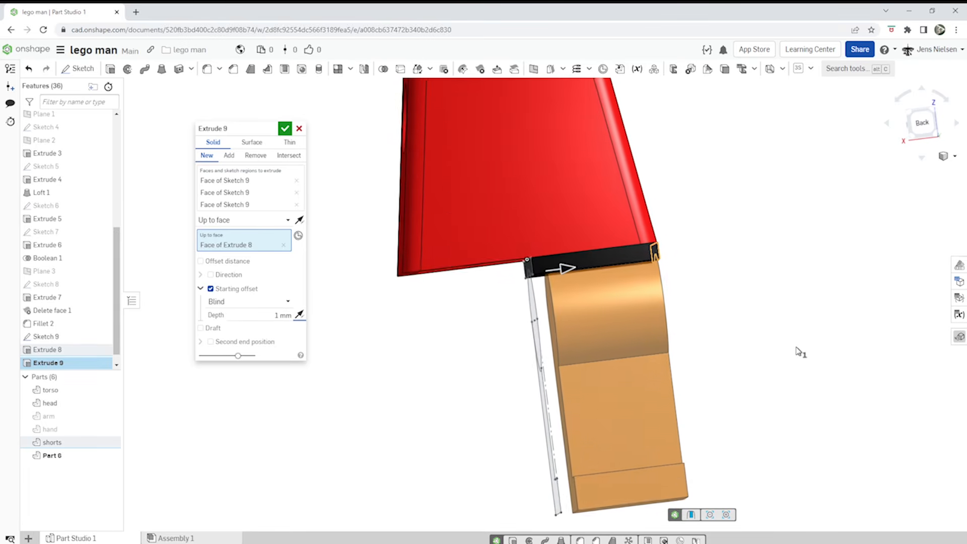
pyautogui.click(285, 129)
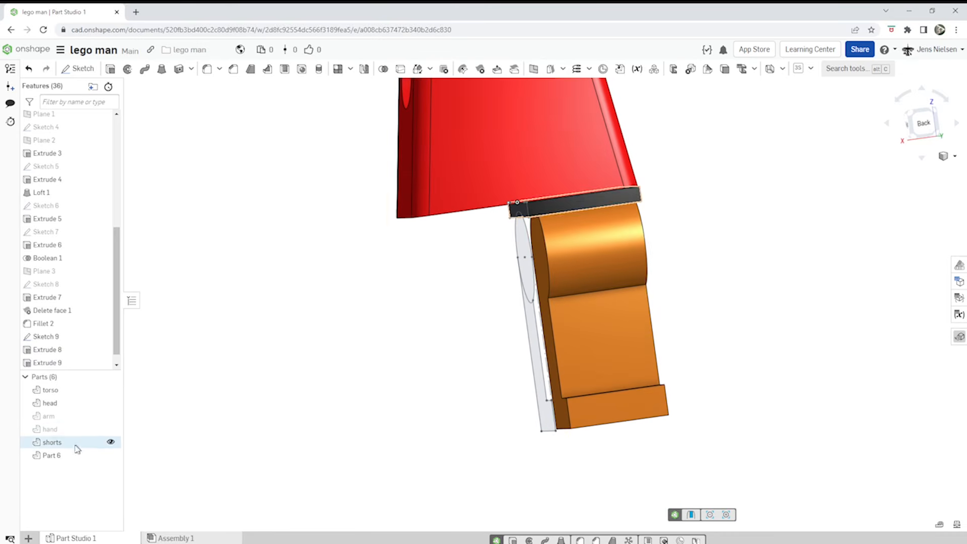
# Rename the new leg-shaped part as leg and set its appearance colour to blue
pyautogui.rightClick(64, 457)
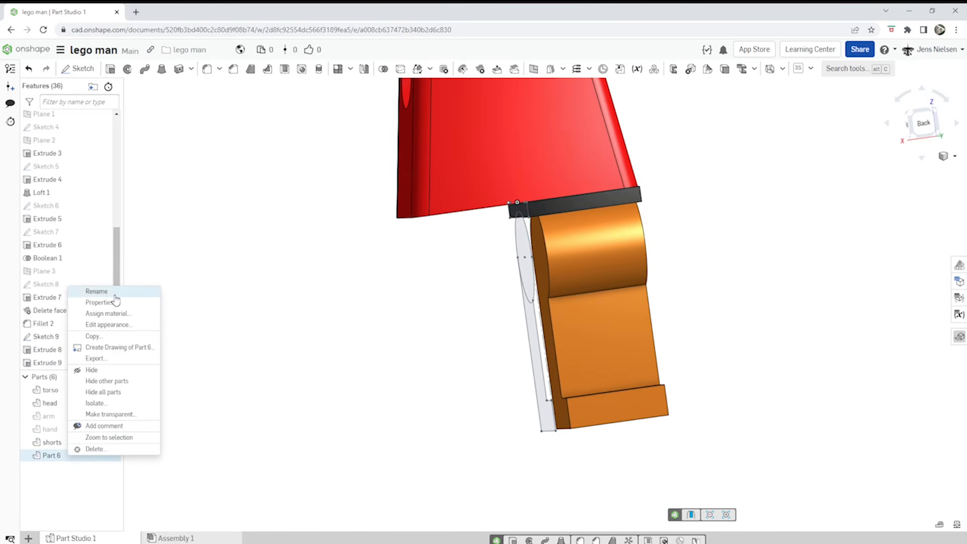
pyautogui.click(97, 291)
pyautogui.write('l')
pyautogui.press('Return')
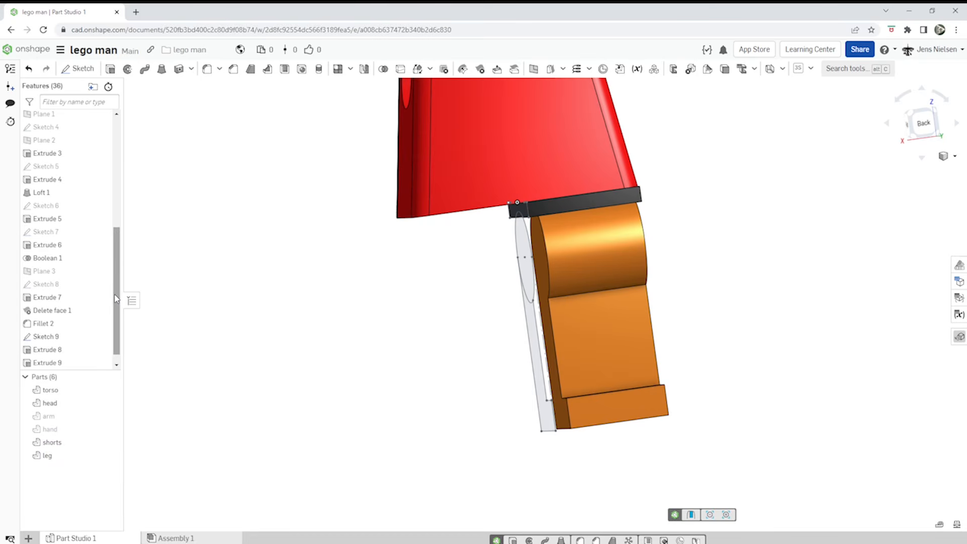
pyautogui.rightClick(67, 456)
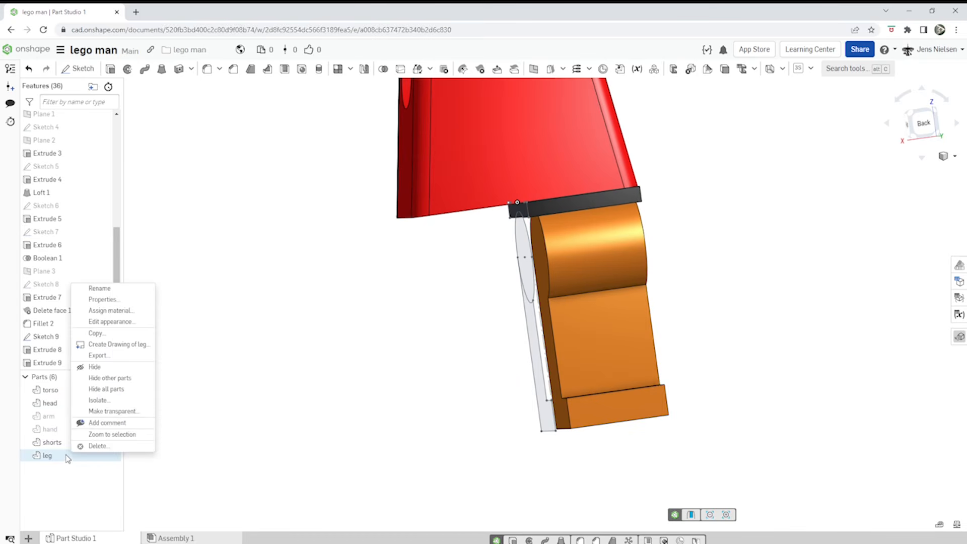
pyautogui.click(111, 322)
pyautogui.click(137, 364)
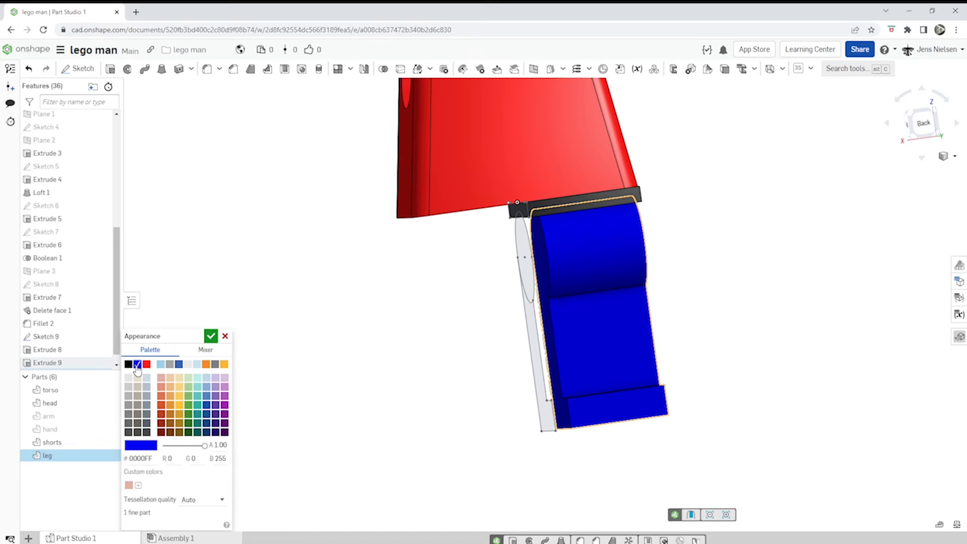
pyautogui.click(210, 336)
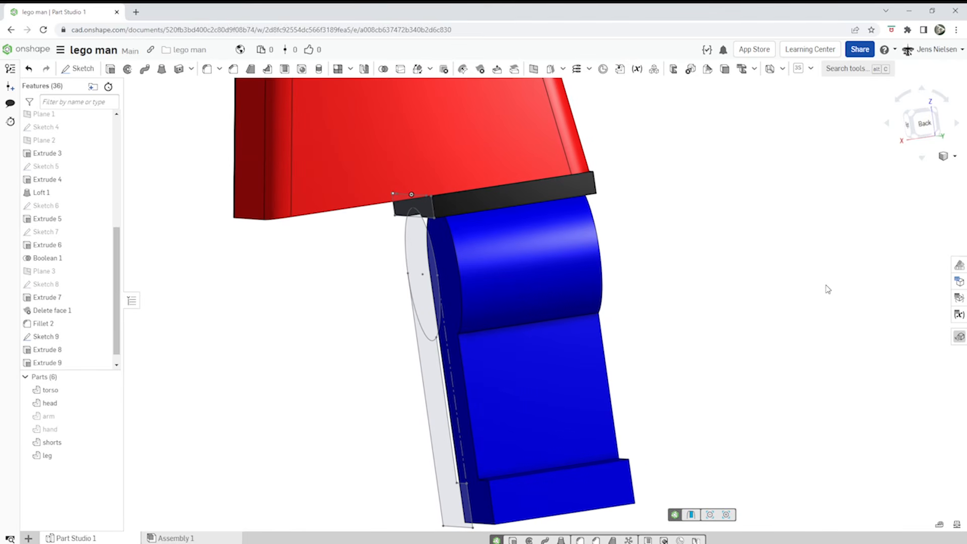
# Extrude both regions of the hip circle 1 mm toward the leg as a new part, and hide Sketch 9
pyautogui.click(111, 69)
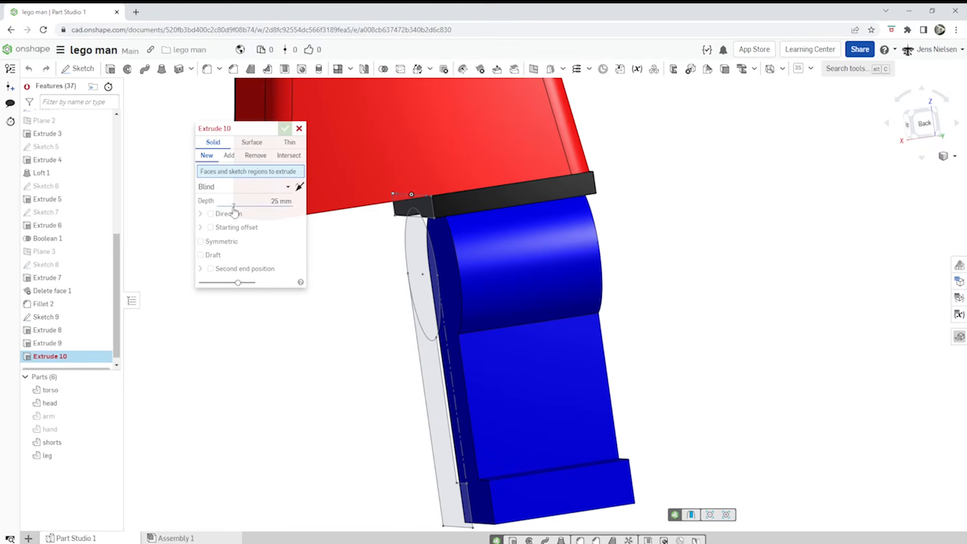
pyautogui.click(410, 247)
pyautogui.scroll(5, 410, 248)
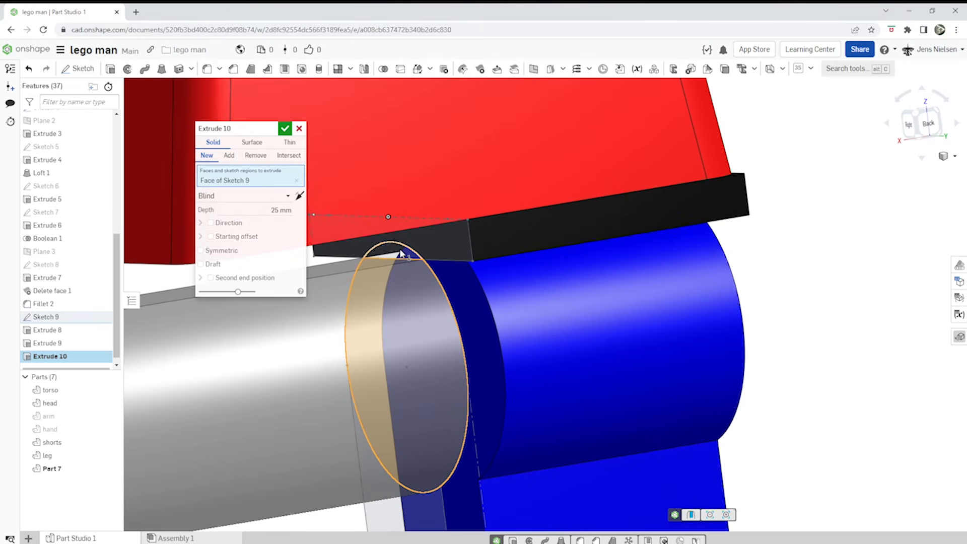
pyautogui.click(399, 248)
pyautogui.click(299, 207)
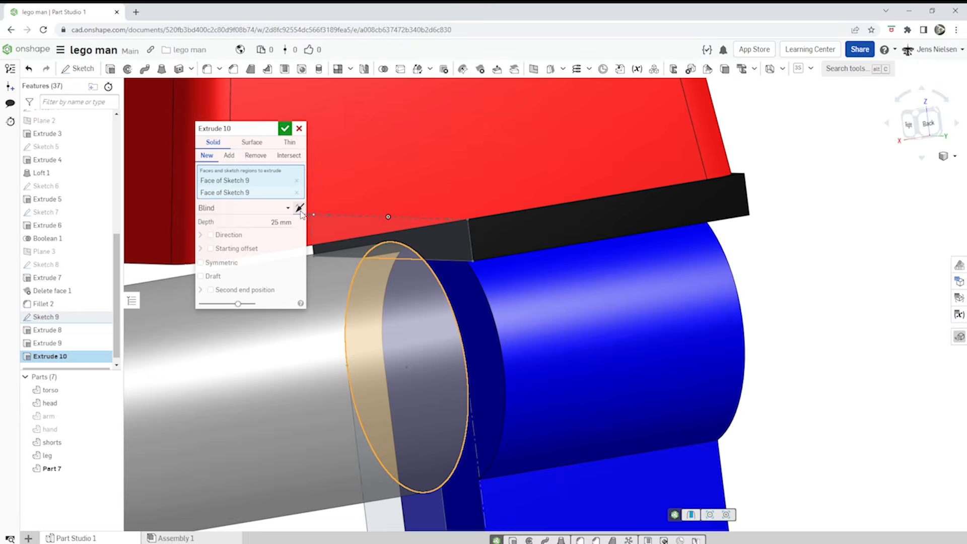
pyautogui.write('1')
pyautogui.press('Tab')
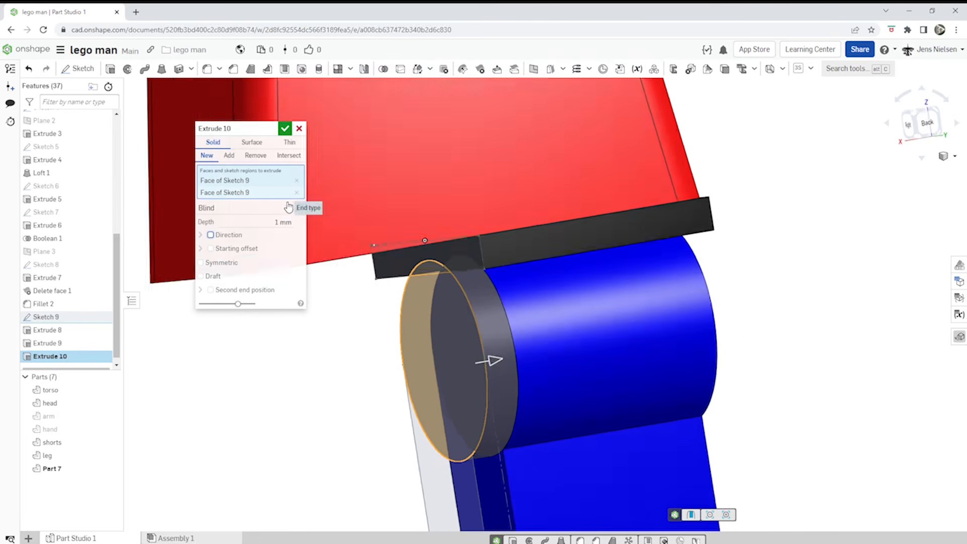
pyautogui.click(285, 130)
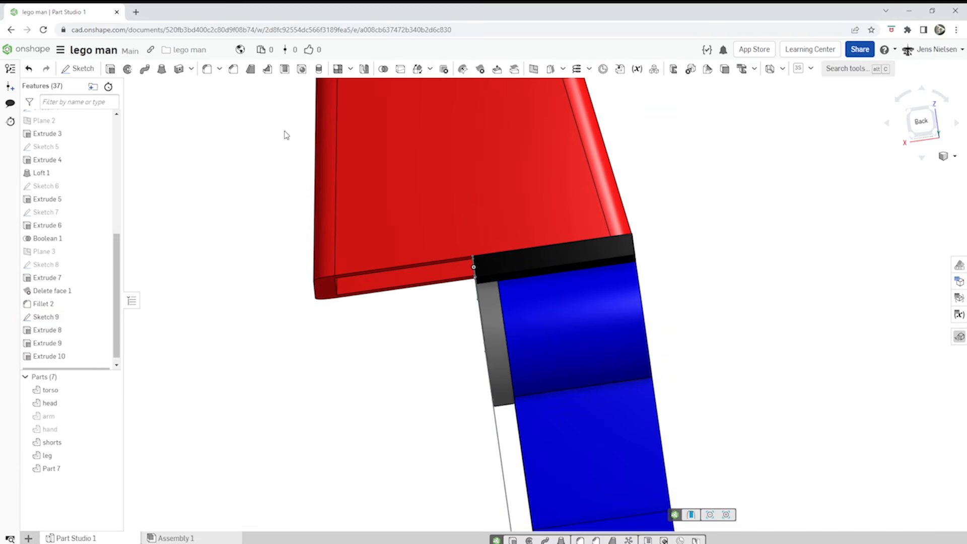
pyautogui.moveTo(343, 285); pyautogui.dragTo(341, 293, button='right')
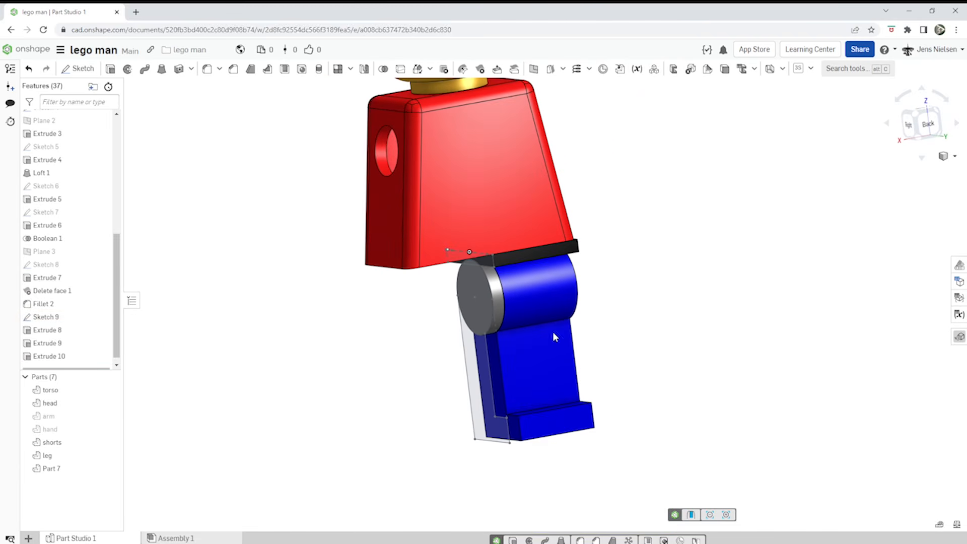
pyautogui.click(103, 317)
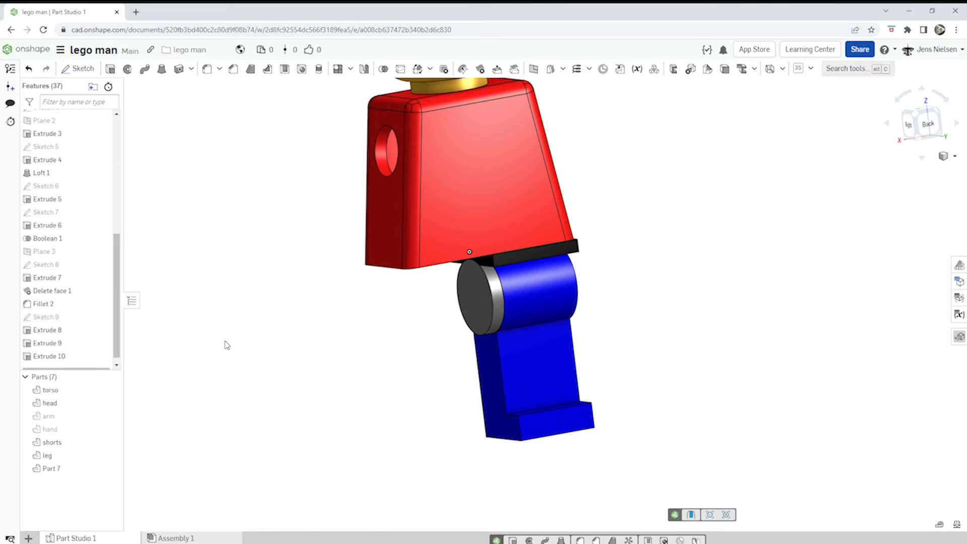
pyautogui.click(364, 69)
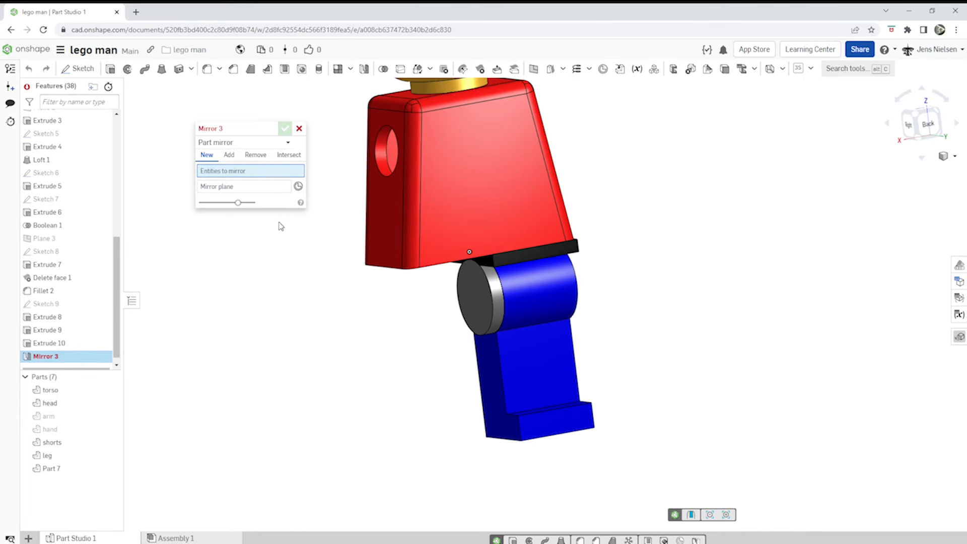
pyautogui.click(229, 155)
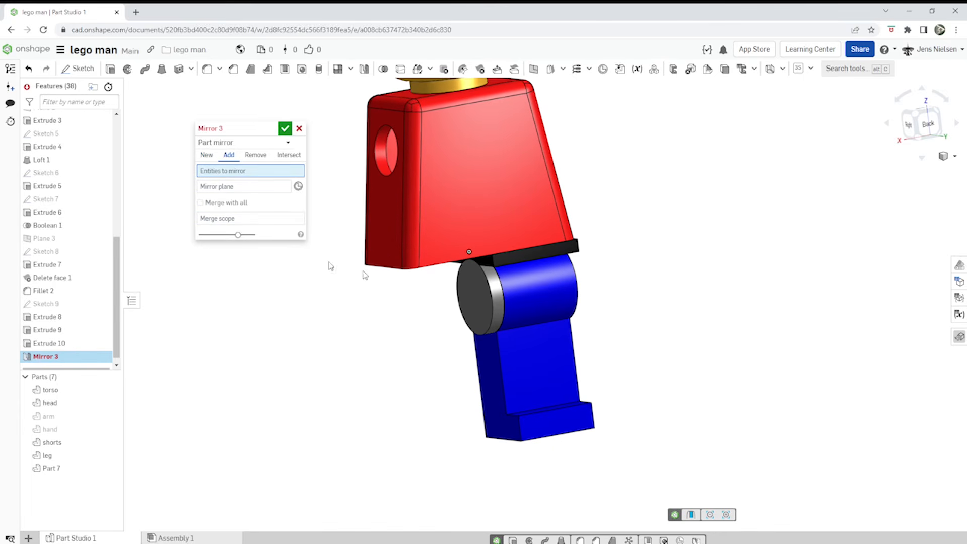
pyautogui.scroll(3, 421, 287)
pyautogui.moveTo(421, 287); pyautogui.dragTo(414, 270, button='right')
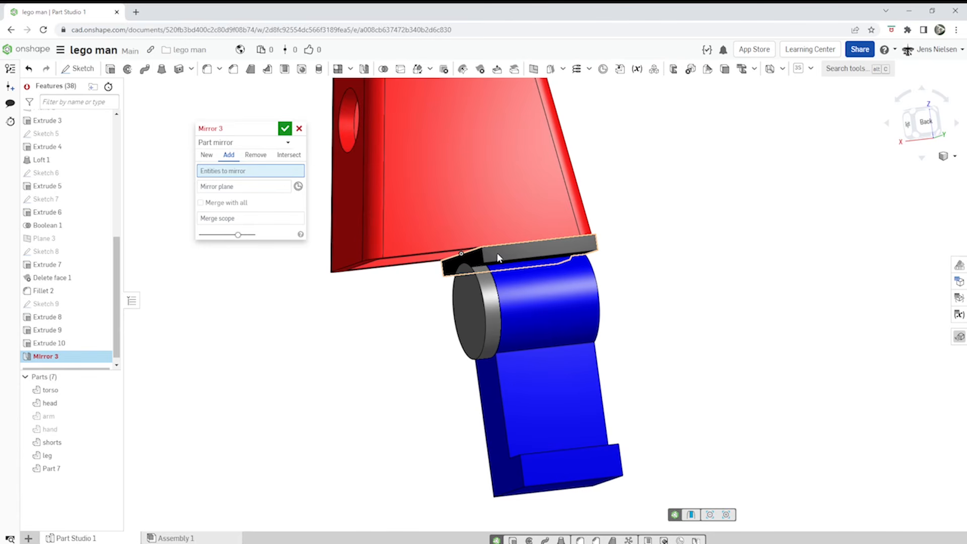
pyautogui.click(499, 258)
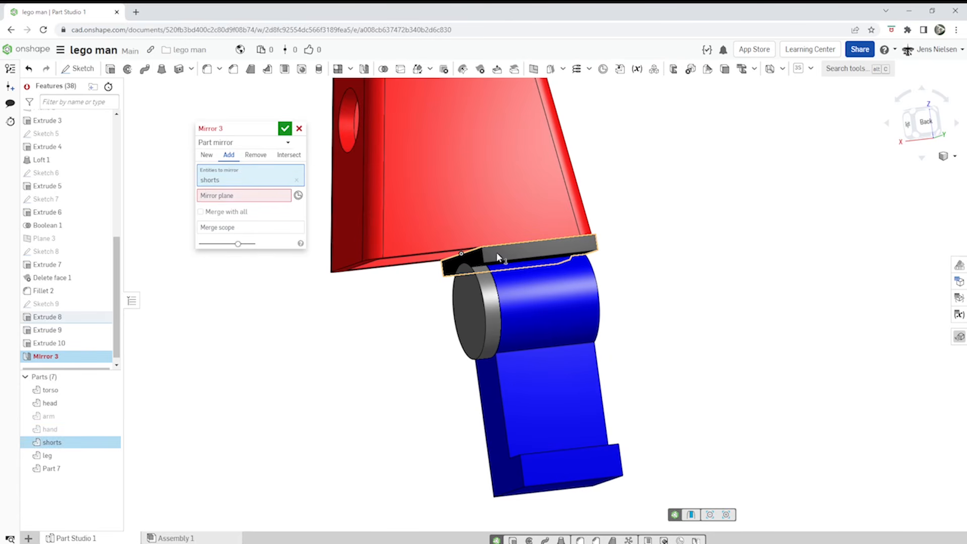
pyautogui.click(299, 130)
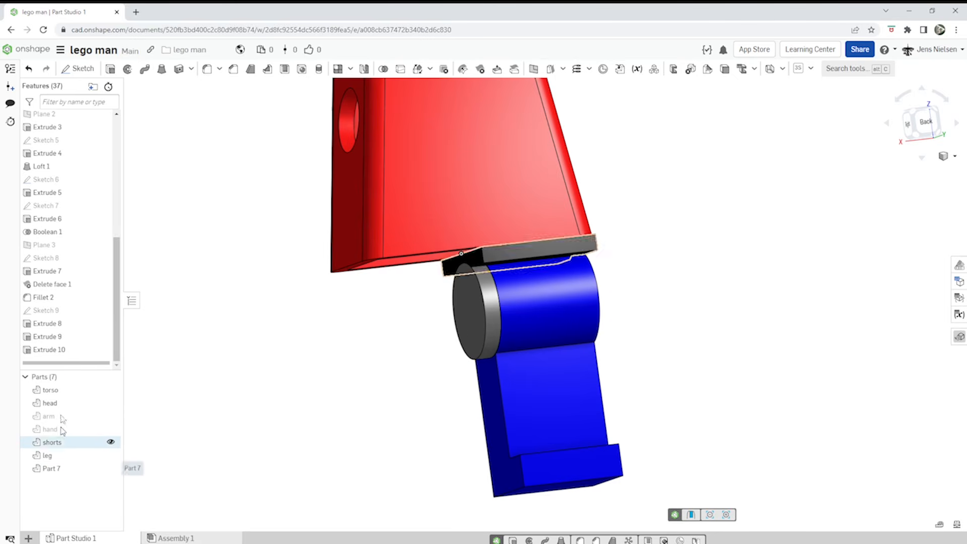
# Edit the hip disc extrusion so it is added to the shorts part instead of being a new part
pyautogui.rightClick(61, 353)
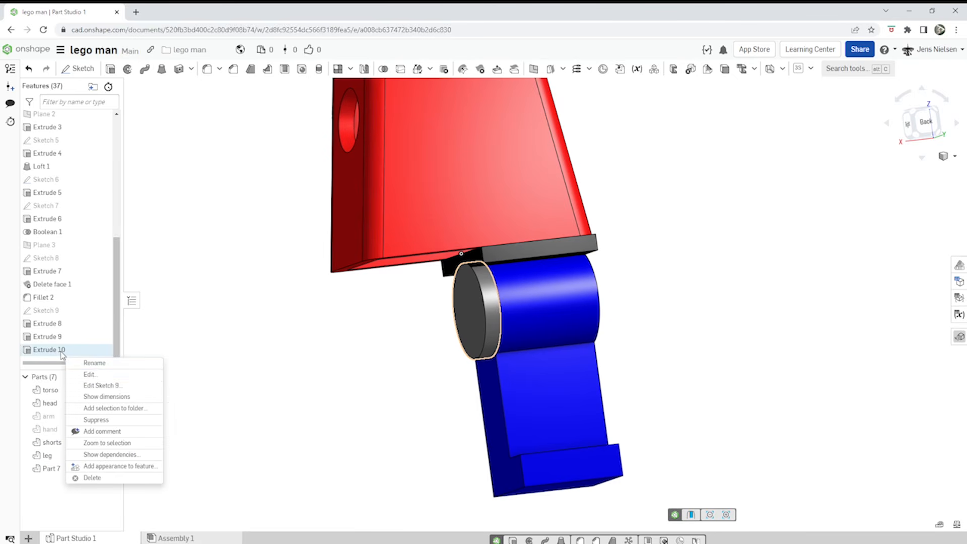
pyautogui.click(90, 374)
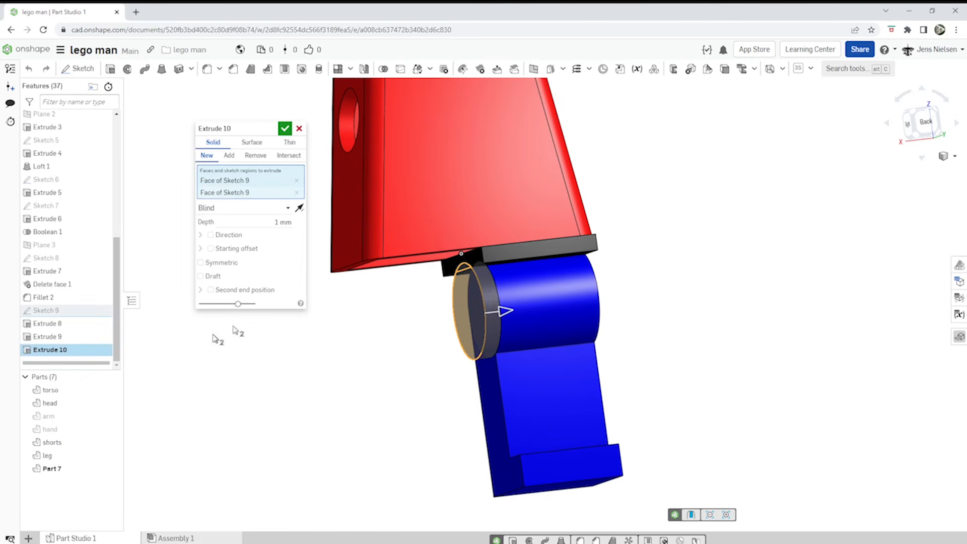
pyautogui.click(229, 156)
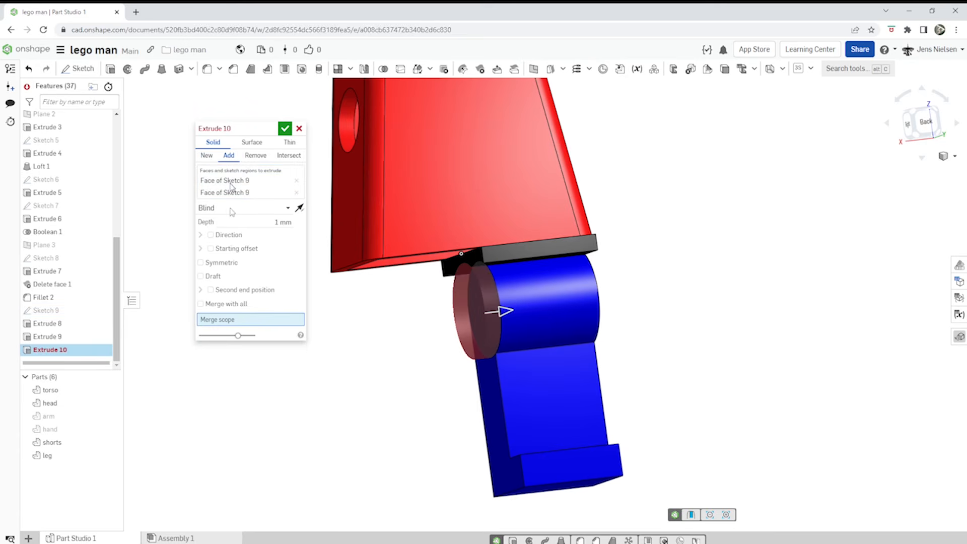
pyautogui.click(60, 443)
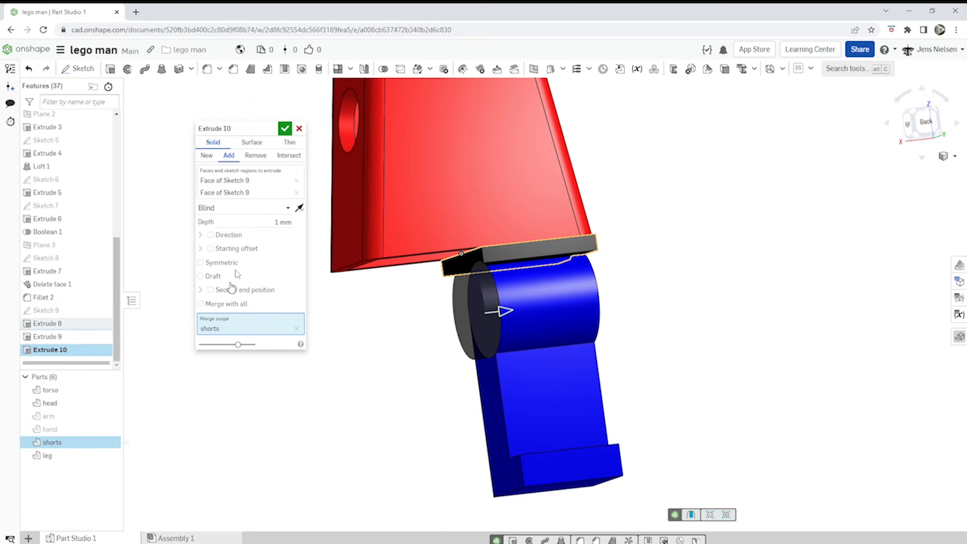
pyautogui.click(284, 129)
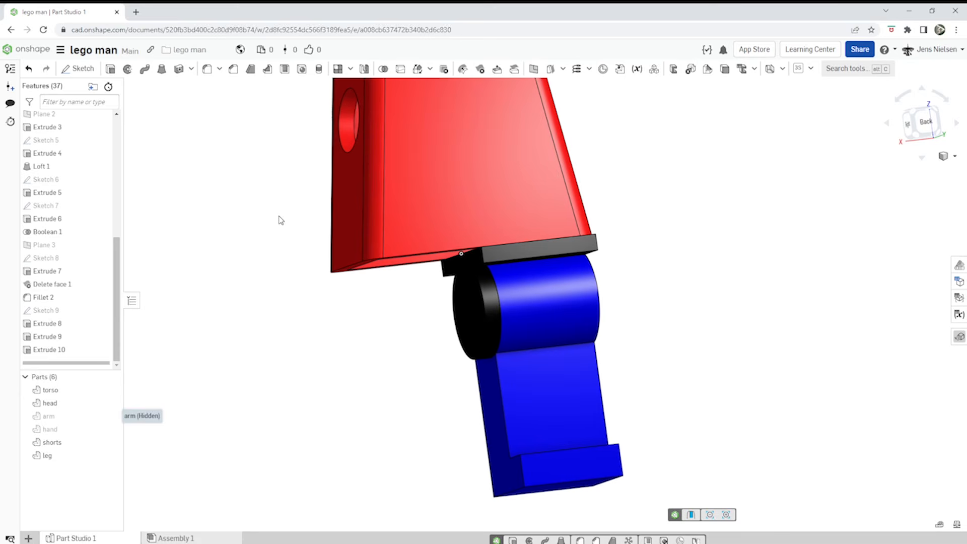
# Mirror the shorts across their inner end face and merge the mirrored half into the shorts part
pyautogui.click(363, 70)
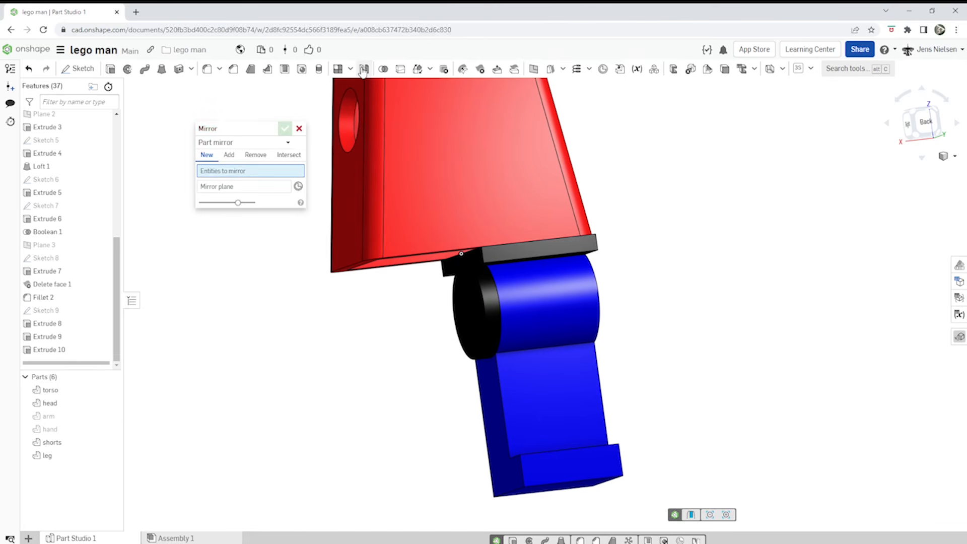
pyautogui.click(463, 299)
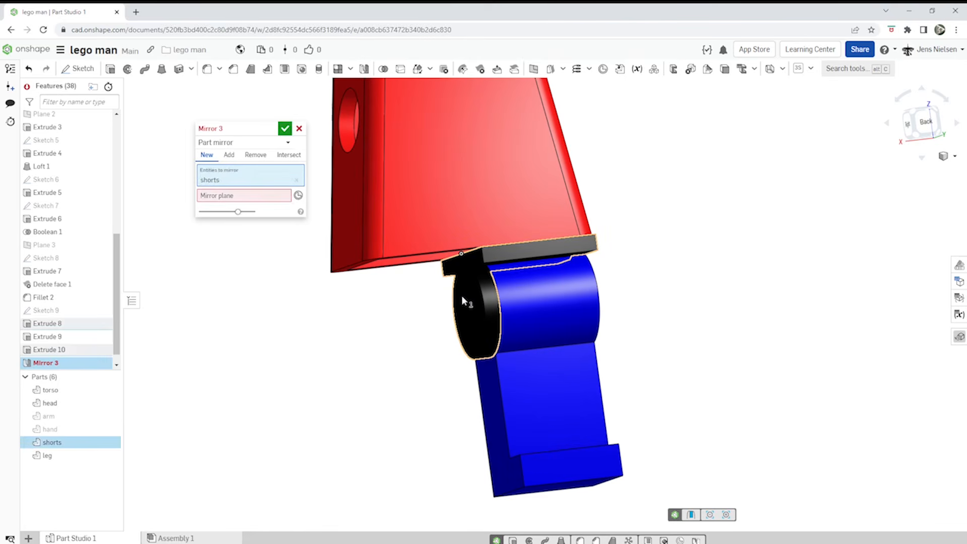
pyautogui.click(285, 195)
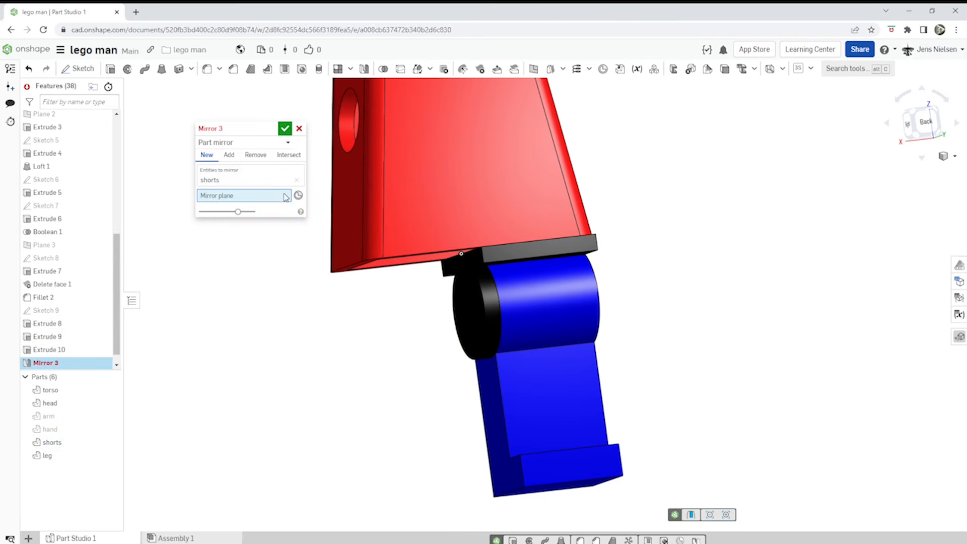
pyautogui.click(473, 306)
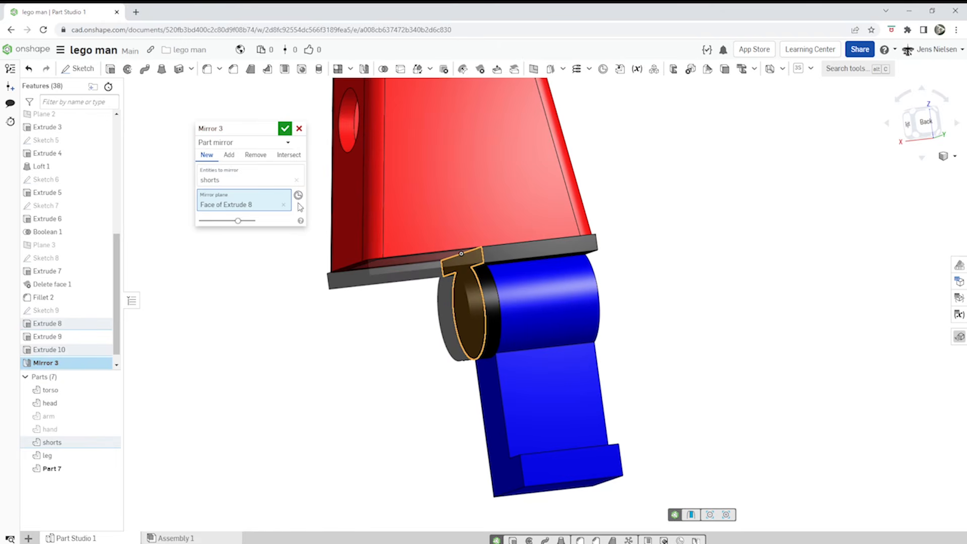
pyautogui.click(229, 156)
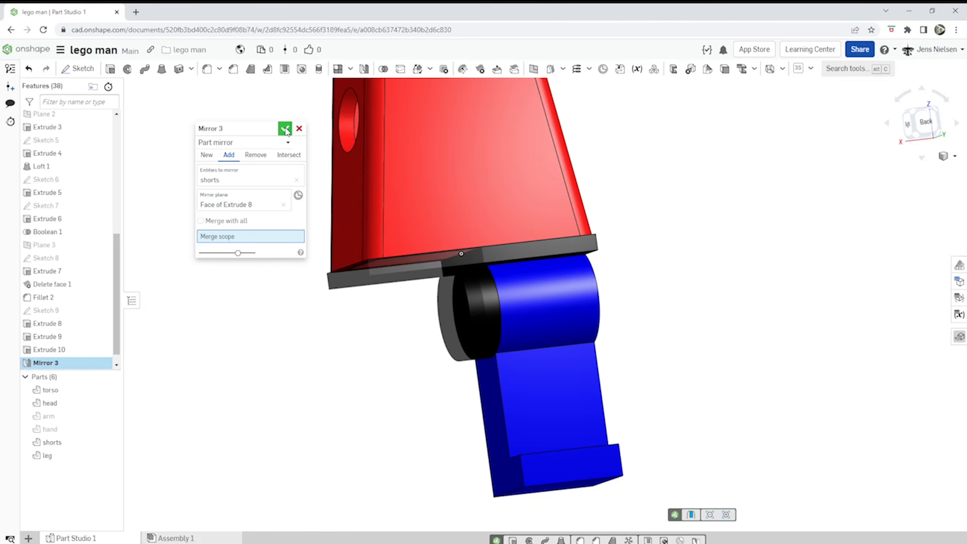
pyautogui.click(51, 442)
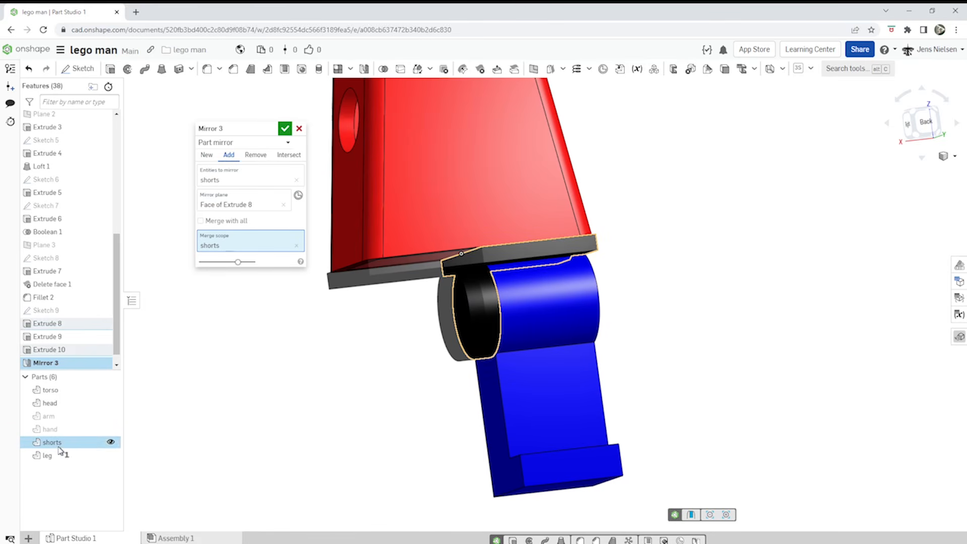
pyautogui.click(289, 132)
# Show the hidden arm and hand parts
pyautogui.moveTo(268, 229); pyautogui.dragTo(272, 274, button='right')
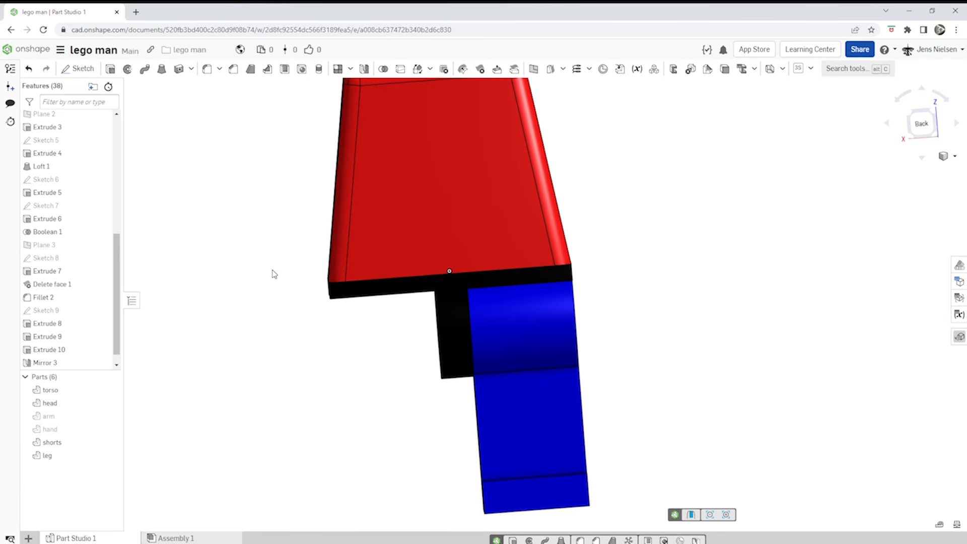
pyautogui.scroll(-4, 272, 274)
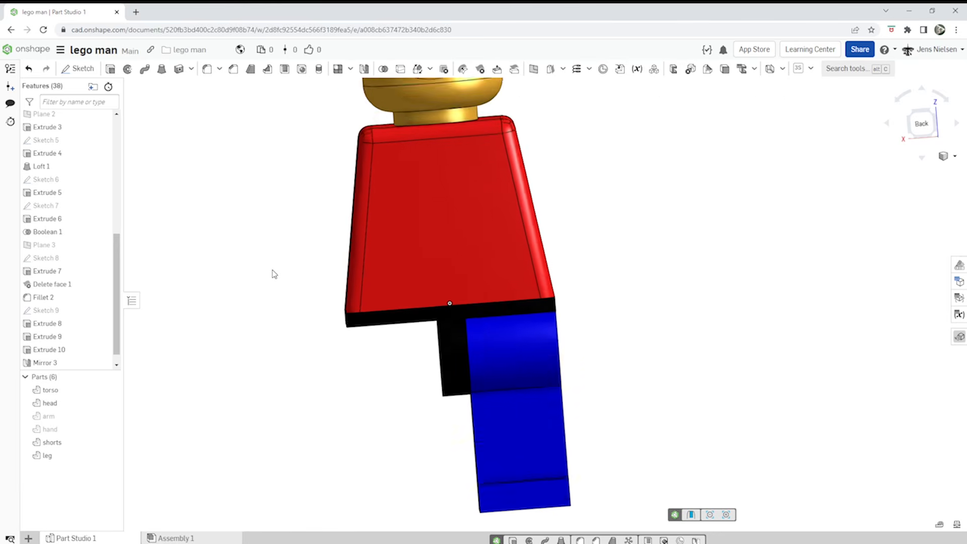
pyautogui.click(110, 416)
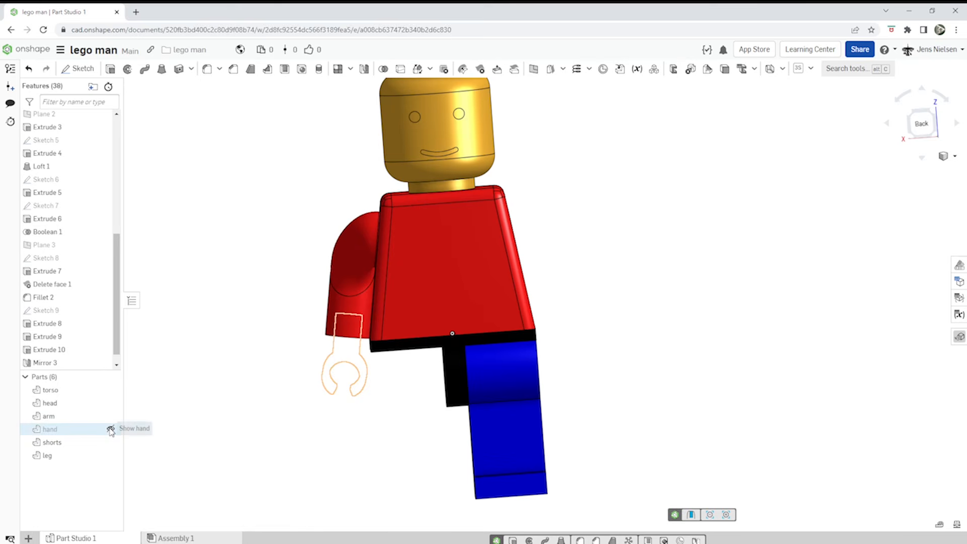
pyautogui.click(110, 429)
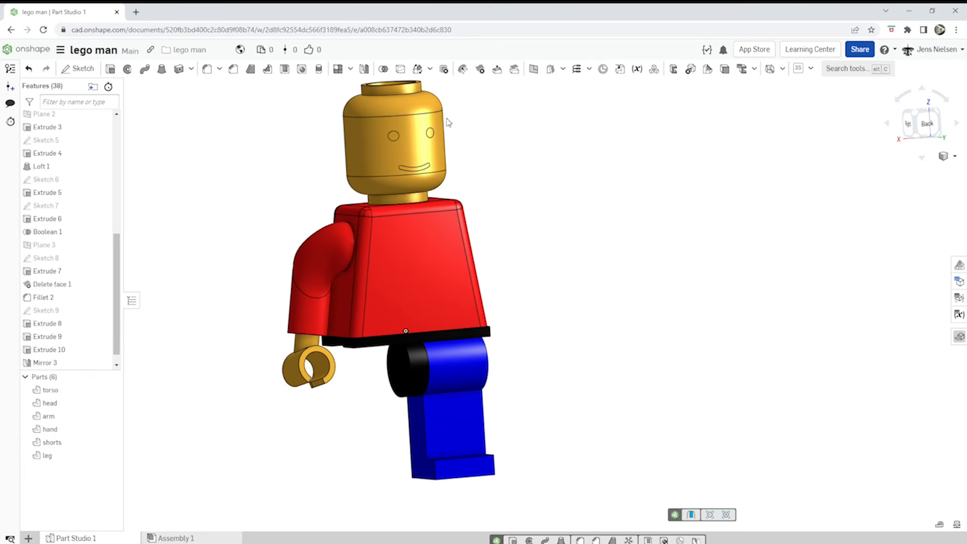
# Mirror the leg, arm and hand across the Right plane as new parts
pyautogui.click(364, 70)
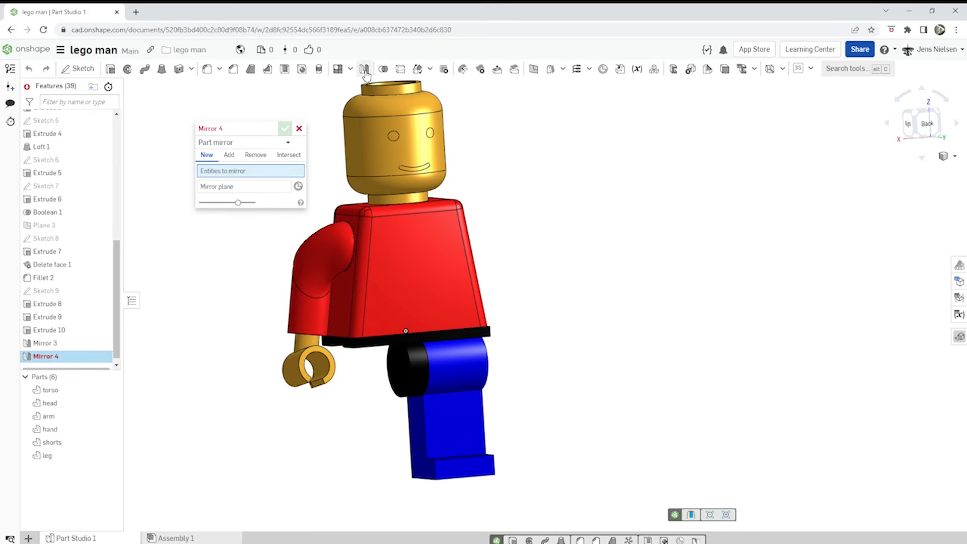
pyautogui.click(474, 379)
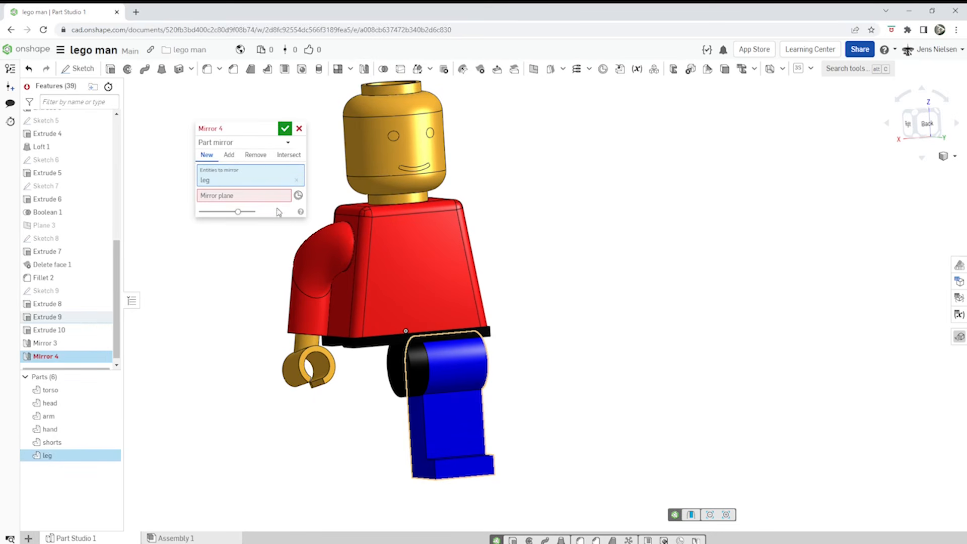
pyautogui.click(309, 254)
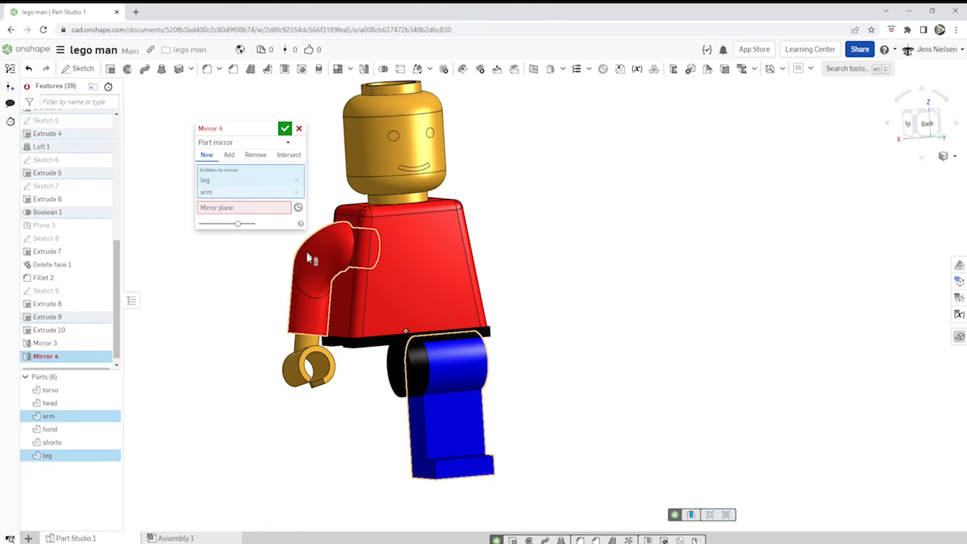
pyautogui.click(305, 349)
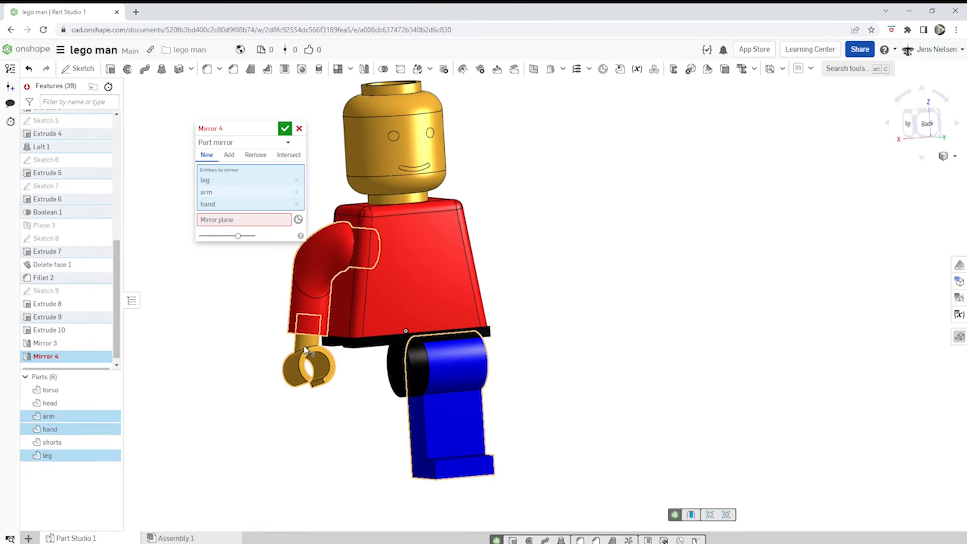
pyautogui.click(245, 220)
pyautogui.moveTo(117, 247); pyautogui.dragTo(130, 112)
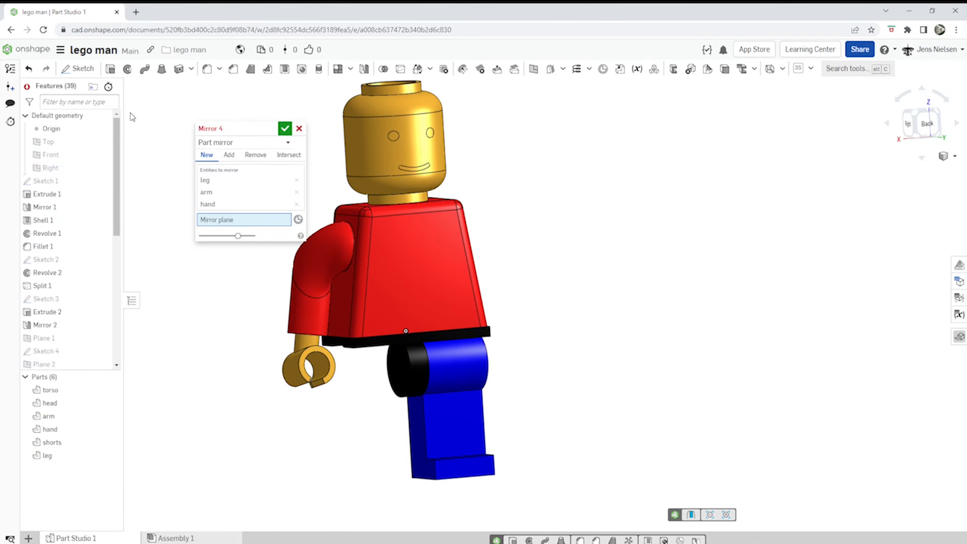
pyautogui.click(79, 171)
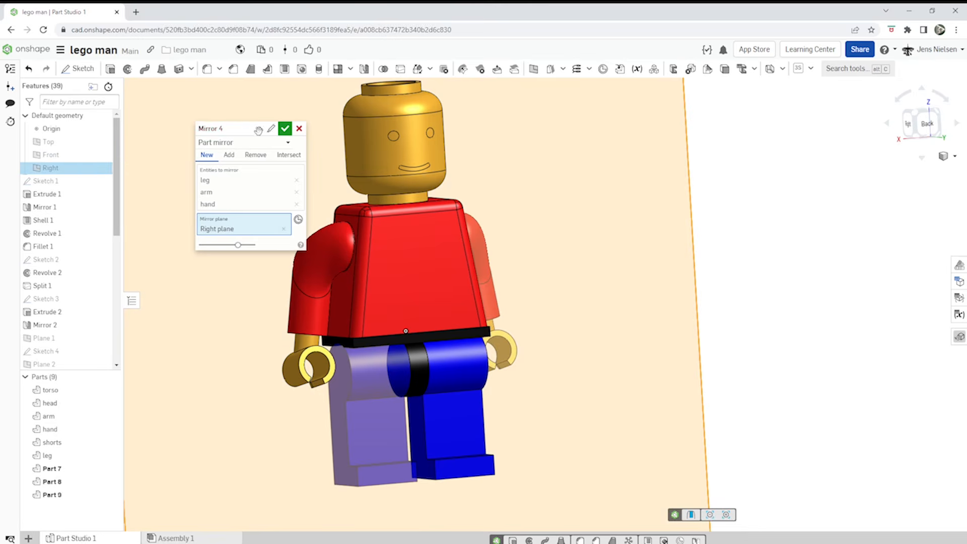
pyautogui.click(284, 130)
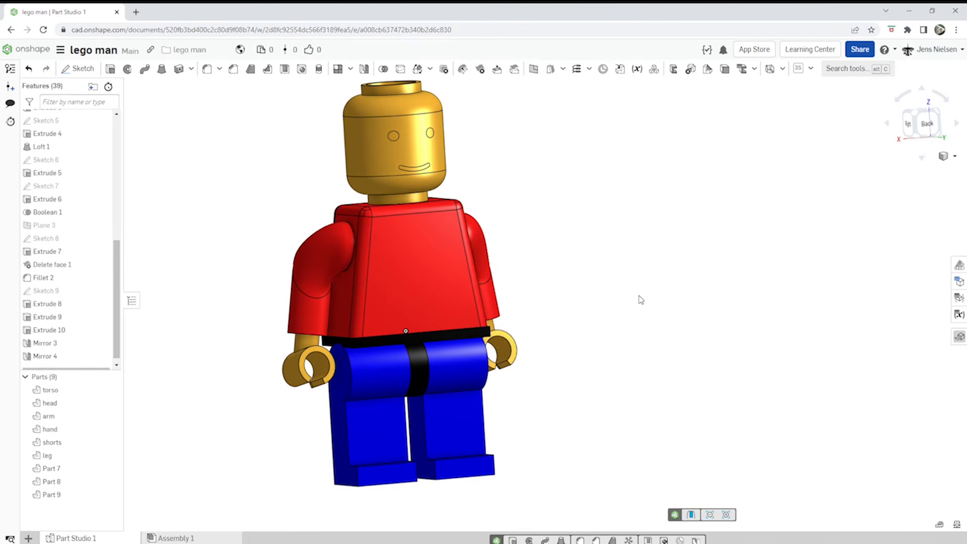
# Combine the original arm and hand into an open composite part
pyautogui.scroll(-1, 638, 301)
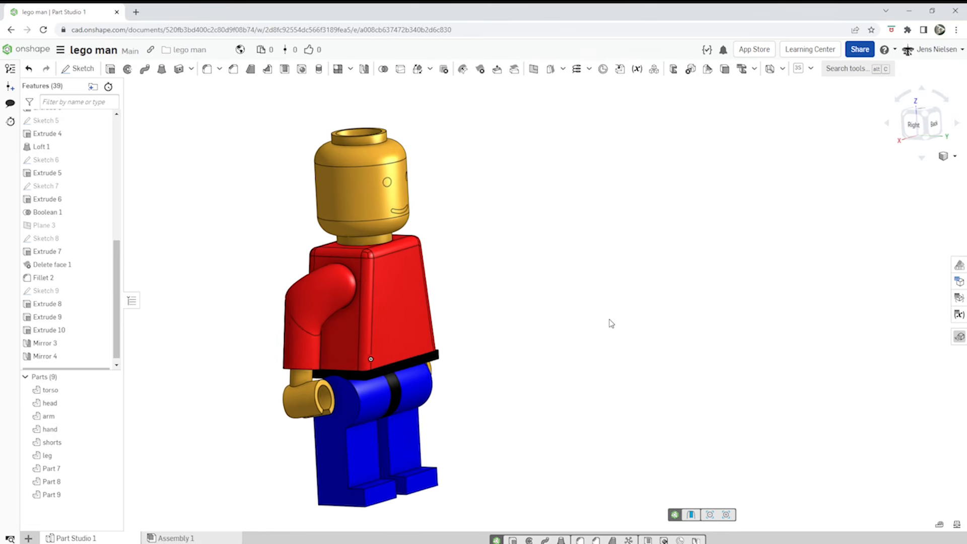
pyautogui.click(653, 70)
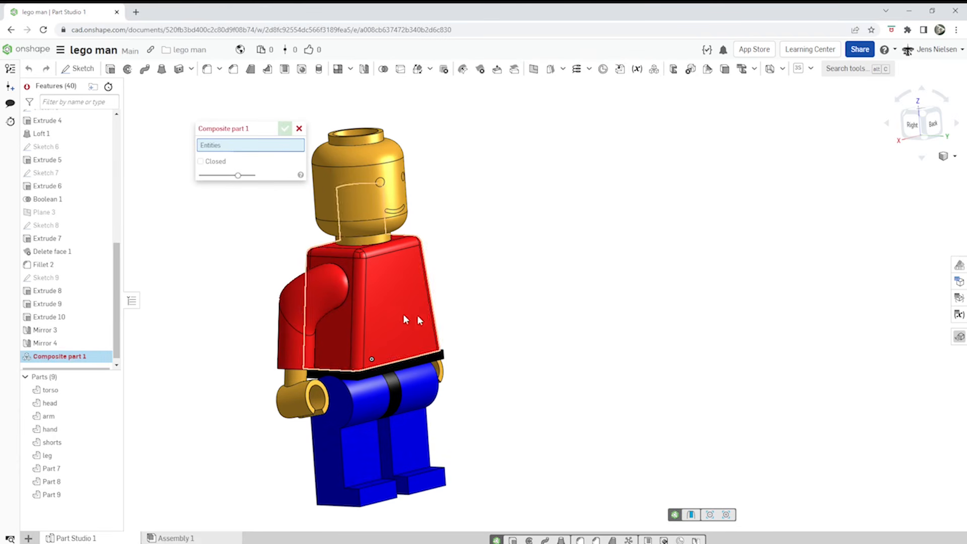
pyautogui.click(316, 298)
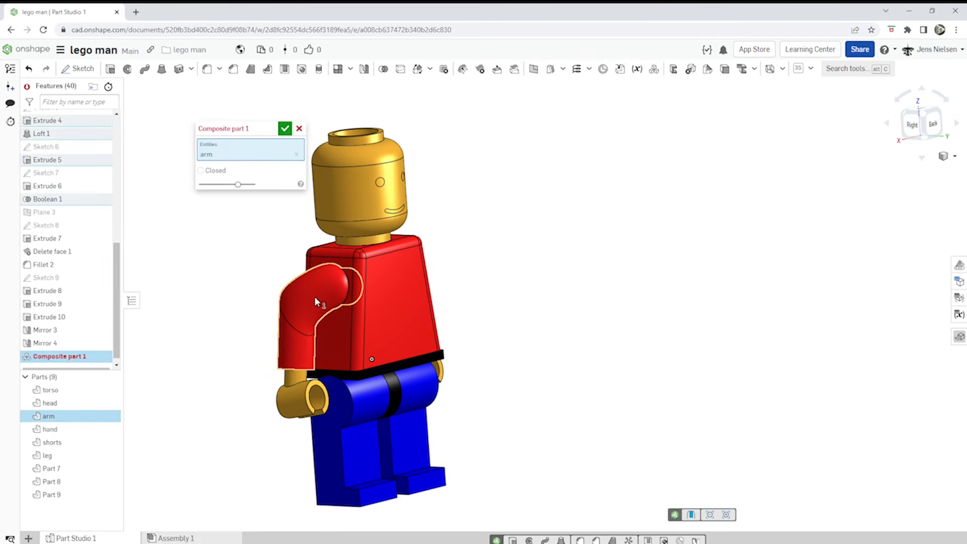
pyautogui.click(295, 386)
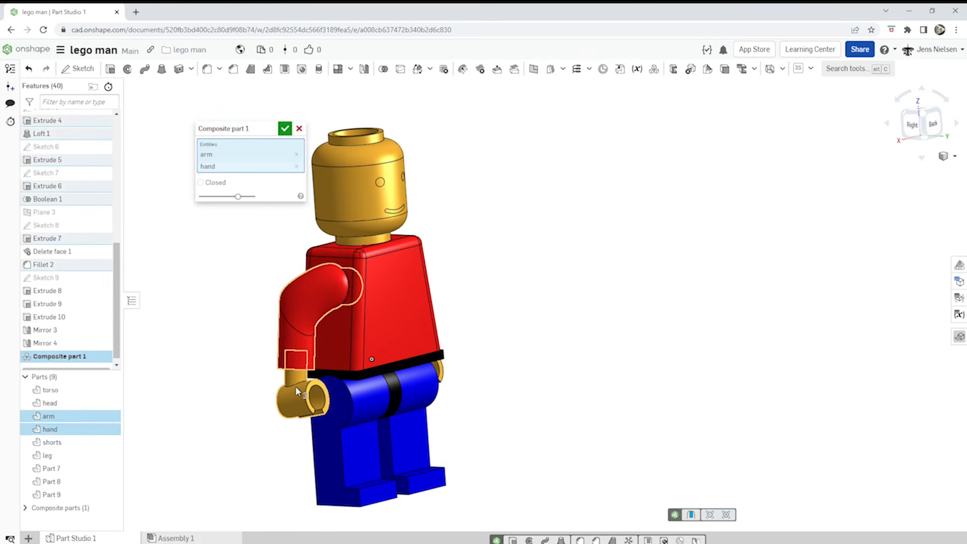
pyautogui.click(286, 130)
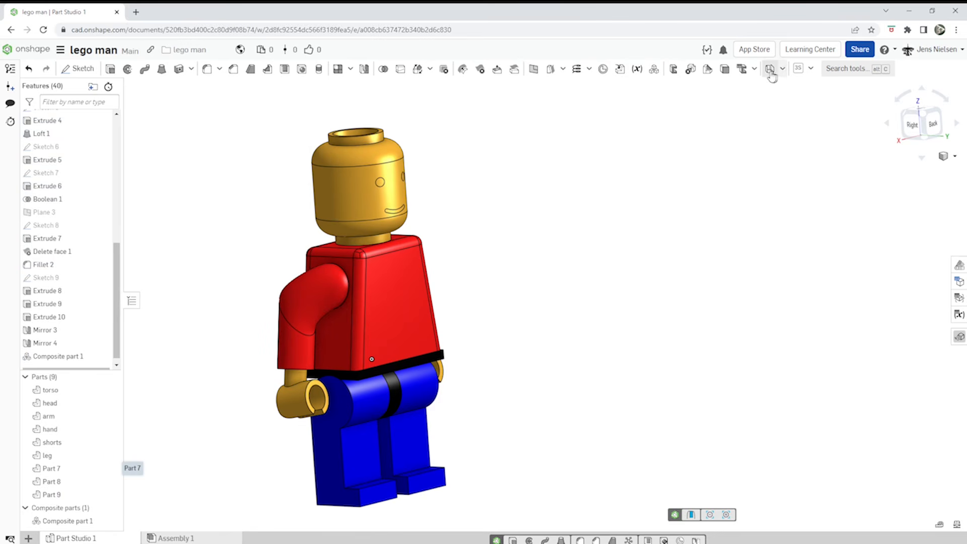
# Combine the mirrored arm and its hand, Part 7 and Part 8, into a second composite part
pyautogui.click(656, 75)
pyautogui.moveTo(640, 194); pyautogui.dragTo(539, 230, button='right')
pyautogui.click(436, 297)
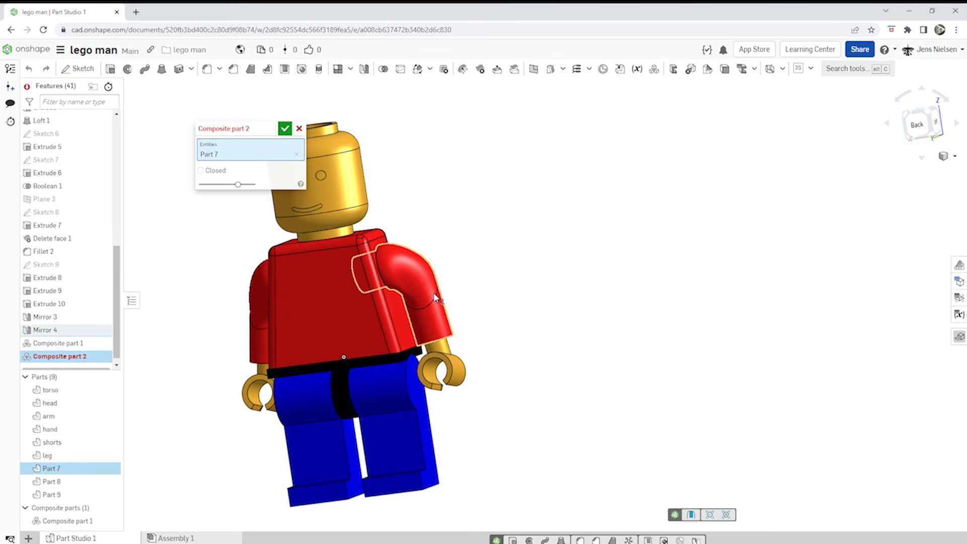
pyautogui.click(456, 381)
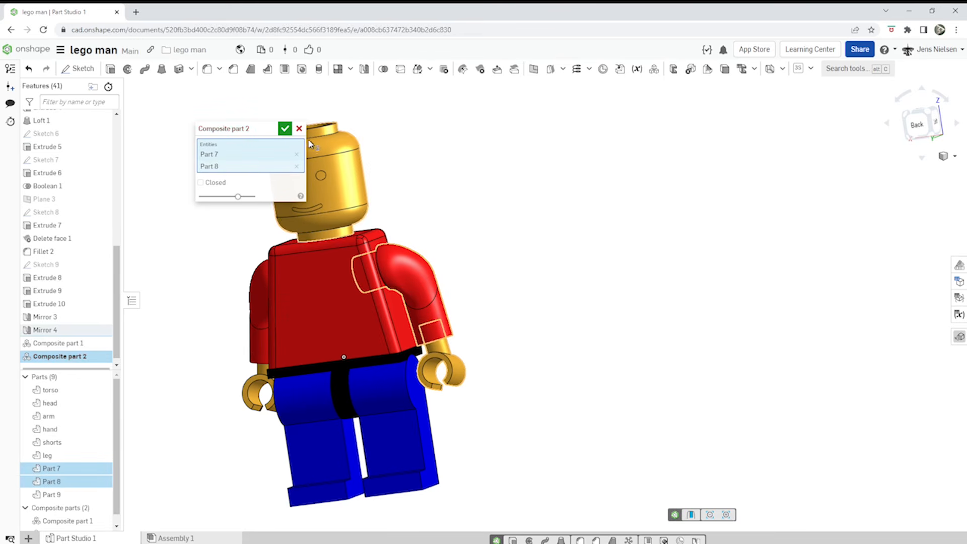
pyautogui.click(285, 130)
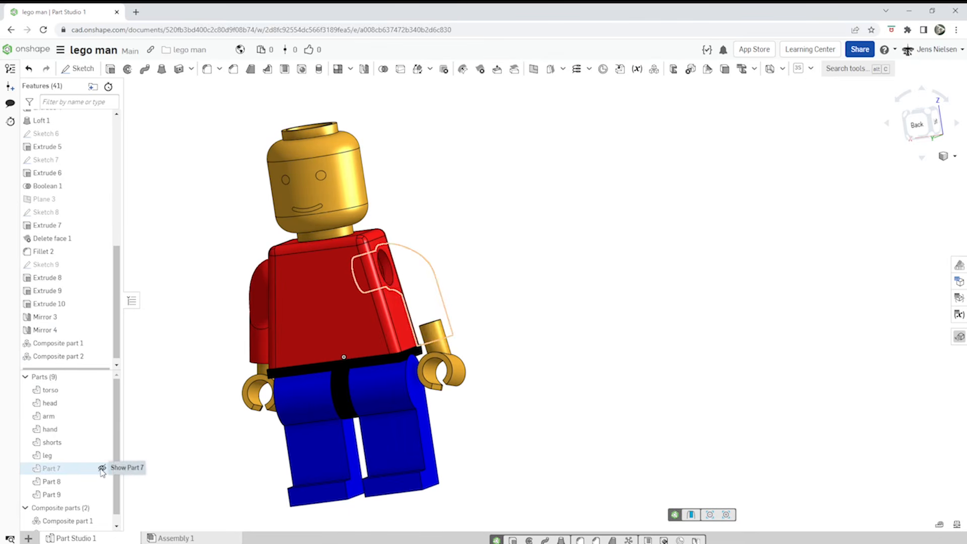
# Rename the mirrored parts Part 7 and Part 8 as arm and hand
pyautogui.rightClick(74, 471)
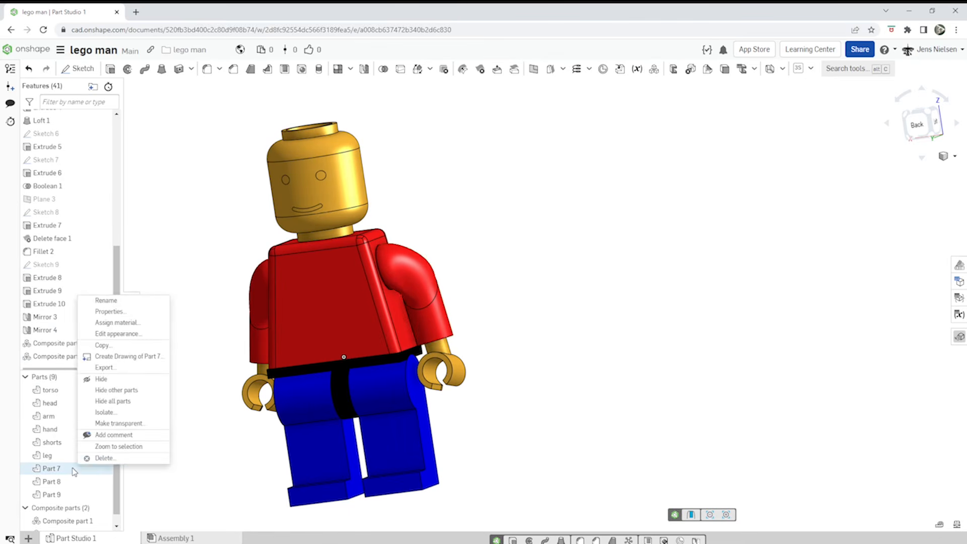
pyautogui.click(116, 307)
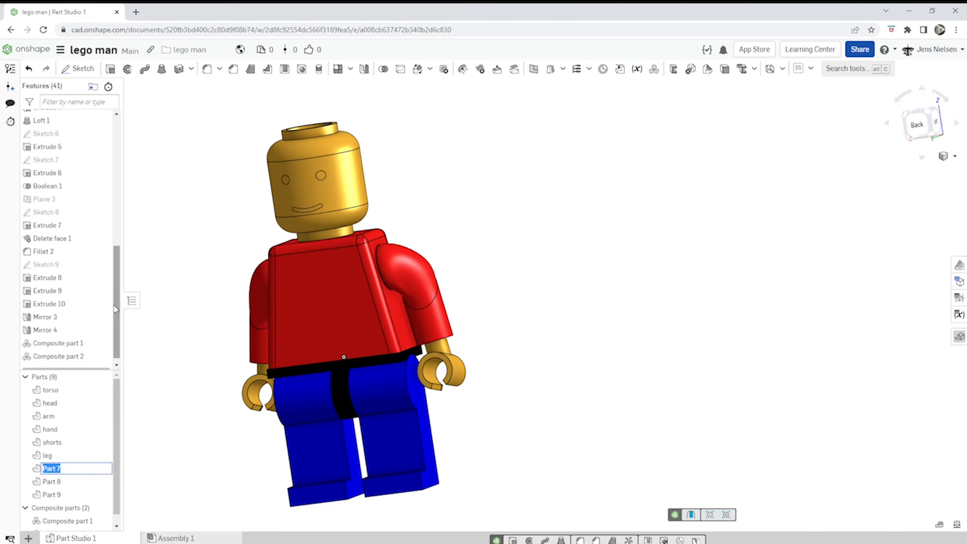
pyautogui.press('Return')
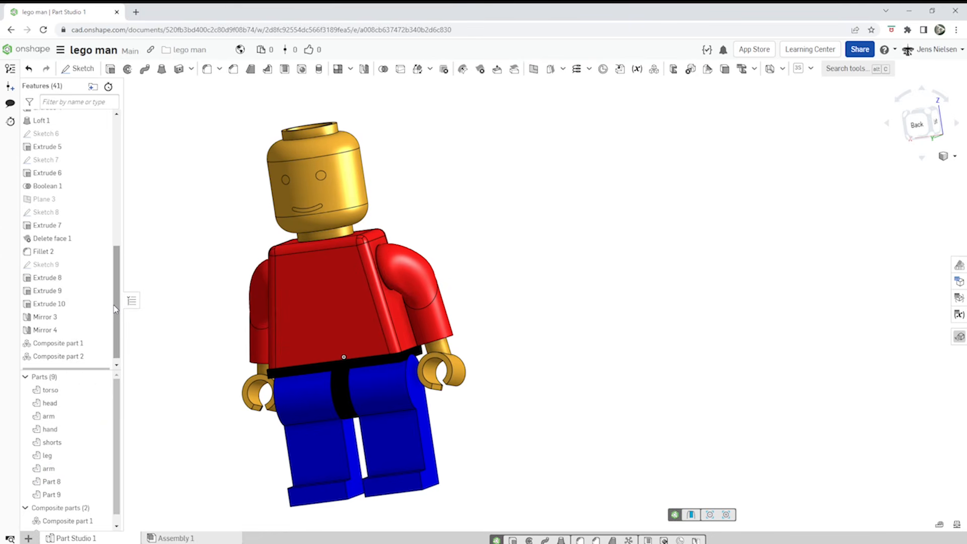
pyautogui.click(101, 483)
pyautogui.click(102, 482)
pyautogui.rightClick(72, 484)
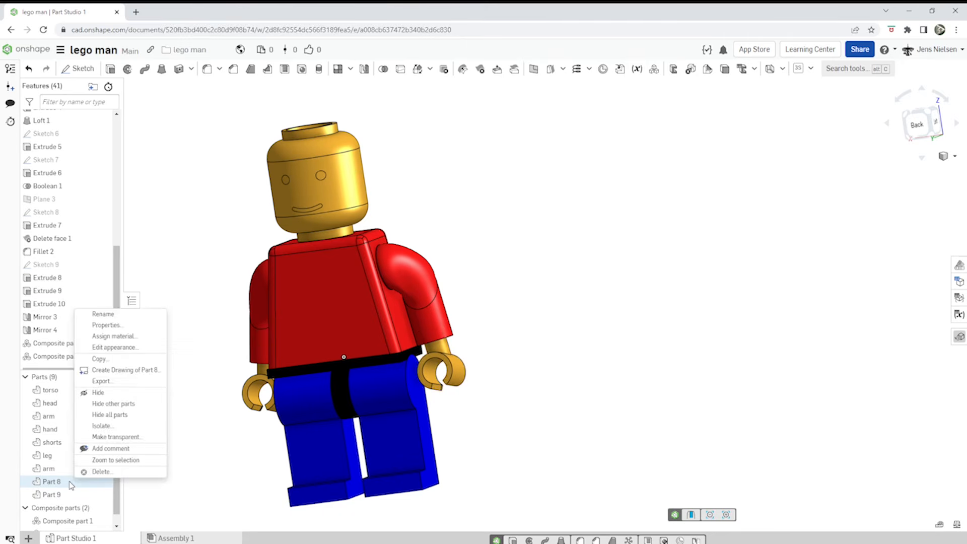
pyautogui.click(107, 313)
pyautogui.write('hand')
pyautogui.press('Return')
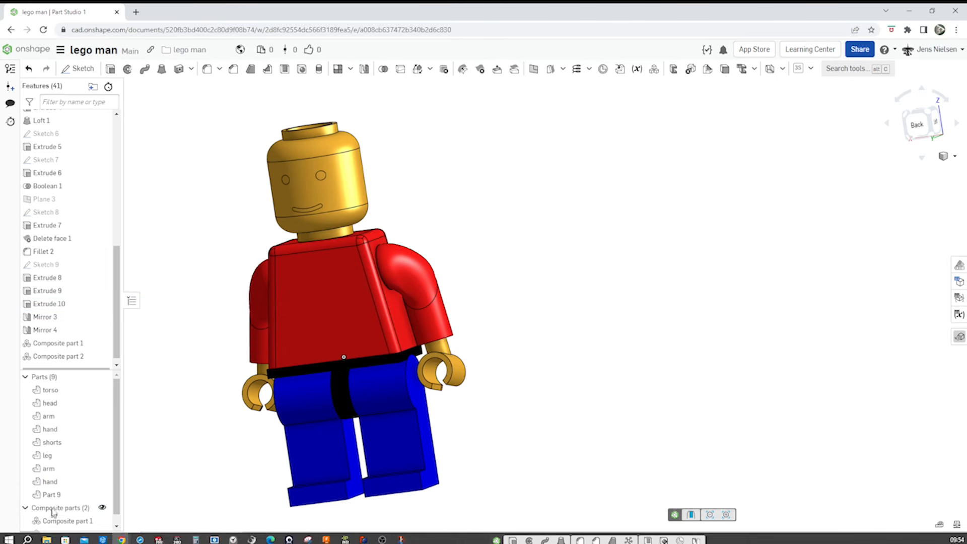
# Rename the mirrored leg, Part 9, as leg
pyautogui.click(102, 495)
pyautogui.click(102, 495)
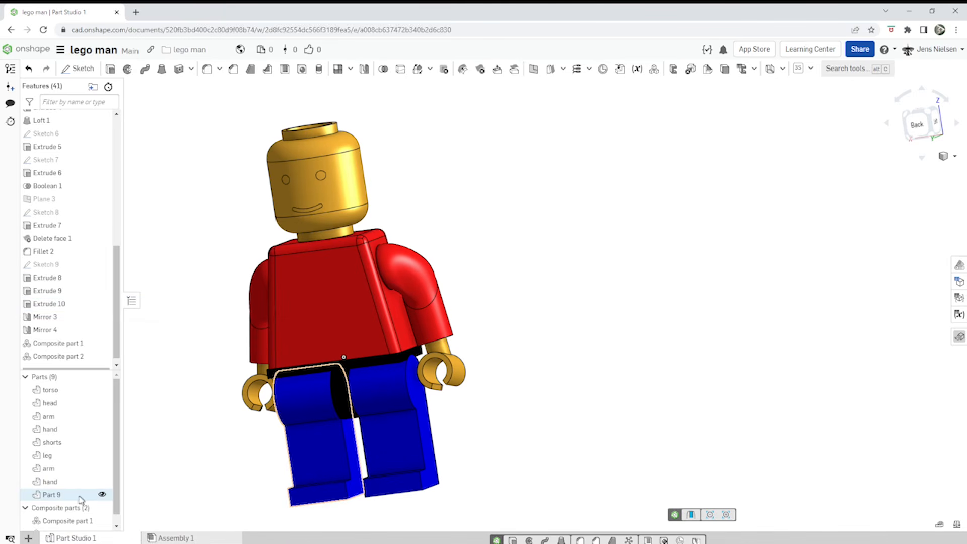
pyautogui.rightClick(78, 500)
pyautogui.click(119, 333)
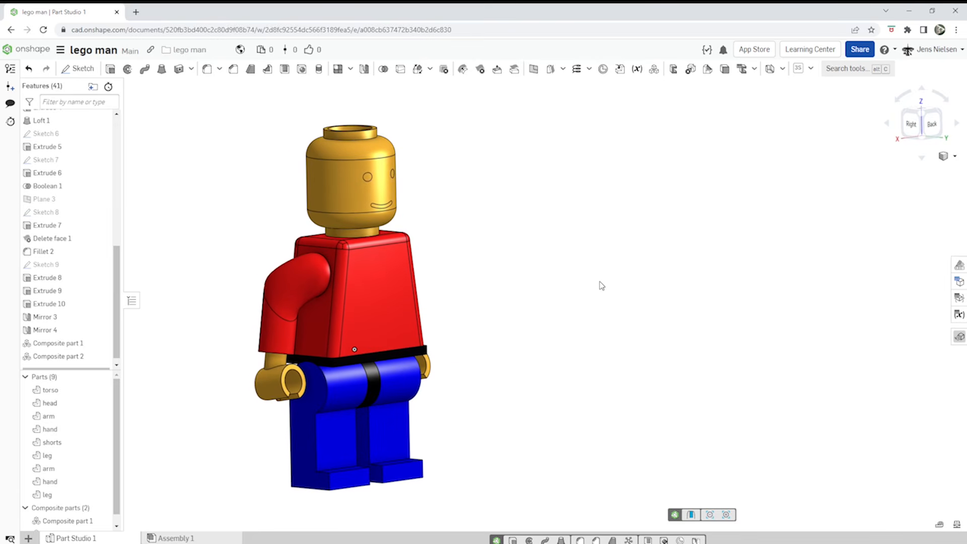
# Combine the shorts, torso and head into an open composite part
pyautogui.click(654, 69)
pyautogui.scroll(3, 324, 339)
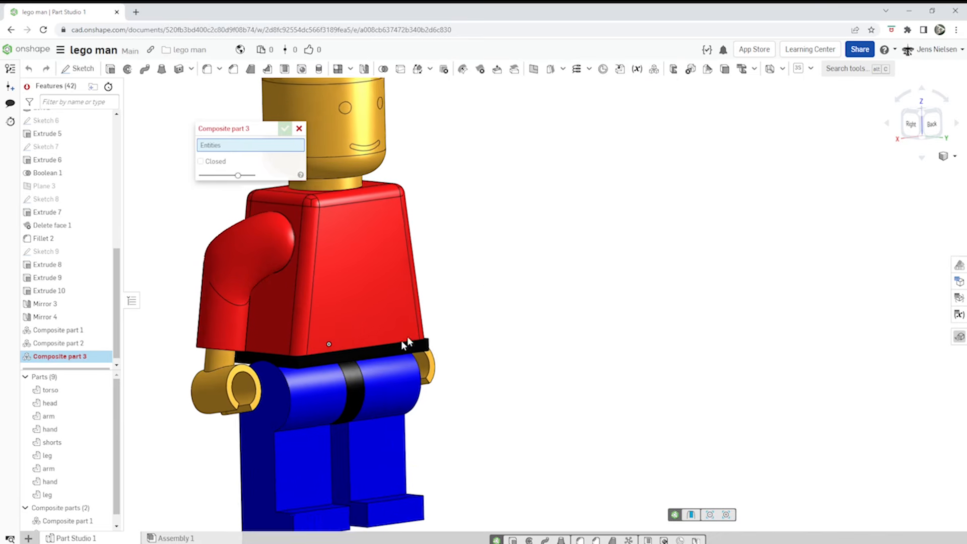
pyautogui.click(361, 389)
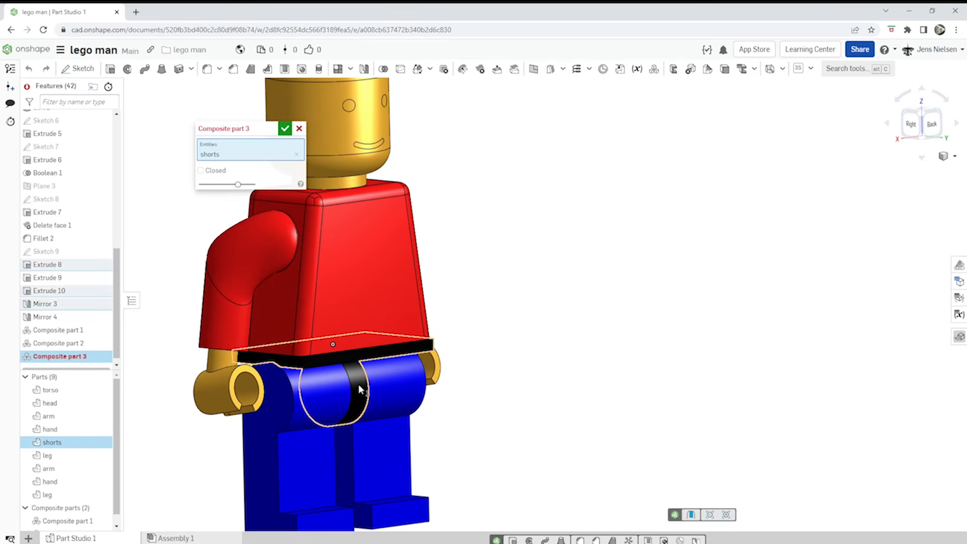
pyautogui.click(372, 306)
pyautogui.click(345, 169)
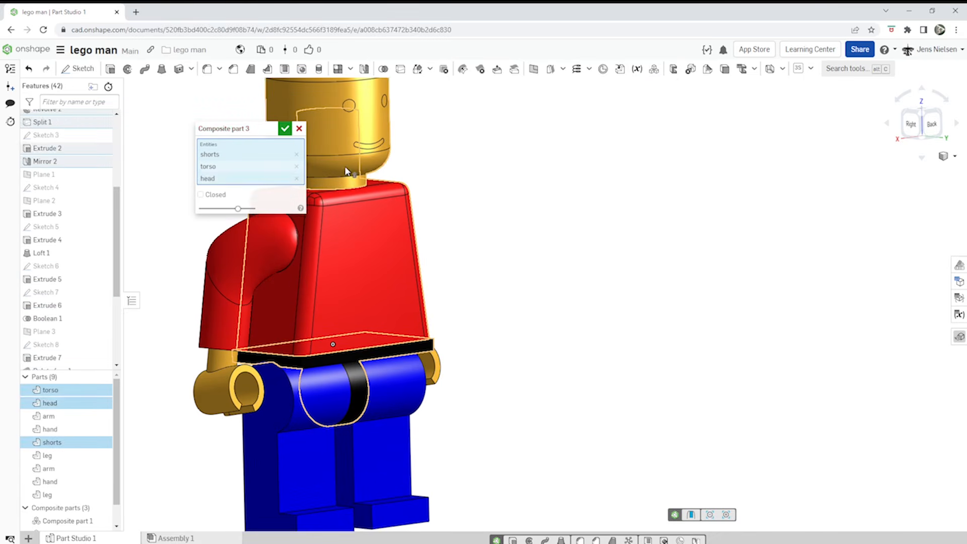
pyautogui.click(285, 132)
pyautogui.scroll(-4, 548, 213)
pyautogui.moveTo(548, 212); pyautogui.dragTo(623, 279, button='right')
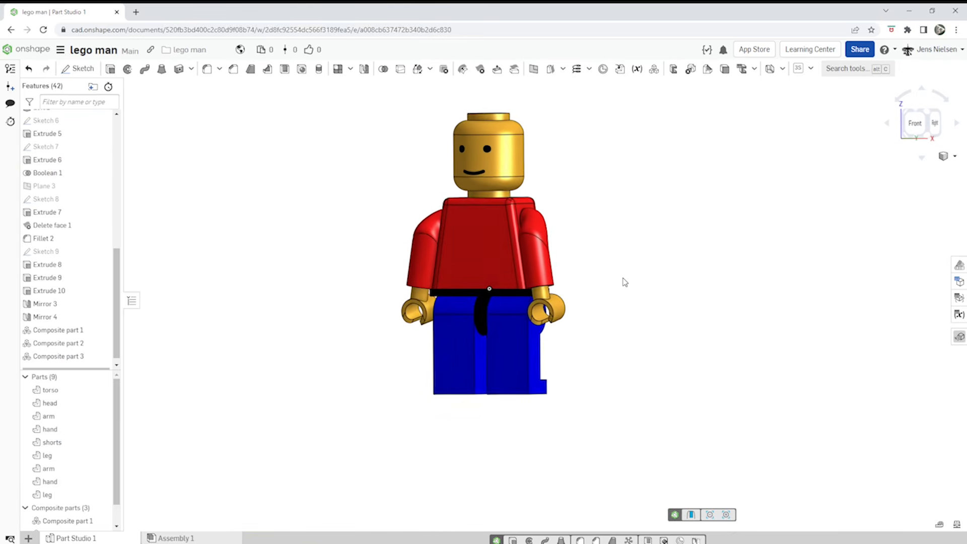
# Insert Composite parts 1, 2 and 3 into Assembly 1, with one arm on either side of the torso
pyautogui.click(208, 538)
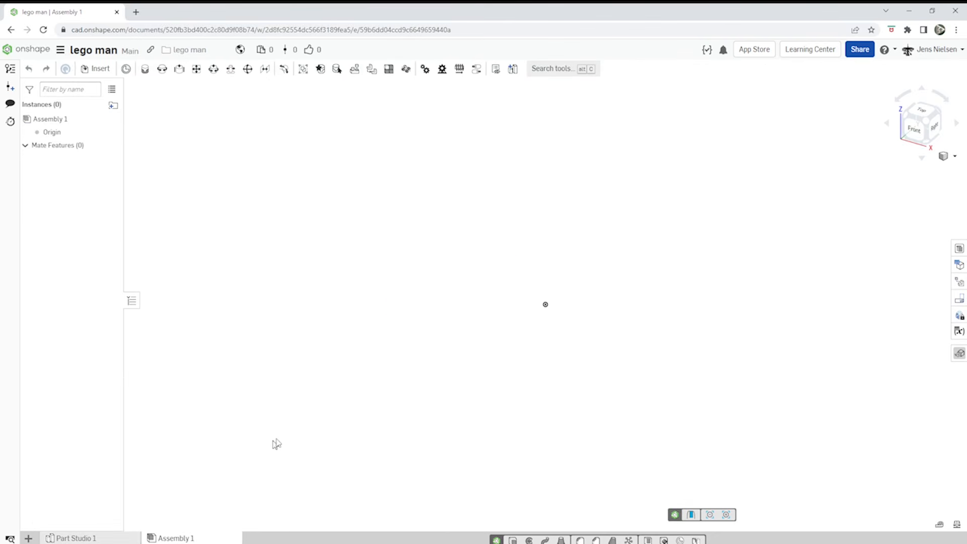
pyautogui.click(99, 70)
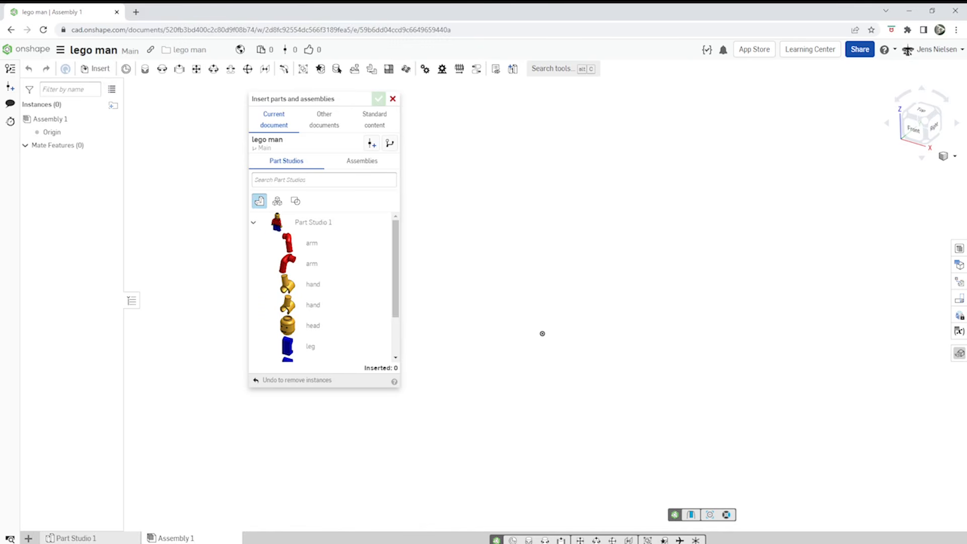
pyautogui.click(277, 202)
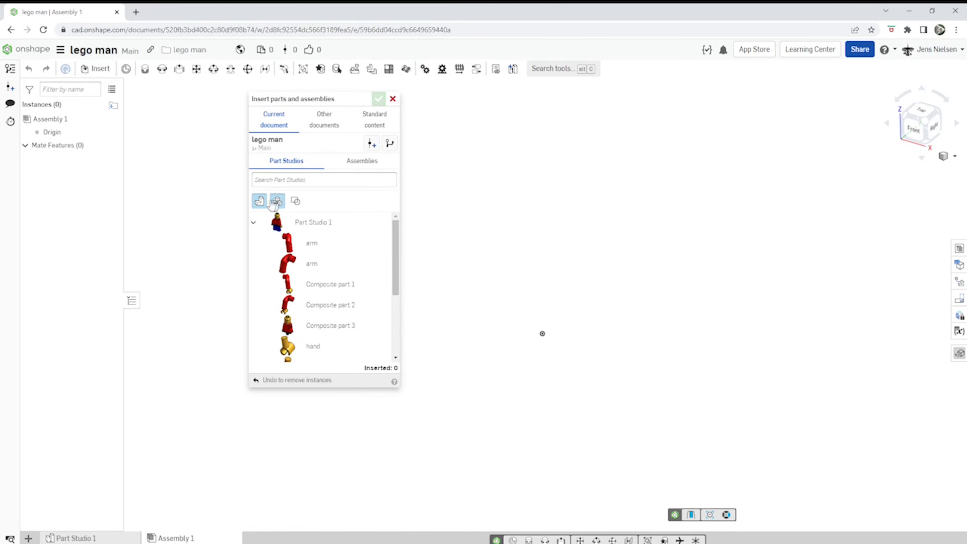
pyautogui.click(275, 203)
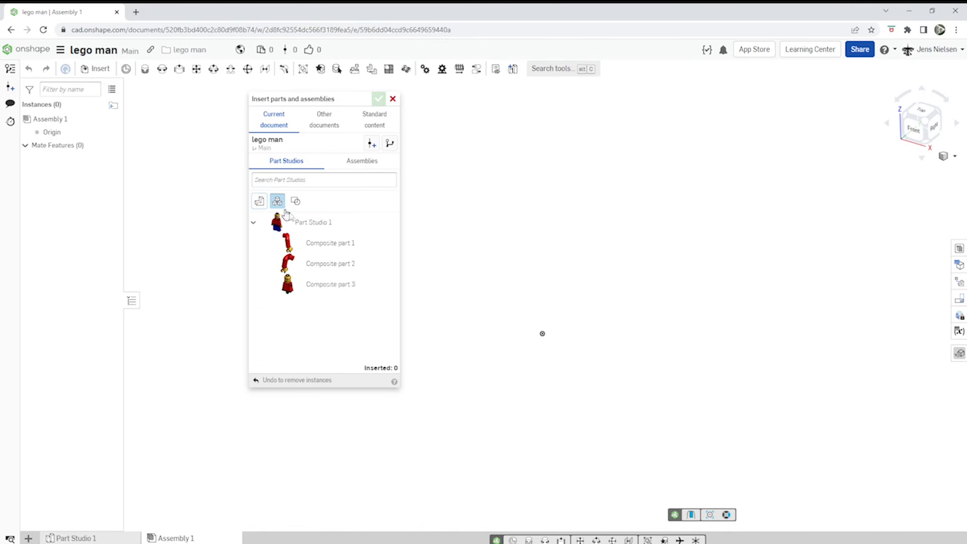
pyautogui.click(325, 244)
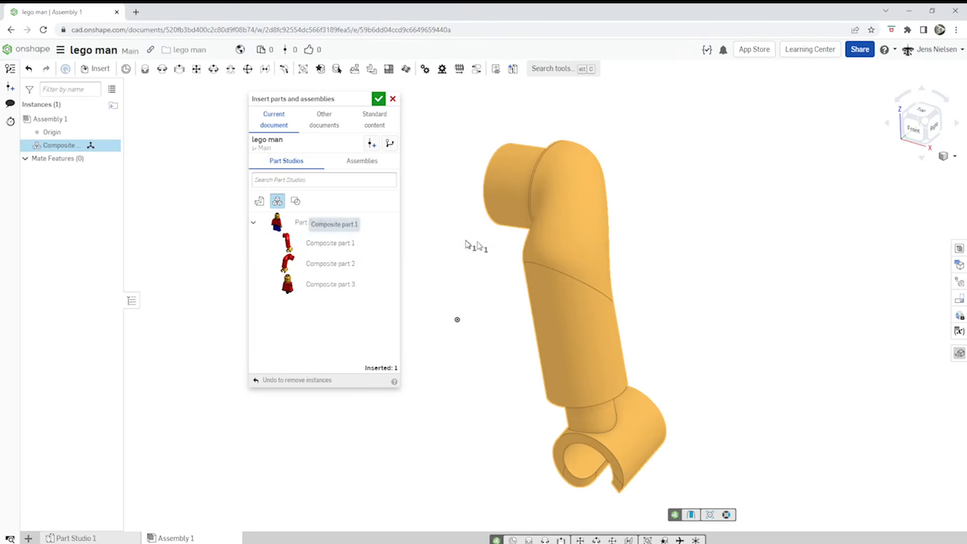
pyautogui.click(680, 276)
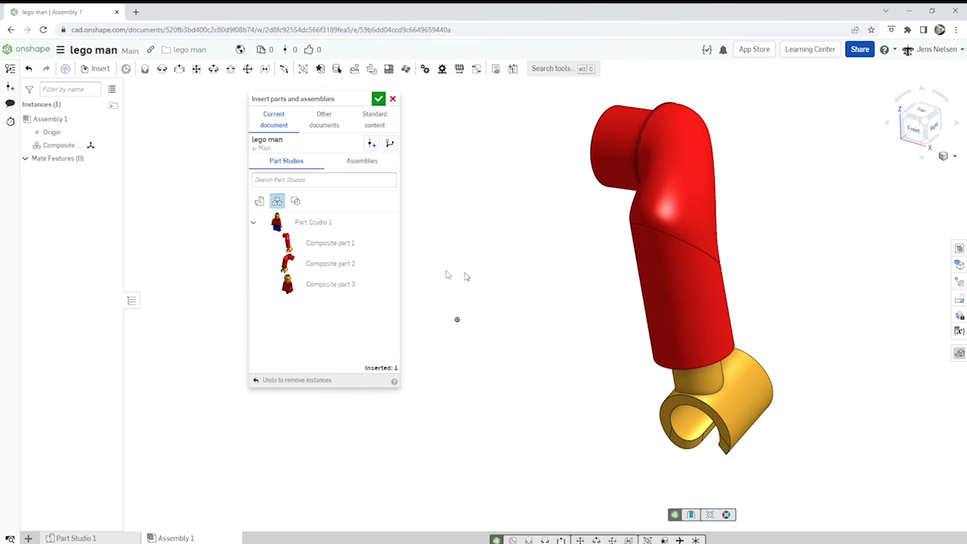
pyautogui.click(339, 265)
pyautogui.click(204, 284)
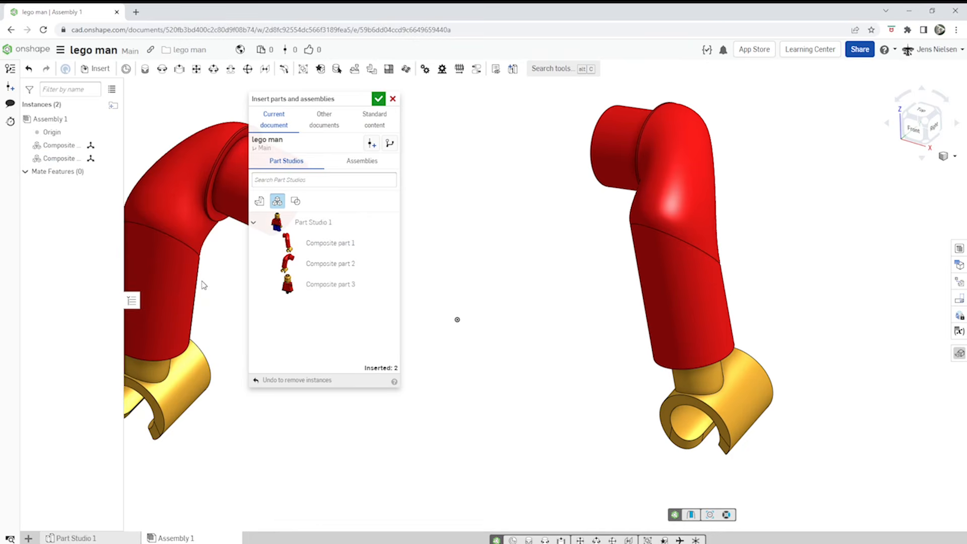
pyautogui.click(314, 286)
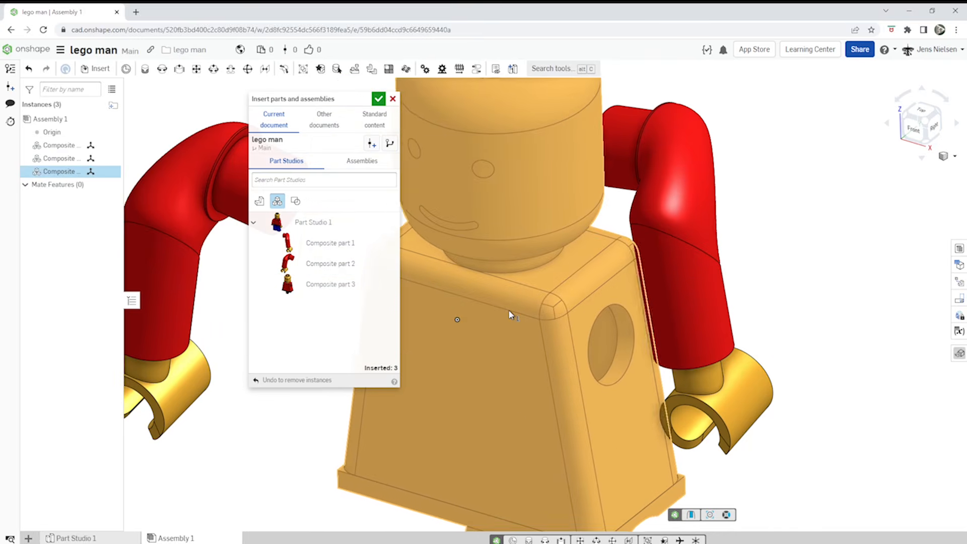
pyautogui.click(498, 310)
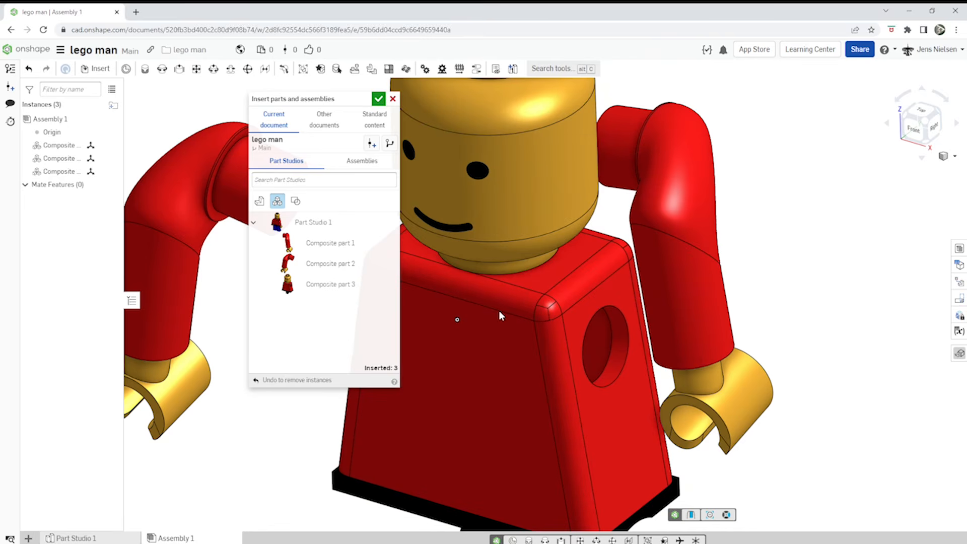
pyautogui.click(379, 99)
# Pull the Composite part 1 arm farther out from the side of the torso
pyautogui.scroll(-3, 381, 192)
pyautogui.moveTo(381, 194); pyautogui.dragTo(434, 235, button='right')
pyautogui.moveTo(592, 245); pyautogui.dragTo(708, 277)
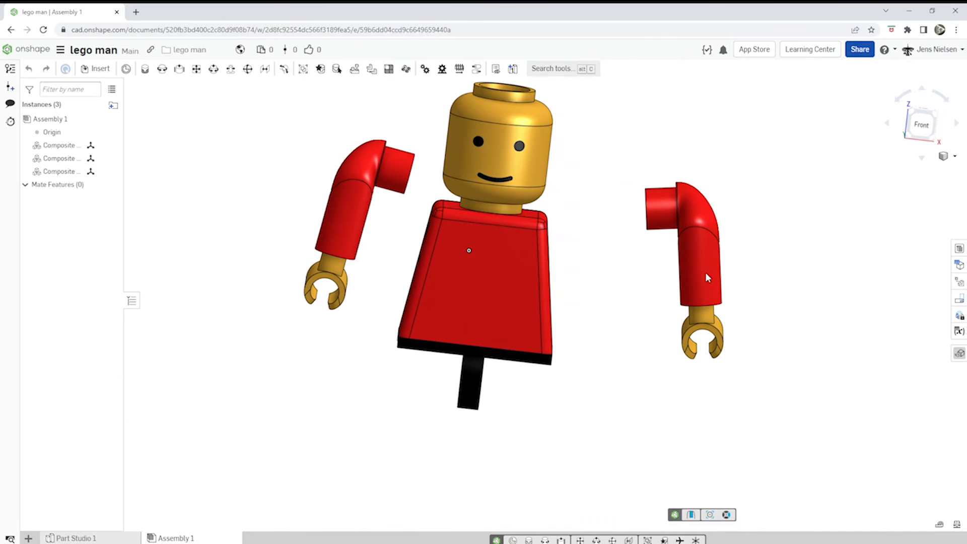
# Rotate both arms in place about their vertical axes, one by about 170 degrees and the other by 180 degrees
pyautogui.click(351, 227)
pyautogui.moveTo(393, 270); pyautogui.dragTo(371, 307, button='right')
pyautogui.moveTo(371, 318); pyautogui.dragTo(227, 278)
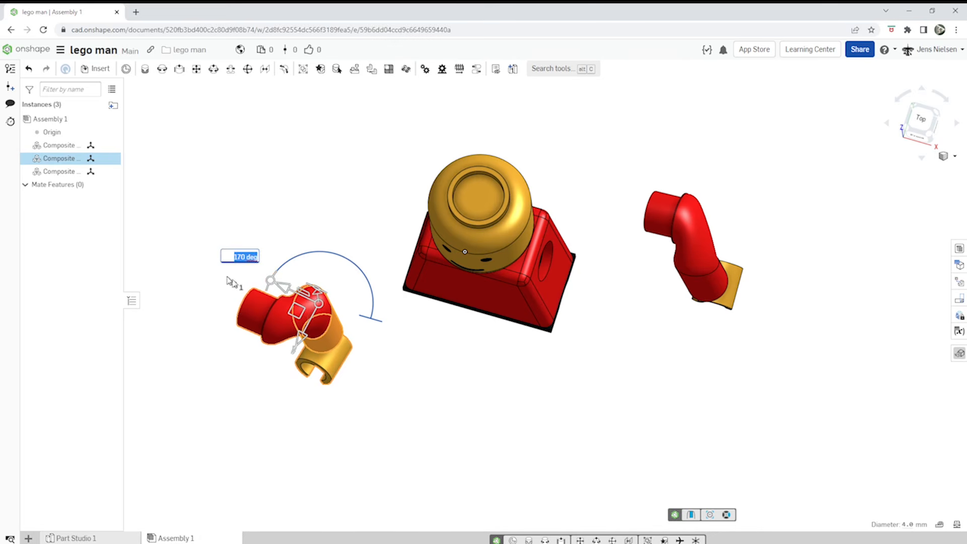
pyautogui.click(381, 368)
pyautogui.click(692, 260)
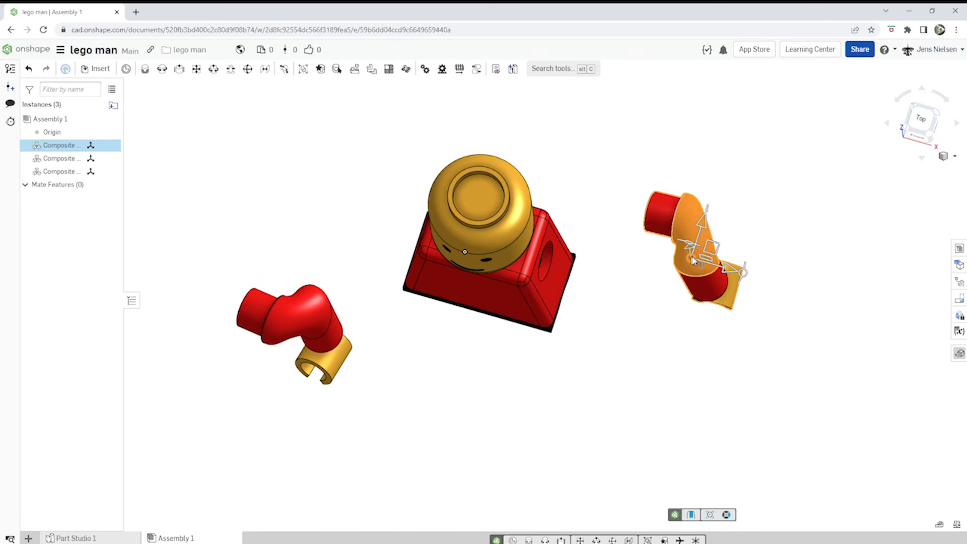
pyautogui.moveTo(745, 276); pyautogui.dragTo(599, 233)
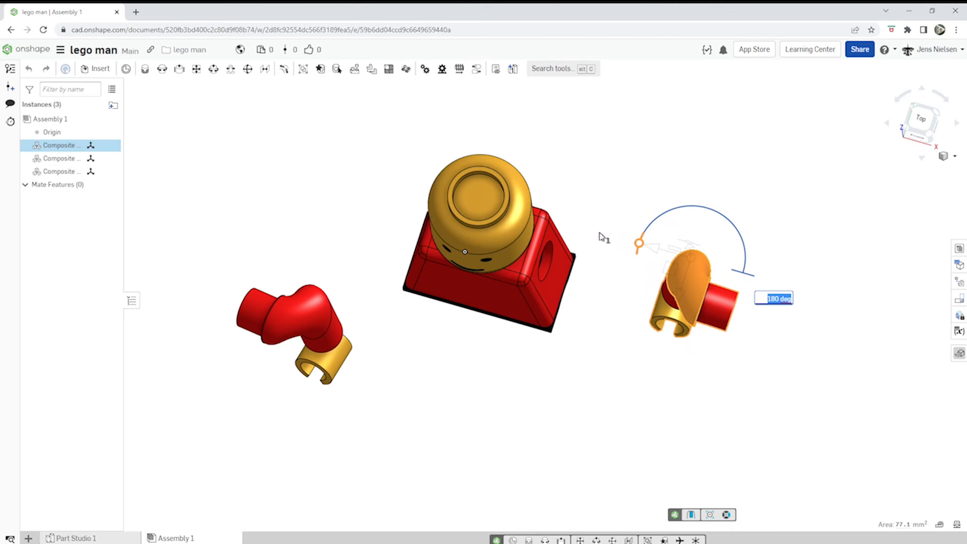
pyautogui.click(602, 304)
# Swap the two arms to opposite sides of the torso so their shoulder pegs face the torso's holes
pyautogui.moveTo(636, 347); pyautogui.dragTo(667, 288, button='right')
pyautogui.moveTo(671, 262); pyautogui.dragTo(329, 204)
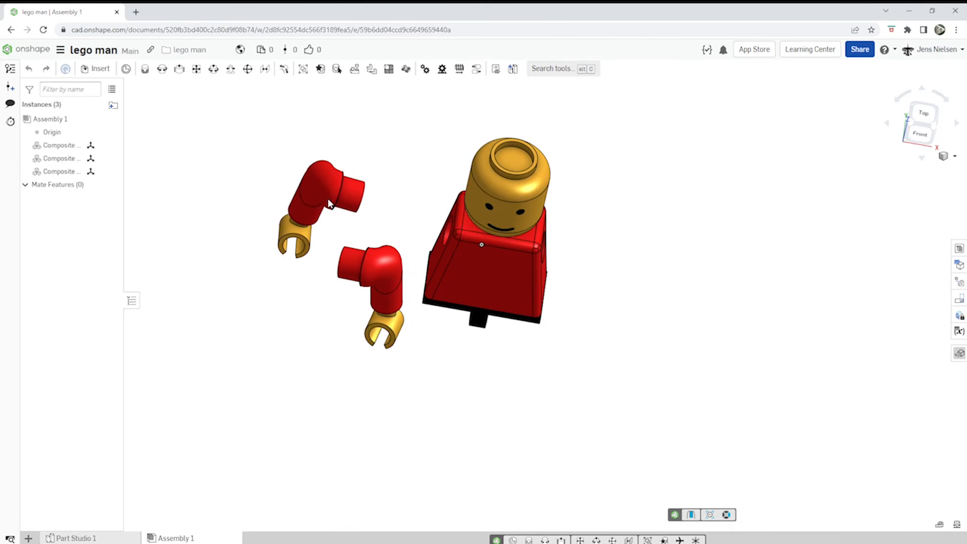
pyautogui.moveTo(380, 262); pyautogui.dragTo(630, 268)
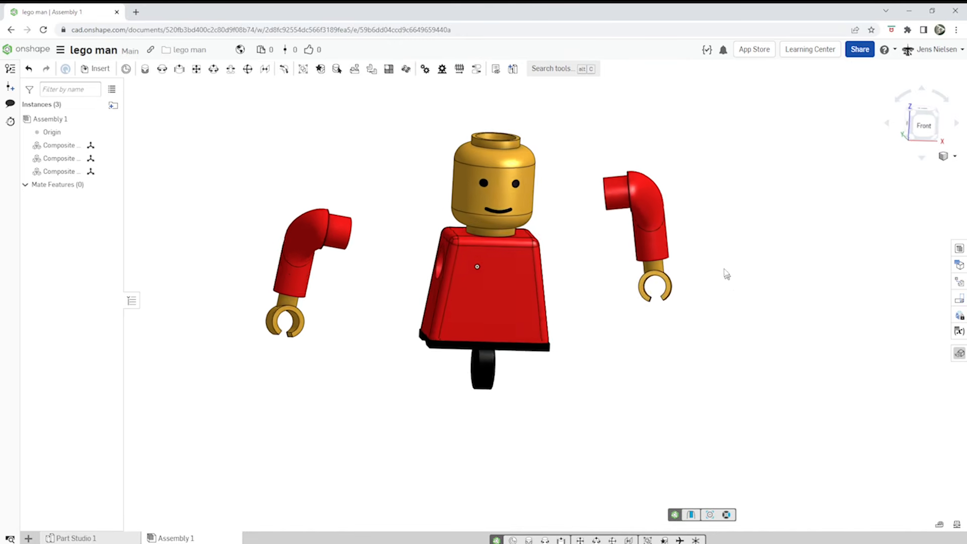
pyautogui.moveTo(645, 205); pyautogui.dragTo(656, 288)
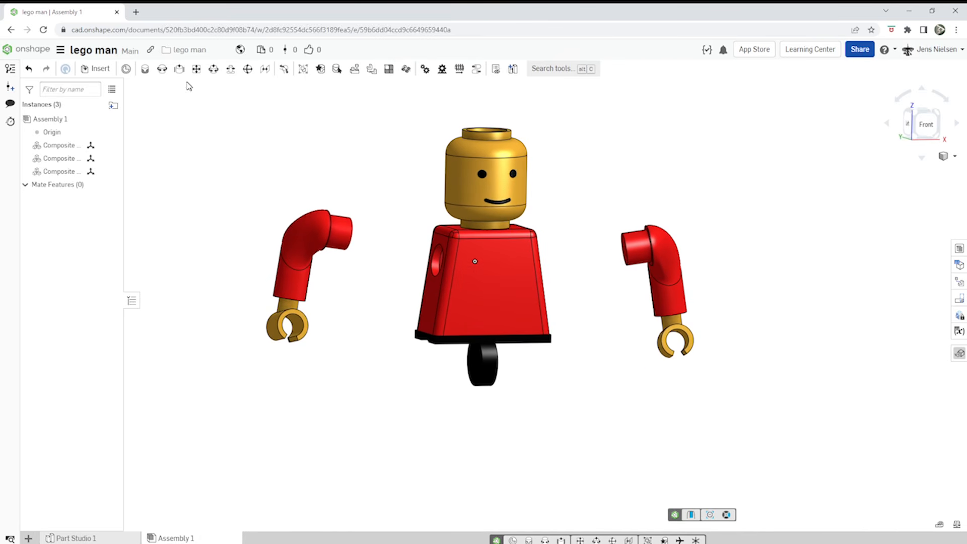
# Insert both leg parts into the assembly and place them side by side below the torso
pyautogui.click(96, 68)
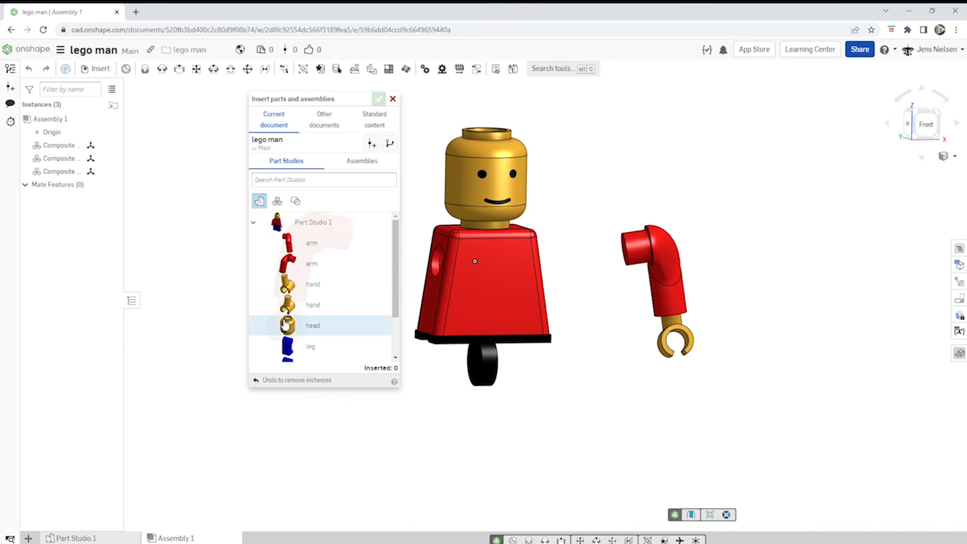
pyautogui.click(295, 348)
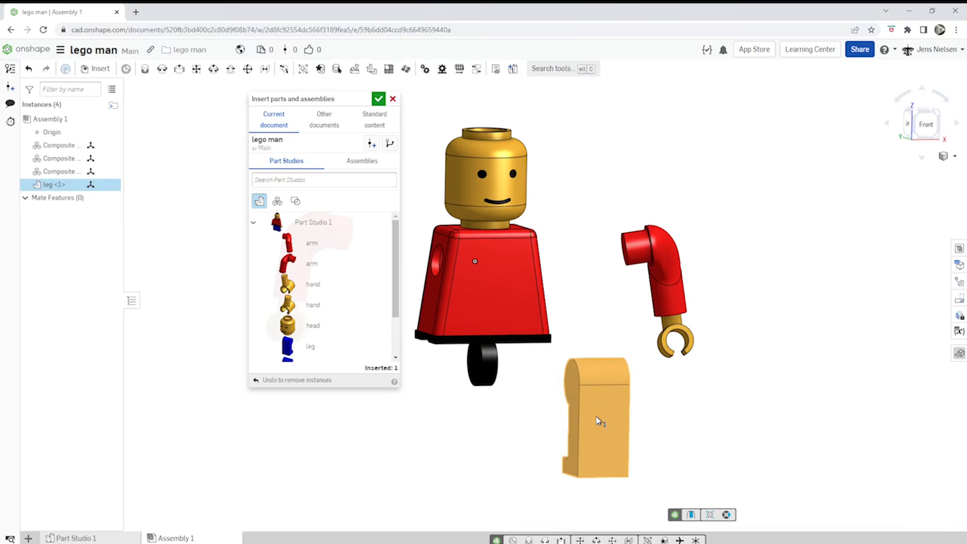
pyautogui.click(599, 422)
pyautogui.scroll(-2, 384, 334)
pyautogui.click(296, 318)
pyautogui.click(369, 433)
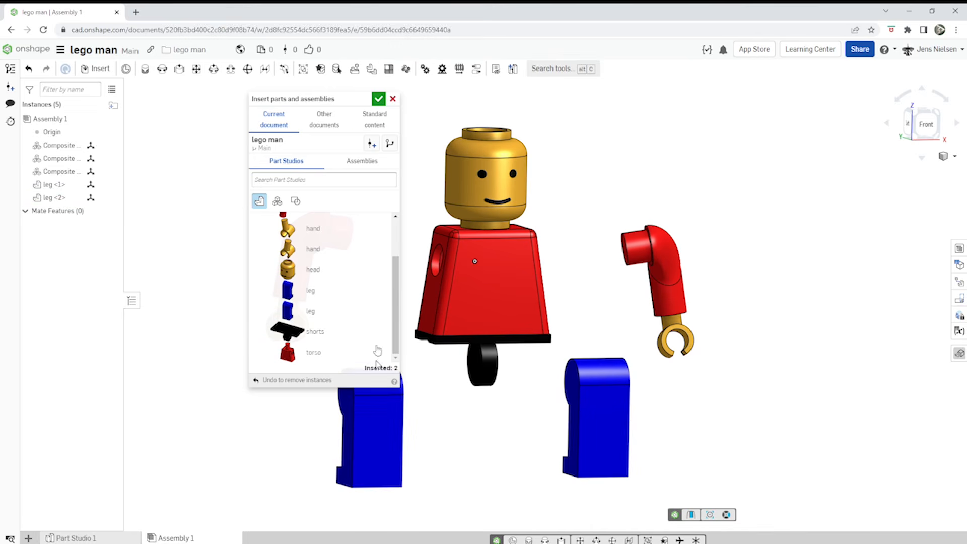
pyautogui.click(380, 100)
# Turn both legs around in place so their feet point the same way as the face
pyautogui.moveTo(667, 405); pyautogui.dragTo(648, 347, button='right')
pyautogui.click(600, 366)
pyautogui.moveTo(647, 344); pyautogui.dragTo(519, 325)
pyautogui.click(512, 382)
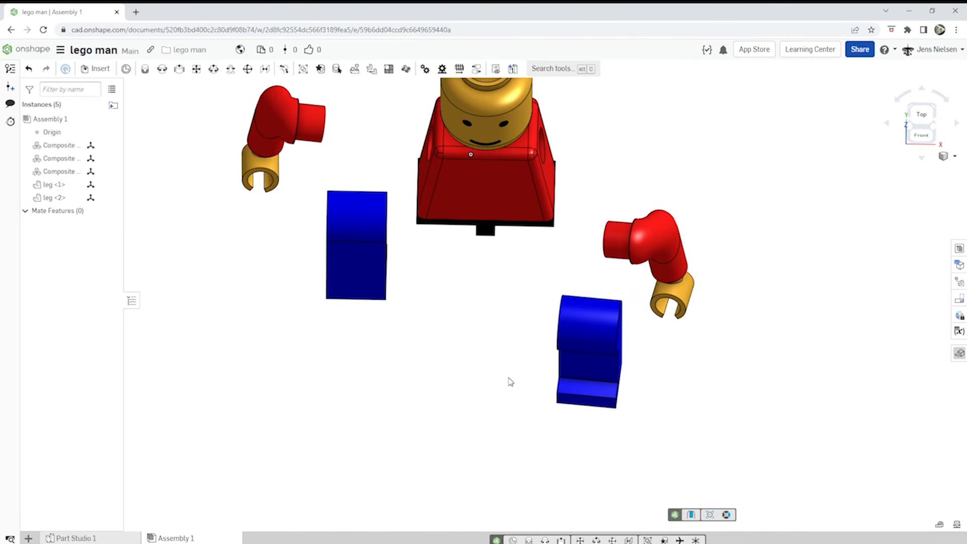
pyautogui.click(371, 283)
pyautogui.moveTo(425, 283); pyautogui.dragTo(407, 211)
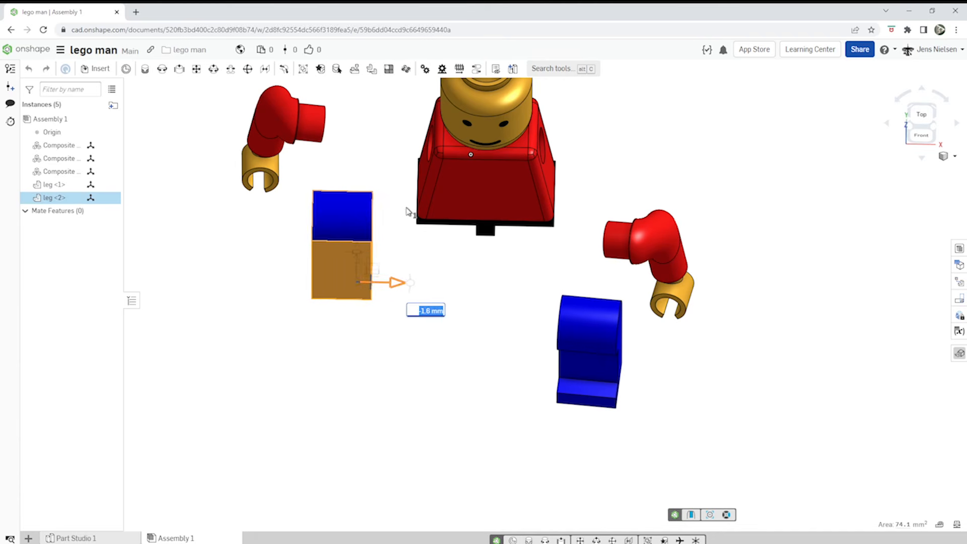
pyautogui.moveTo(410, 281); pyautogui.dragTo(279, 295)
pyautogui.click(452, 418)
pyautogui.moveTo(452, 419); pyautogui.dragTo(736, 353, button='right')
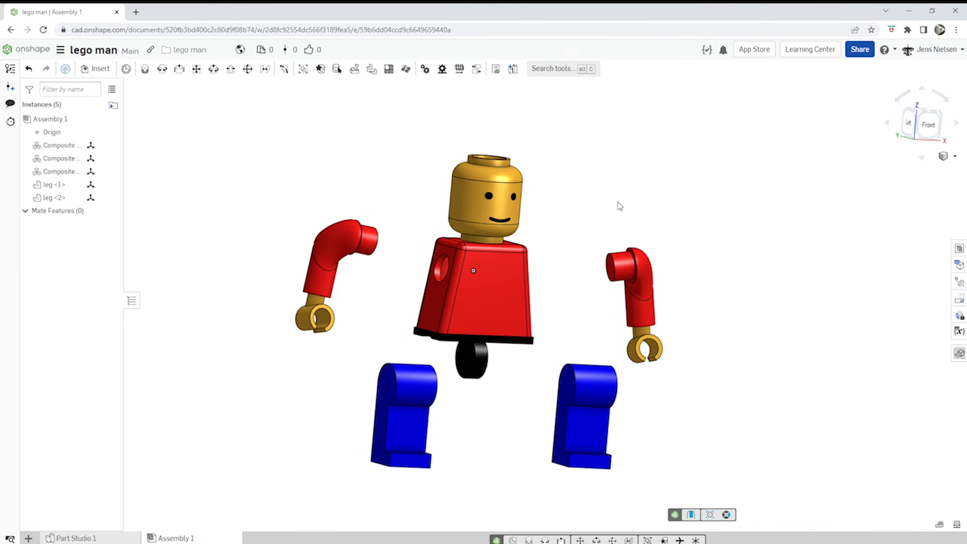
# Add a revolute mate joining the base of the figure's left arm peg to the shoulder hole on that side of the torso
pyautogui.click(161, 70)
pyautogui.scroll(5, 618, 282)
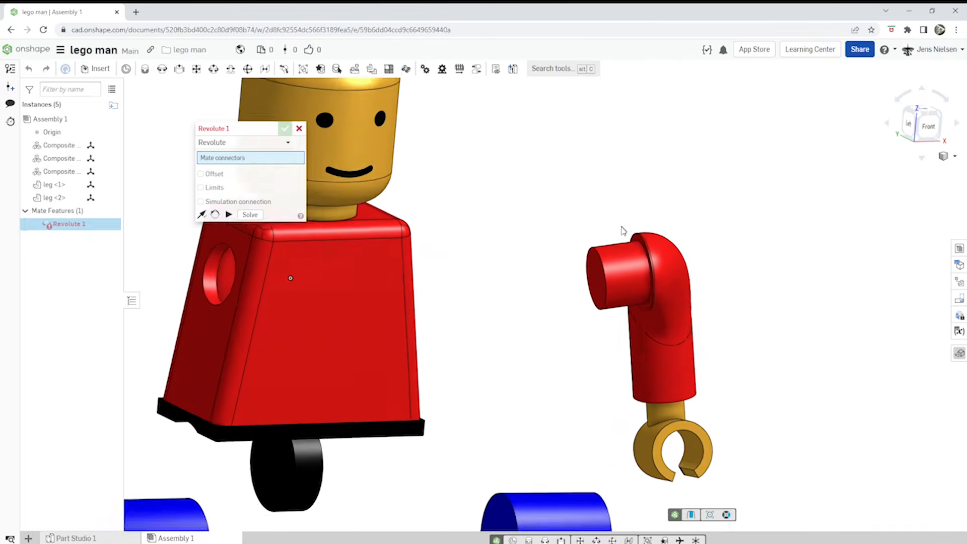
pyautogui.click(632, 289)
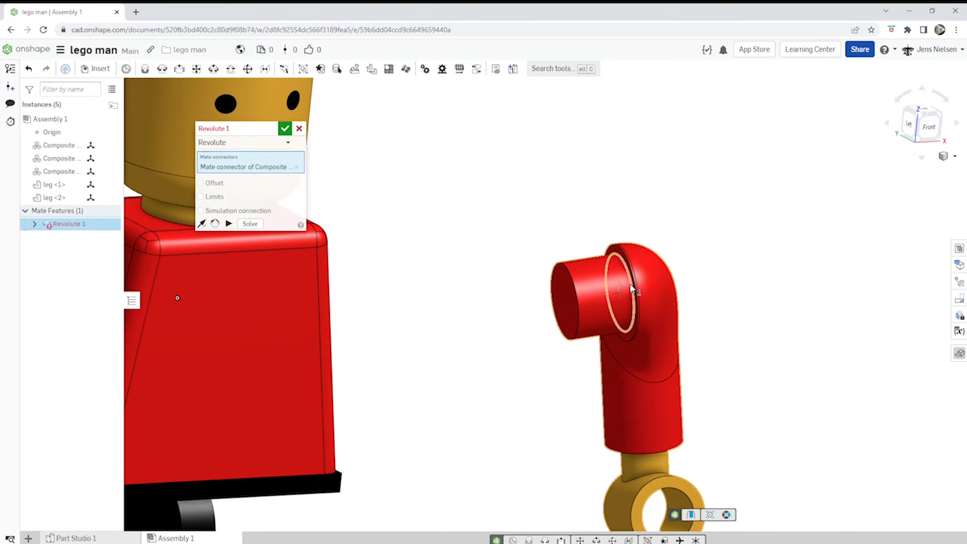
pyautogui.moveTo(512, 247)
pyautogui.mouseDown(button='right')
pyautogui.moveTo(475, 265)
pyautogui.moveTo(522, 260)
pyautogui.mouseUp(button='right')
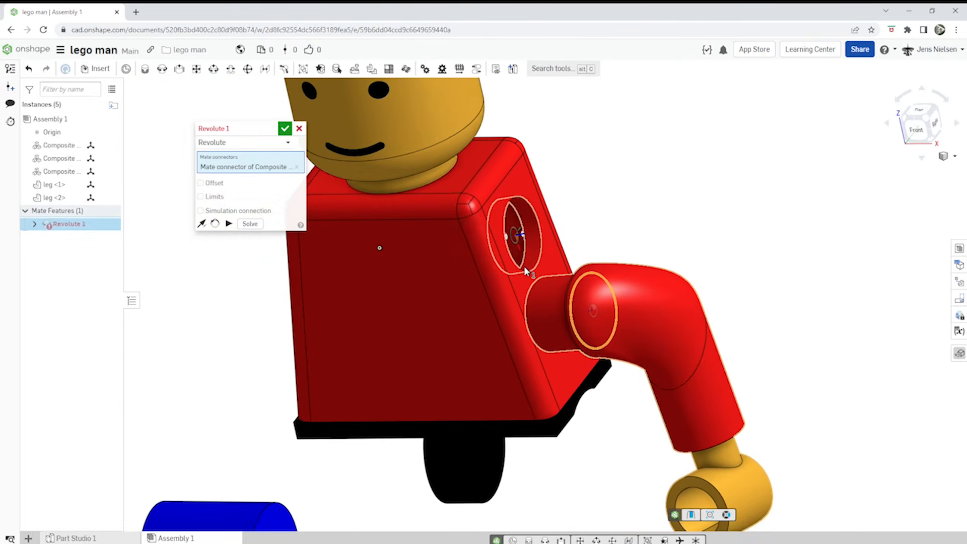
pyautogui.click(524, 233)
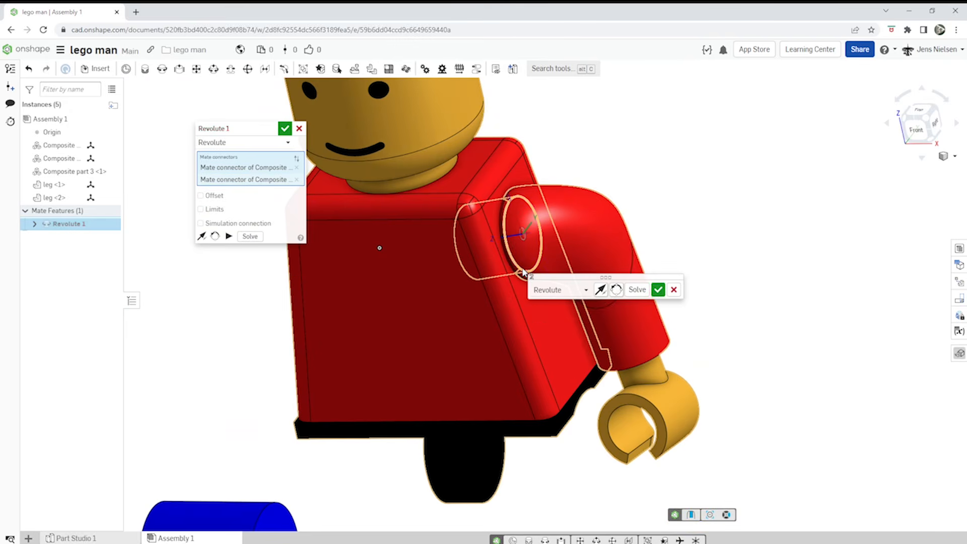
pyautogui.click(659, 290)
# Add a revolute mate joining the torso's right shoulder hole to the base of the figure's right arm peg
pyautogui.scroll(-1, 602, 228)
pyautogui.moveTo(563, 217); pyautogui.dragTo(602, 219, button='right')
pyautogui.scroll(4, 455, 229)
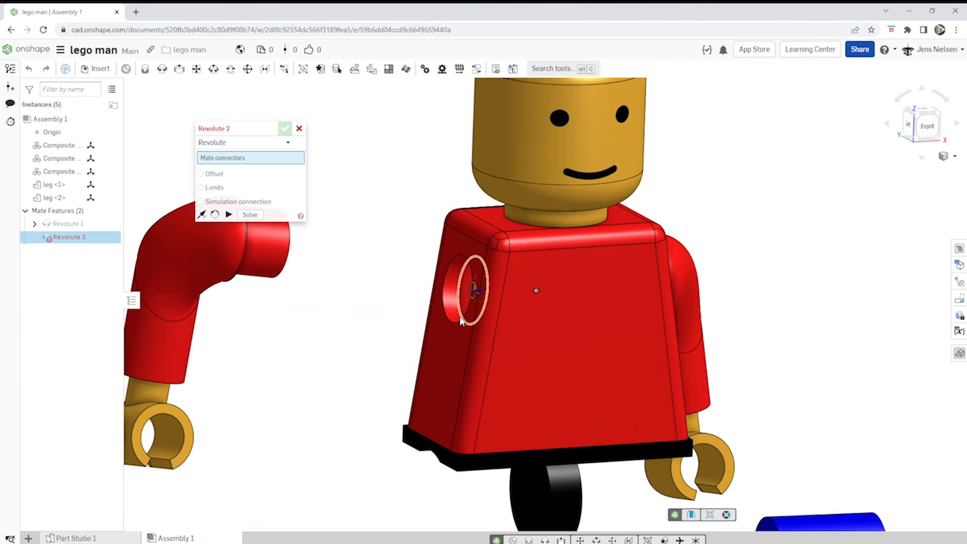
pyautogui.click(460, 321)
pyautogui.moveTo(381, 315); pyautogui.dragTo(354, 331, button='right')
pyautogui.scroll(3, 355, 328)
pyautogui.click(359, 314)
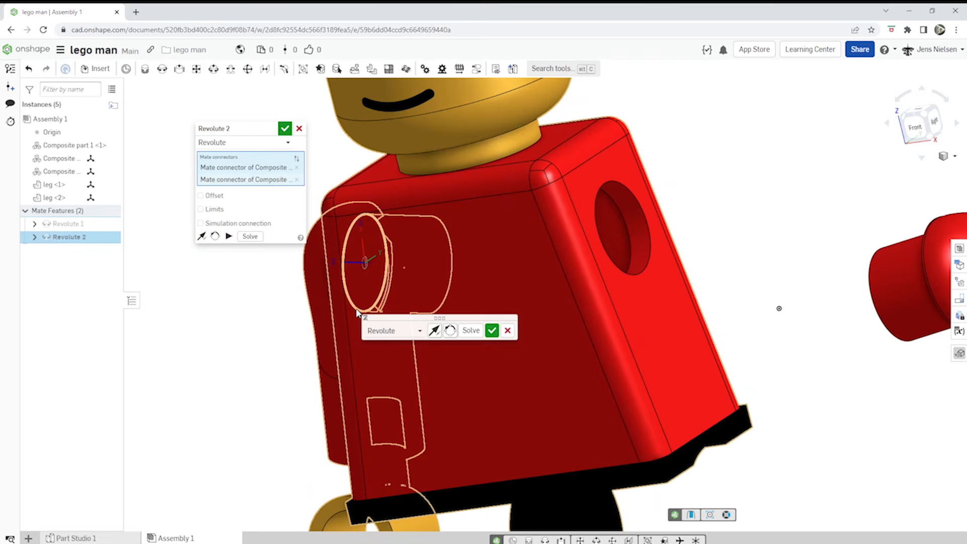
pyautogui.click(492, 331)
pyautogui.press('r')
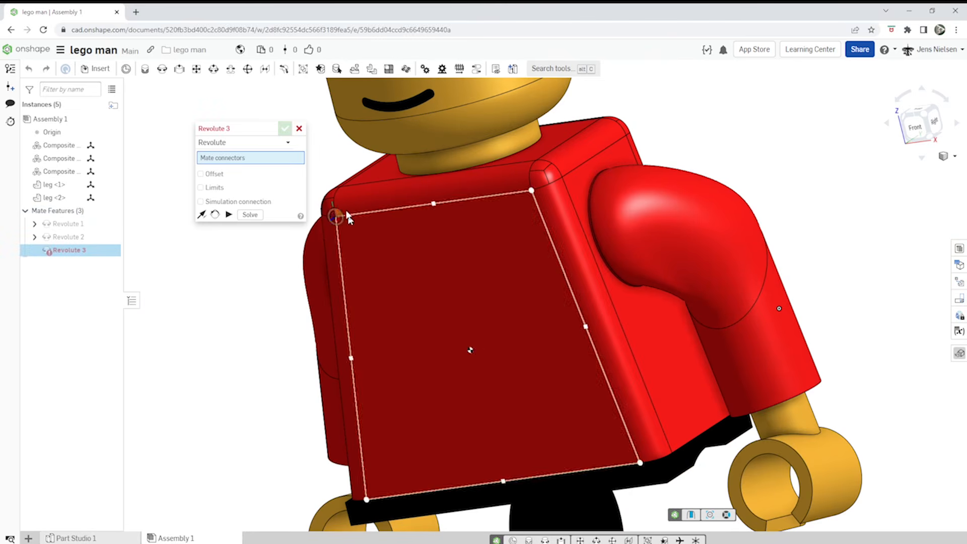
pyautogui.click(300, 128)
pyautogui.scroll(-5, 282, 199)
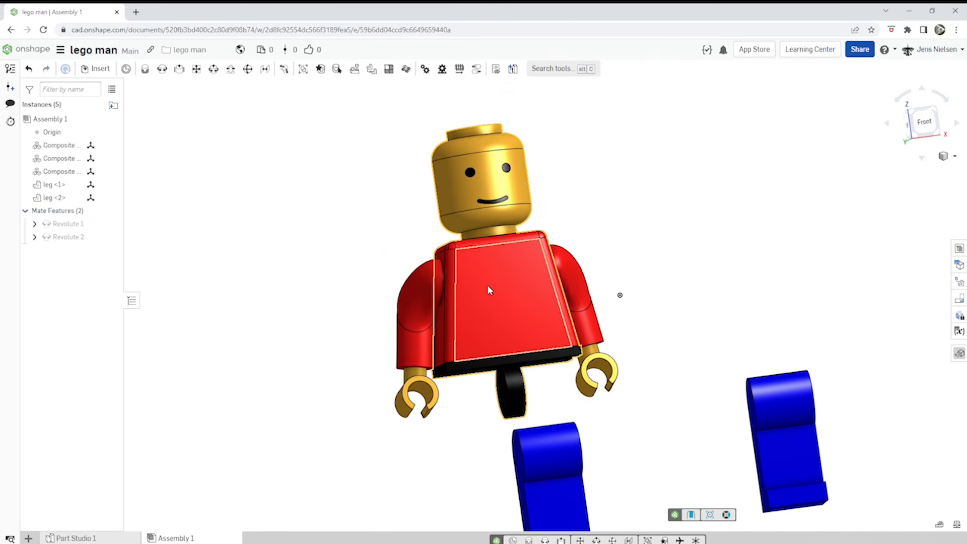
# Identify the head-and-torso composite by briefly hiding it, and fix that instance in place
pyautogui.click(111, 172)
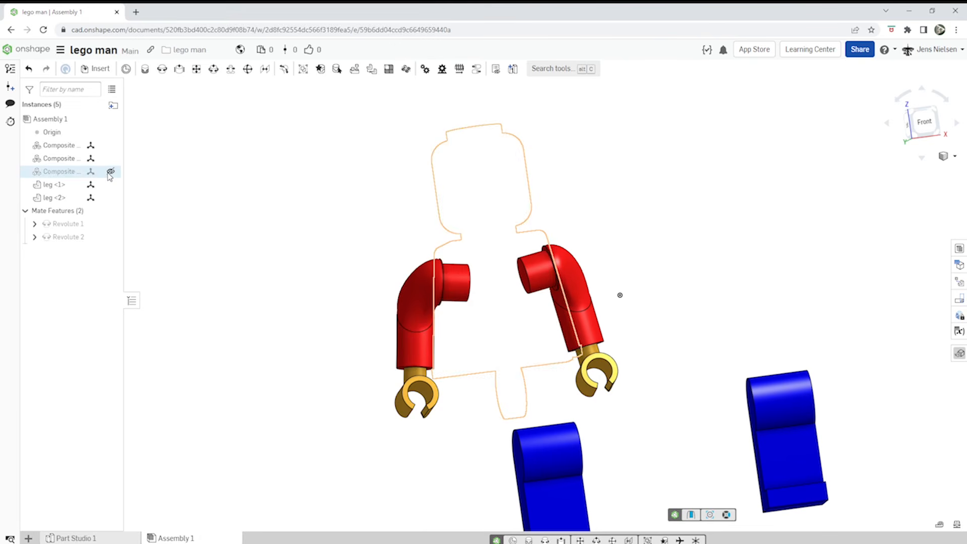
pyautogui.click(110, 173)
pyautogui.rightClick(71, 174)
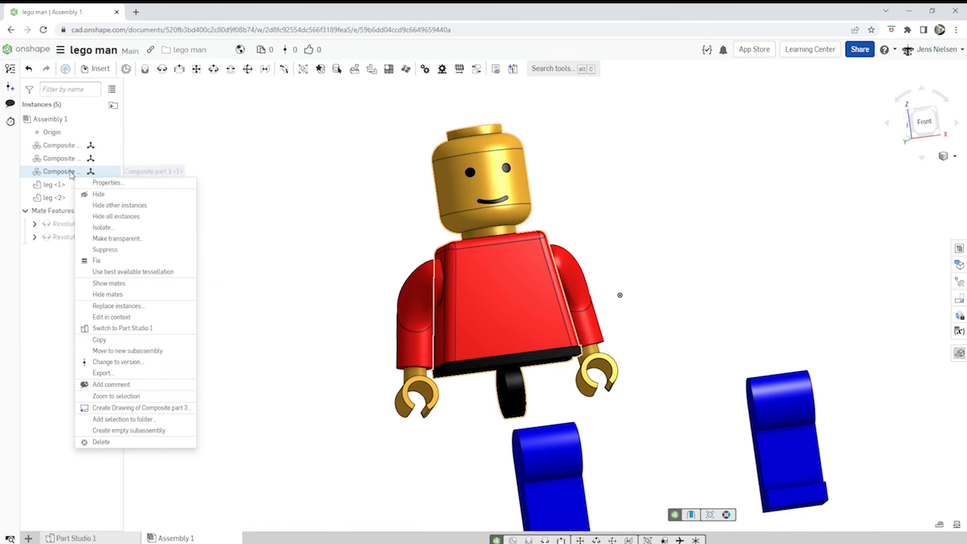
pyautogui.click(95, 262)
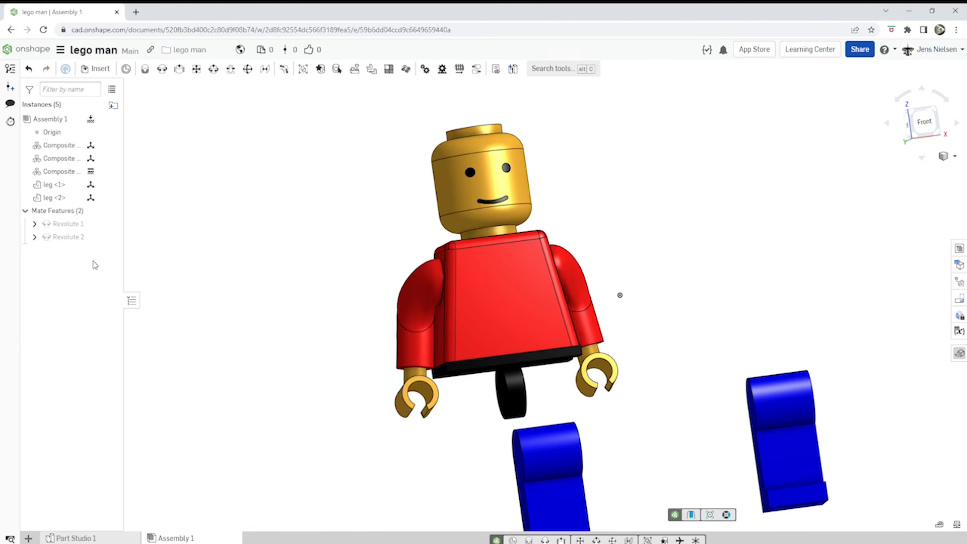
# Test the fixed torso and swing both arms forward about their shoulder mates, raising the figure's left arm higher
pyautogui.moveTo(352, 280); pyautogui.dragTo(427, 321, button='right')
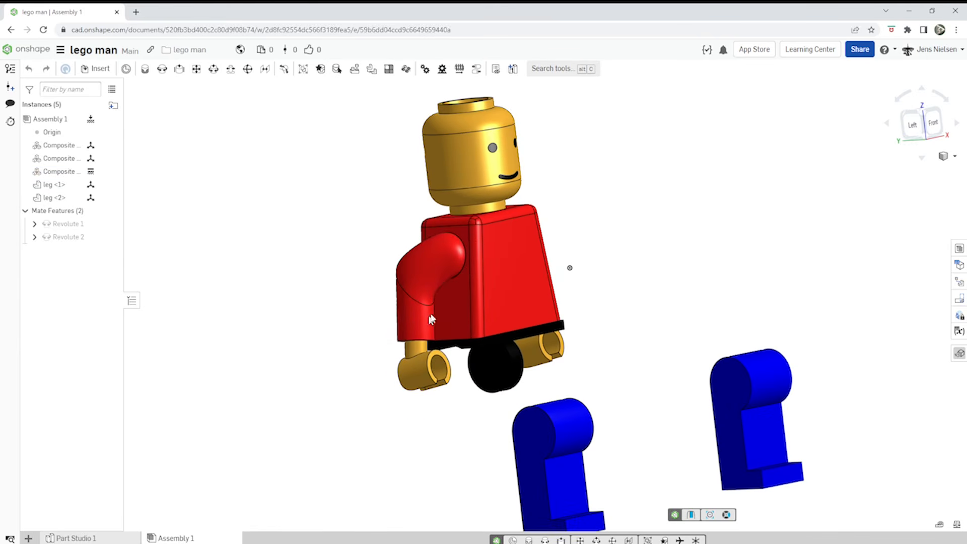
pyautogui.moveTo(487, 272); pyautogui.dragTo(479, 297)
pyautogui.moveTo(373, 339); pyautogui.dragTo(485, 346)
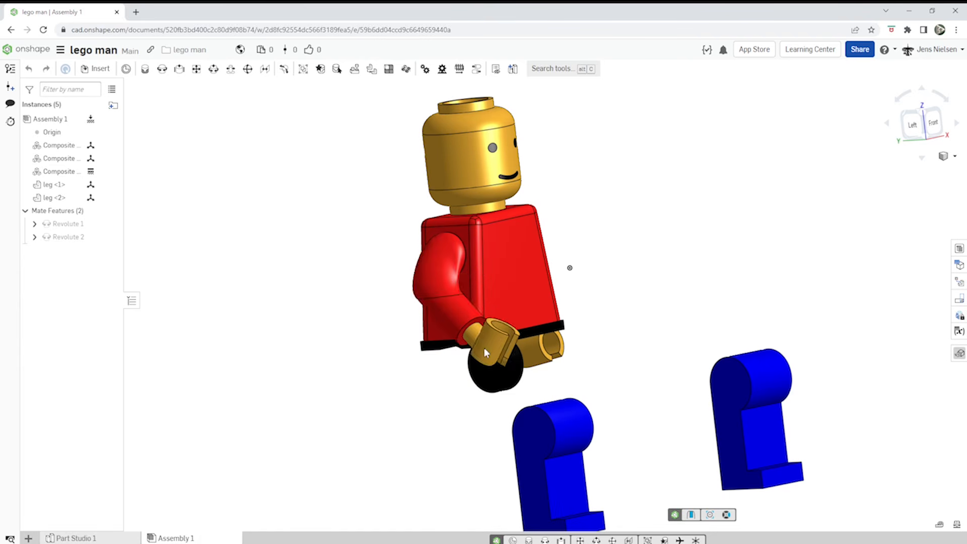
pyautogui.moveTo(485, 346); pyautogui.dragTo(617, 295, button='right')
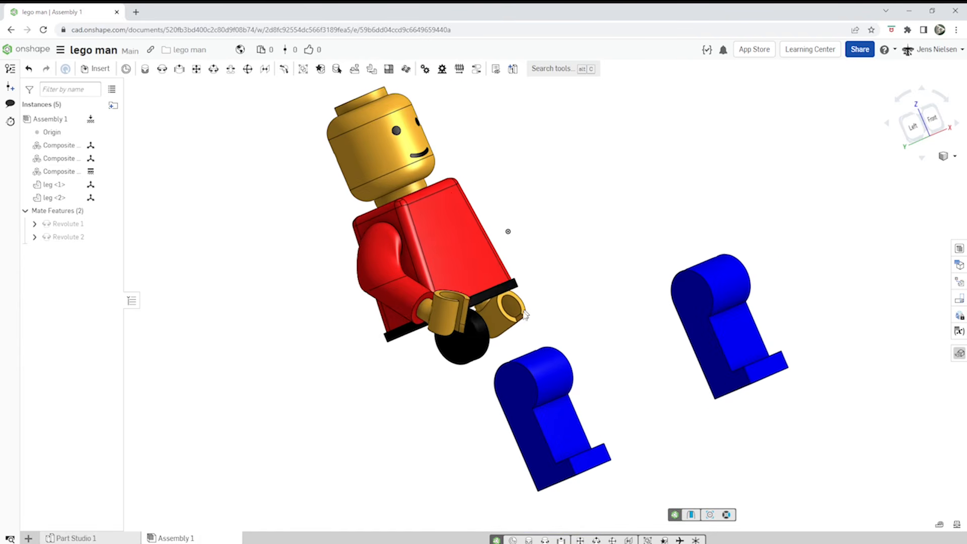
pyautogui.moveTo(505, 325); pyautogui.dragTo(579, 221)
pyautogui.moveTo(595, 268); pyautogui.dragTo(628, 292, button='right')
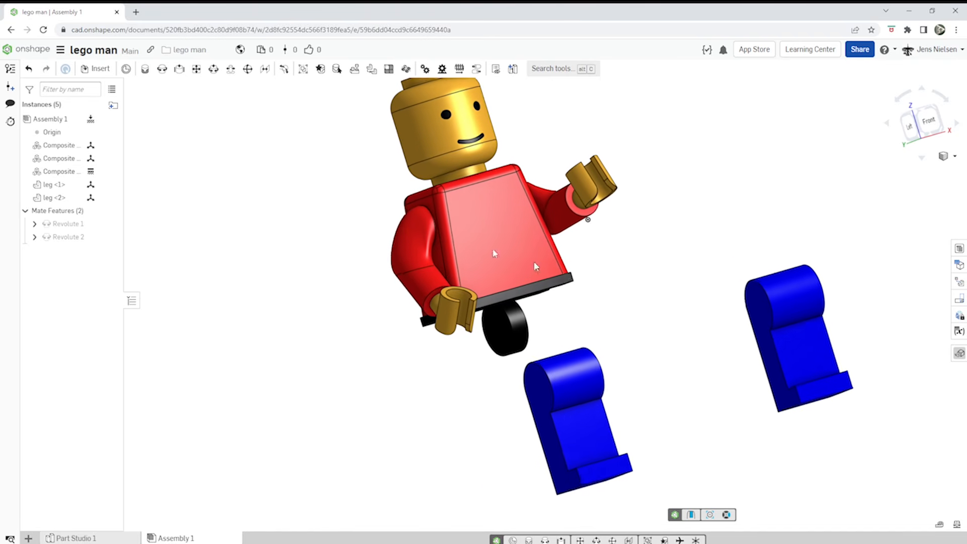
# Add a revolute mate joining the top of leg <2> to the figure's right side of the black hip disc
pyautogui.scroll(1, 557, 271)
pyautogui.click(163, 71)
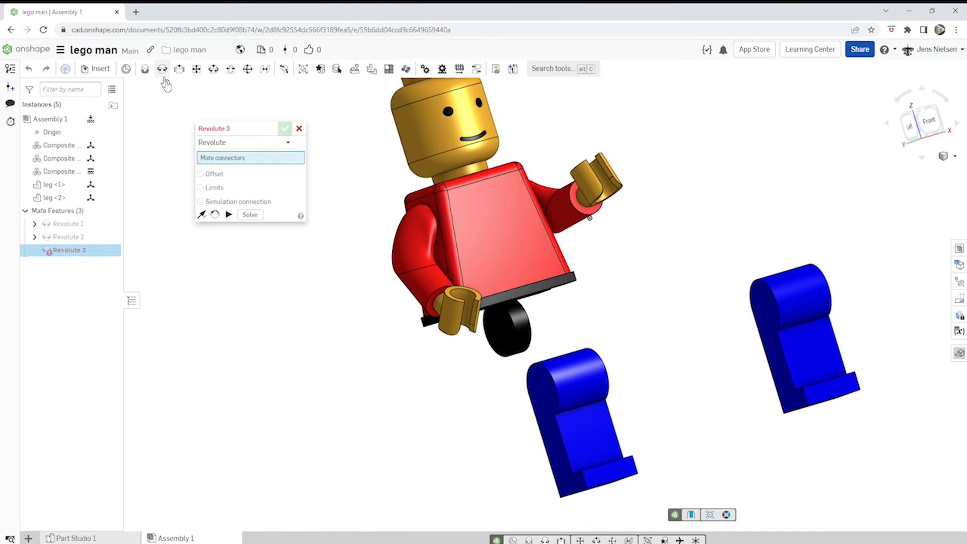
pyautogui.moveTo(626, 341); pyautogui.dragTo(495, 295, button='right')
pyautogui.click(542, 394)
pyautogui.click(495, 294)
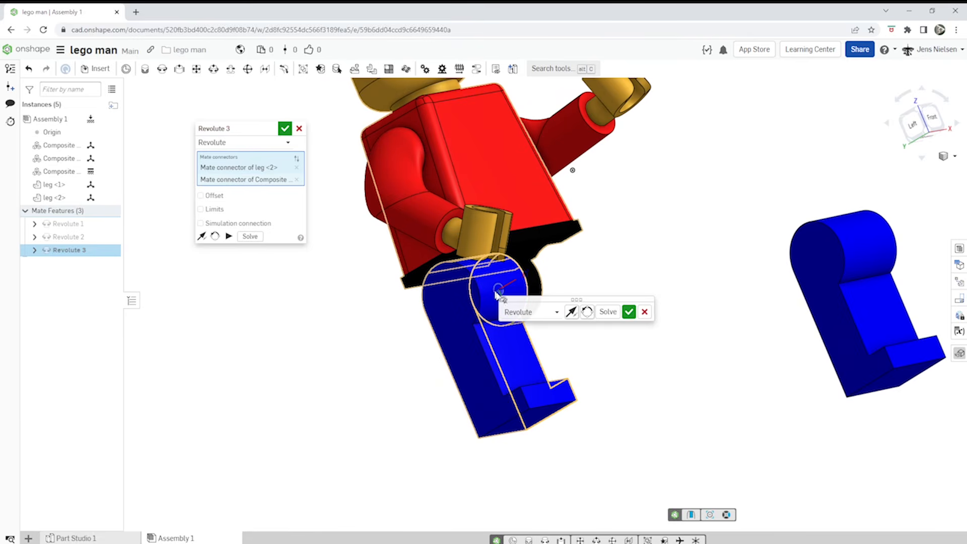
pyautogui.click(627, 314)
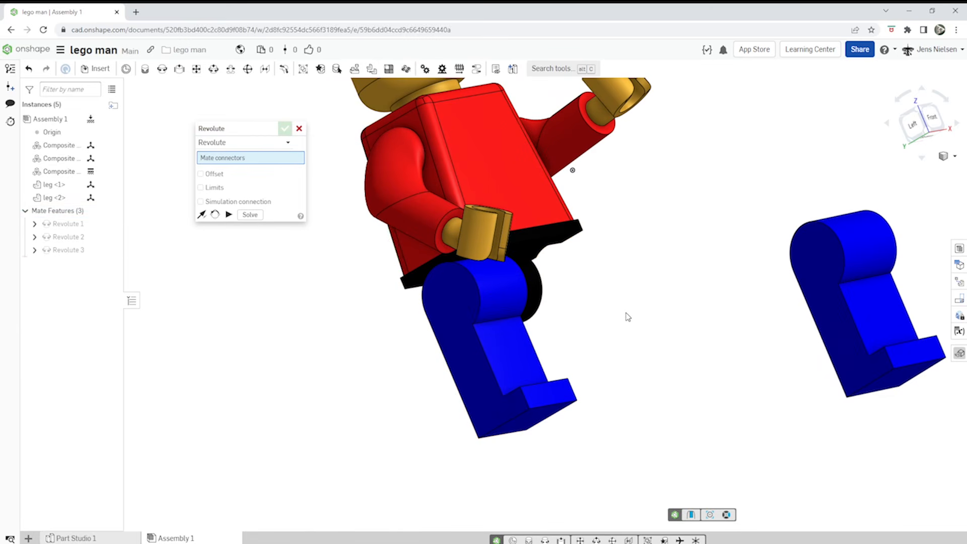
# Add a revolute mate joining the top of leg <1> to the opposite side of the black hip disc
pyautogui.click(817, 259)
pyautogui.moveTo(695, 296); pyautogui.dragTo(567, 305, button='right')
pyautogui.click(563, 305)
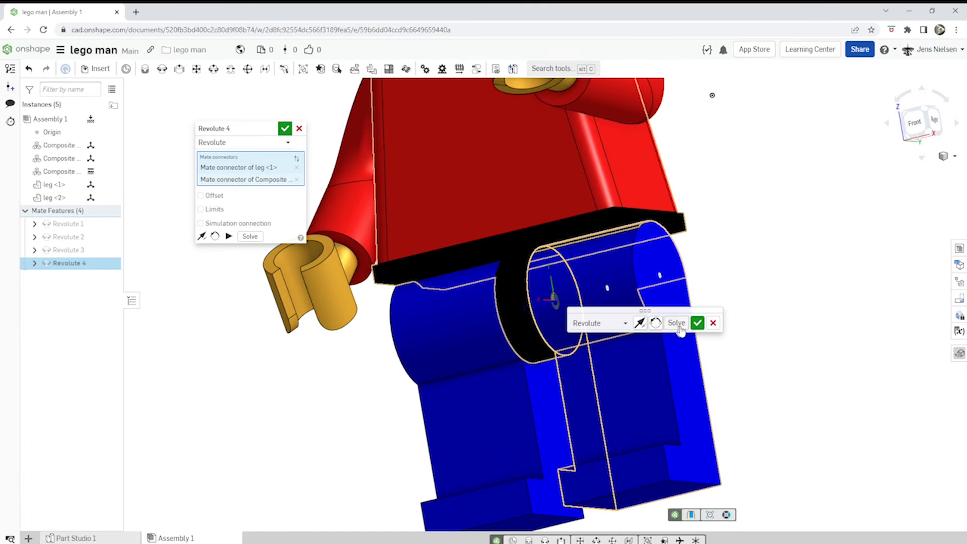
pyautogui.click(695, 323)
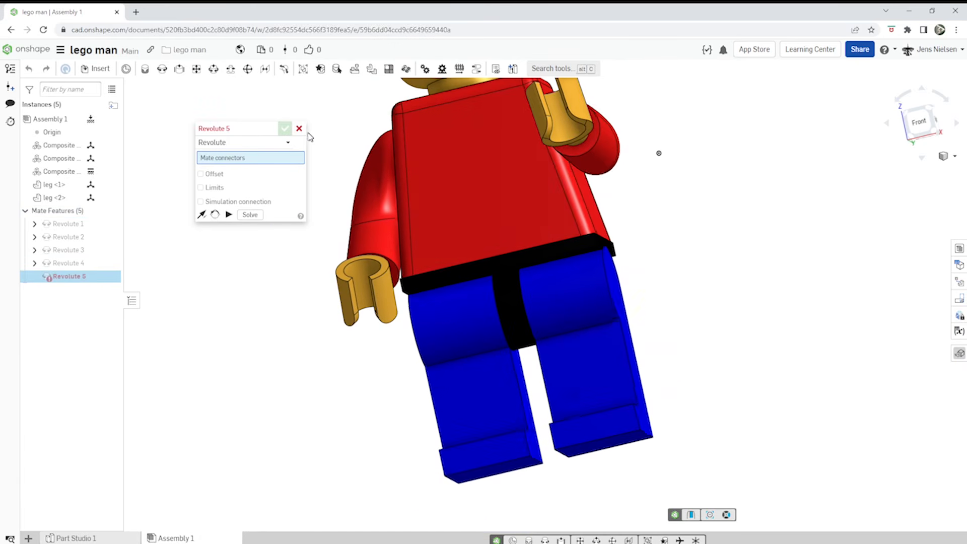
pyautogui.click(300, 129)
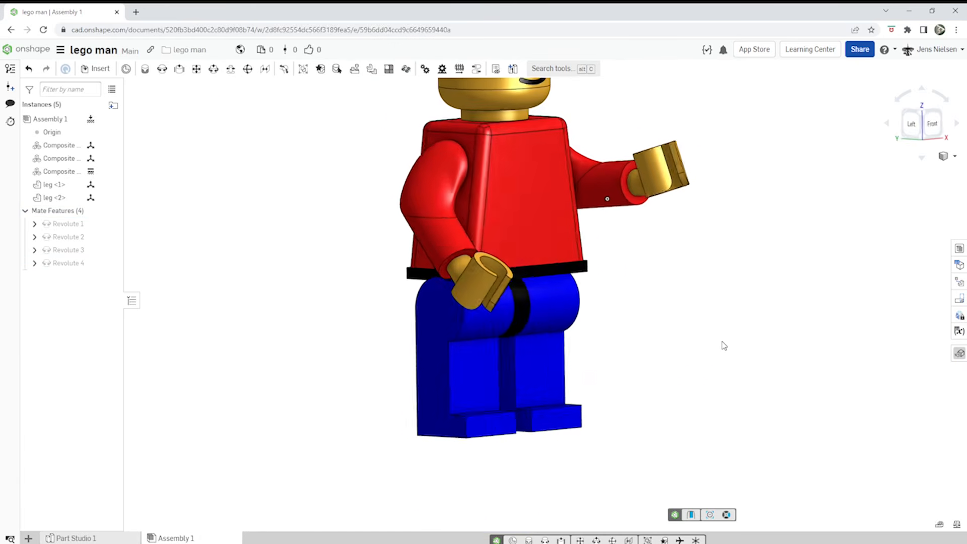